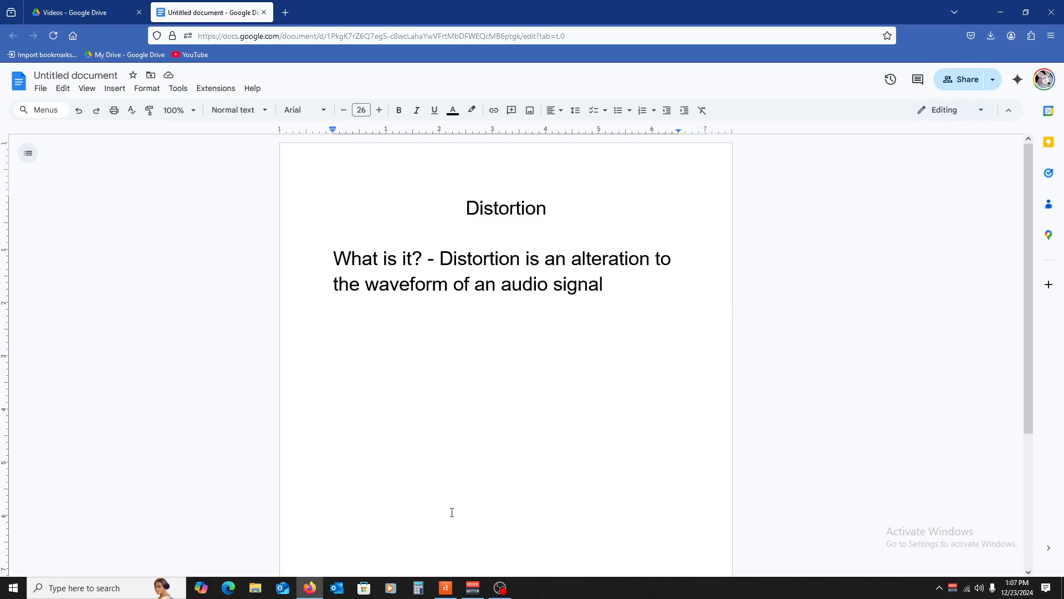
- Switch from the Google Docs distortion notes to the Cakewalk 'Practical Theory' project
{"action": "left_click", "coordinate": [446, 588]}
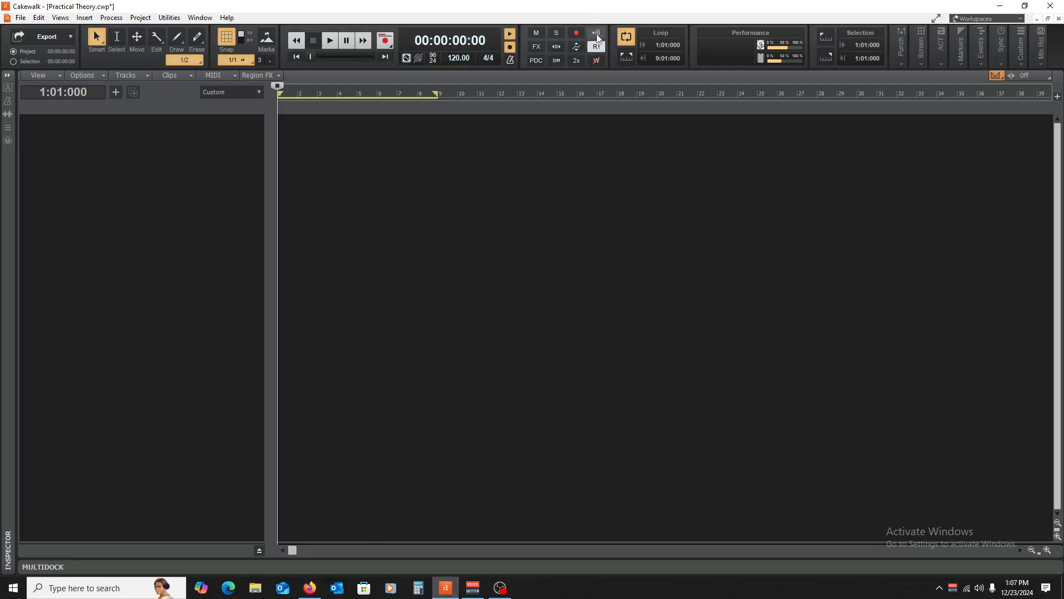
- Turn off looping and insert a Kontakt soft synth as a simple instrument track
{"action": "left_click", "coordinate": [627, 36]}
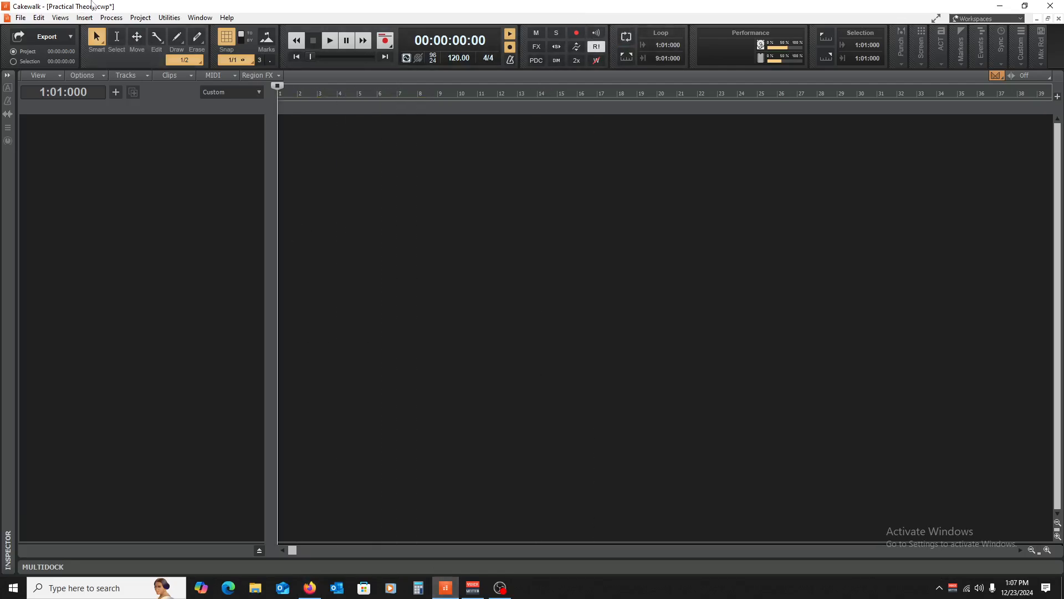
{"action": "left_click", "coordinate": [113, 18]}
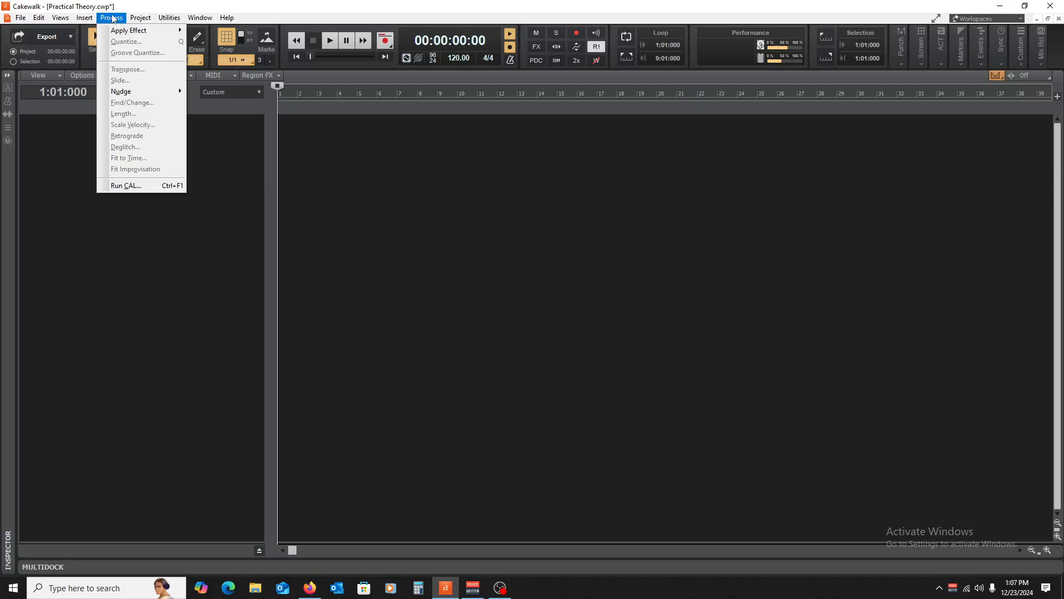
{"action": "mouse_move", "coordinate": [92, 19]}
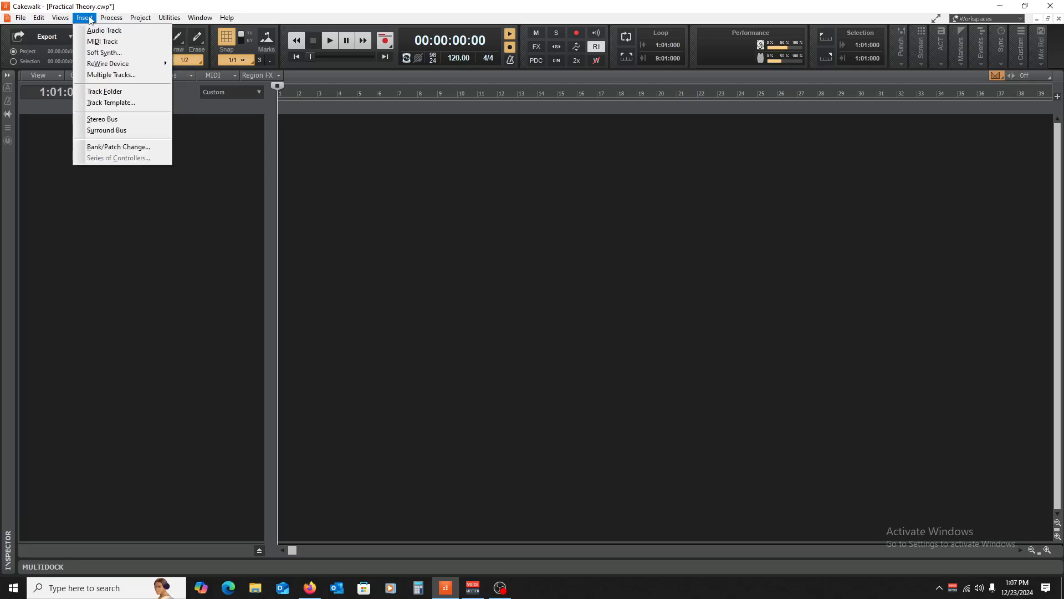
{"action": "left_click", "coordinate": [111, 52]}
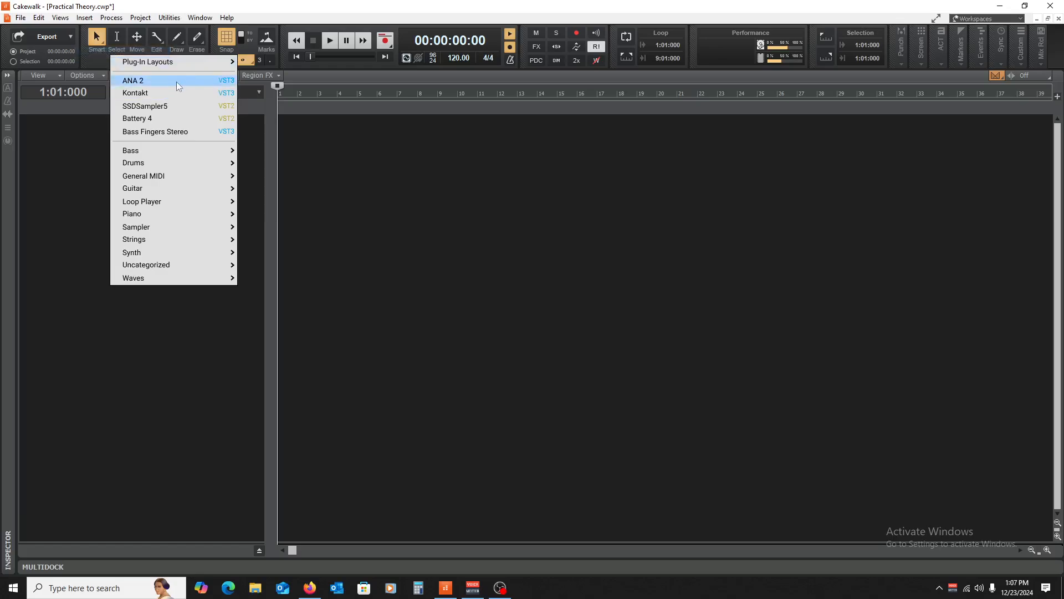
{"action": "left_click", "coordinate": [166, 92]}
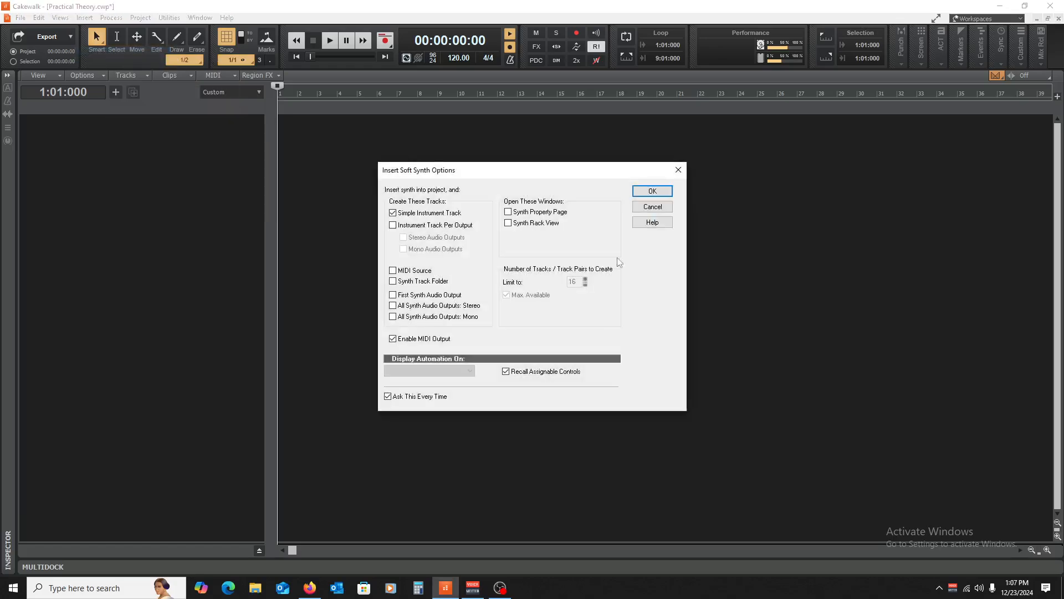
{"action": "left_click", "coordinate": [638, 190]}
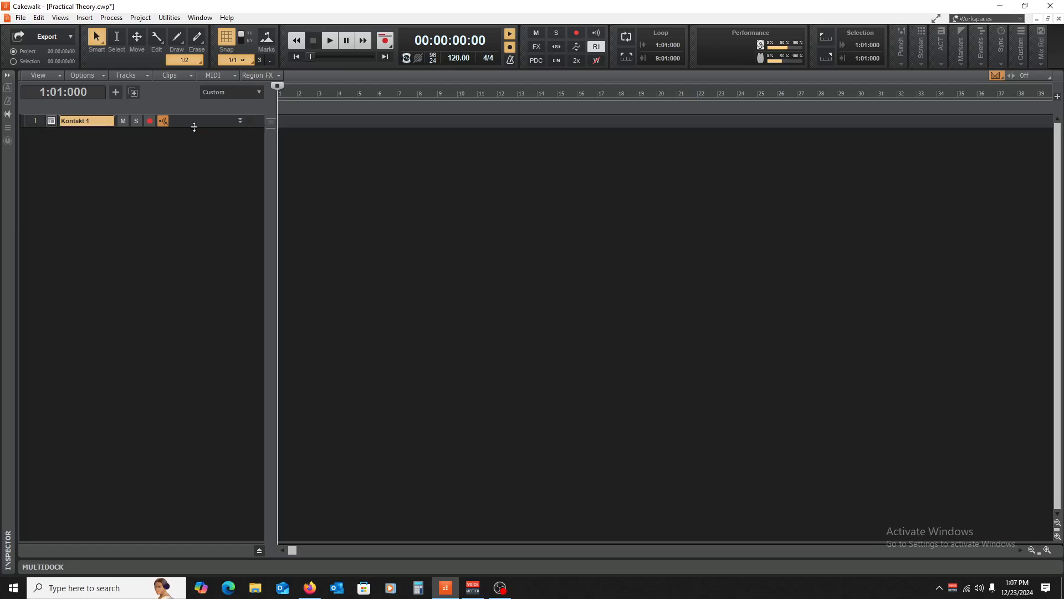
- Set the Kontakt 1 track's input to SH-01 MIDI channel 1 and its output to Master
{"action": "left_click_drag", "start_coordinate": [194, 126], "coordinate": [195, 223]}
{"action": "left_click", "coordinate": [160, 175]}
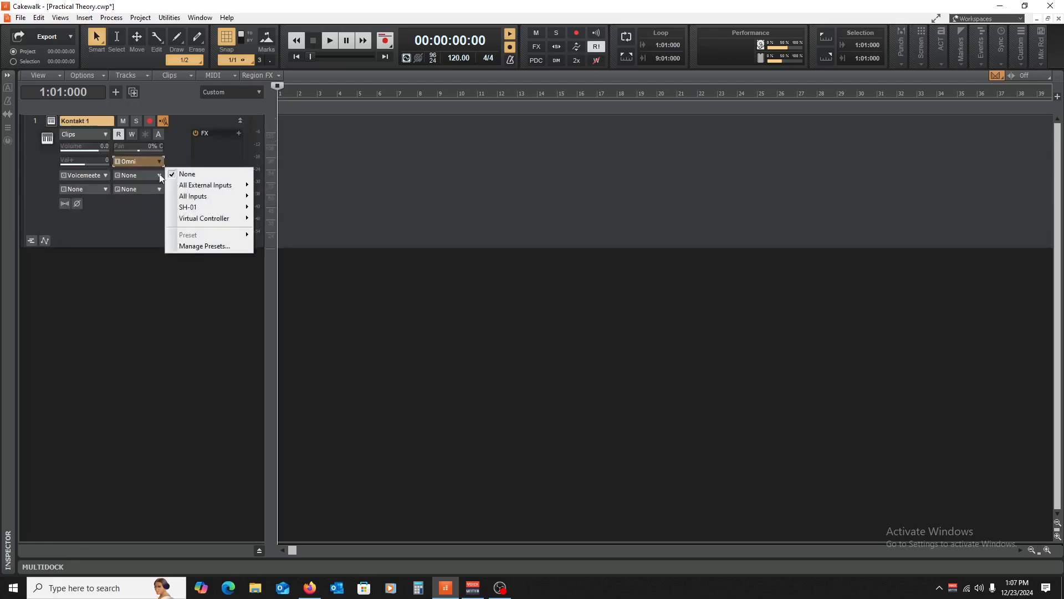
{"action": "mouse_move", "coordinate": [244, 207]}
{"action": "left_click", "coordinate": [277, 218]}
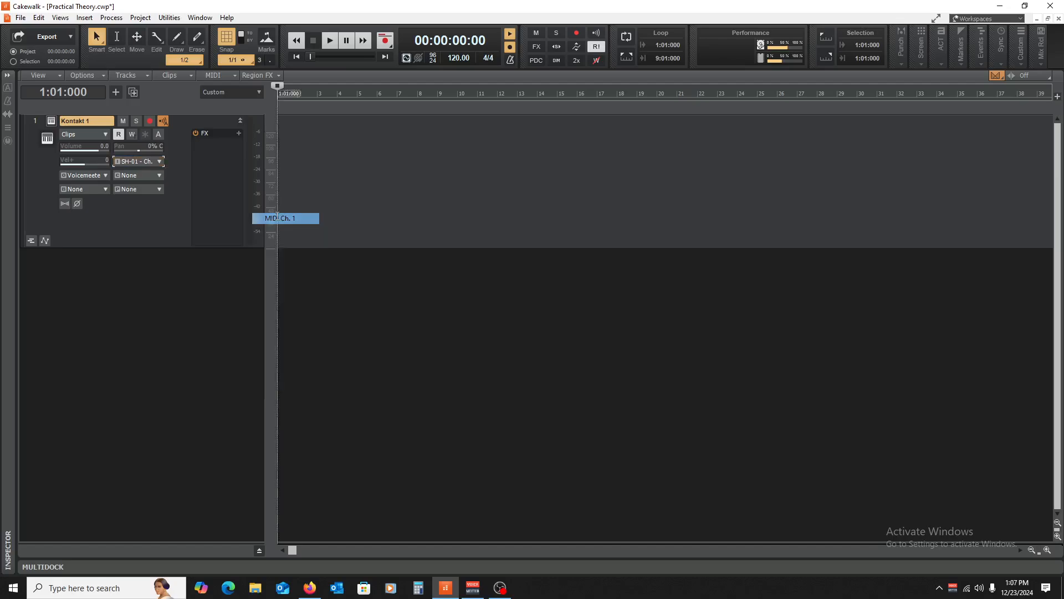
{"action": "left_click", "coordinate": [93, 175]}
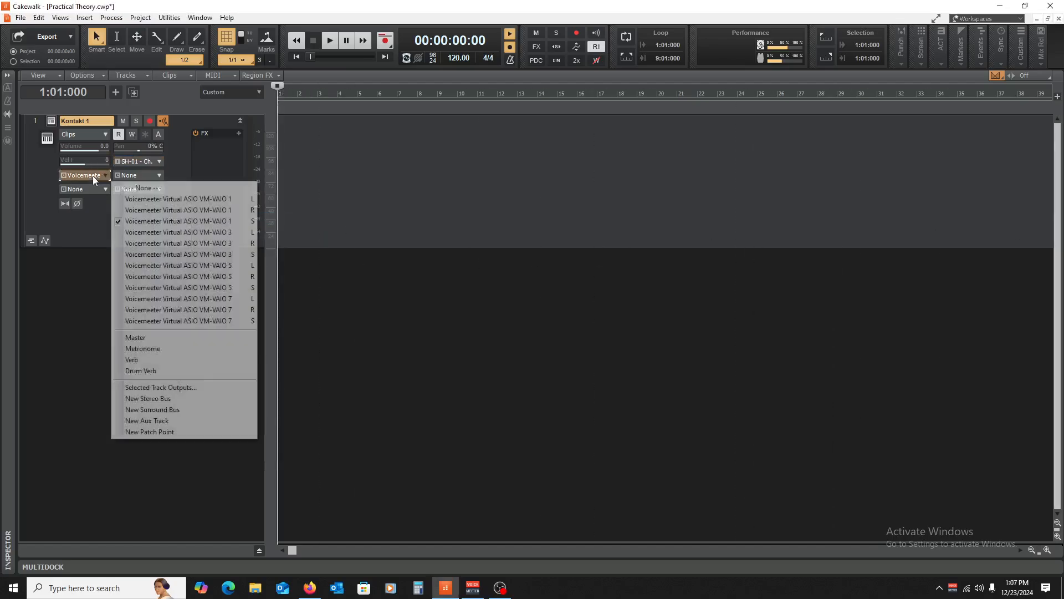
{"action": "left_click", "coordinate": [172, 338]}
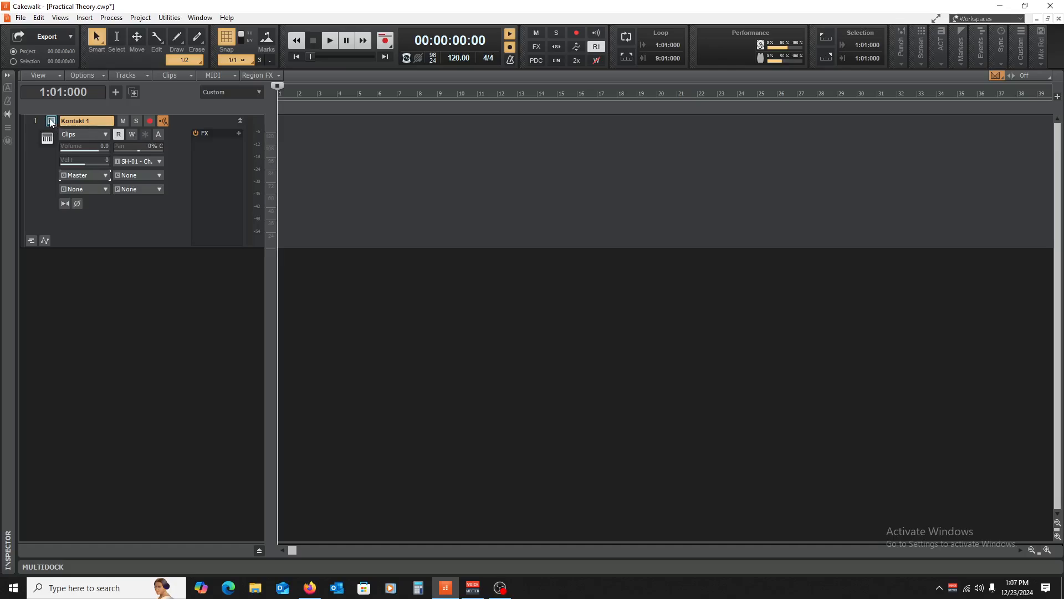
- Load The Grandeur piano into Kontakt and close the instrument window
{"action": "left_click", "coordinate": [50, 122]}
{"action": "scroll", "coordinate": [95, 273], "scroll_direction": "down", "scroll_amount": 15}
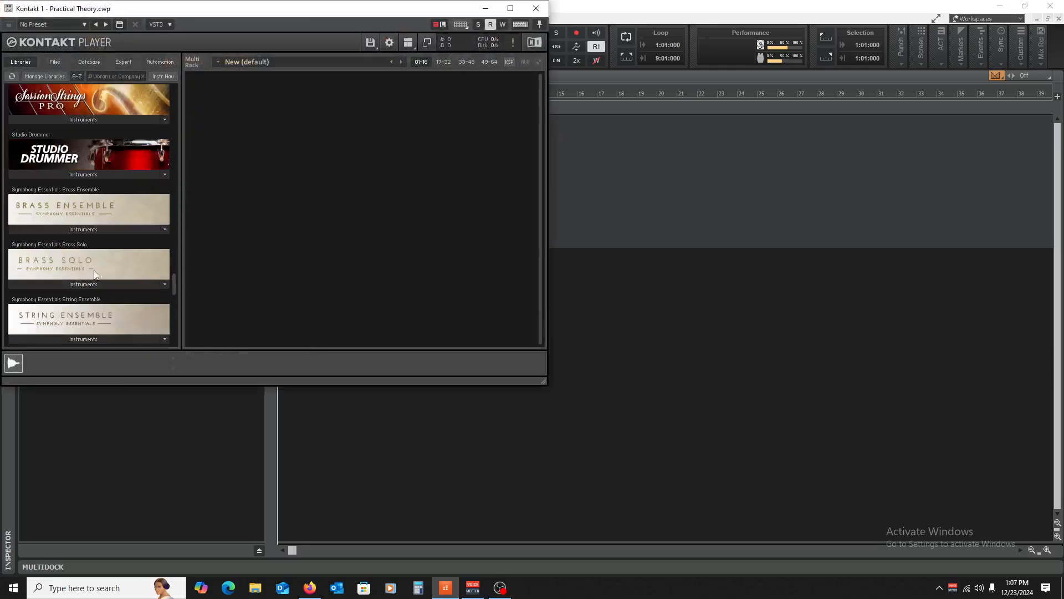
{"action": "scroll", "coordinate": [94, 274], "scroll_direction": "down", "scroll_amount": 5}
{"action": "scroll", "coordinate": [82, 207], "scroll_direction": "up", "scroll_amount": 2}
{"action": "left_click", "coordinate": [79, 204]}
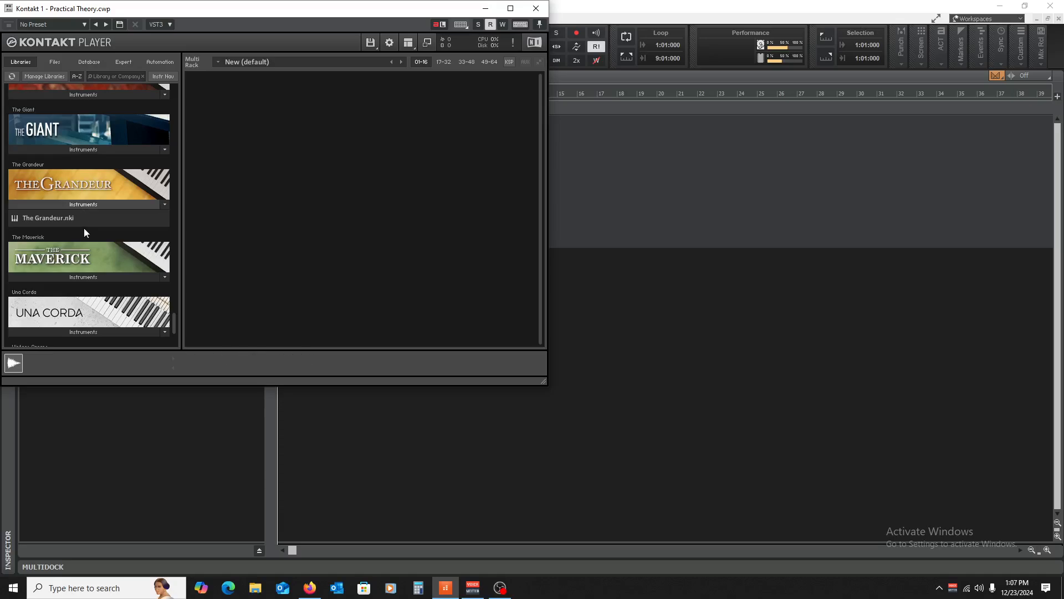
{"action": "double_click", "coordinate": [46, 217]}
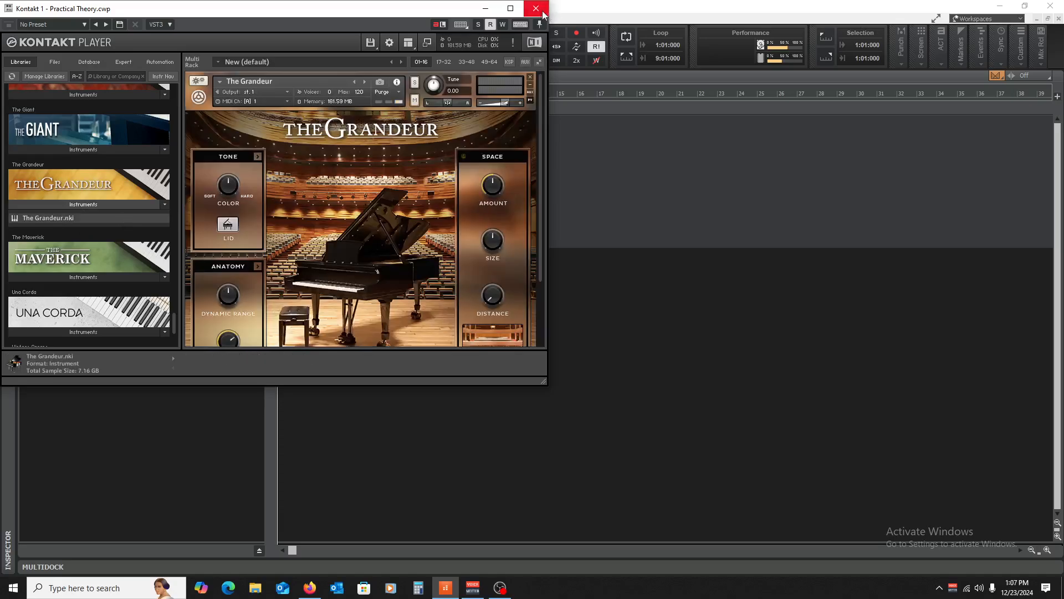
{"action": "left_click", "coordinate": [537, 10]}
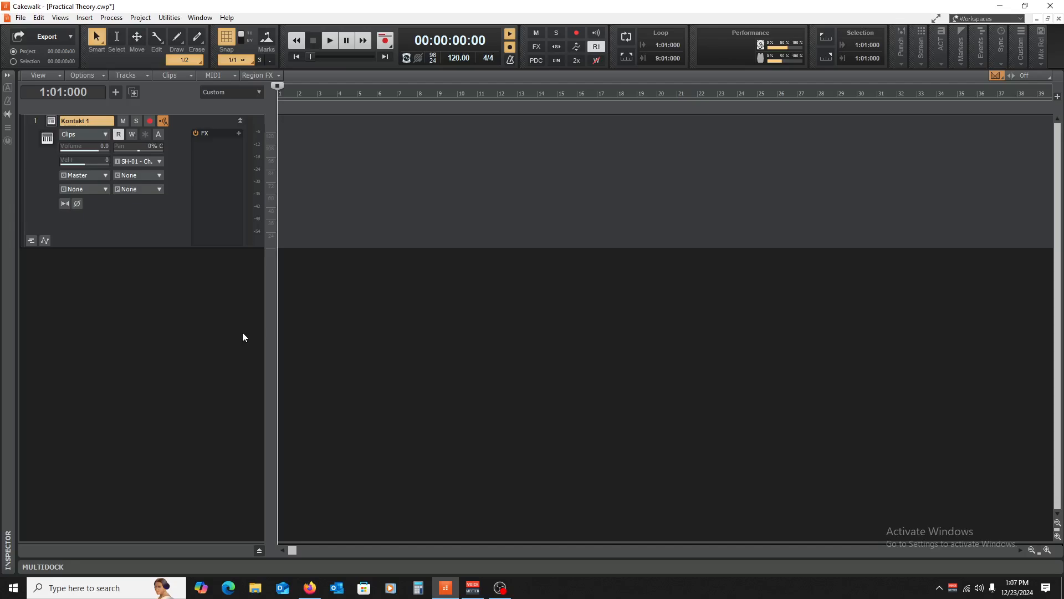
{"action": "right_click", "coordinate": [216, 150]}
{"action": "mouse_move", "coordinate": [277, 173]}
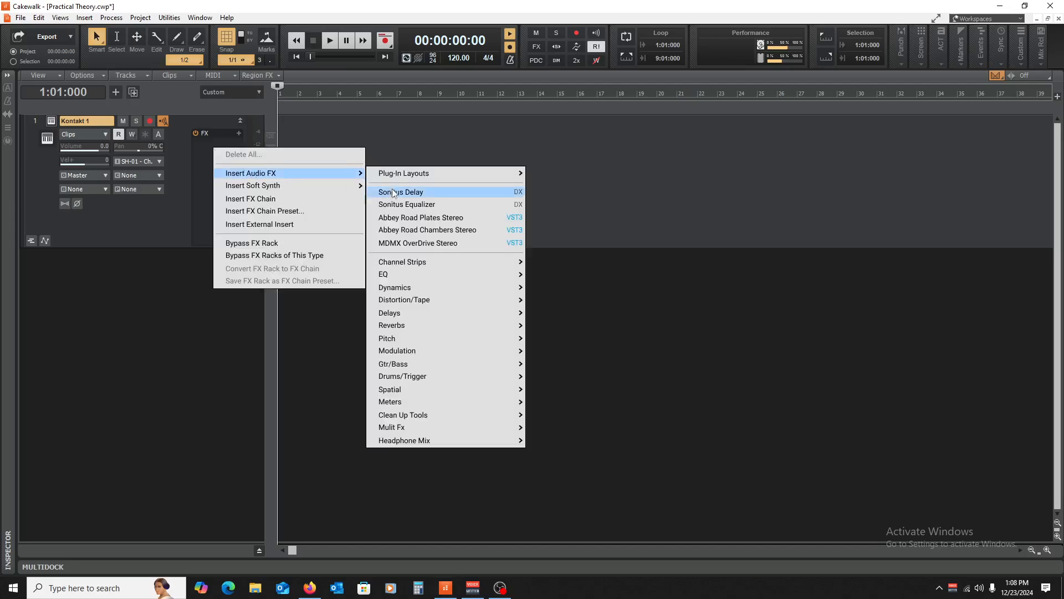
{"action": "mouse_move", "coordinate": [454, 299]}
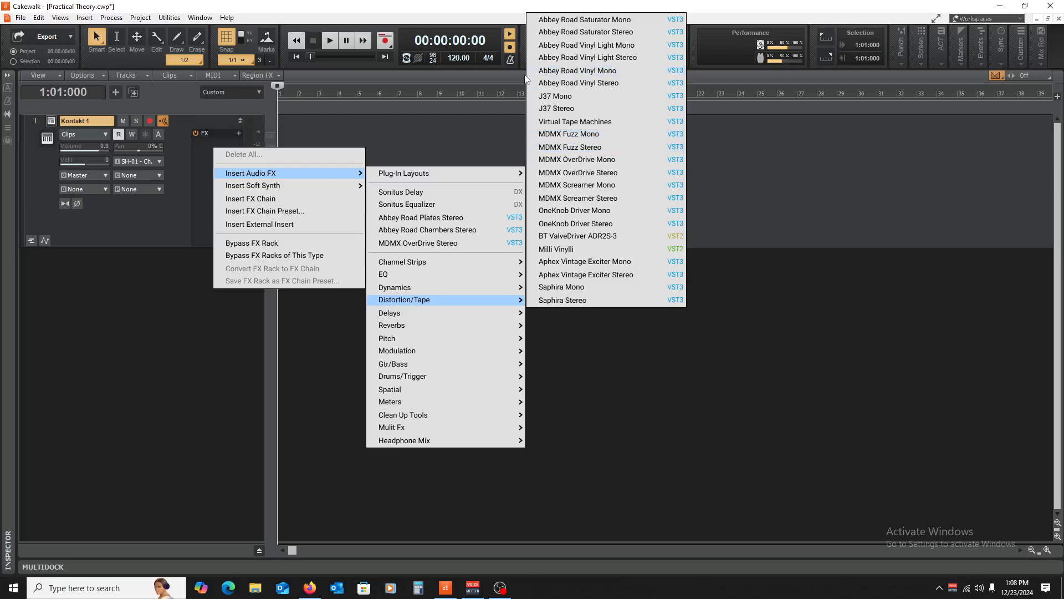
{"action": "left_click", "coordinate": [163, 118]}
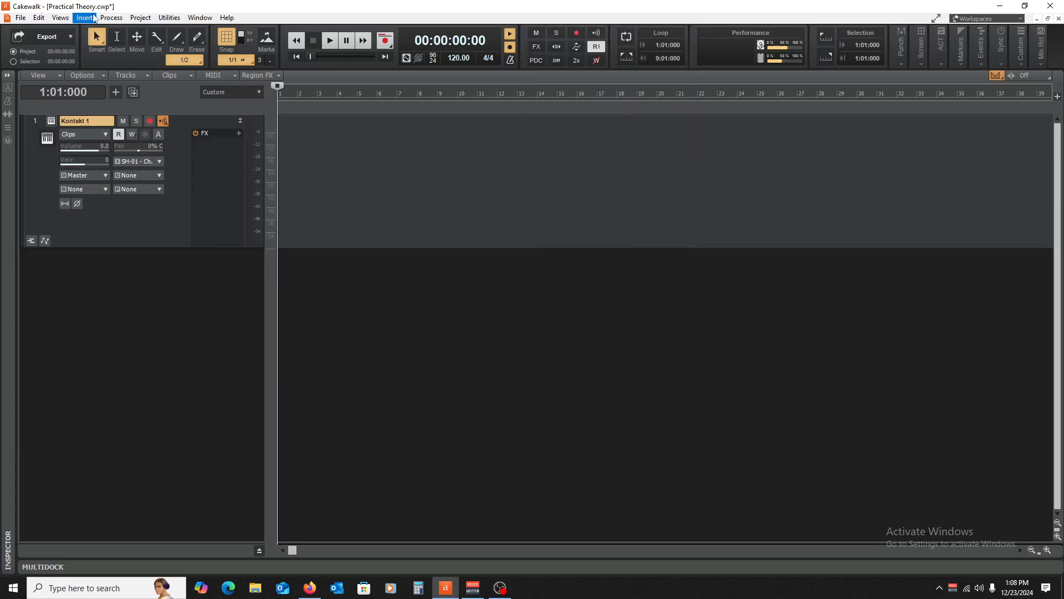
- Open Kontakt 1's Piano Roll, enlarge it to half the window, and audition a piano key
{"action": "left_click", "coordinate": [67, 19]}
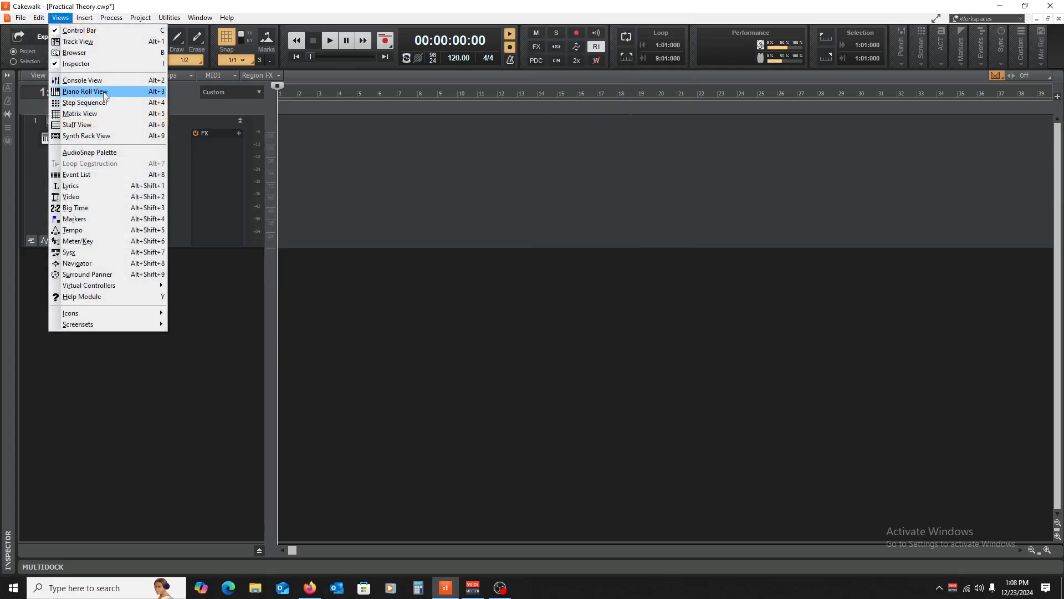
{"action": "left_click", "coordinate": [84, 91]}
{"action": "left_click_drag", "start_coordinate": [490, 419], "coordinate": [502, 251]}
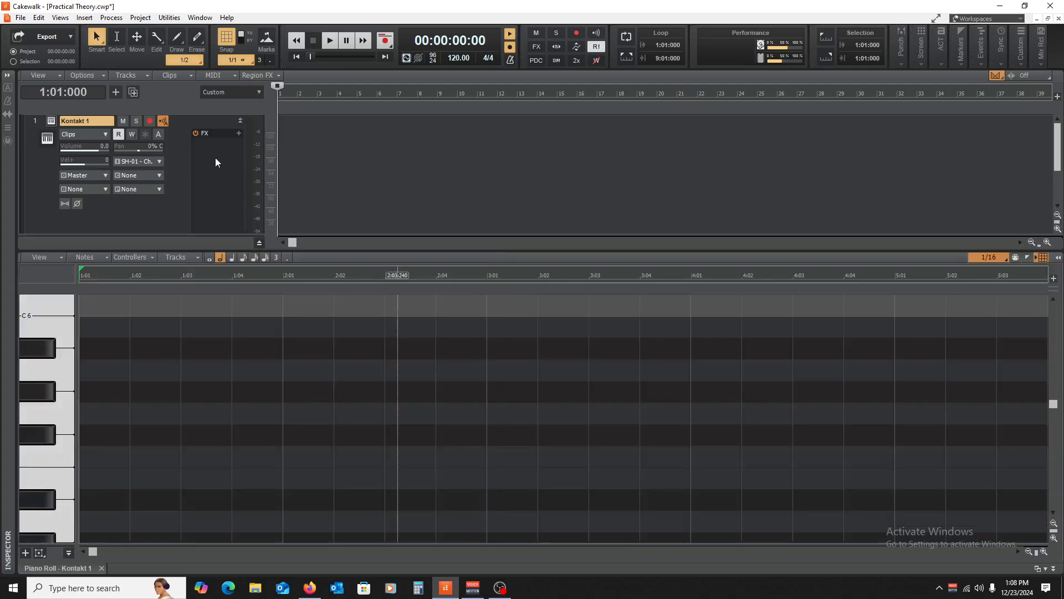
{"action": "left_click", "coordinate": [62, 371]}
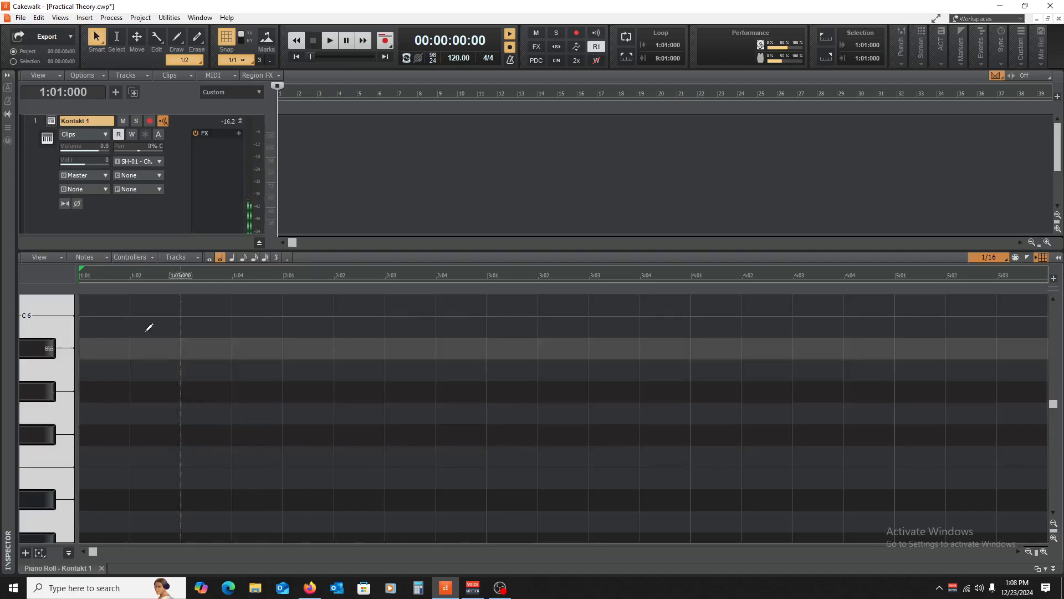
- Add MDMX OverDrive Stereo to Kontakt 1's FX rack, audition a note, and close its window
{"action": "right_click", "coordinate": [223, 160]}
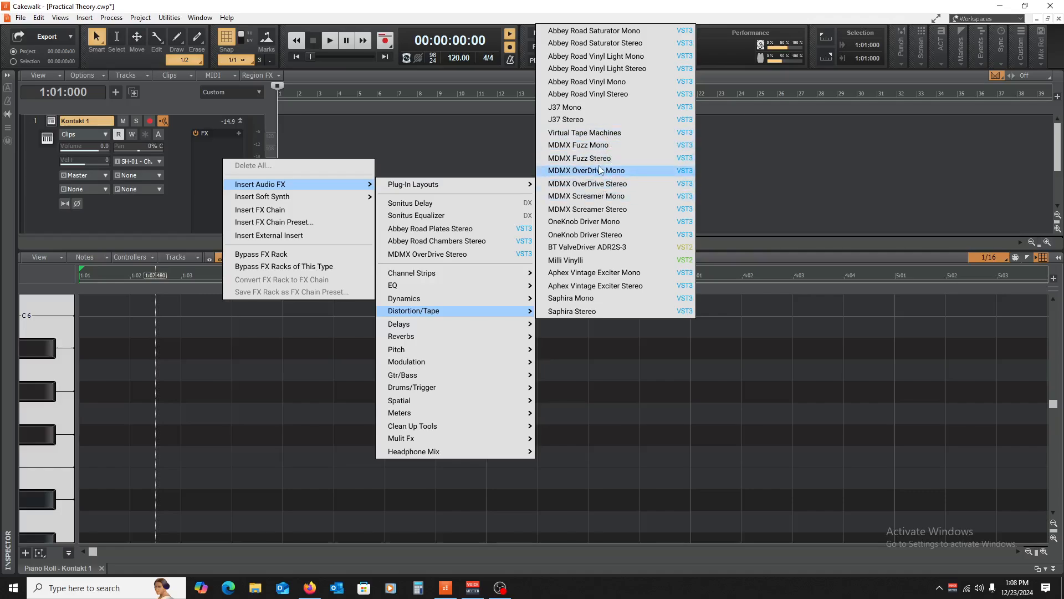
{"action": "left_click", "coordinate": [602, 184]}
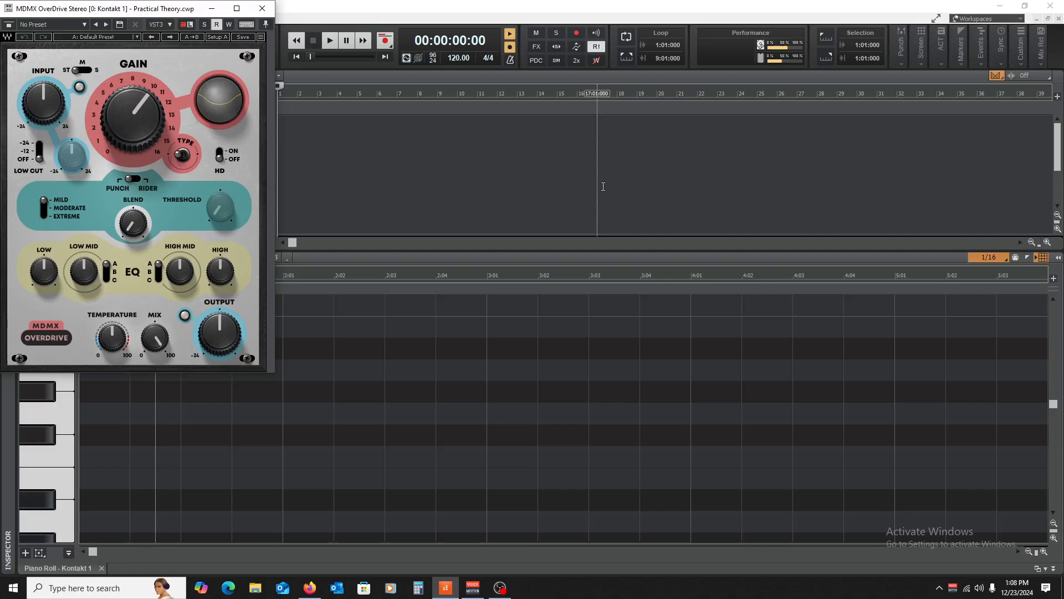
{"action": "left_click_drag", "start_coordinate": [140, 9], "coordinate": [570, 78]}
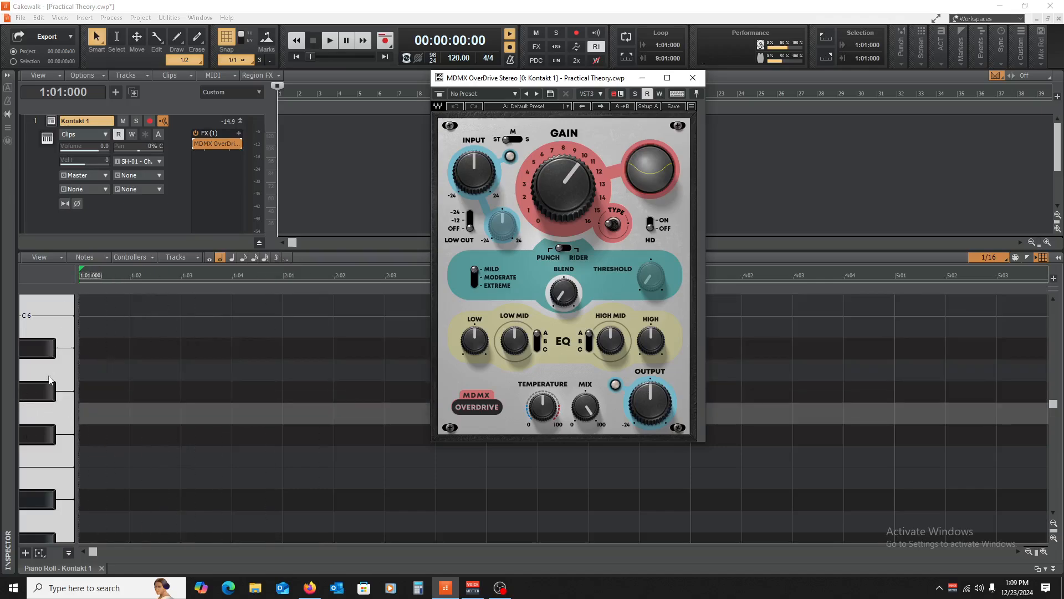
{"action": "left_click", "coordinate": [58, 405]}
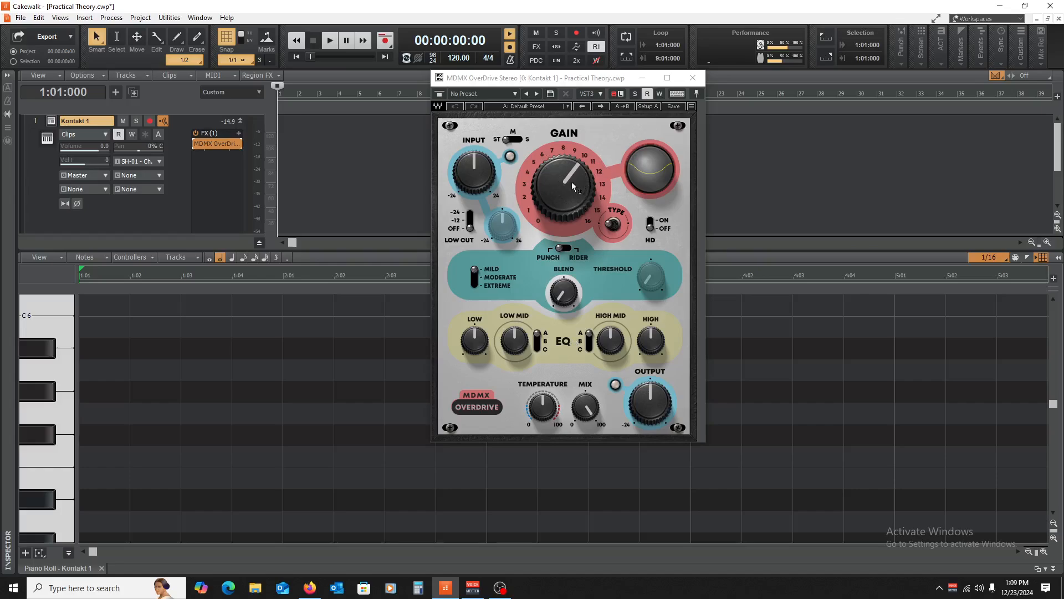
{"action": "mouse_move", "coordinate": [571, 177]}
{"action": "left_click", "coordinate": [693, 77]}
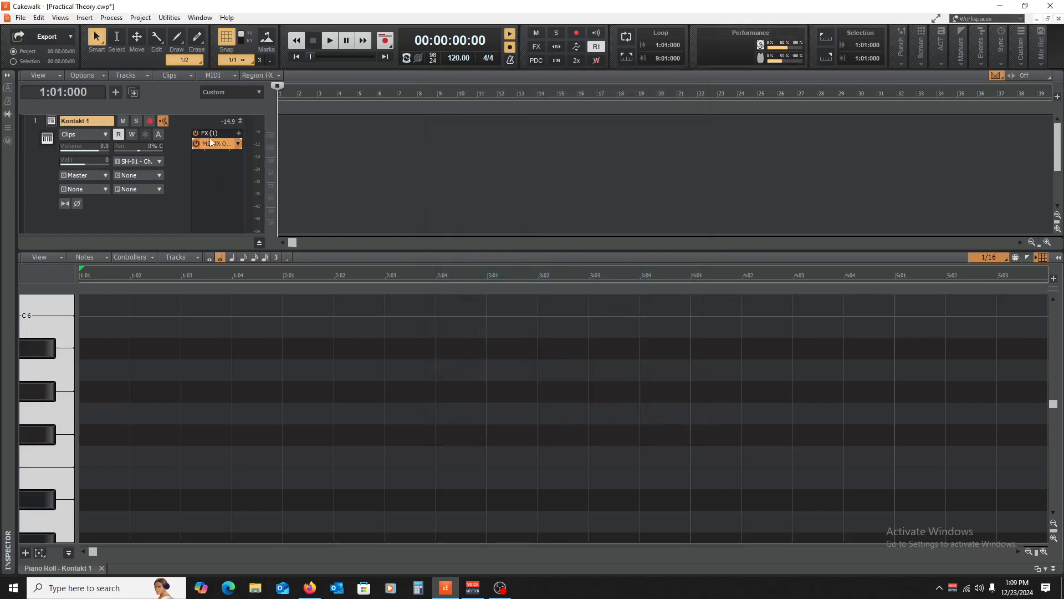
- Insert MDMX Fuzz Stereo after the overdrive, audition four piano keys, and close its window
{"action": "right_click", "coordinate": [206, 176]}
{"action": "mouse_move", "coordinate": [237, 202]}
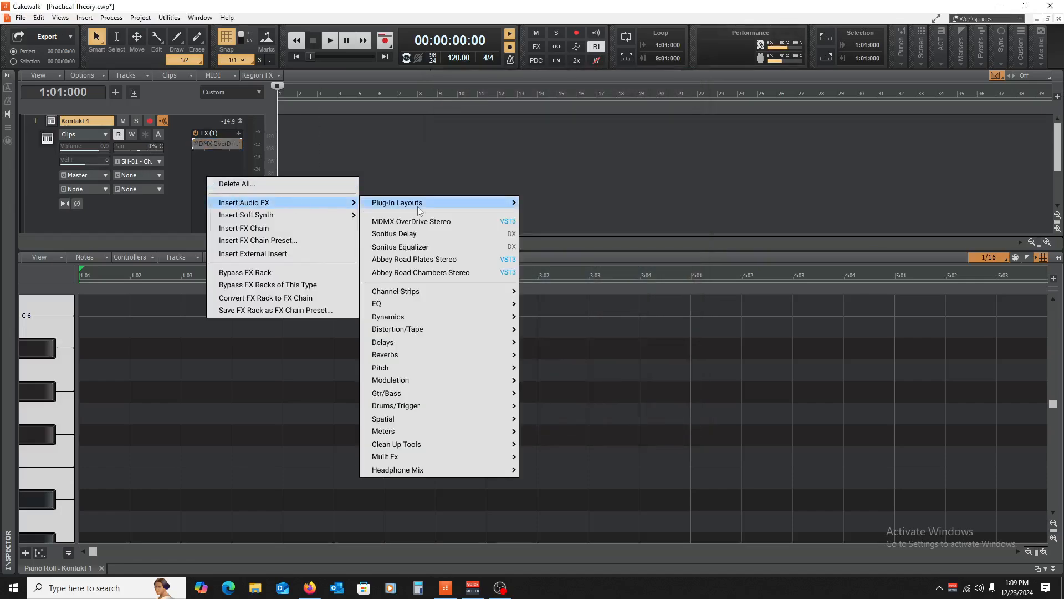
{"action": "mouse_move", "coordinate": [442, 331]}
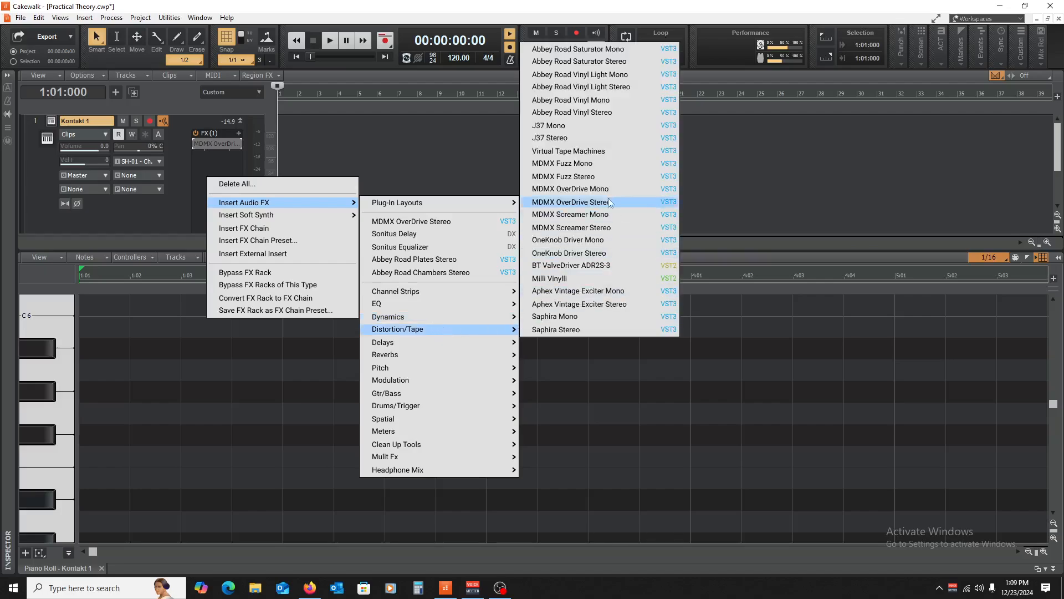
{"action": "left_click", "coordinate": [593, 173]}
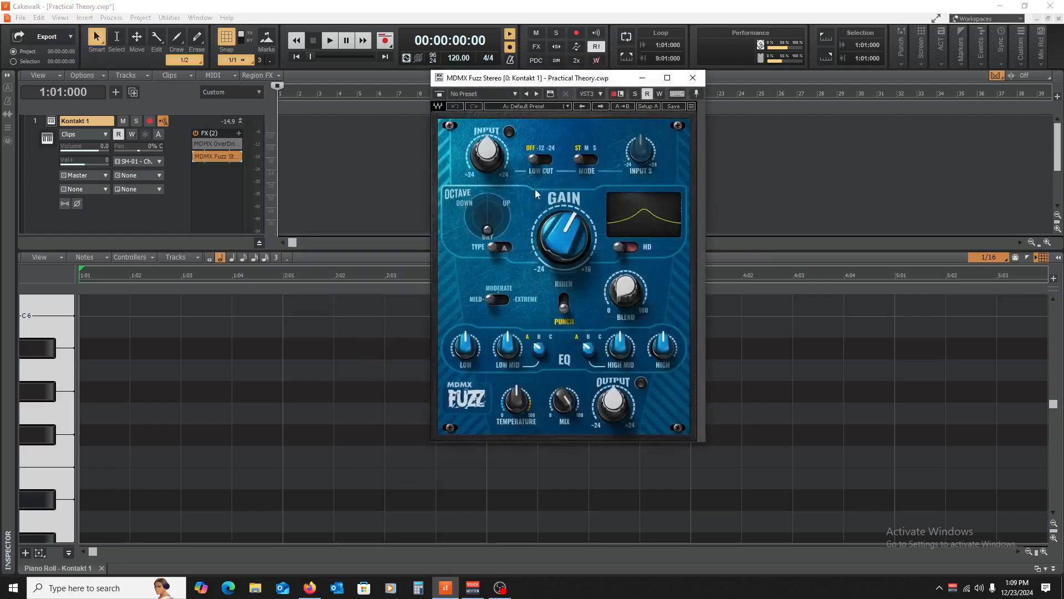
{"action": "left_click", "coordinate": [39, 367]}
{"action": "left_click", "coordinate": [39, 396]}
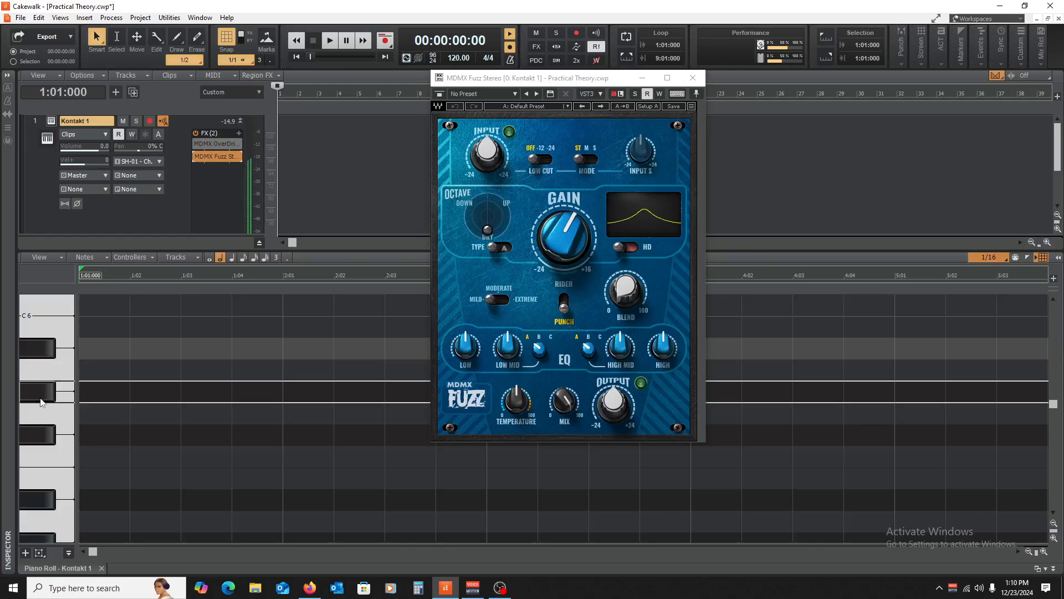
{"action": "left_click", "coordinate": [44, 430]}
{"action": "left_click", "coordinate": [38, 470]}
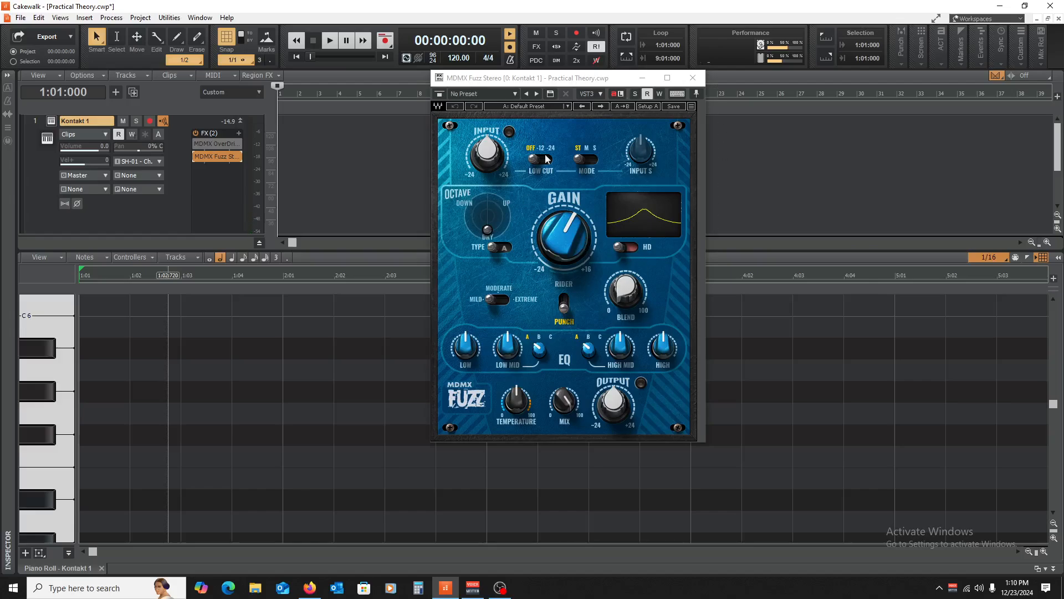
{"action": "left_click", "coordinate": [694, 78]}
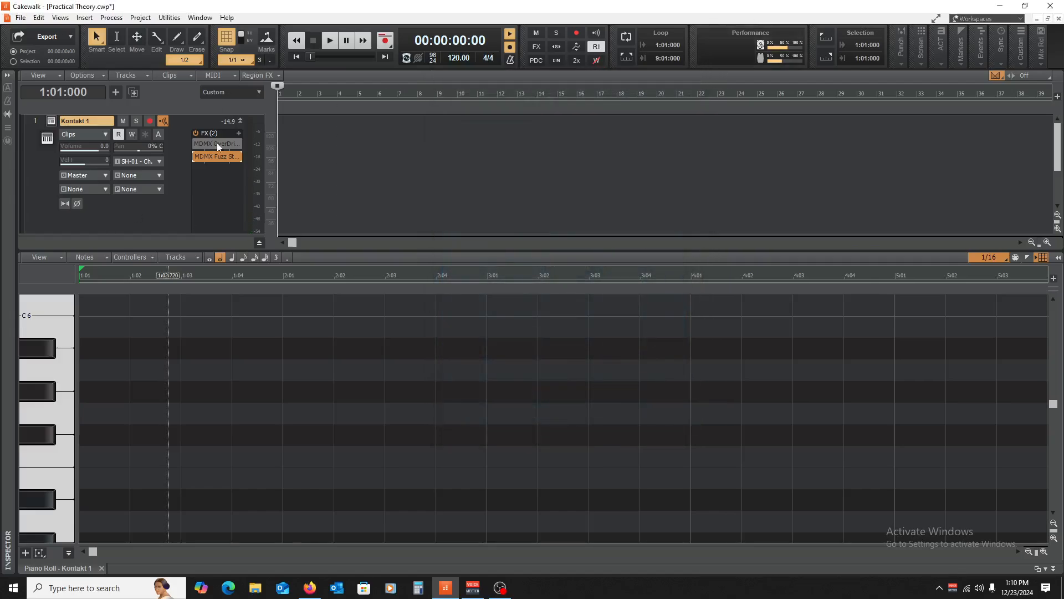
- Add MDMX Screamer Stereo with gain turned up to maximum, audition a note, and close it
{"action": "right_click", "coordinate": [194, 178]}
{"action": "mouse_move", "coordinate": [250, 203]}
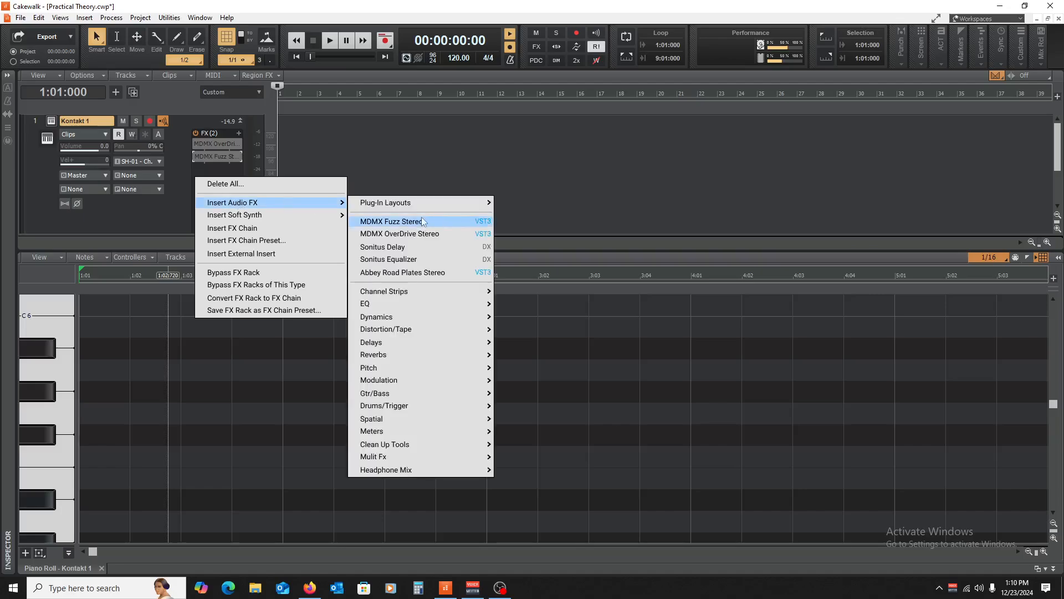
{"action": "mouse_move", "coordinate": [440, 332]}
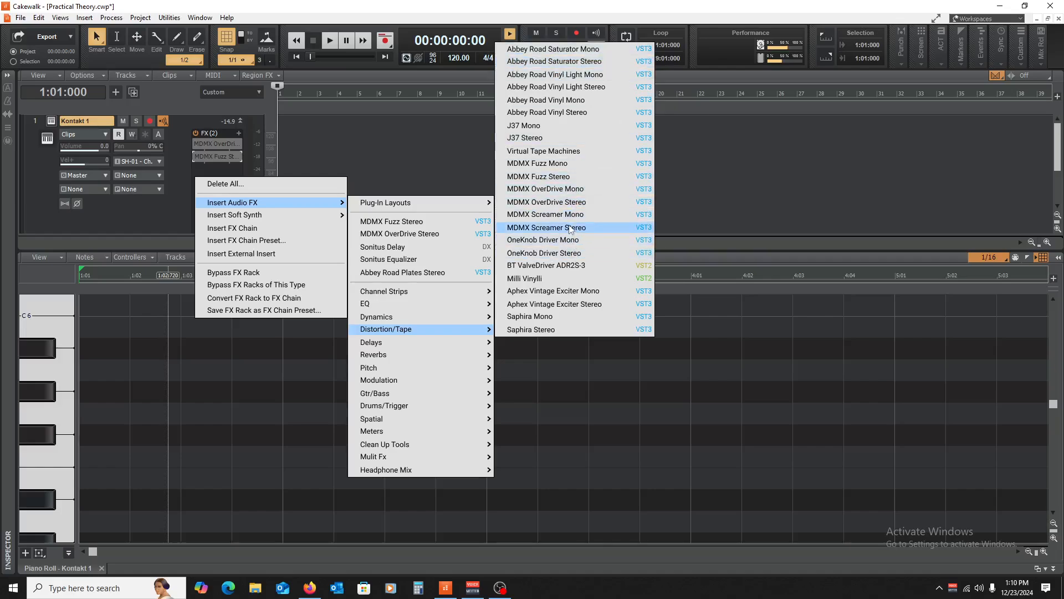
{"action": "left_click", "coordinate": [546, 228]}
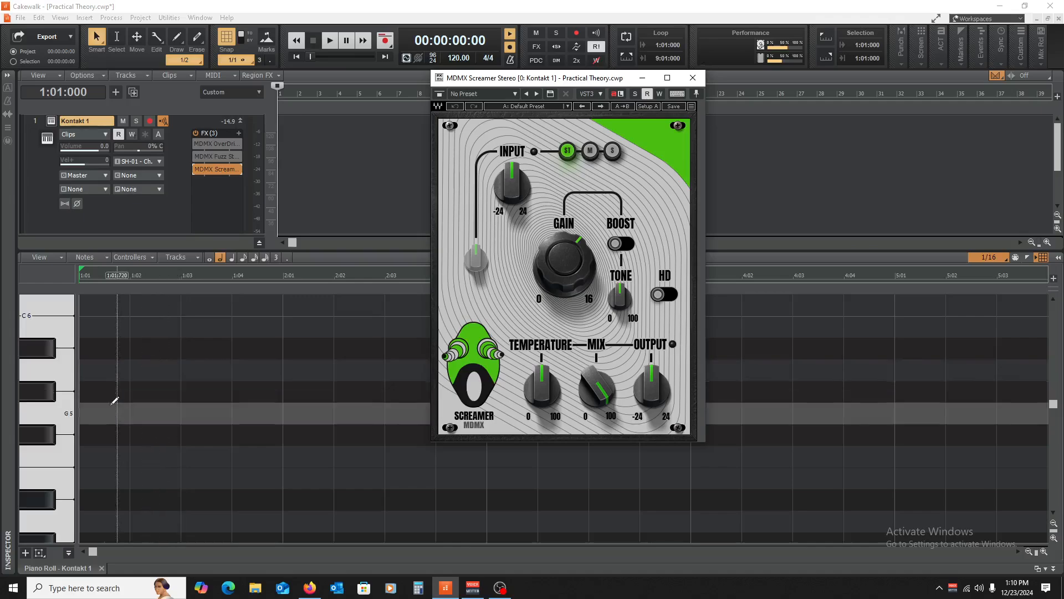
{"action": "left_click_drag", "start_coordinate": [554, 253], "coordinate": [554, 205]}
{"action": "left_click", "coordinate": [204, 300]}
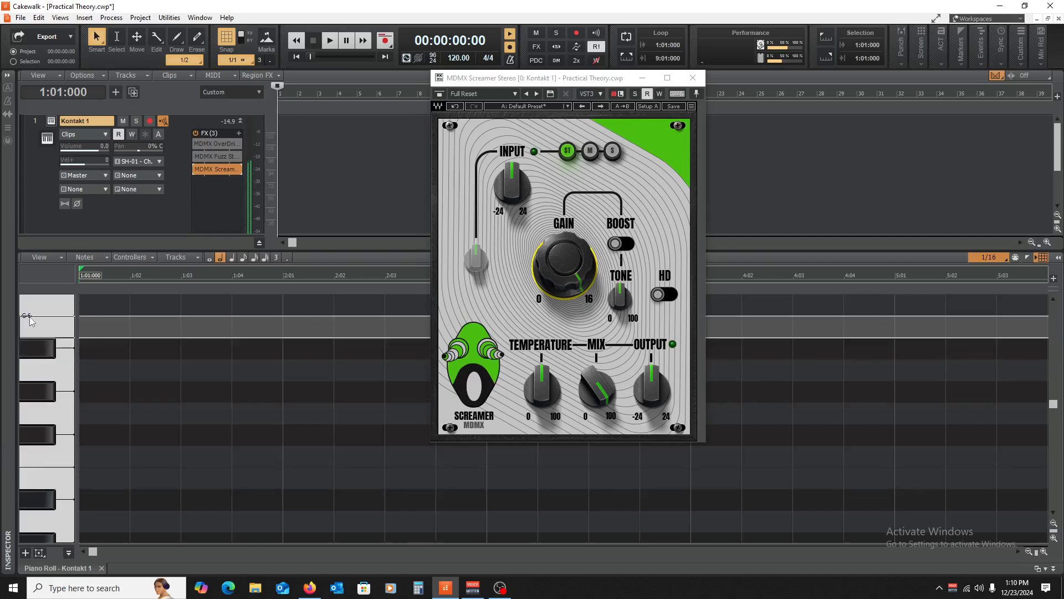
{"action": "left_click", "coordinate": [692, 78]}
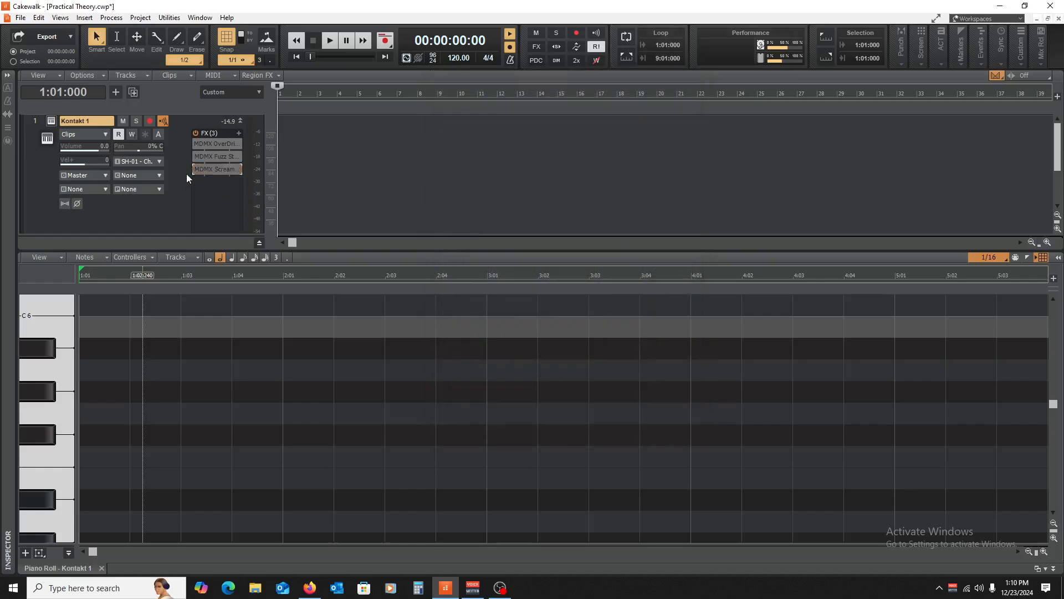
- Audition the keyboard, insert an ANA 2 soft synth track, and close the piano roll panel
{"action": "left_click_drag", "start_coordinate": [24, 303], "coordinate": [36, 322]}
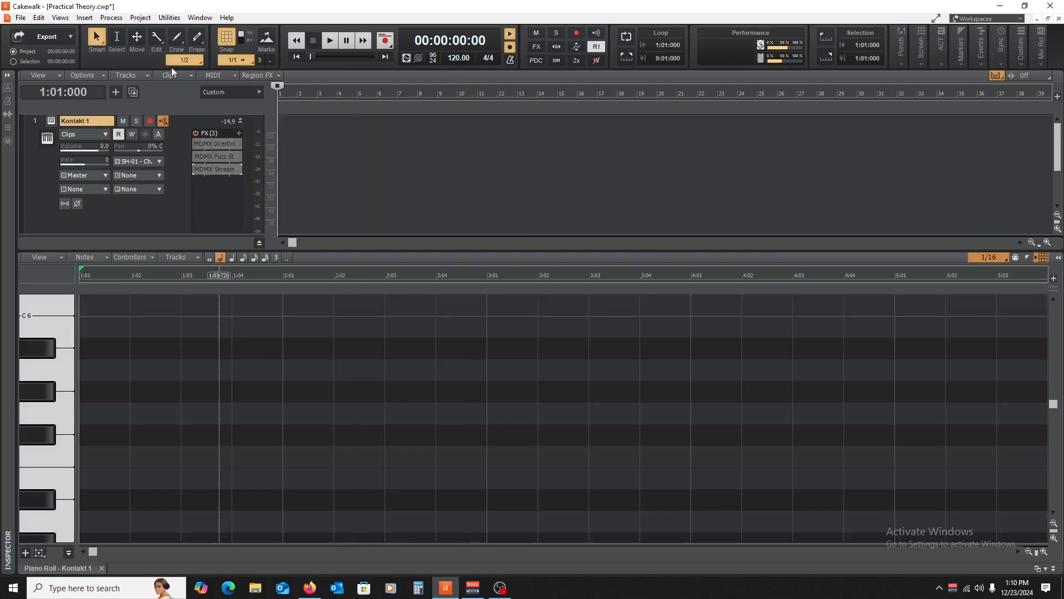
{"action": "left_click", "coordinate": [84, 17]}
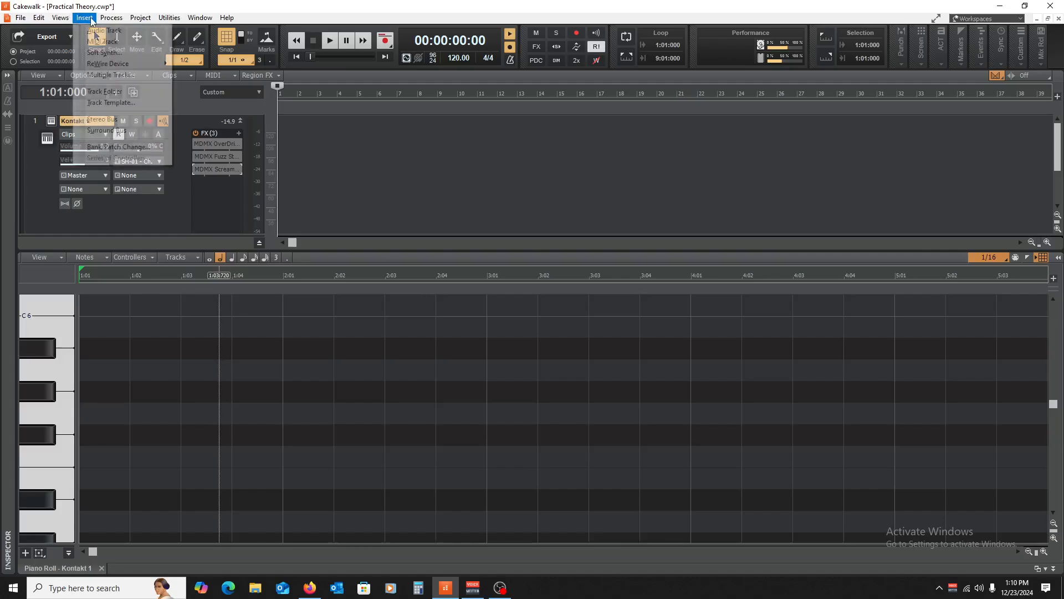
{"action": "left_click", "coordinate": [103, 52]}
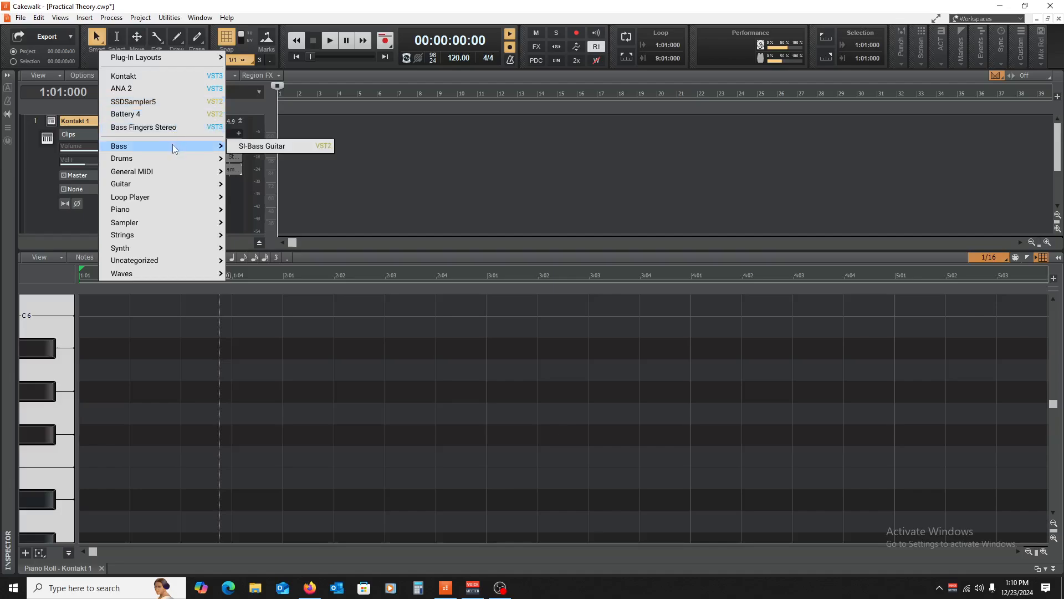
{"action": "left_click", "coordinate": [158, 86]}
{"action": "left_click", "coordinate": [644, 190]}
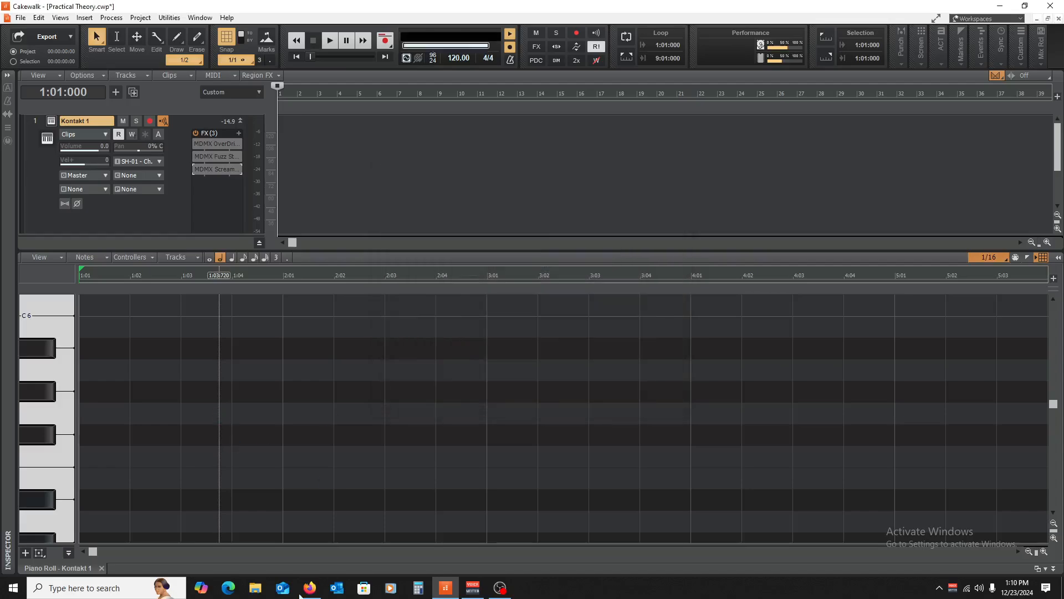
{"action": "left_click", "coordinate": [119, 568]}
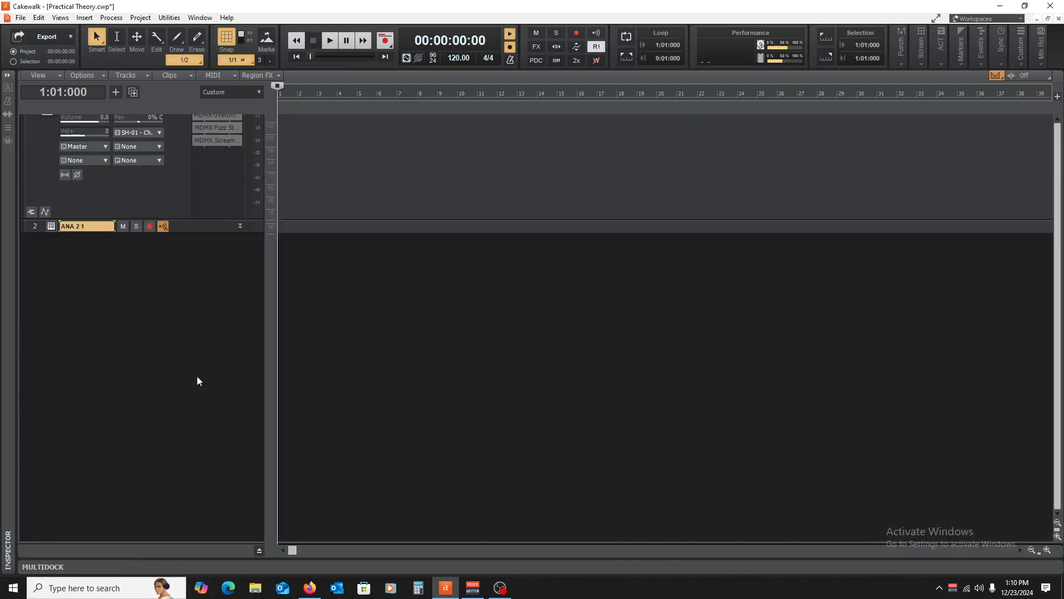
- Set the ANA 2 1 track's input to SH-01 MIDI channel 1 and output to Master
{"action": "left_click_drag", "start_coordinate": [190, 233], "coordinate": [188, 361]}
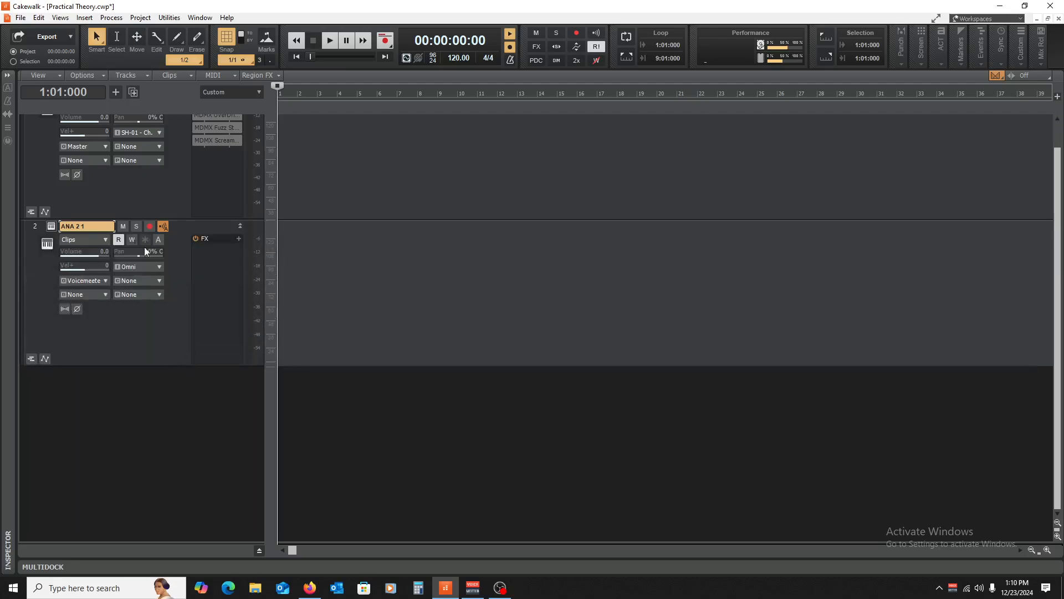
{"action": "left_click", "coordinate": [141, 264]}
{"action": "mouse_move", "coordinate": [233, 312]}
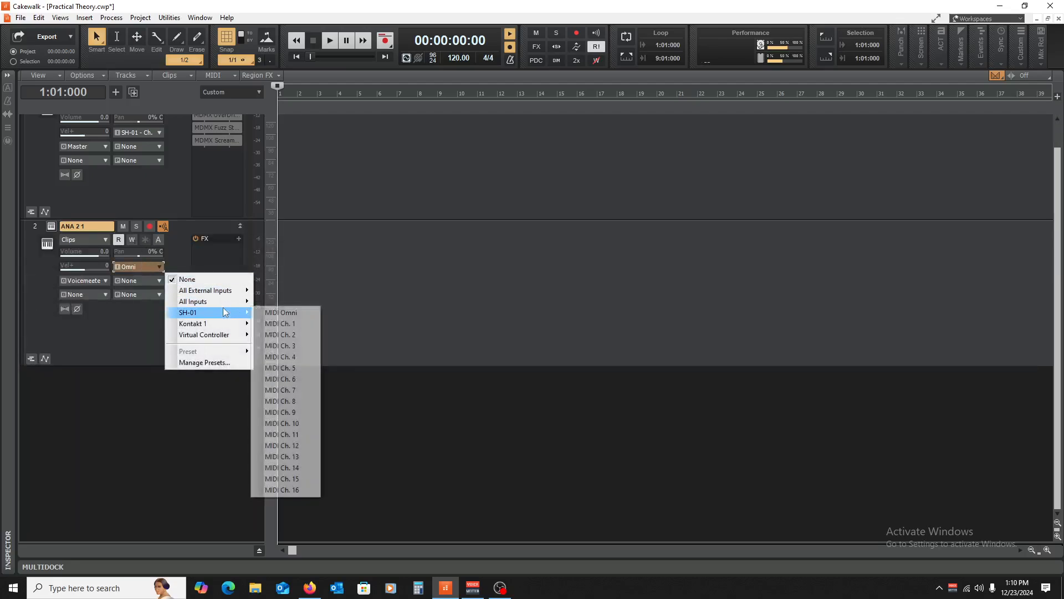
{"action": "left_click", "coordinate": [277, 323]}
{"action": "left_click", "coordinate": [106, 281]}
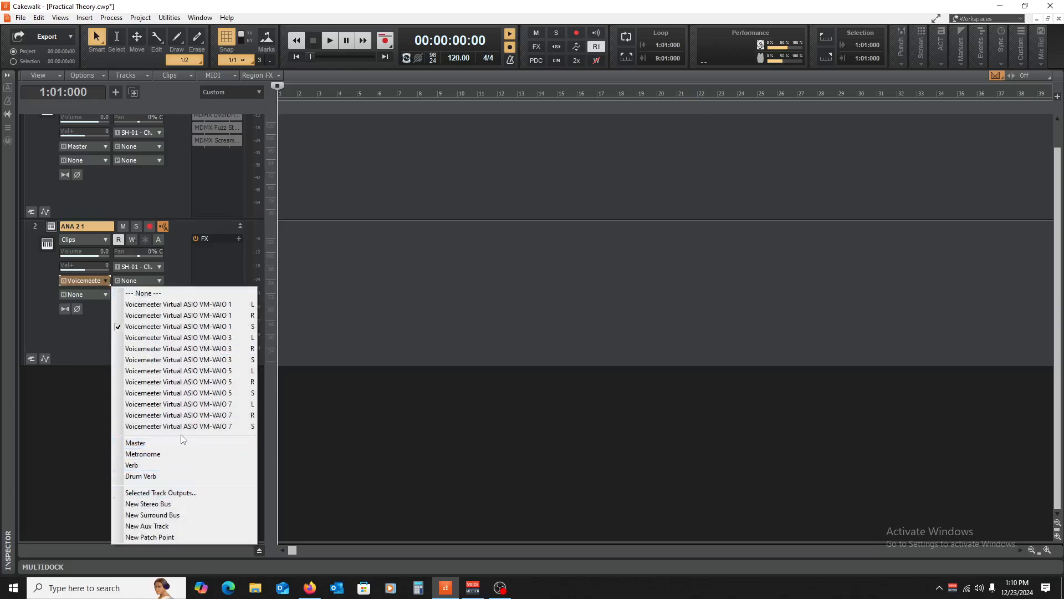
{"action": "left_click", "coordinate": [139, 442]}
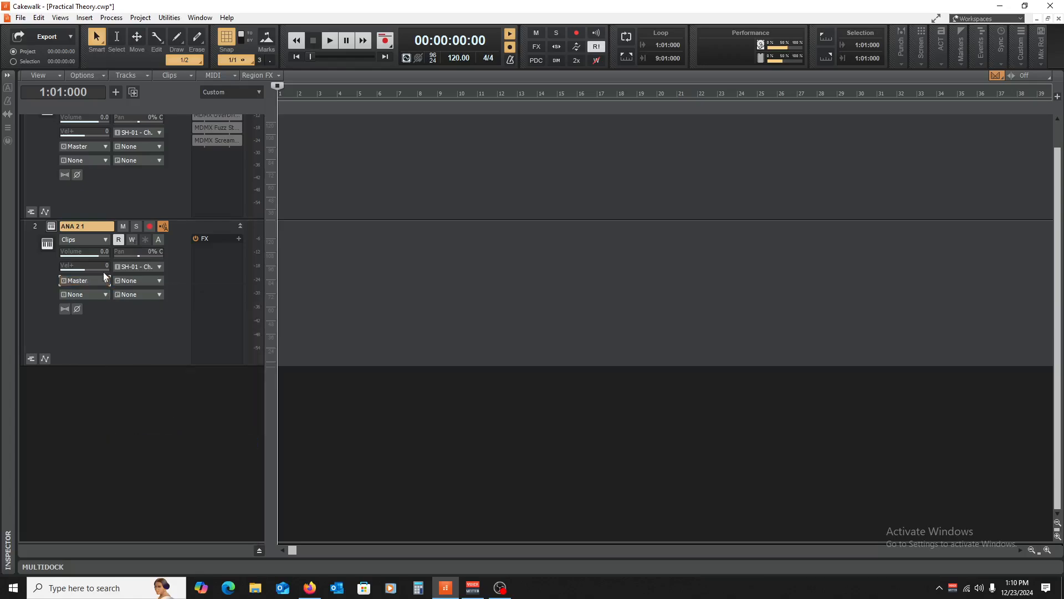
- Open and close the ANA 2 synth window, then remove the ANA 2 1 track
{"action": "left_click", "coordinate": [51, 227]}
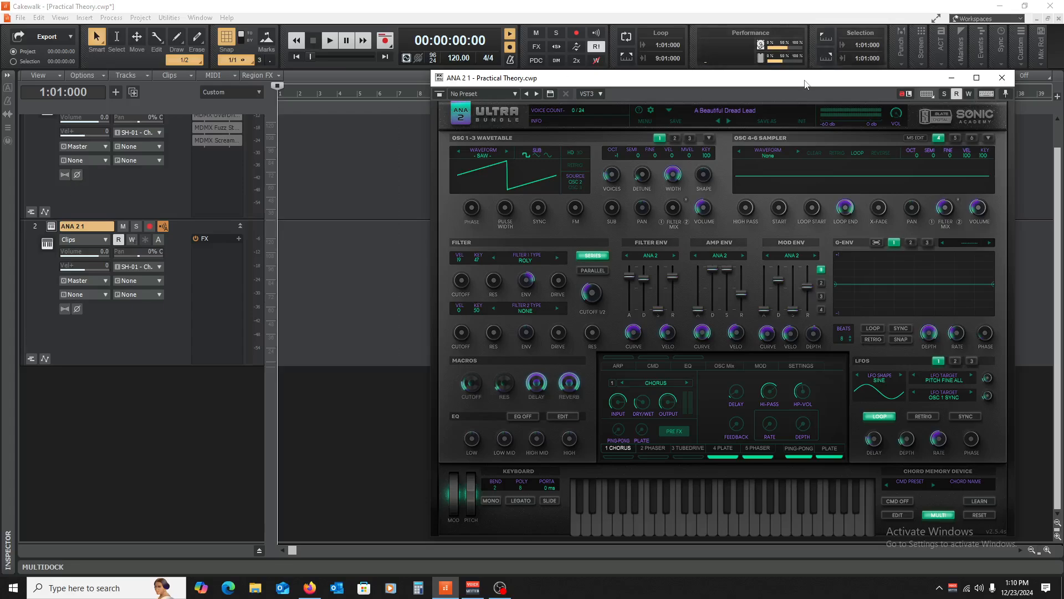
{"action": "left_click_drag", "start_coordinate": [809, 75], "coordinate": [626, 75]}
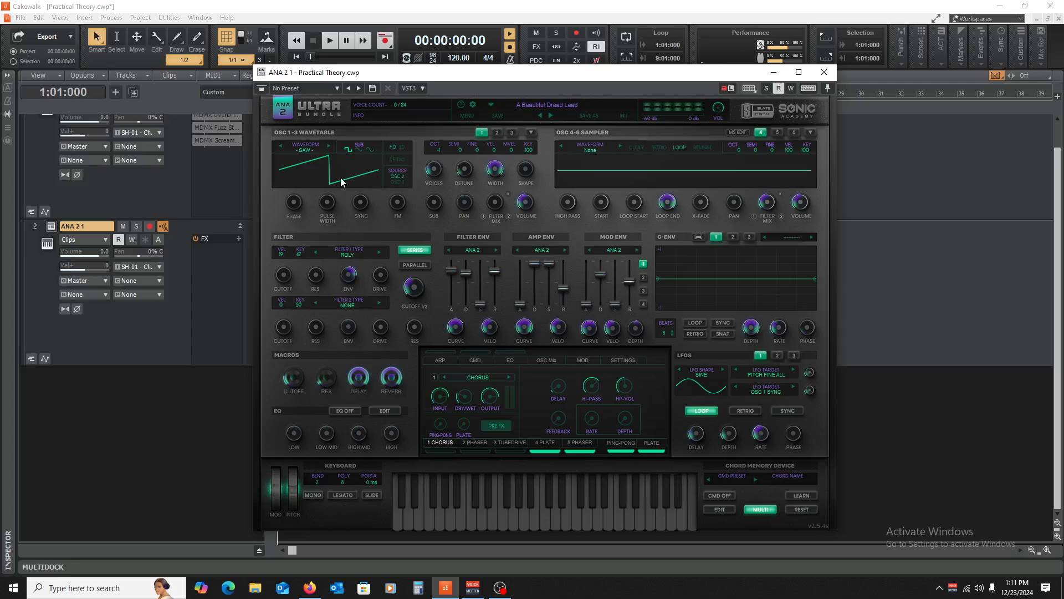
{"action": "left_click", "coordinate": [825, 73]}
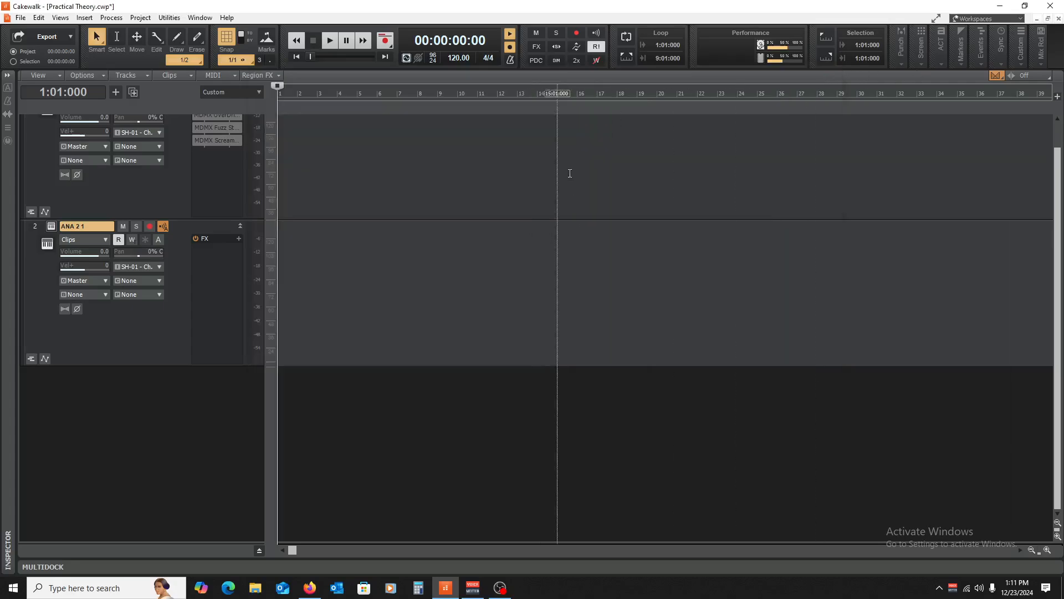
{"action": "key", "text": "ctrl+z"}
- Insert a Z3TA+ 2_64 soft synth track below Kontakt 1
{"action": "left_click", "coordinate": [84, 17]}
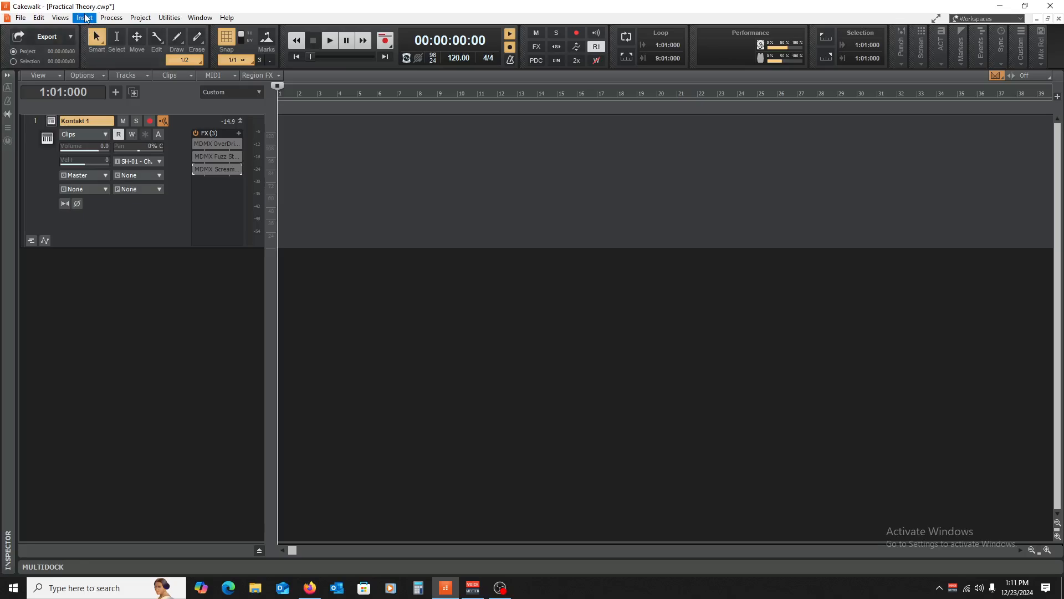
{"action": "mouse_move", "coordinate": [111, 56]}
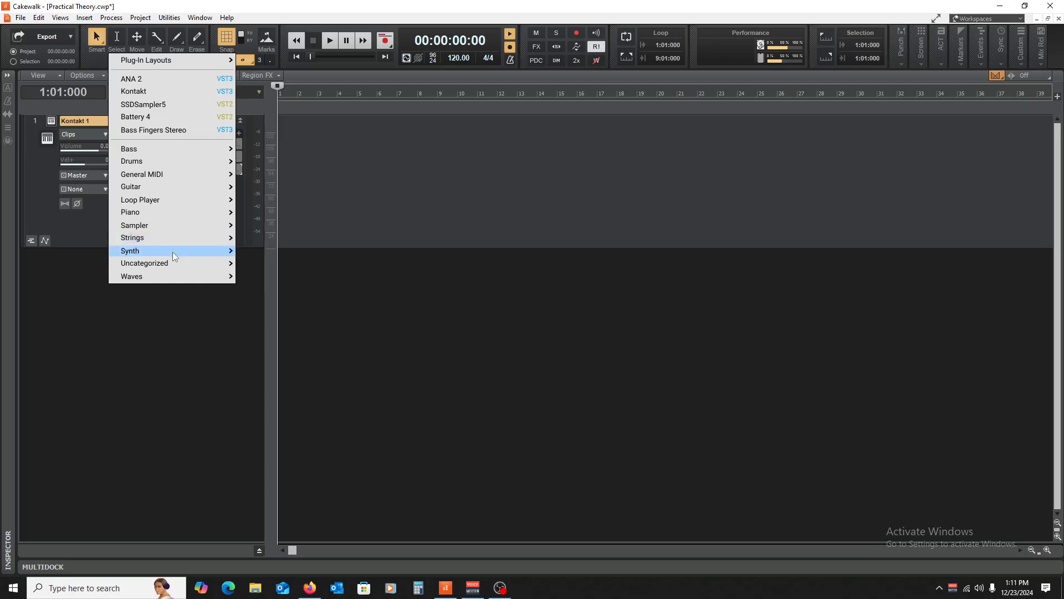
{"action": "mouse_move", "coordinate": [173, 254]}
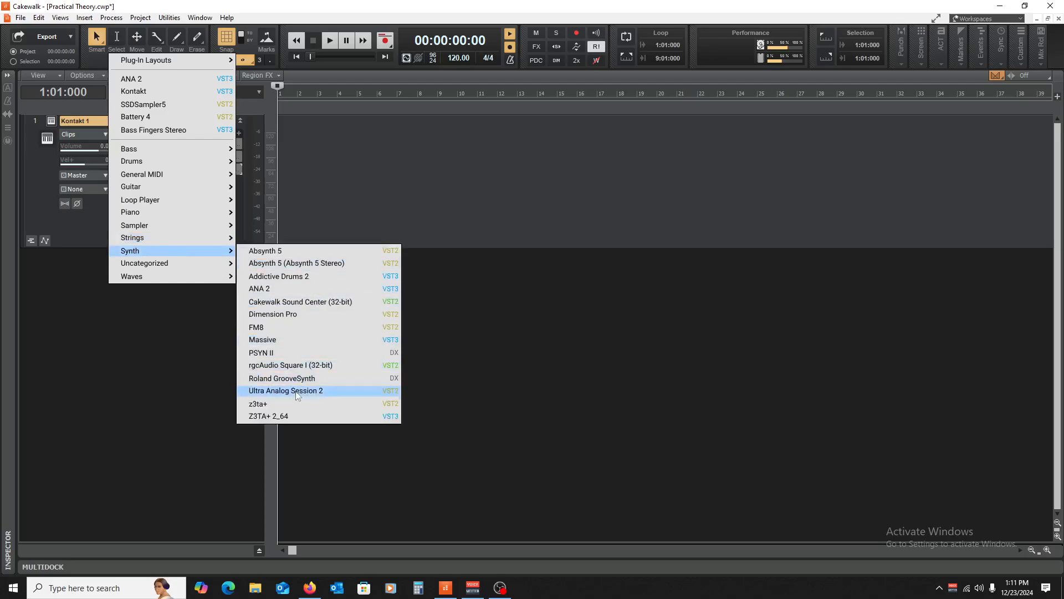
{"action": "left_click", "coordinate": [294, 414]}
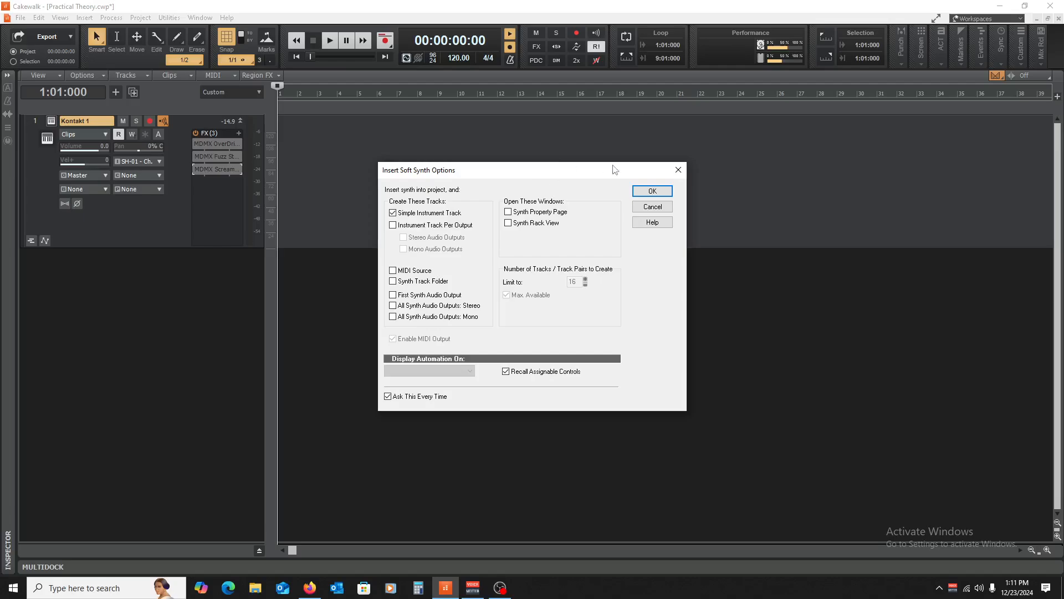
{"action": "left_click", "coordinate": [652, 191]}
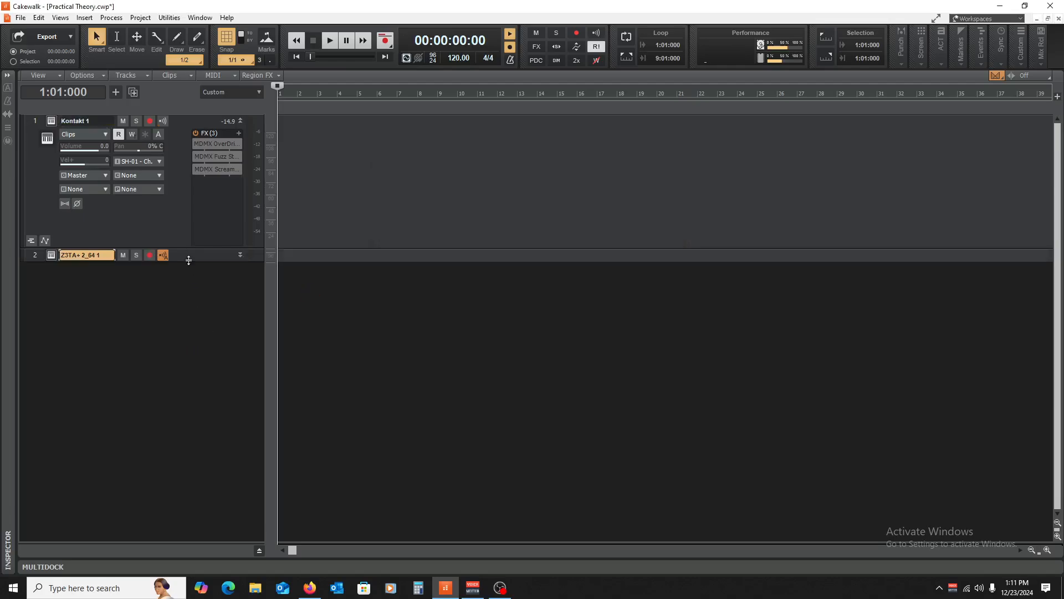
- Set the Z3TA+ 2_64 1 track's MIDI input to SH-01 channel 1
{"action": "left_click_drag", "start_coordinate": [189, 260], "coordinate": [189, 394]}
{"action": "left_click", "coordinate": [159, 294]}
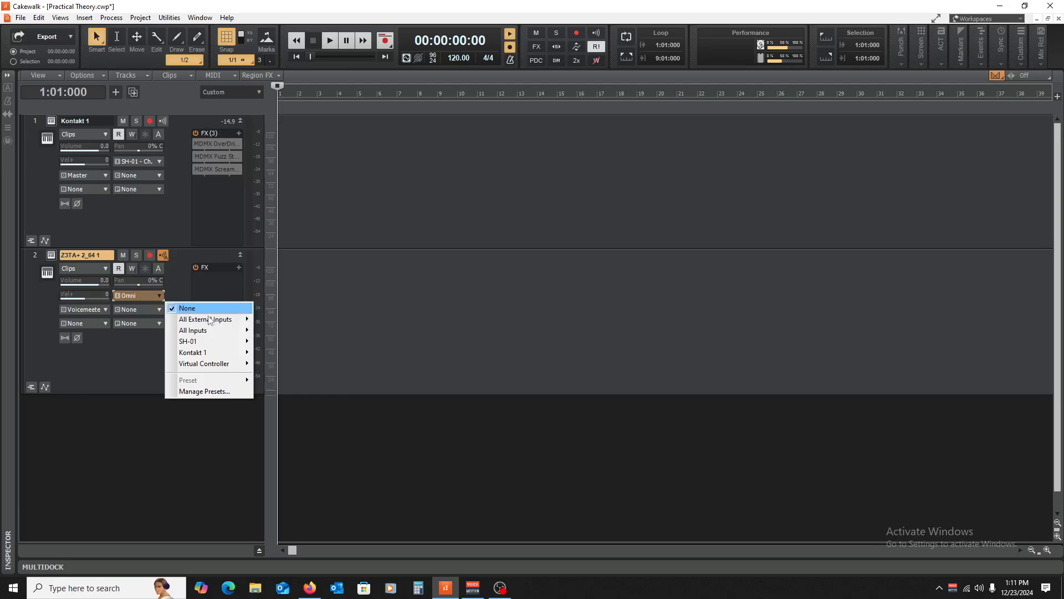
{"action": "mouse_move", "coordinate": [188, 338]}
{"action": "left_click", "coordinate": [286, 352]}
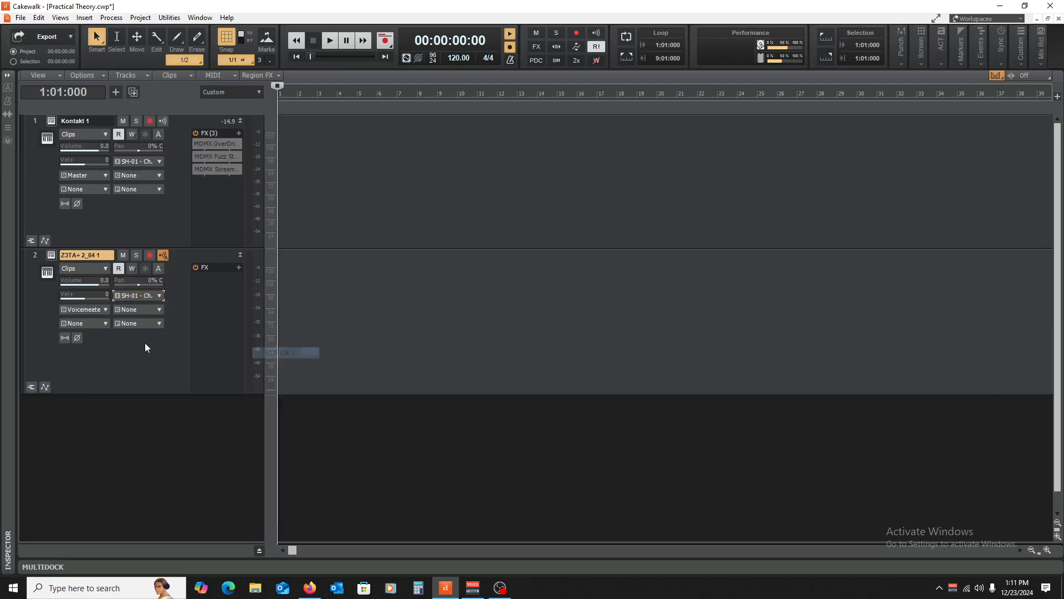
- Route the Z3TA+ track to Master, open the synth, and reset the oscillator WINDOW amount to zero
{"action": "left_click", "coordinate": [89, 309]}
{"action": "left_click", "coordinate": [188, 469]}
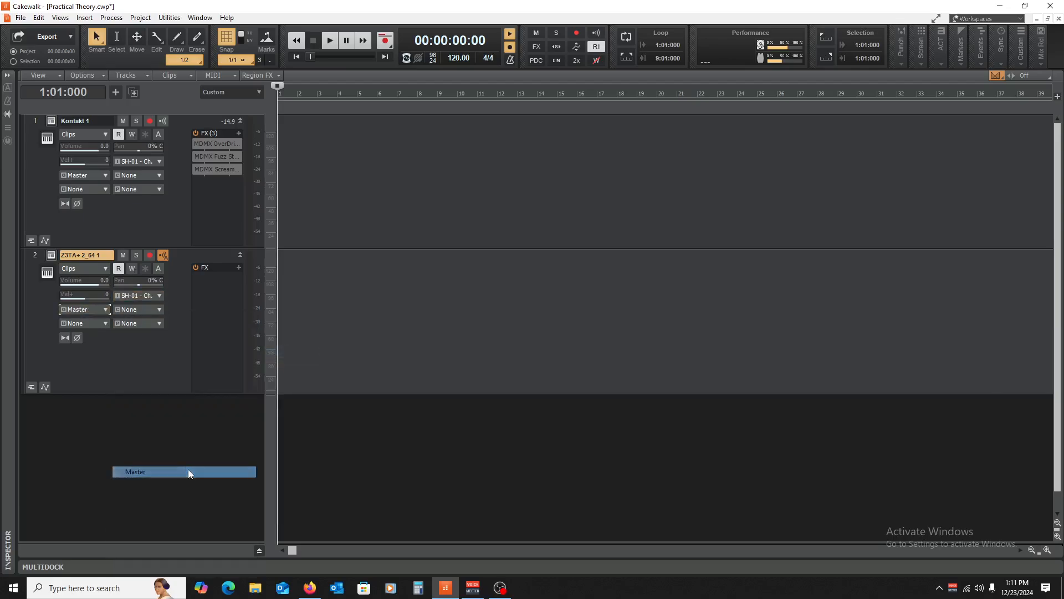
{"action": "left_click", "coordinate": [51, 257]}
{"action": "mouse_move", "coordinate": [487, 78]}
{"action": "left_mouse_down"}
{"action": "mouse_move", "coordinate": [490, 108]}
{"action": "mouse_move", "coordinate": [500, 109]}
{"action": "mouse_move", "coordinate": [494, 87]}
{"action": "left_mouse_up"}
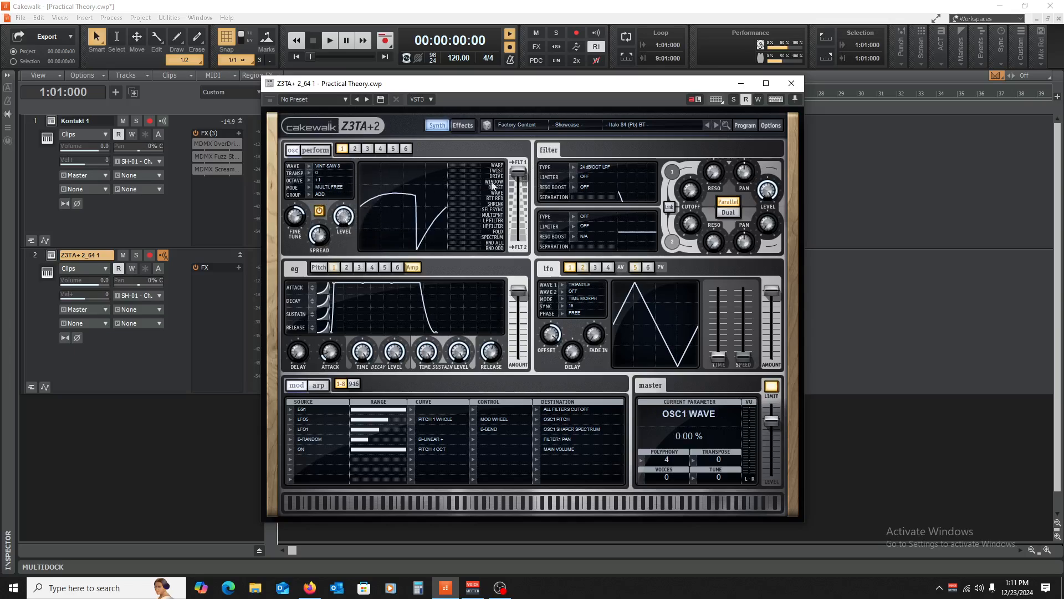
{"action": "mouse_move", "coordinate": [464, 182]}
{"action": "left_mouse_down"}
{"action": "mouse_move", "coordinate": [500, 192]}
{"action": "mouse_move", "coordinate": [467, 176]}
{"action": "mouse_move", "coordinate": [476, 177]}
{"action": "mouse_move", "coordinate": [488, 187]}
{"action": "mouse_move", "coordinate": [468, 186]}
{"action": "left_mouse_up"}
{"action": "double_click", "coordinate": [465, 181]}
- Try the Vintage Saw 1 and SINE^2 oscillator waves, then step to SYNDW 1
{"action": "left_click", "coordinate": [311, 165]}
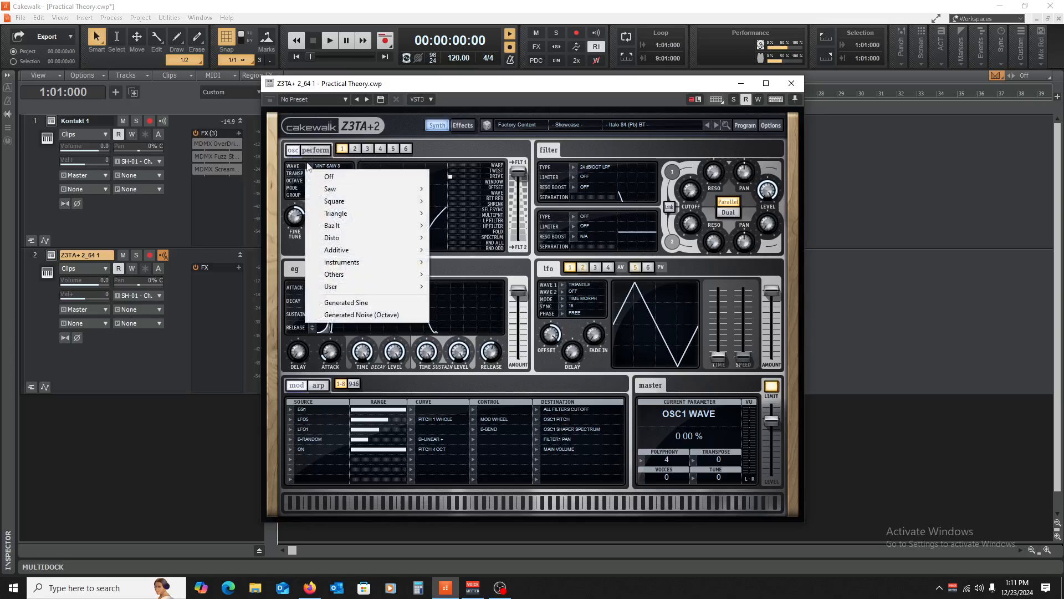
{"action": "mouse_move", "coordinate": [347, 189]}
{"action": "left_click", "coordinate": [480, 190]}
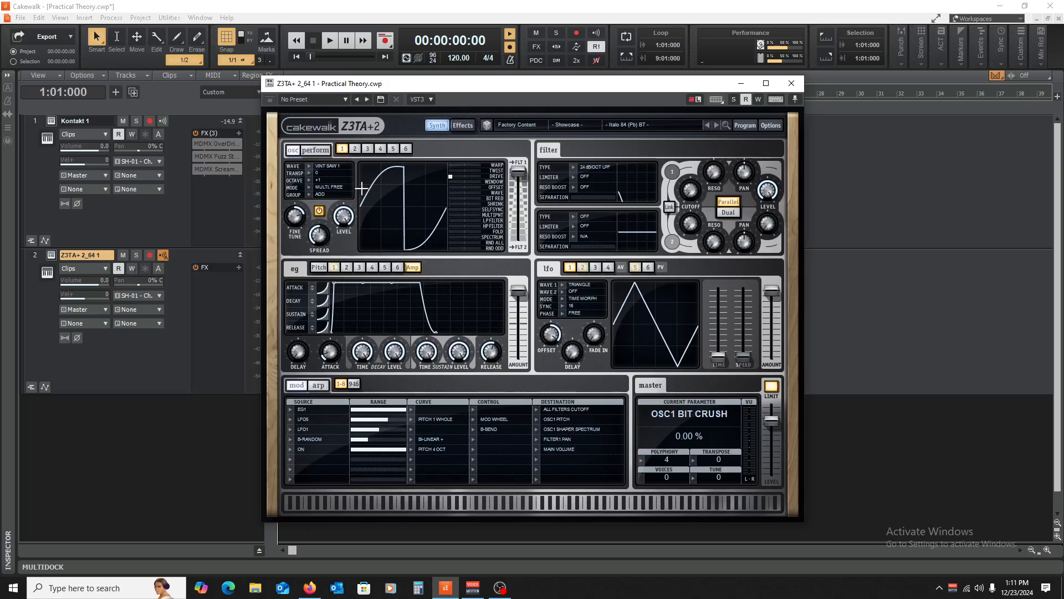
{"action": "left_click", "coordinate": [310, 165]}
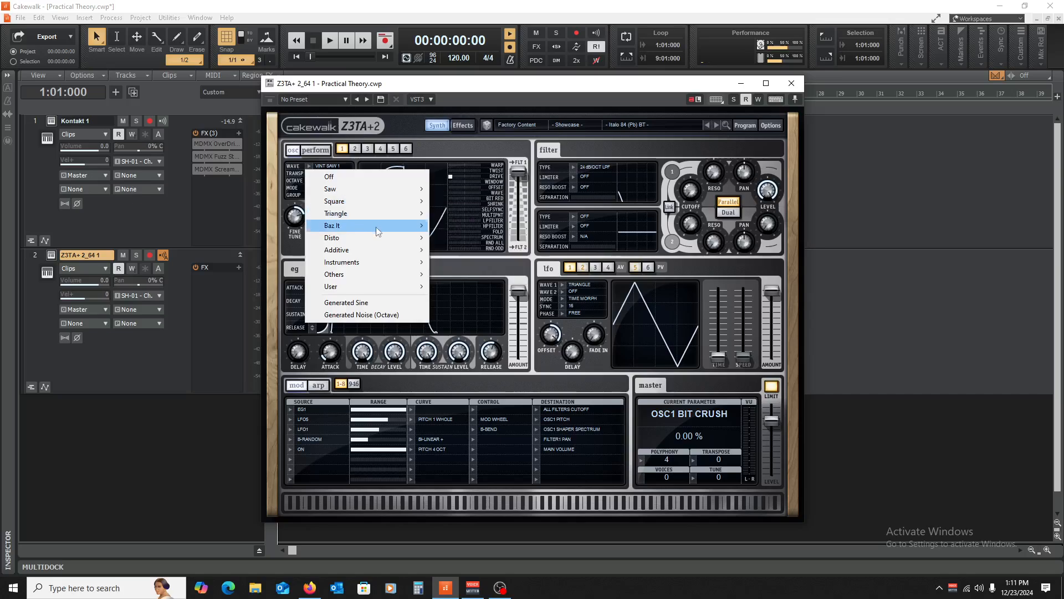
{"action": "mouse_move", "coordinate": [377, 232]}
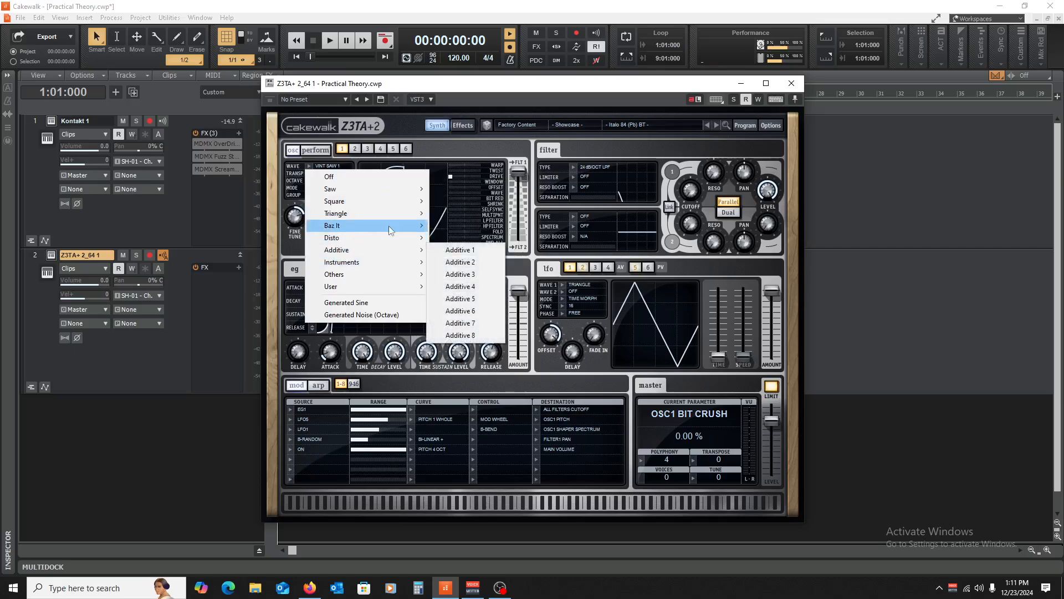
{"action": "mouse_move", "coordinate": [387, 213]}
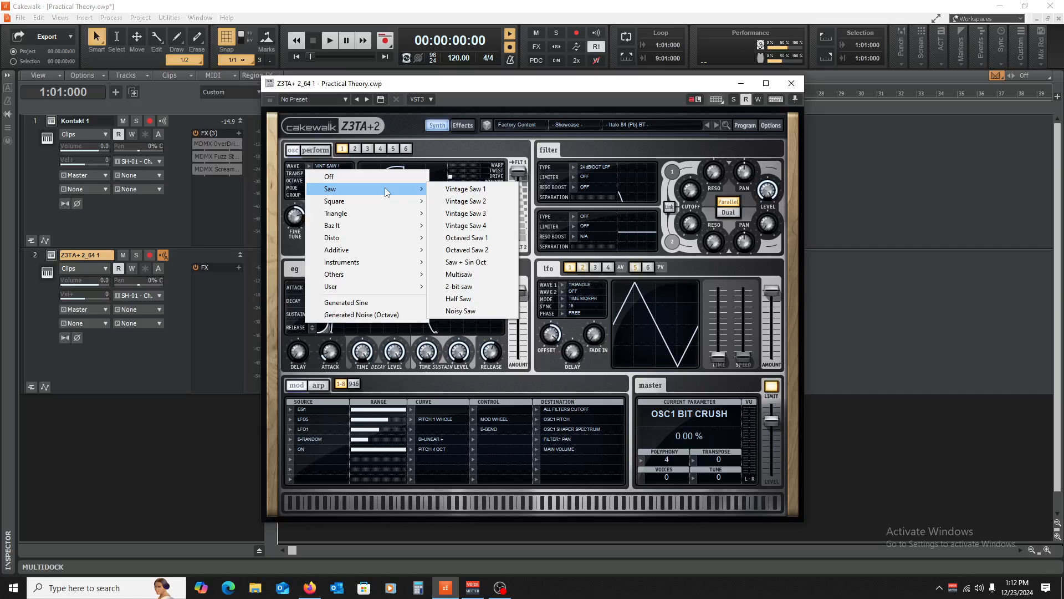
{"action": "mouse_move", "coordinate": [390, 278]}
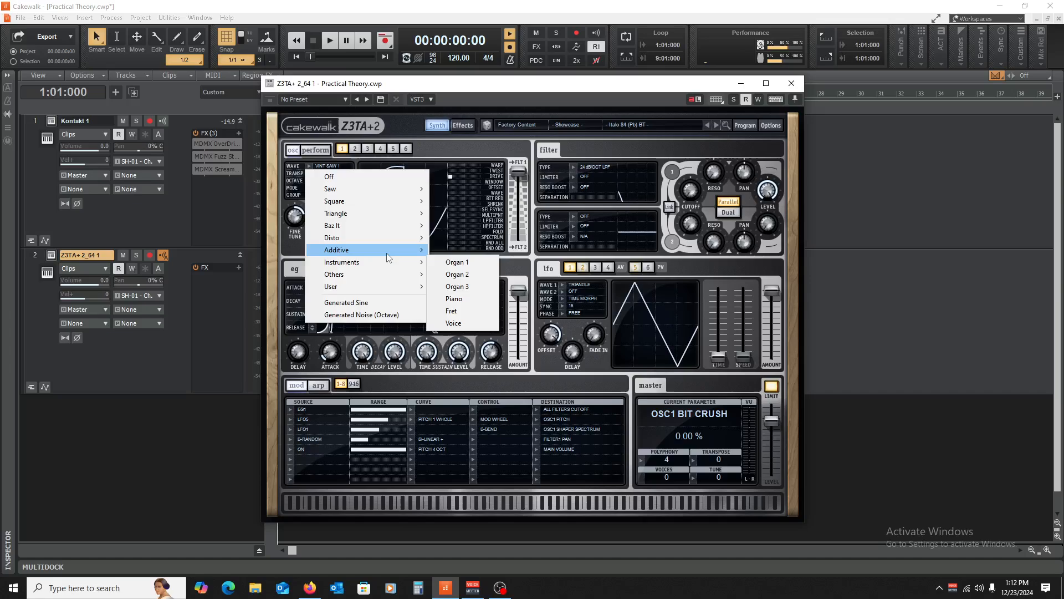
{"action": "left_click", "coordinate": [453, 277]}
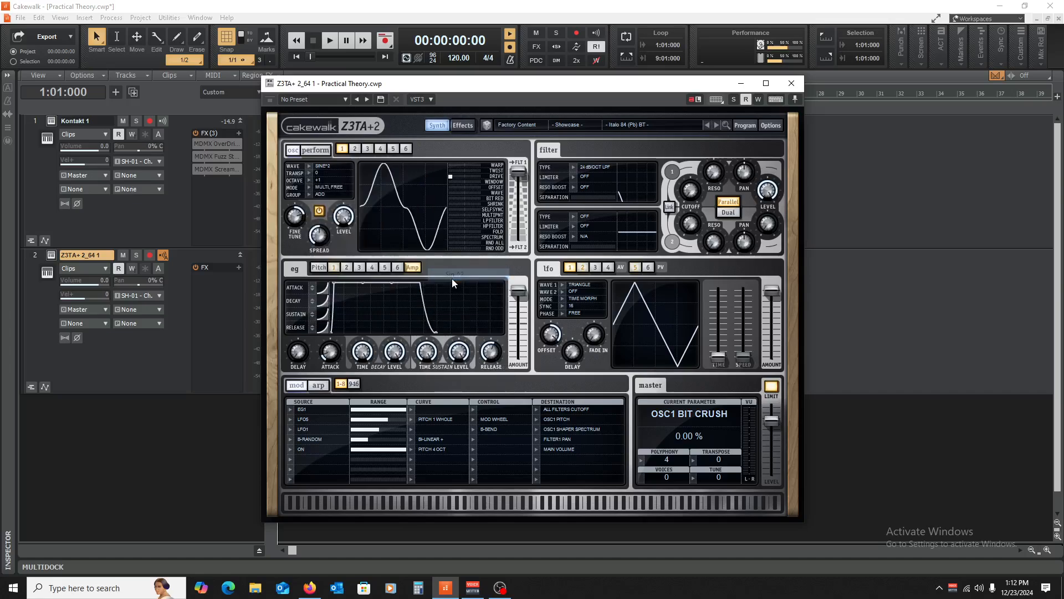
{"action": "left_click", "coordinate": [322, 166]}
{"action": "left_click", "coordinate": [313, 165]}
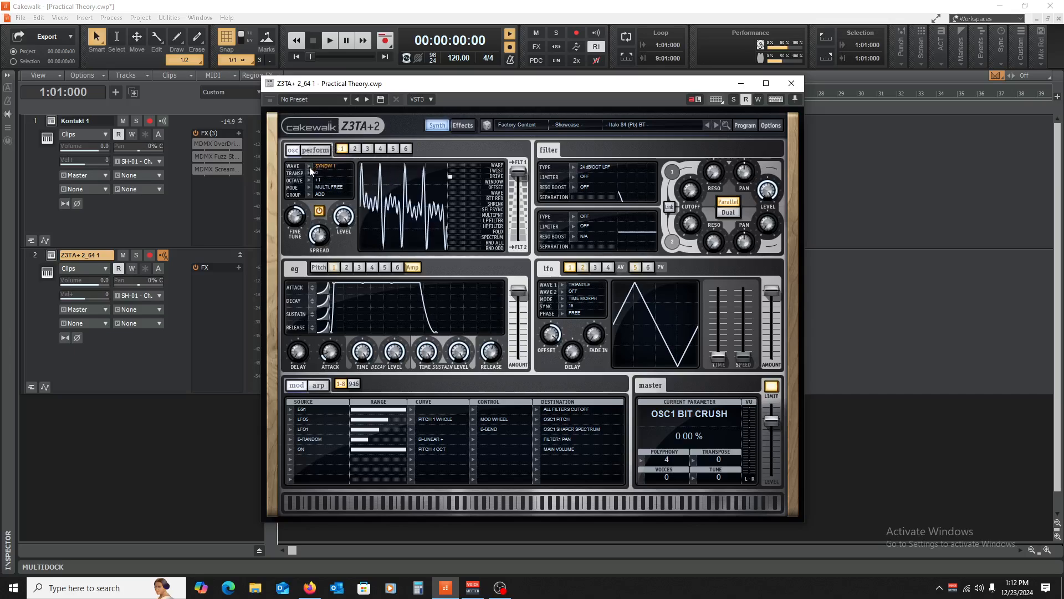
{"action": "left_click", "coordinate": [309, 165]}
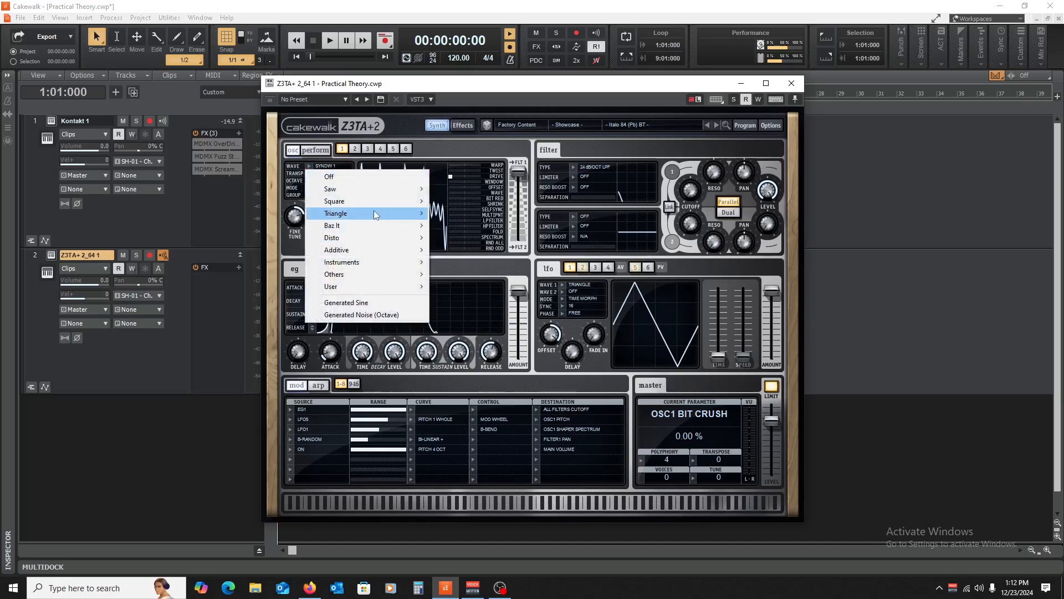
- Set Z3TA+2 oscillator 1 to Triangle, try its drive at 100%, then return it to 0%
{"action": "left_click", "coordinate": [468, 215]}
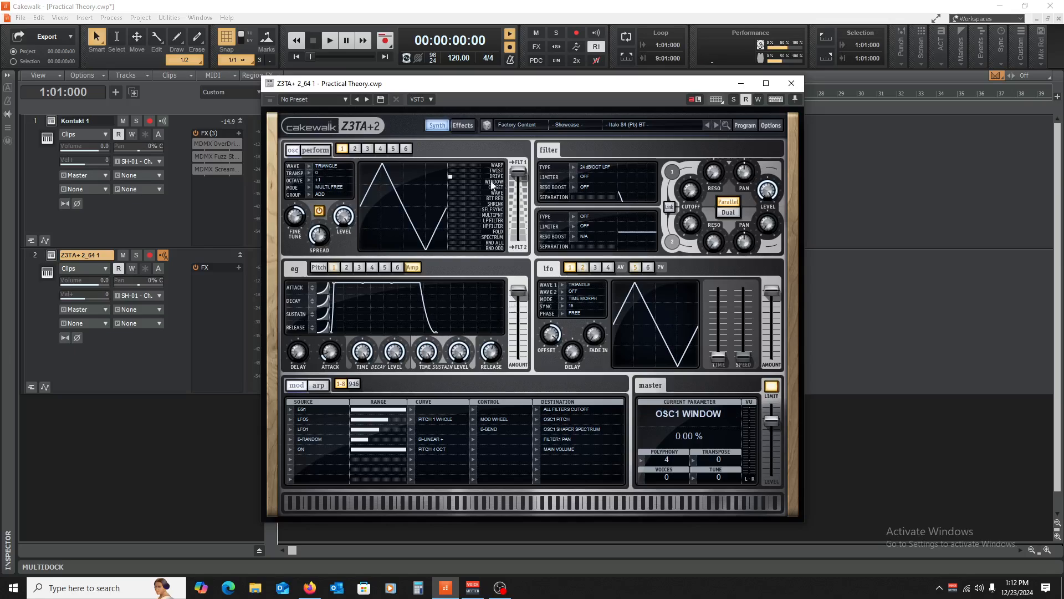
{"action": "left_click_drag", "start_coordinate": [459, 177], "coordinate": [475, 187]}
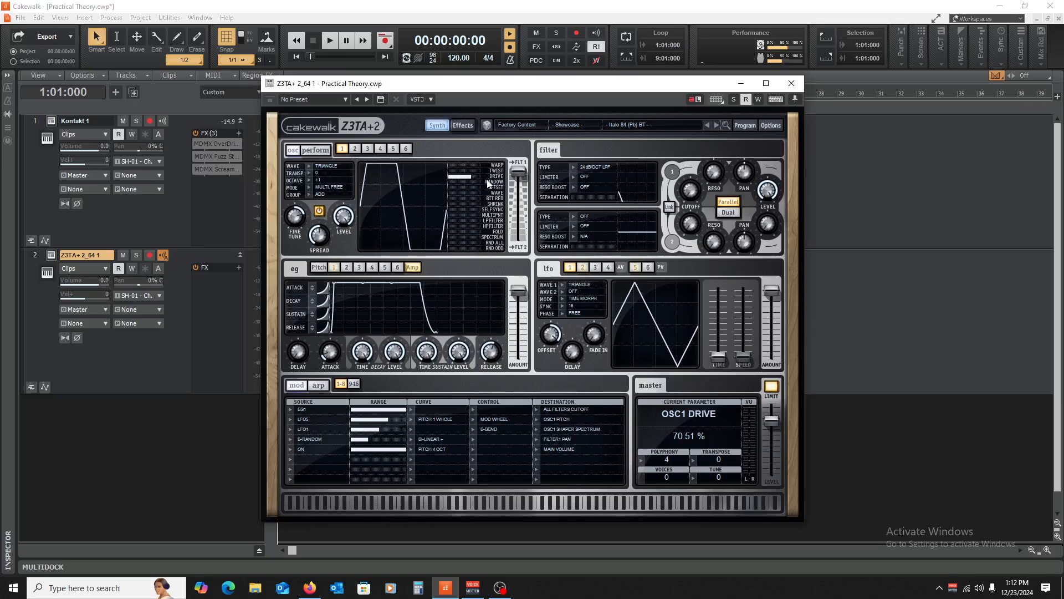
{"action": "left_click_drag", "start_coordinate": [474, 175], "coordinate": [490, 178]}
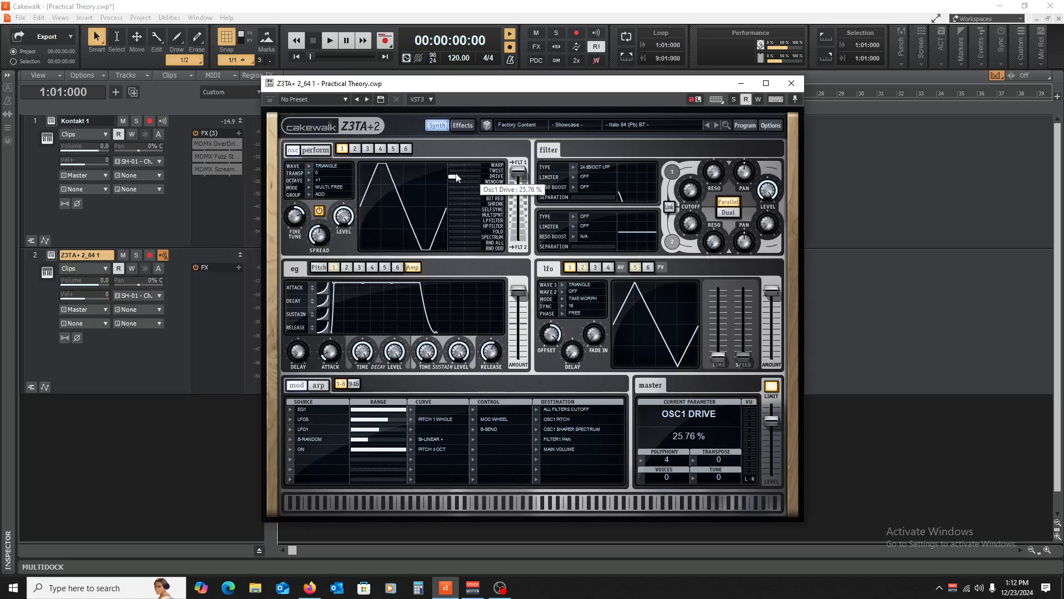
{"action": "left_click_drag", "start_coordinate": [488, 184], "coordinate": [434, 175]}
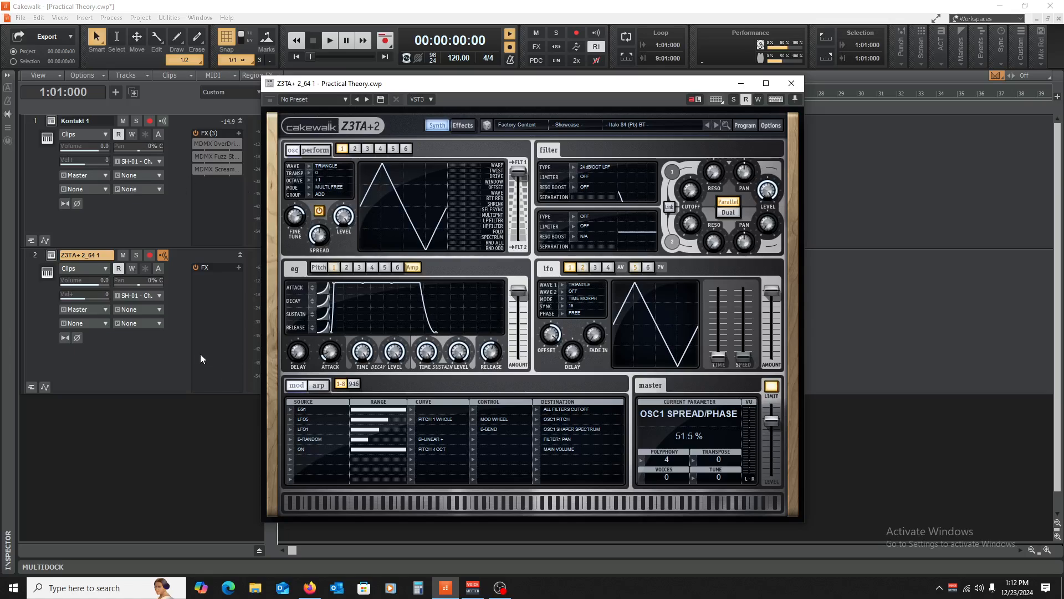
- Show the Piano Roll view and open the Z3TA+2 preset and category lists
{"action": "left_click", "coordinate": [60, 18]}
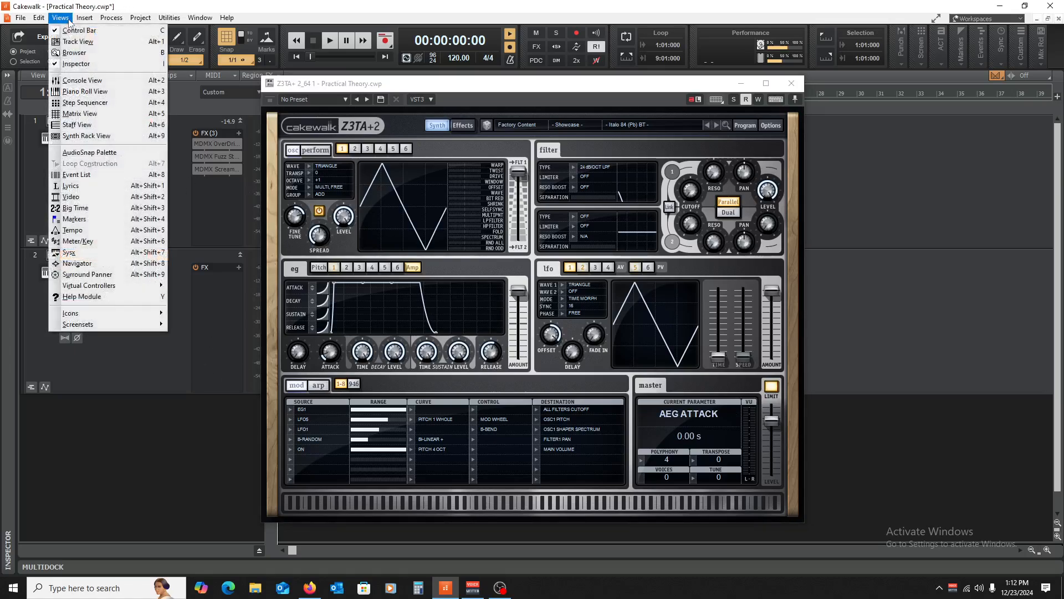
{"action": "left_click", "coordinate": [84, 94]}
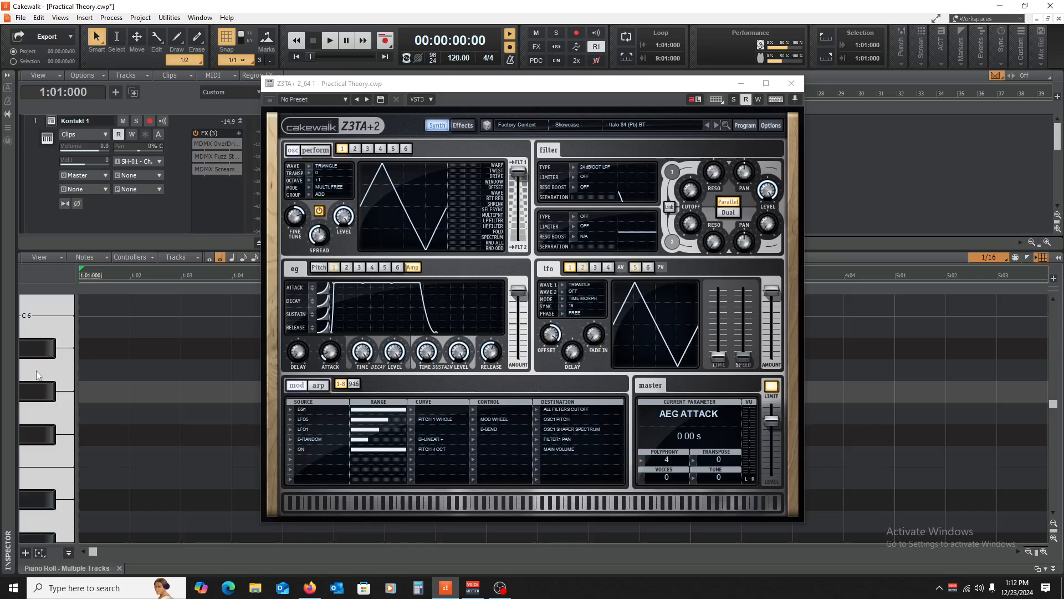
{"action": "left_click", "coordinate": [684, 124]}
{"action": "left_click", "coordinate": [591, 126]}
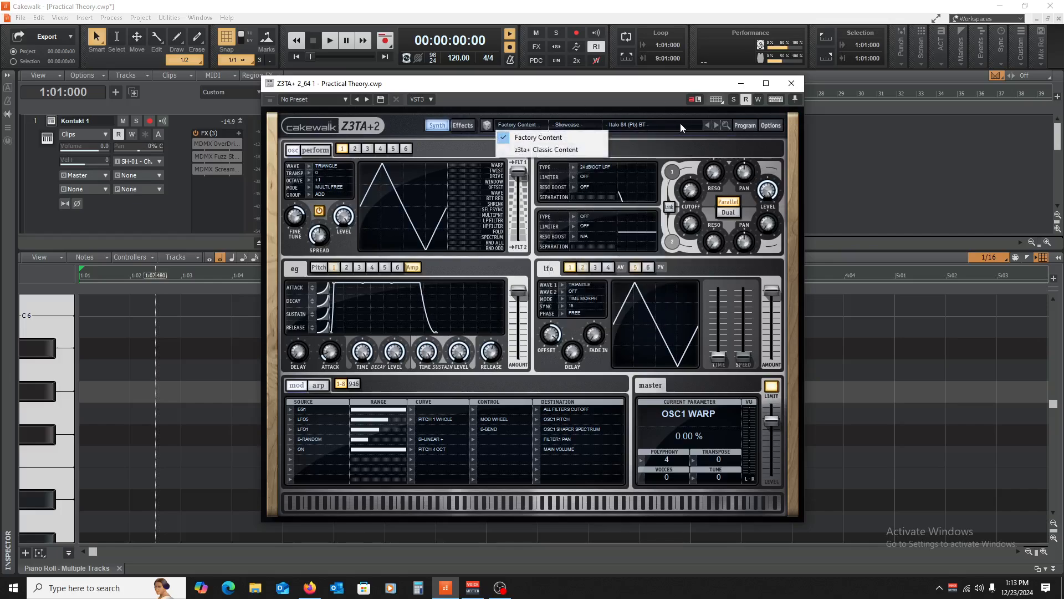
- Initialize the Z3TA+2 program and set oscillator 1's wave to Triangle > Triangle
{"action": "left_click", "coordinate": [740, 123]}
{"action": "left_click", "coordinate": [741, 120]}
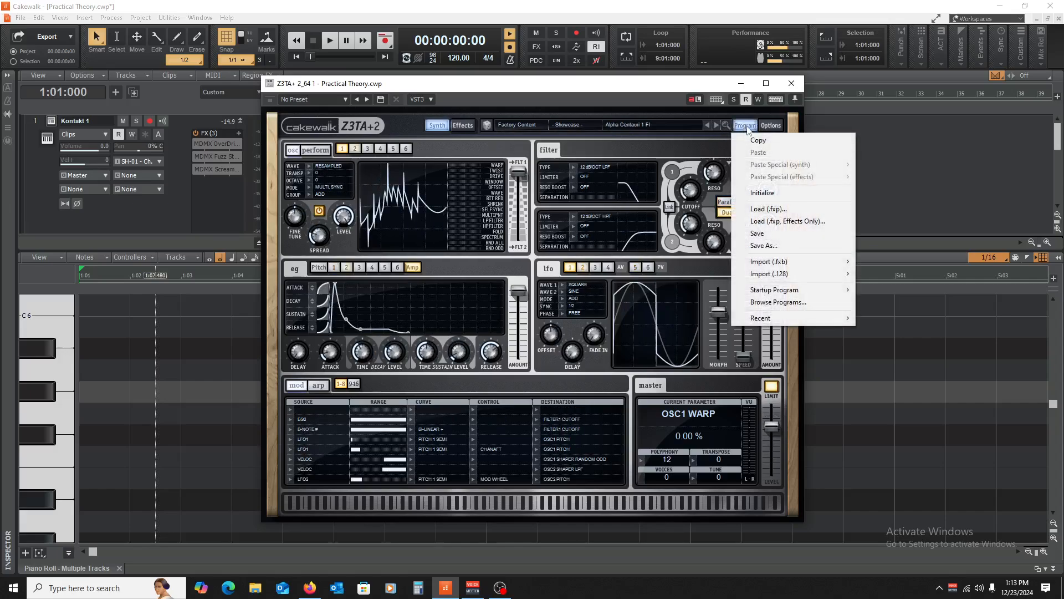
{"action": "left_click", "coordinate": [784, 191]}
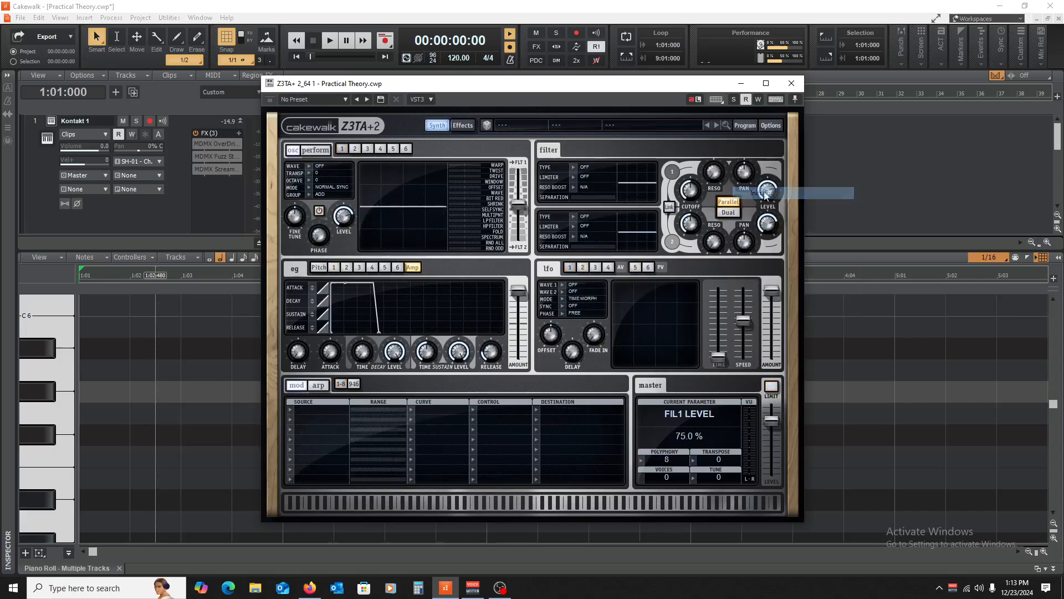
{"action": "left_click", "coordinate": [308, 167]}
{"action": "mouse_move", "coordinate": [357, 213]}
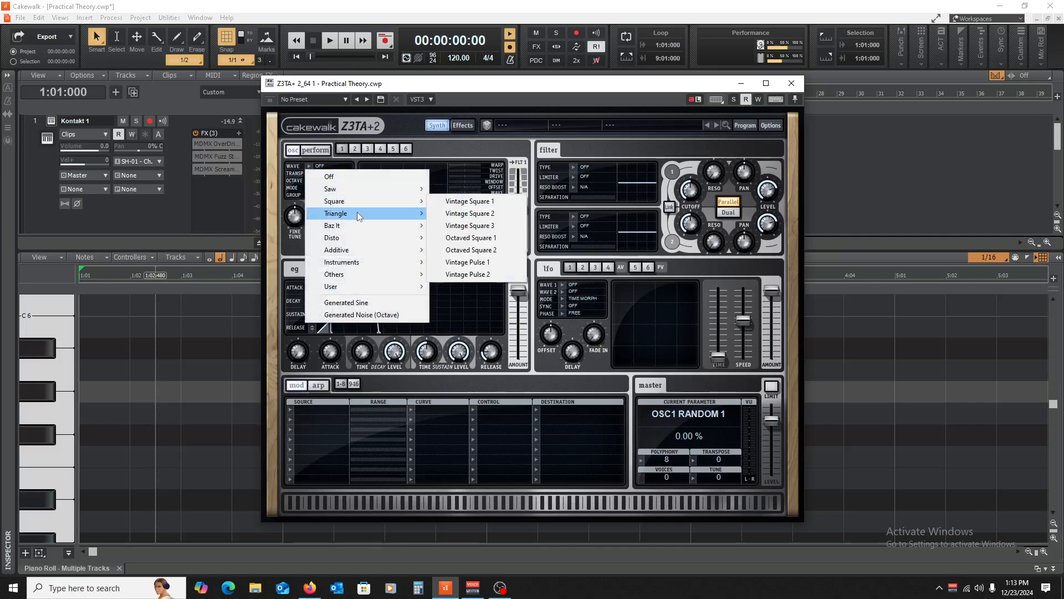
{"action": "left_click", "coordinate": [461, 214]}
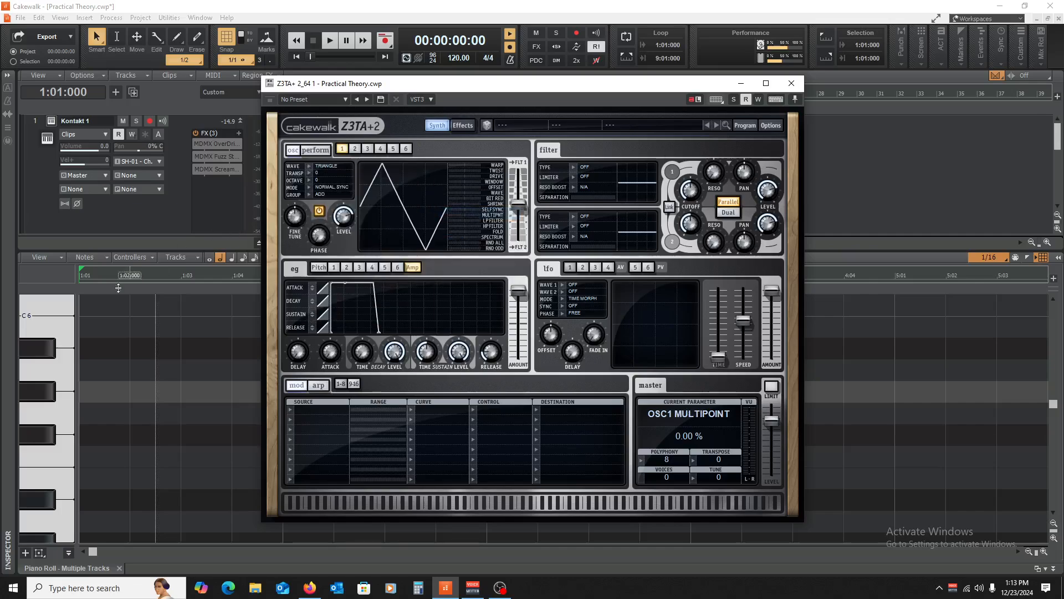
- Audition the triangle patch by playing several Piano Roll keys across the range
{"action": "left_click", "coordinate": [48, 376]}
{"action": "left_click", "coordinate": [42, 368]}
{"action": "scroll", "coordinate": [43, 357], "scroll_direction": "up", "scroll_amount": 3}
{"action": "left_click", "coordinate": [43, 352]}
{"action": "scroll", "coordinate": [43, 353], "scroll_direction": "up", "scroll_amount": 1}
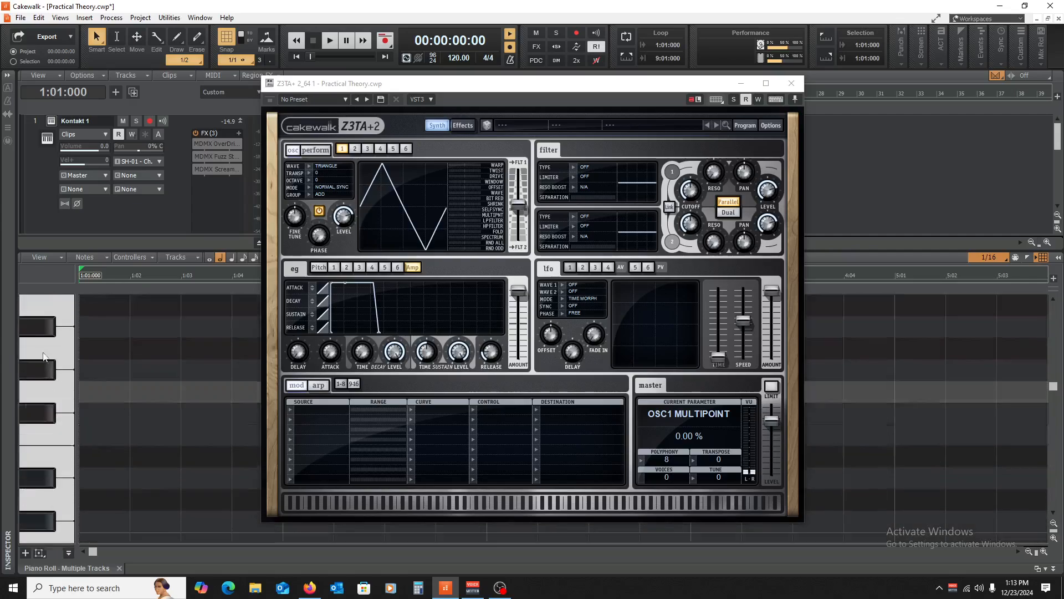
{"action": "scroll", "coordinate": [41, 350], "scroll_direction": "up", "scroll_amount": 1}
{"action": "left_click", "coordinate": [32, 425]}
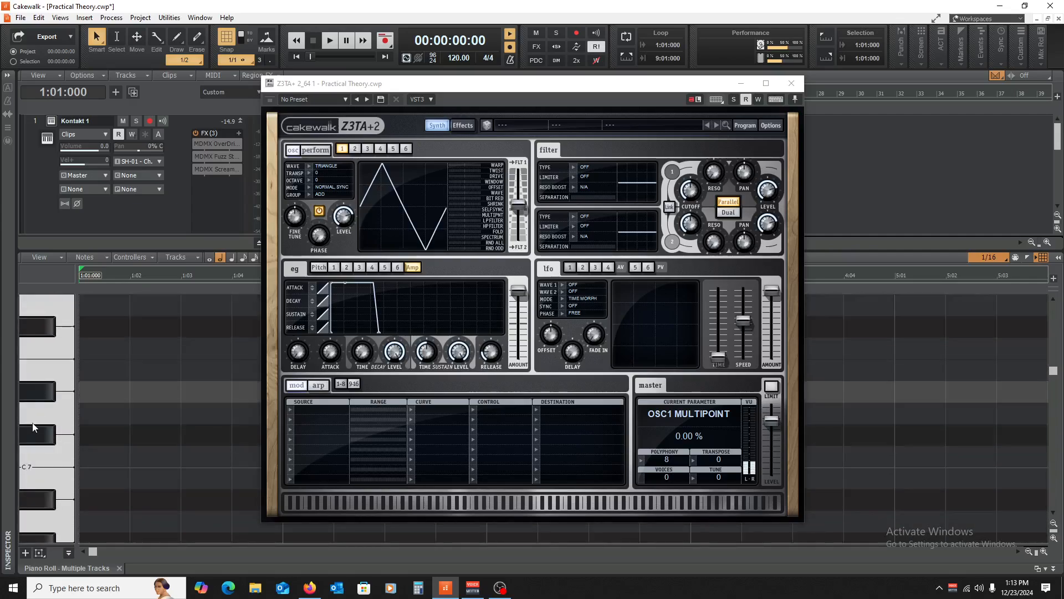
{"action": "left_click", "coordinate": [48, 317]}
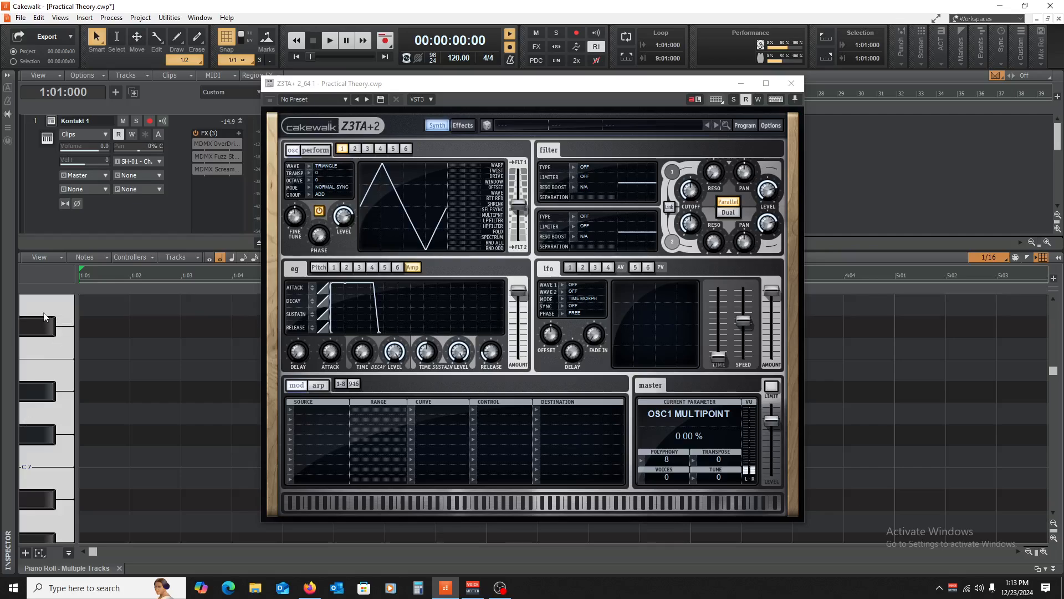
{"action": "left_click", "coordinate": [46, 319]}
{"action": "scroll", "coordinate": [22, 396], "scroll_direction": "up", "scroll_amount": 1}
{"action": "left_click", "coordinate": [32, 370]}
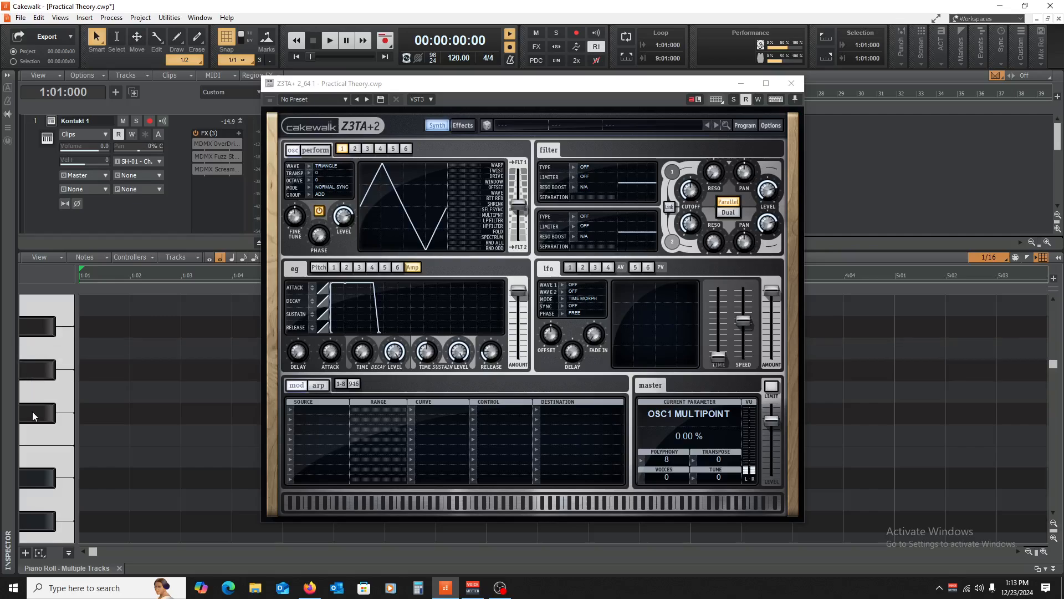
{"action": "left_click", "coordinate": [33, 457]}
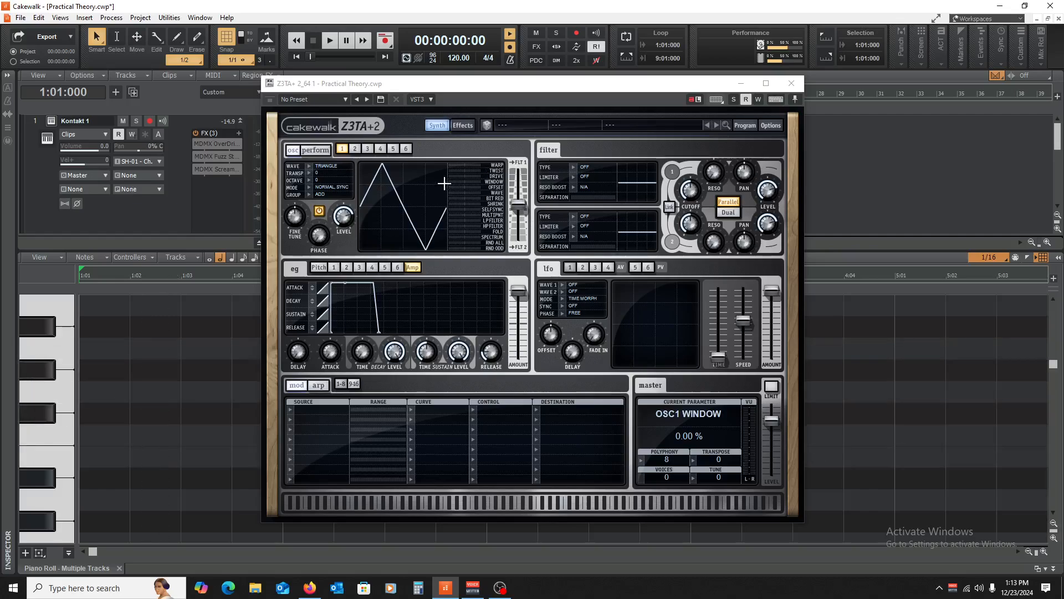
- Raise oscillator 1 drive to about 72% then 100%, auditioning keys along the way
{"action": "left_click", "coordinate": [460, 177]}
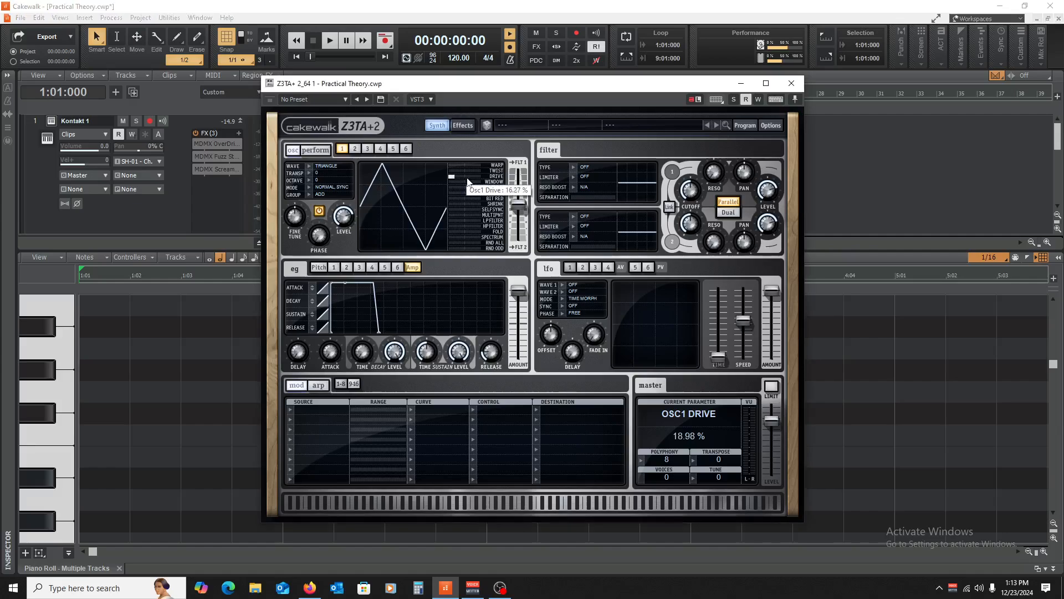
{"action": "left_click_drag", "start_coordinate": [487, 186], "coordinate": [488, 186]}
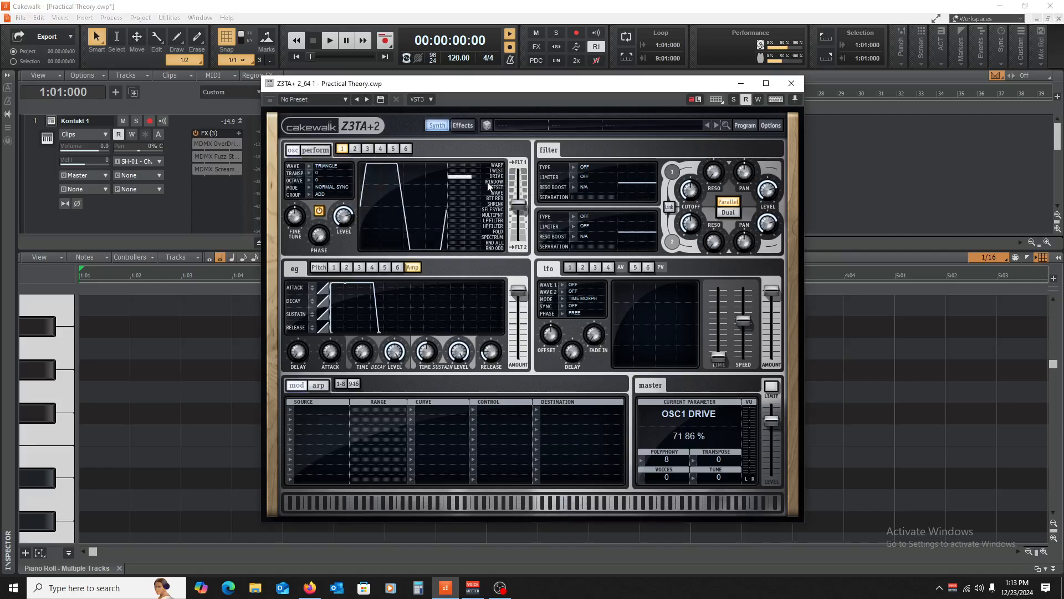
{"action": "left_click", "coordinate": [64, 349]}
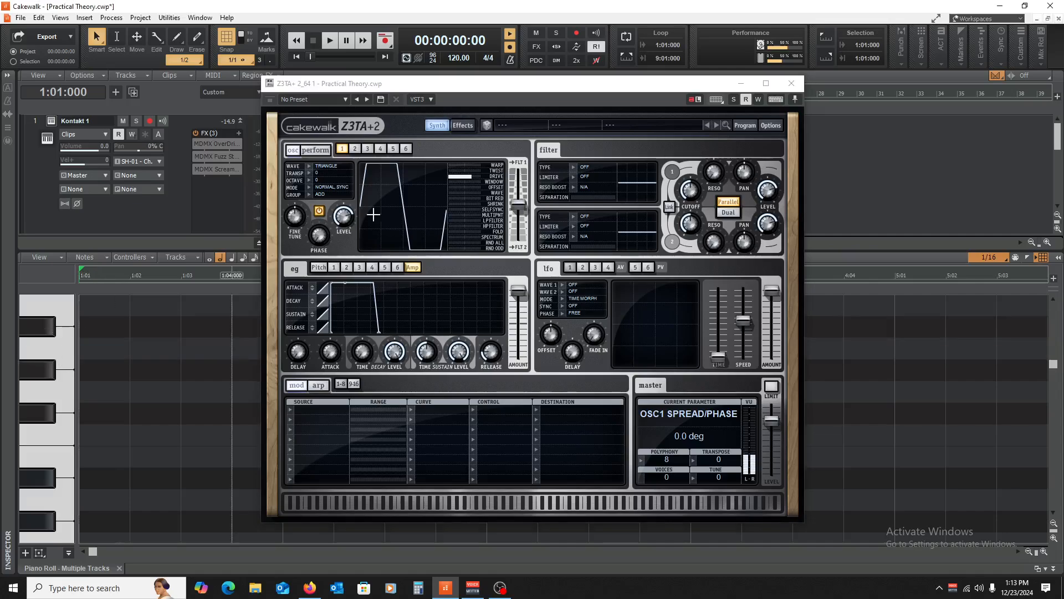
{"action": "left_click", "coordinate": [492, 176]}
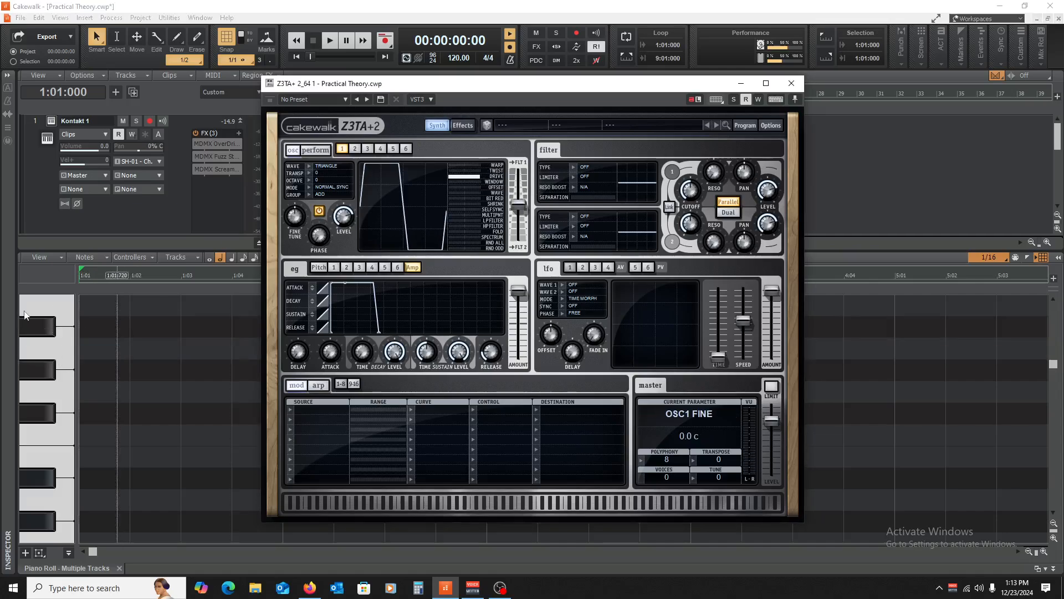
{"action": "left_click", "coordinate": [39, 354]}
{"action": "left_click", "coordinate": [40, 435]}
{"action": "left_click", "coordinate": [33, 370]}
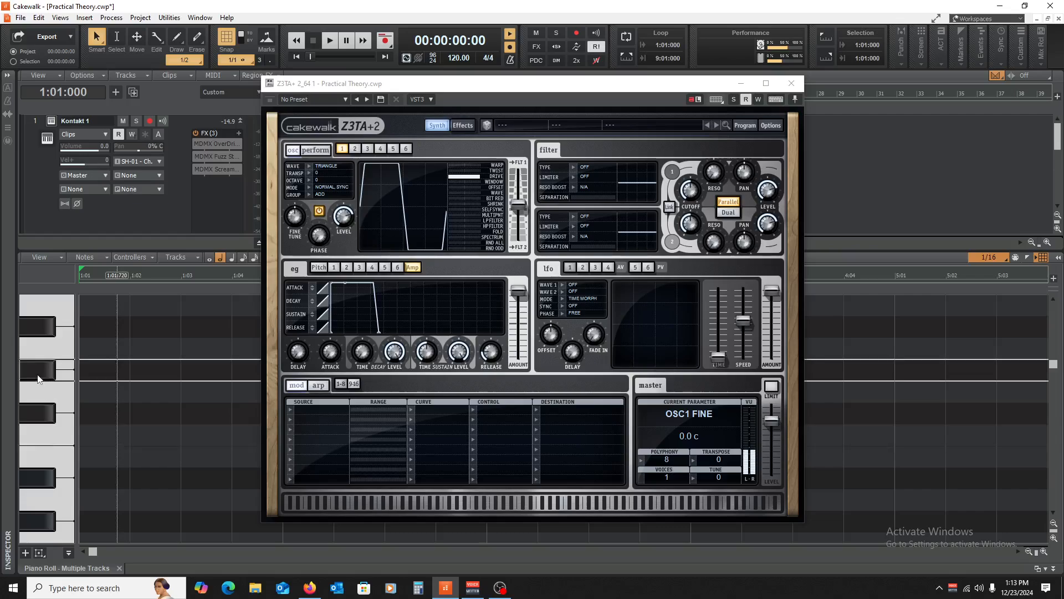
{"action": "left_click", "coordinate": [25, 328]}
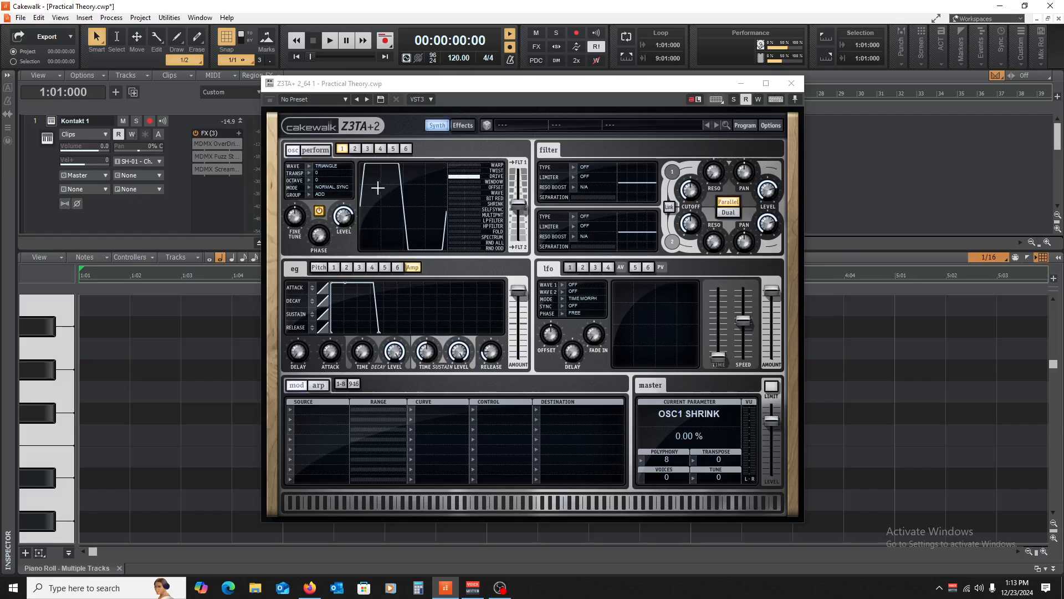
- Increase oscillator 1 warp, audition the reshaped tone, then lower drive to near zero
{"action": "left_click", "coordinate": [456, 170]}
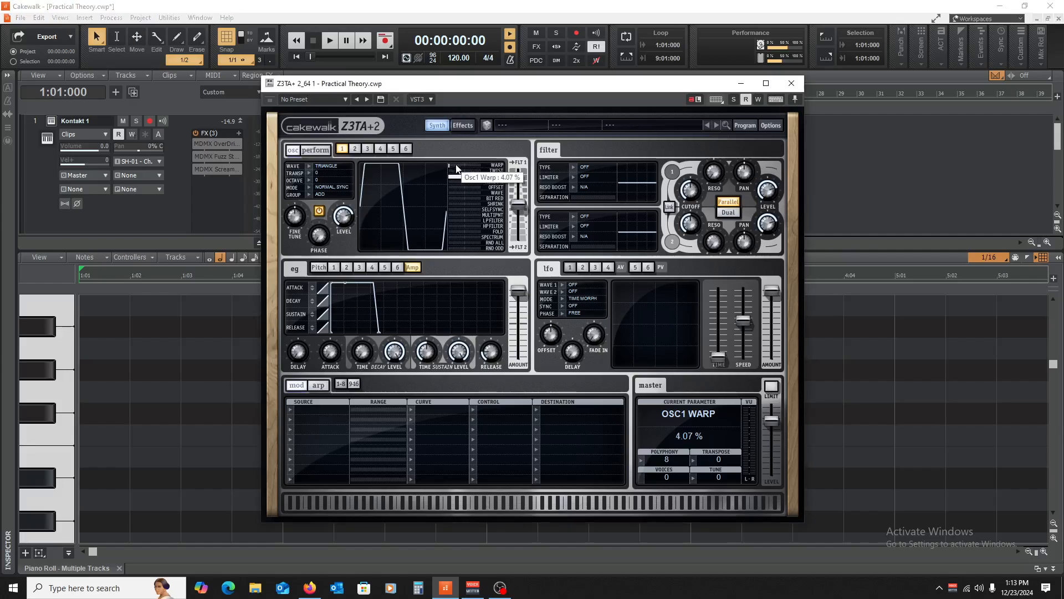
{"action": "left_click_drag", "start_coordinate": [477, 169], "coordinate": [489, 172]}
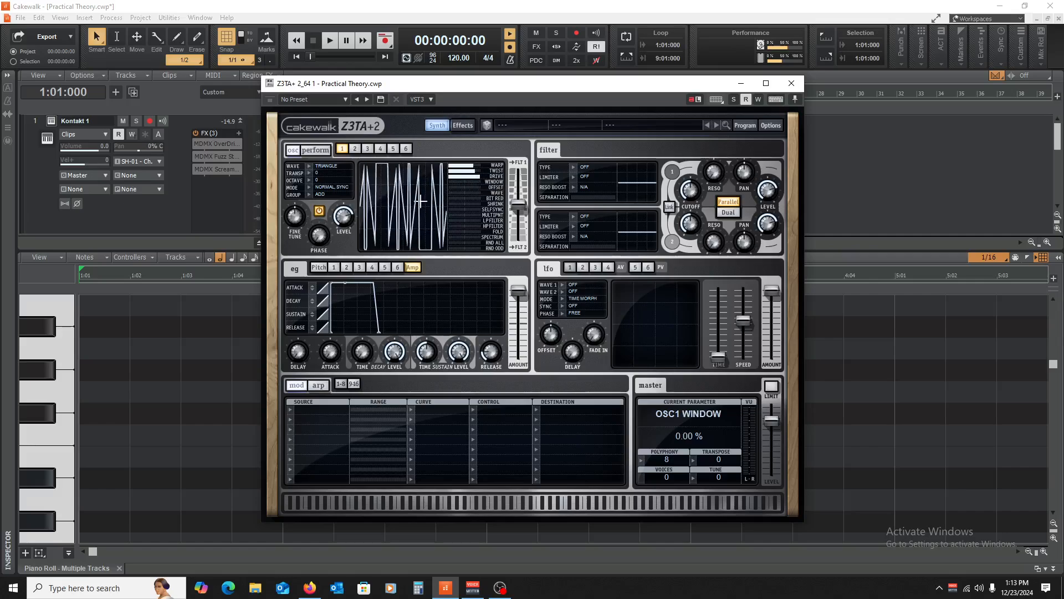
{"action": "left_click", "coordinate": [39, 351]}
{"action": "left_click", "coordinate": [25, 409]}
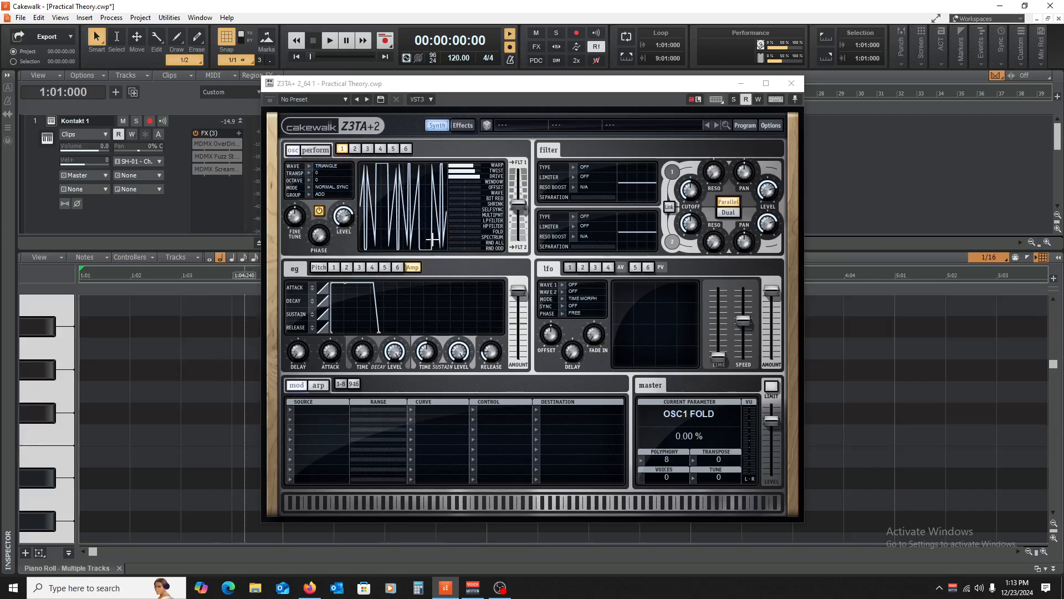
{"action": "scroll", "coordinate": [47, 342], "scroll_direction": "down", "scroll_amount": 3}
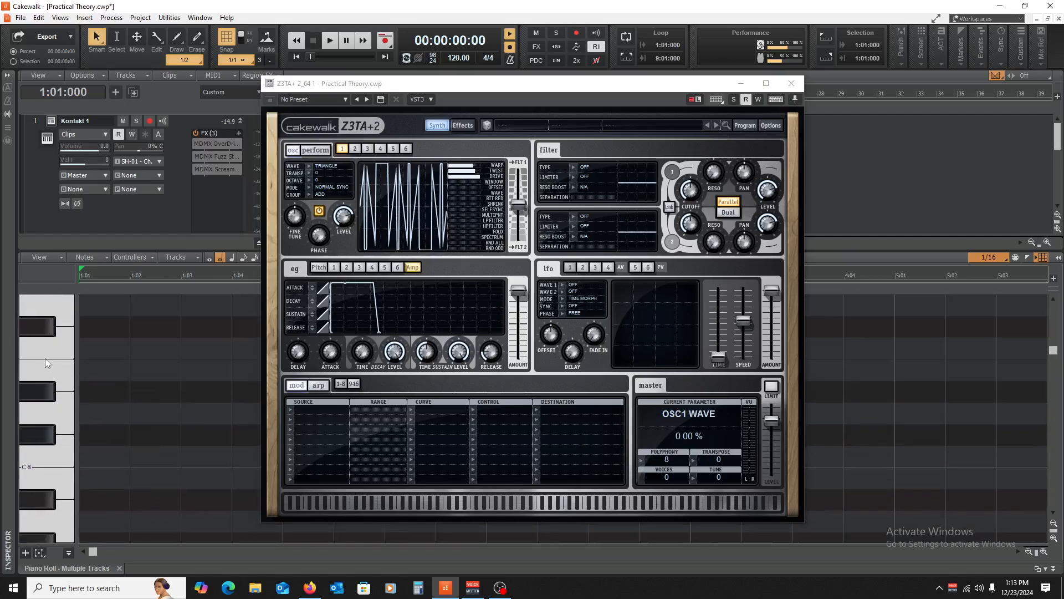
{"action": "left_click", "coordinate": [39, 399]}
{"action": "left_click", "coordinate": [41, 430]}
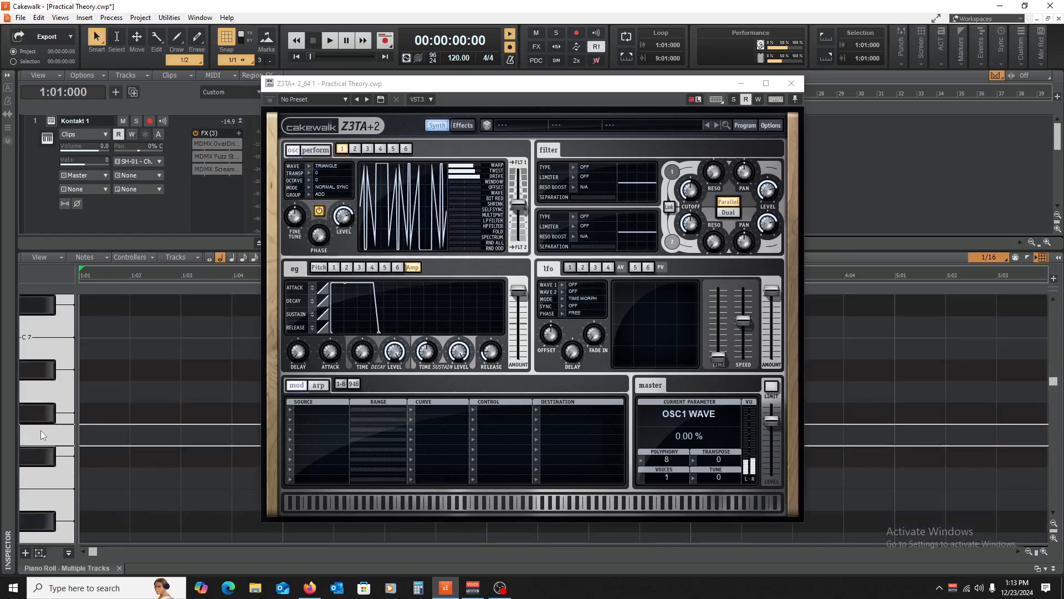
{"action": "left_click_drag", "start_coordinate": [478, 176], "coordinate": [439, 168]}
{"action": "left_click", "coordinate": [798, 86]}
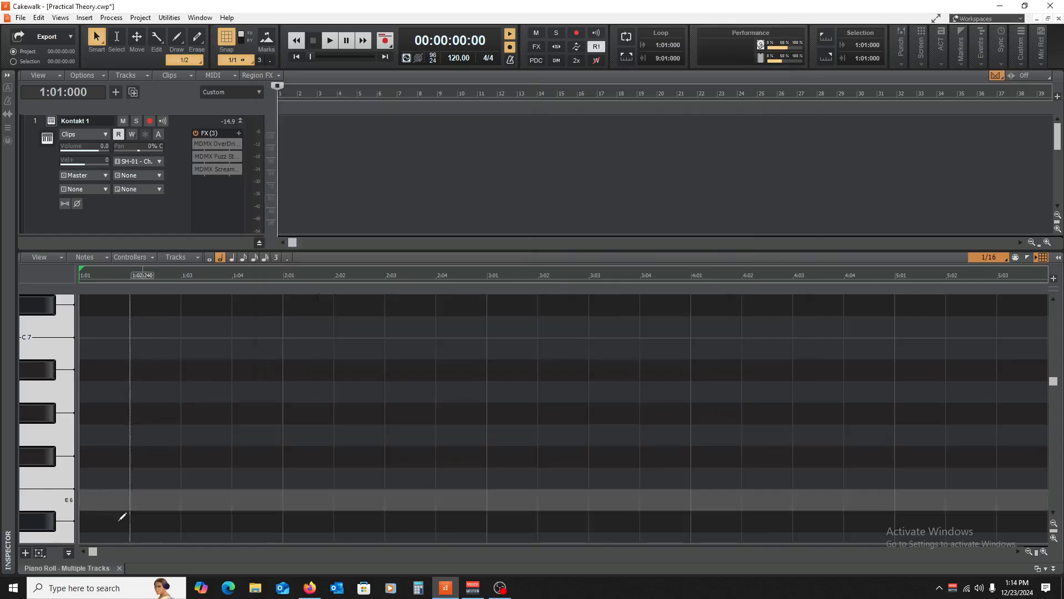
{"action": "left_click", "coordinate": [119, 568]}
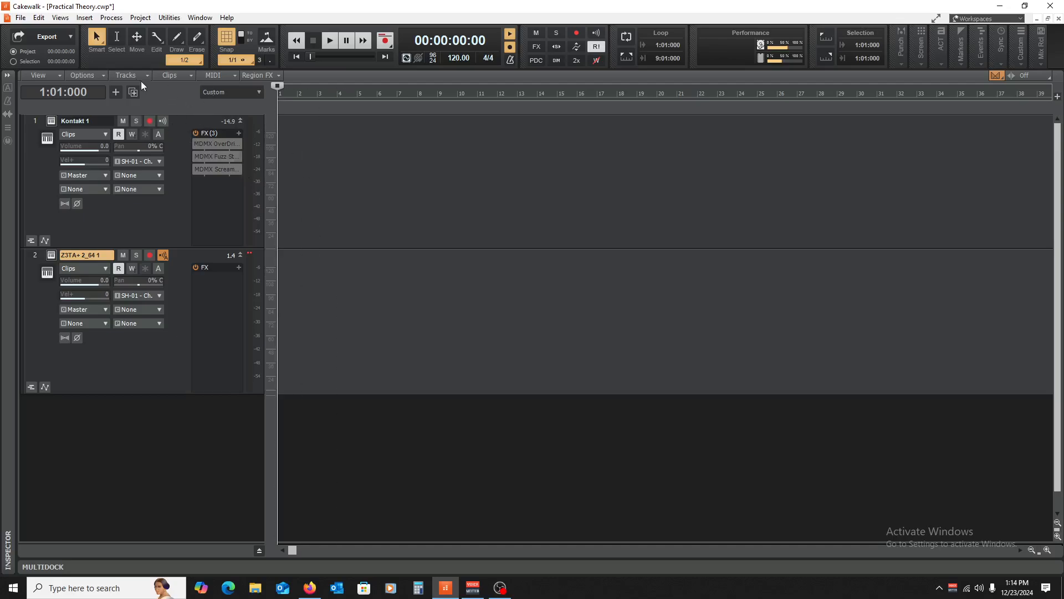
{"action": "left_click", "coordinate": [84, 17]}
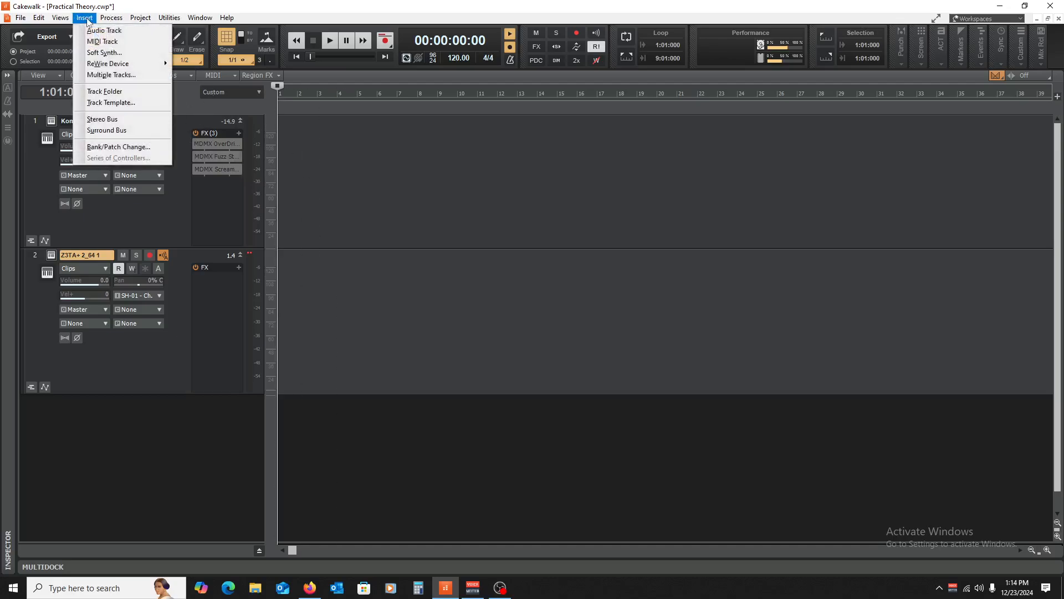
{"action": "mouse_move", "coordinate": [66, 20]}
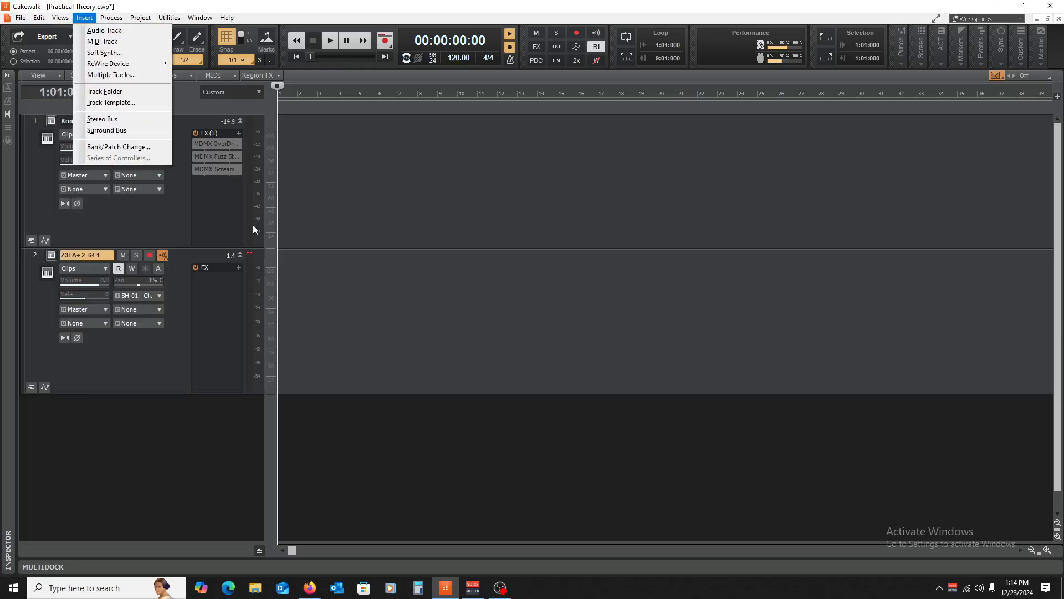
{"action": "left_click", "coordinate": [304, 180]}
{"action": "key", "text": "w"}
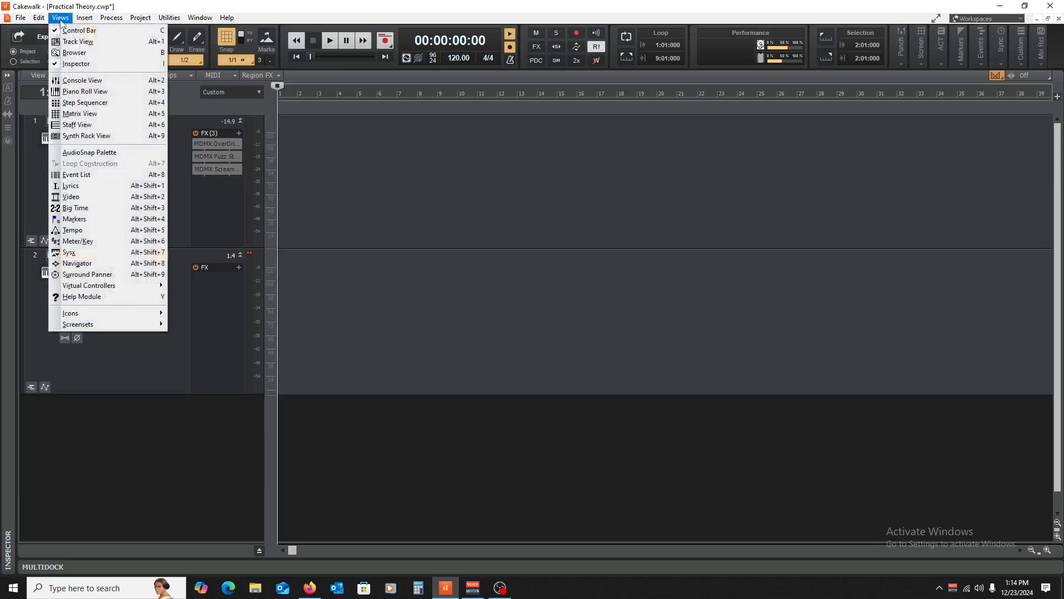
{"action": "left_click", "coordinate": [61, 18]}
{"action": "left_click", "coordinate": [100, 92]}
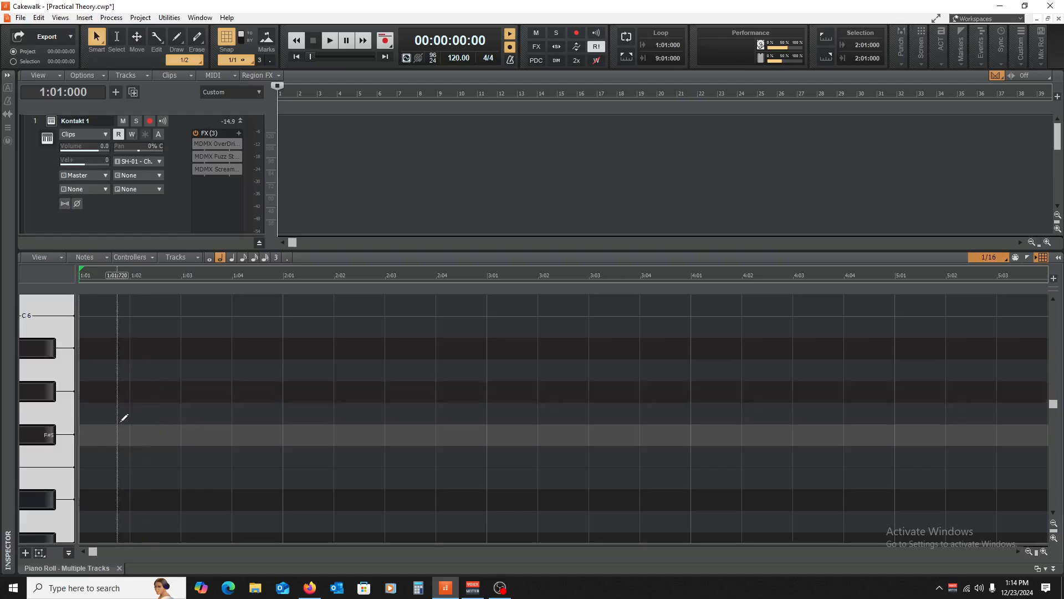
- Draw and shorten a G5 note on Z3TA+2, then delete the Z3TA+2 track
{"action": "left_click", "coordinate": [83, 413]}
{"action": "left_click_drag", "start_coordinate": [177, 416], "coordinate": [132, 416]}
{"action": "scroll", "coordinate": [364, 174], "scroll_direction": "down", "scroll_amount": 1}
{"action": "scroll", "coordinate": [365, 174], "scroll_direction": "up", "scroll_amount": 1}
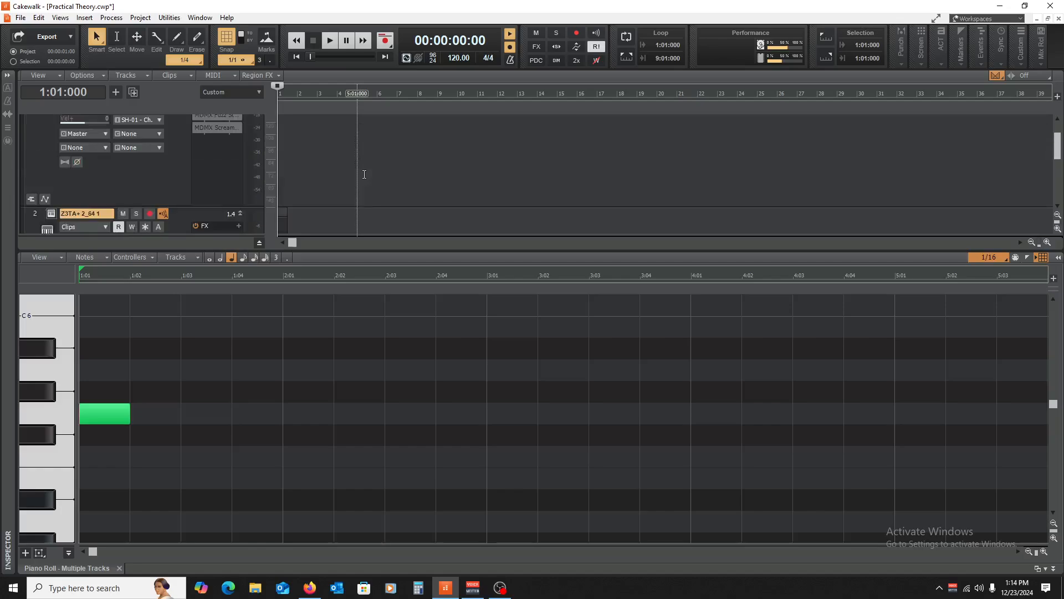
{"action": "left_click", "coordinate": [76, 211]}
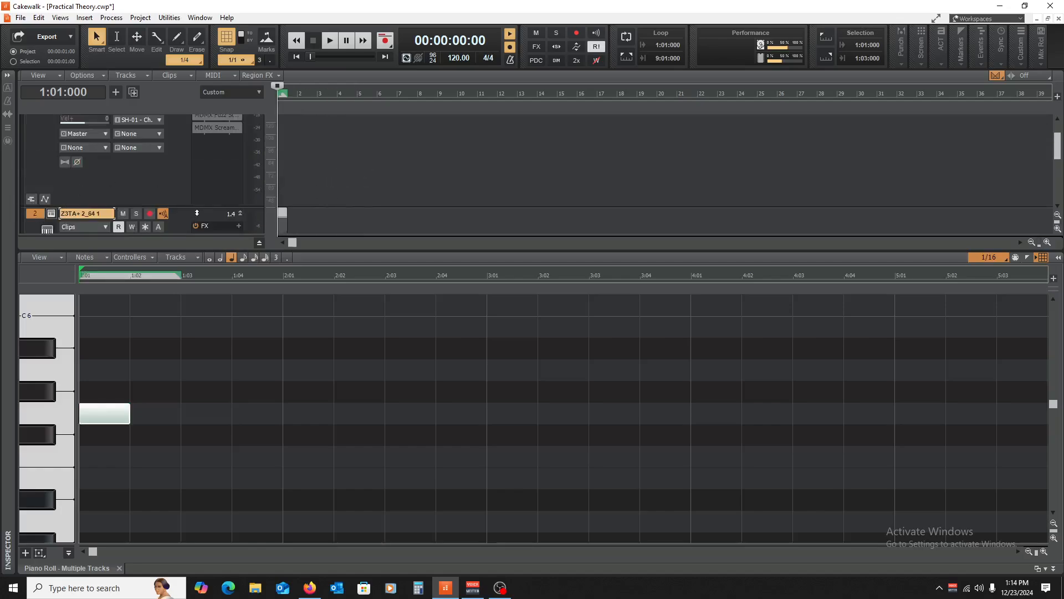
{"action": "right_click", "coordinate": [196, 212]}
{"action": "left_click", "coordinate": [268, 361]}
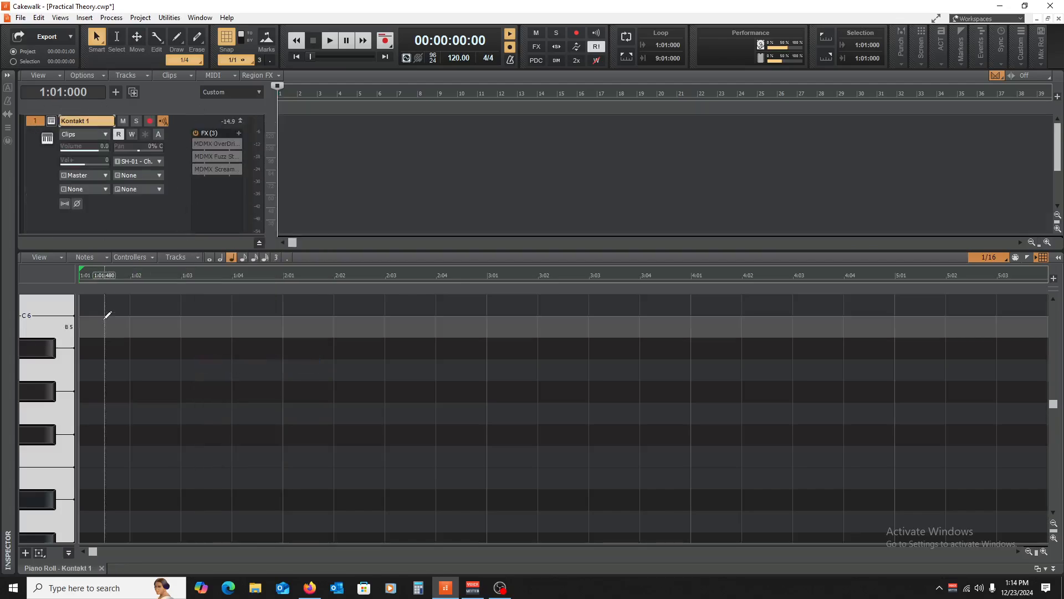
- Pencil a rising G5, B5, D6, G6 one-beat phrase on Kontakt 1 and play it back
{"action": "left_click", "coordinate": [42, 401]}
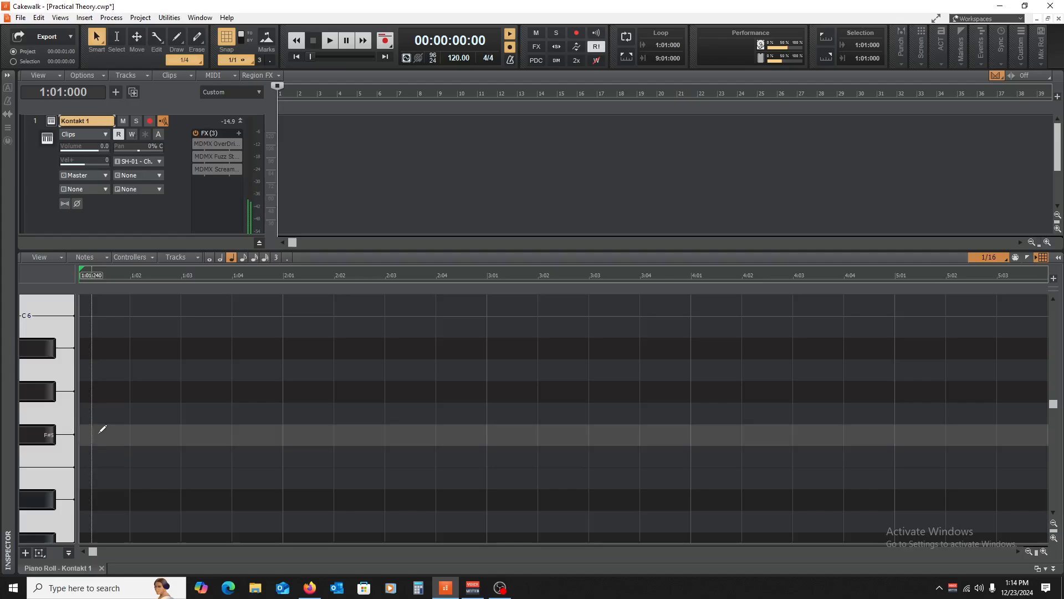
{"action": "left_click", "coordinate": [86, 408]}
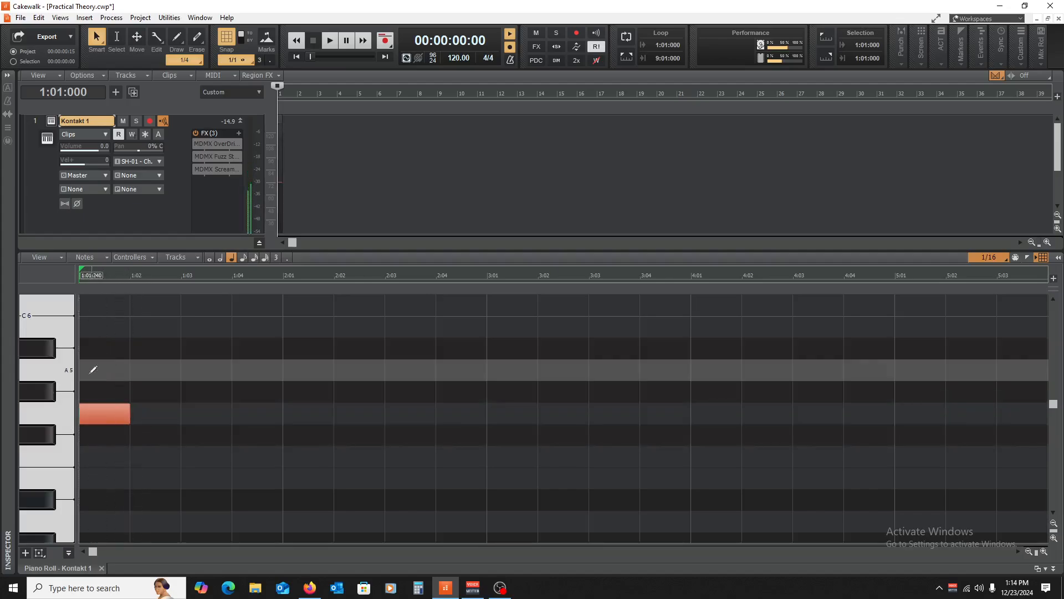
{"action": "left_click_drag", "start_coordinate": [109, 415], "coordinate": [164, 334]}
{"action": "scroll", "coordinate": [165, 335], "scroll_direction": "up", "scroll_amount": 2}
{"action": "left_click_drag", "start_coordinate": [166, 453], "coordinate": [201, 396]}
{"action": "left_click_drag", "start_coordinate": [202, 393], "coordinate": [257, 337]}
{"action": "scroll", "coordinate": [257, 337], "scroll_direction": "up", "scroll_amount": 2}
{"action": "left_click_drag", "start_coordinate": [257, 423], "coordinate": [256, 380]}
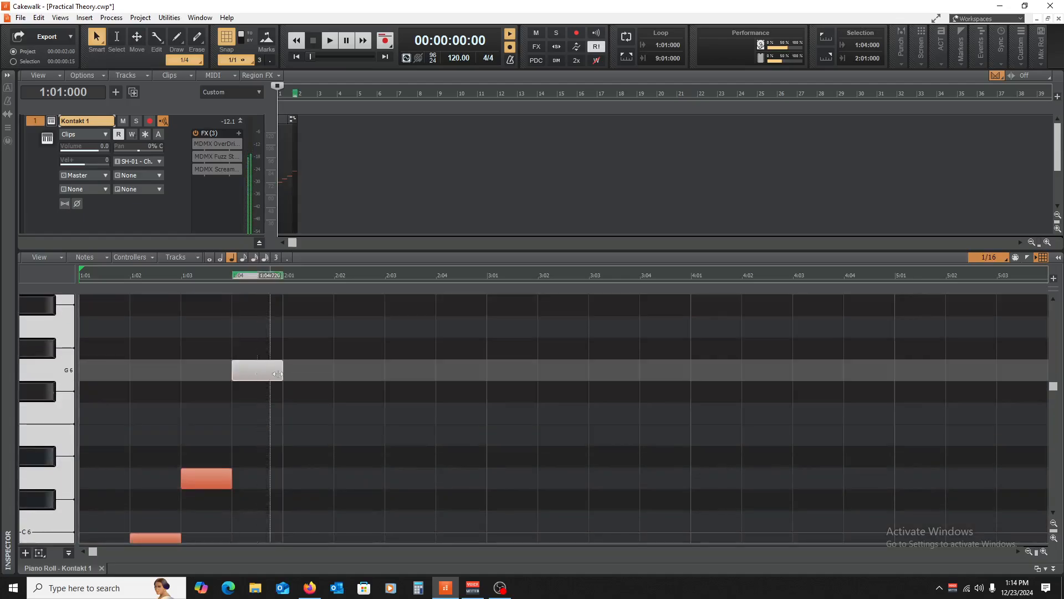
{"action": "key", "text": "space"}
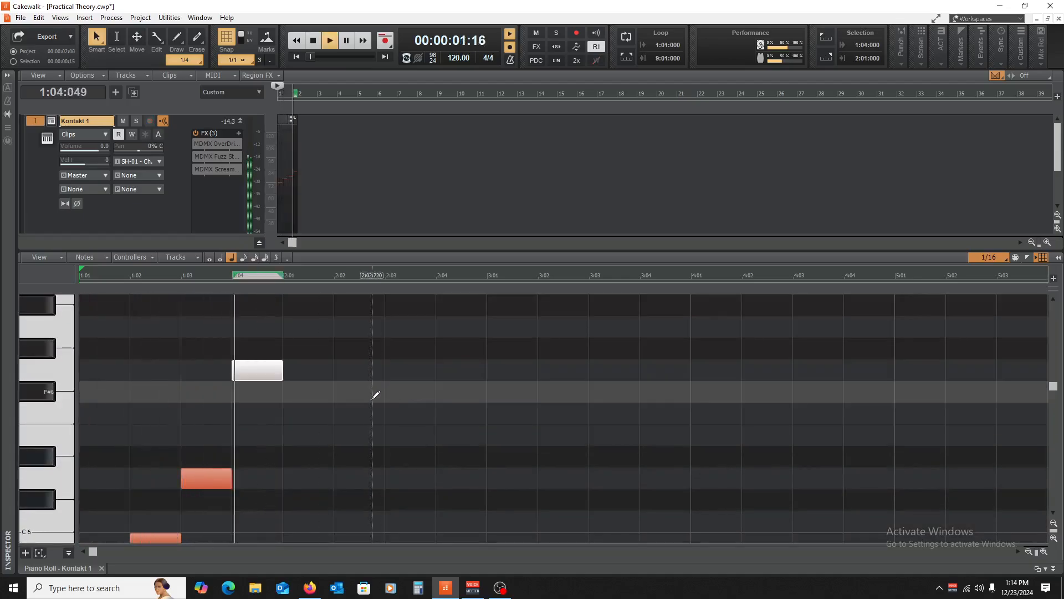
{"action": "scroll", "coordinate": [373, 392], "scroll_direction": "down", "scroll_amount": 3}
{"action": "key", "text": "space"}
- Copy the four-note phrase into bar 2 and close the Piano Roll
{"action": "left_click_drag", "start_coordinate": [107, 514], "coordinate": [327, 282]}
{"action": "scroll", "coordinate": [336, 430], "scroll_direction": "down", "scroll_amount": 7}
{"action": "left_click_drag", "start_coordinate": [114, 347], "coordinate": [309, 349]}
{"action": "left_click", "coordinate": [102, 568]}
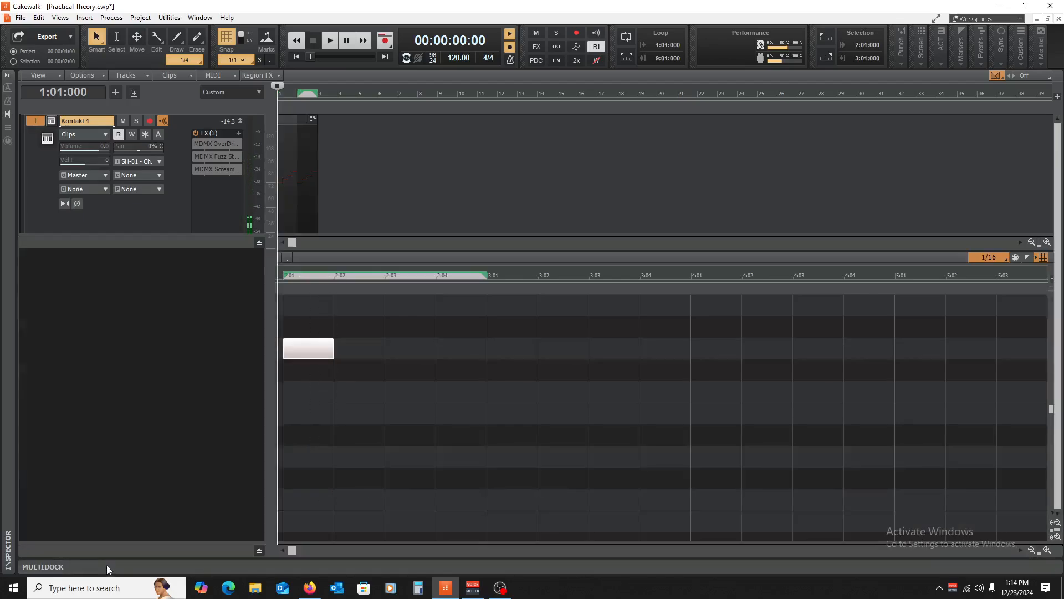
- Rewind to the start, select the whole Kontakt 1 clip and open its clip options
{"action": "left_click", "coordinate": [328, 336]}
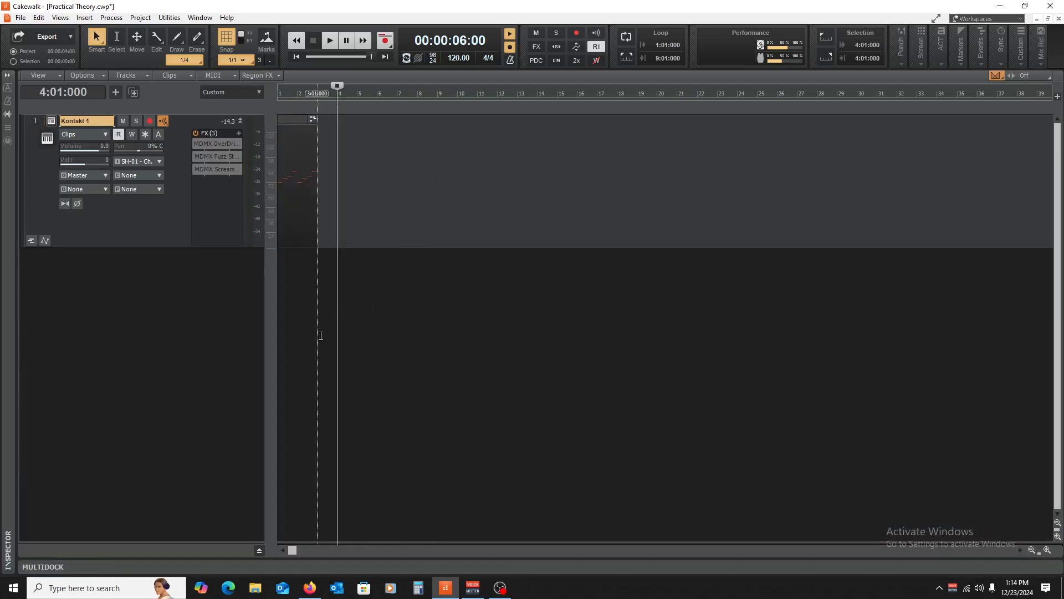
{"action": "key", "text": "w"}
{"action": "left_click_drag", "start_coordinate": [354, 138], "coordinate": [312, 170]}
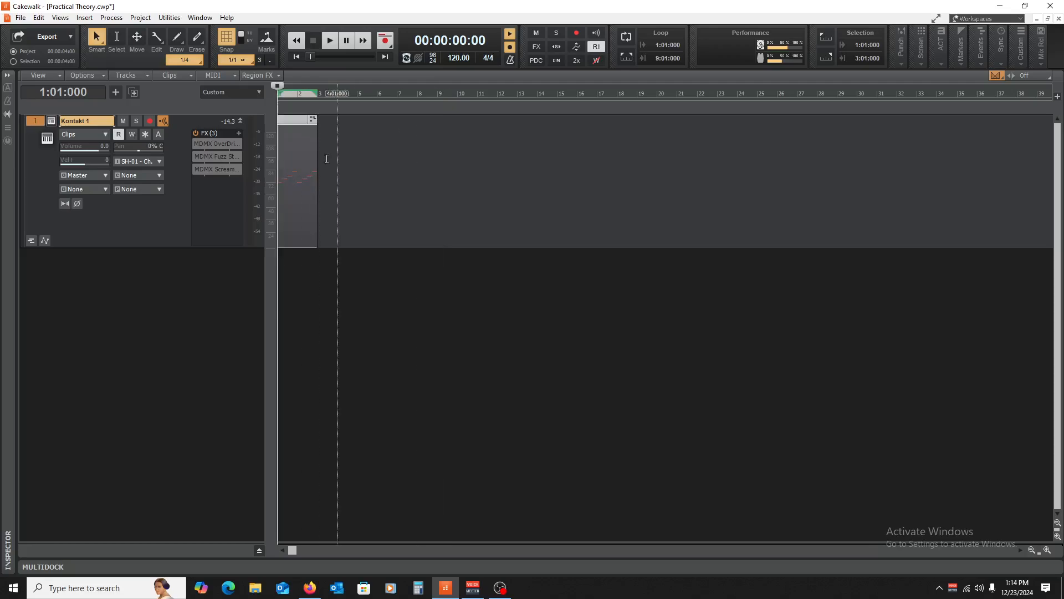
{"action": "right_click", "coordinate": [306, 167]}
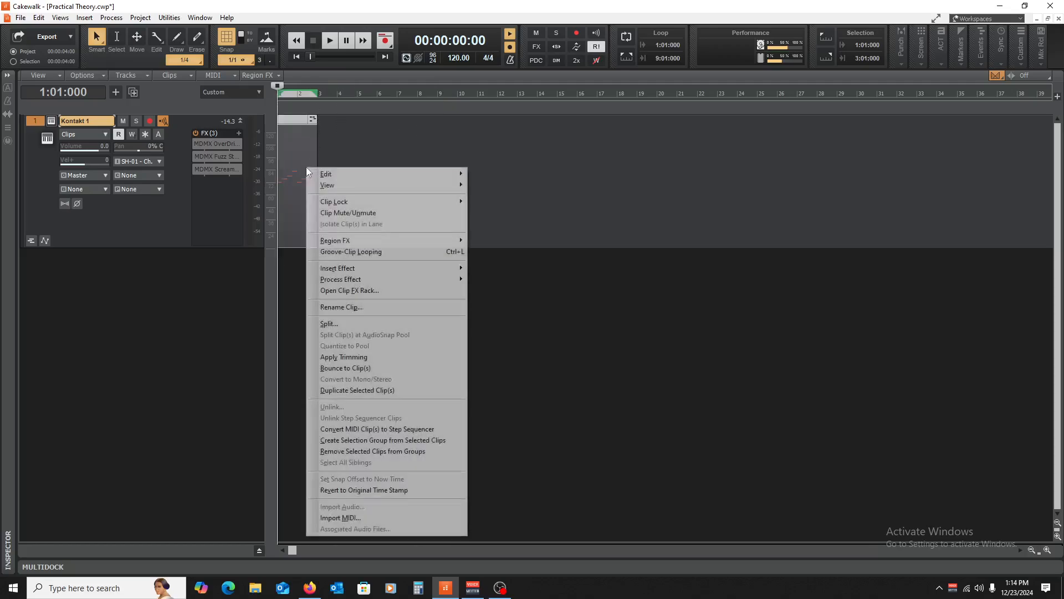
{"action": "left_click", "coordinate": [378, 367]}
- Play the project back, then freeze the Kontakt 1 track to audio
{"action": "key", "text": "space"}
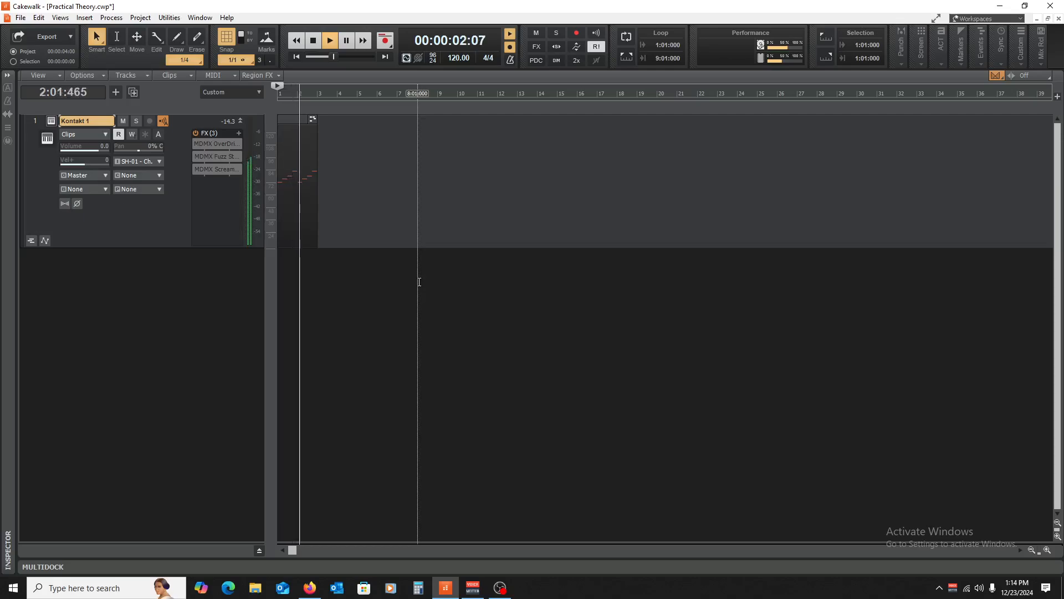
{"action": "key", "text": "space"}
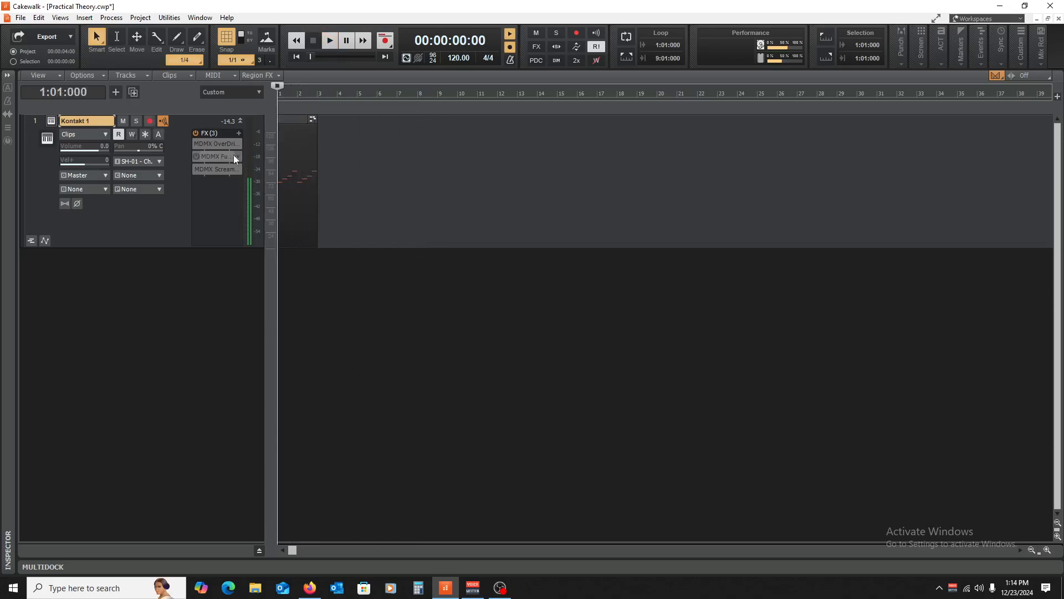
{"action": "left_click", "coordinate": [144, 132]}
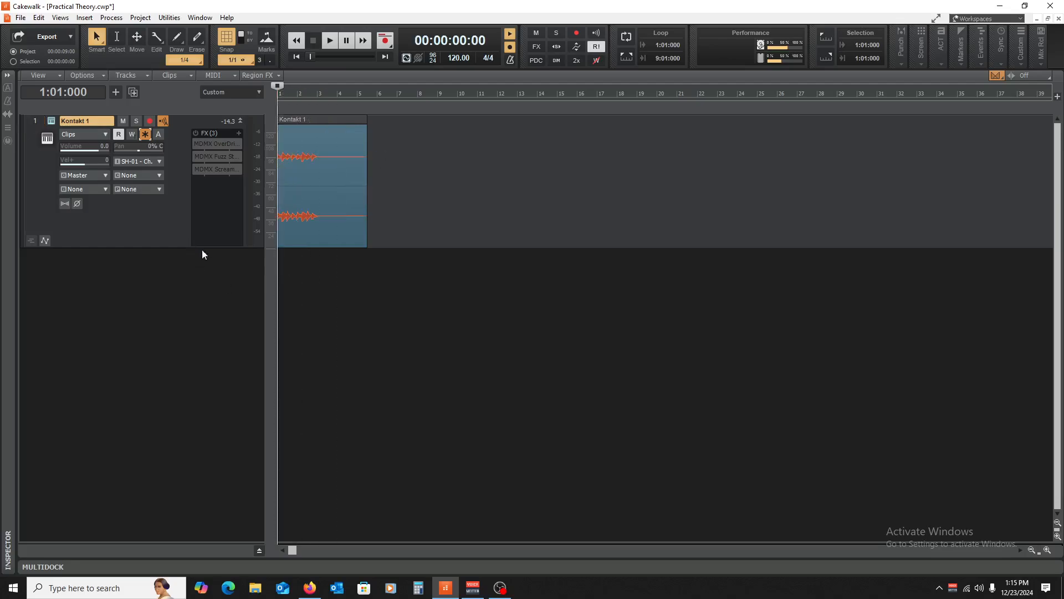
- Drag the frozen Kontakt 1 clip to a new track, then undo so it returns to Kontakt 1
{"action": "left_click", "coordinate": [308, 120]}
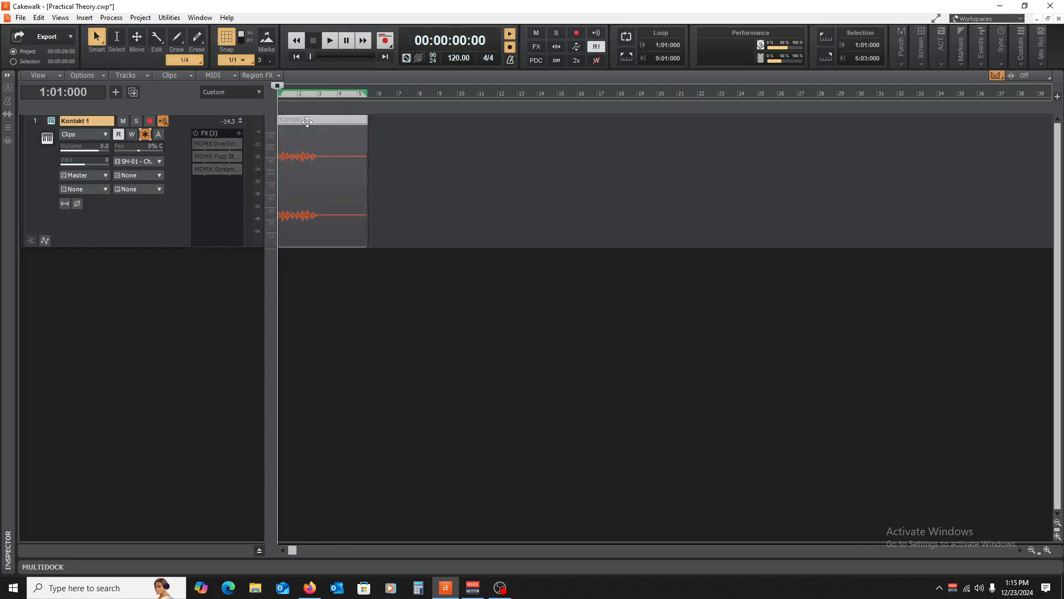
{"action": "left_click_drag", "start_coordinate": [299, 270], "coordinate": [181, 406]}
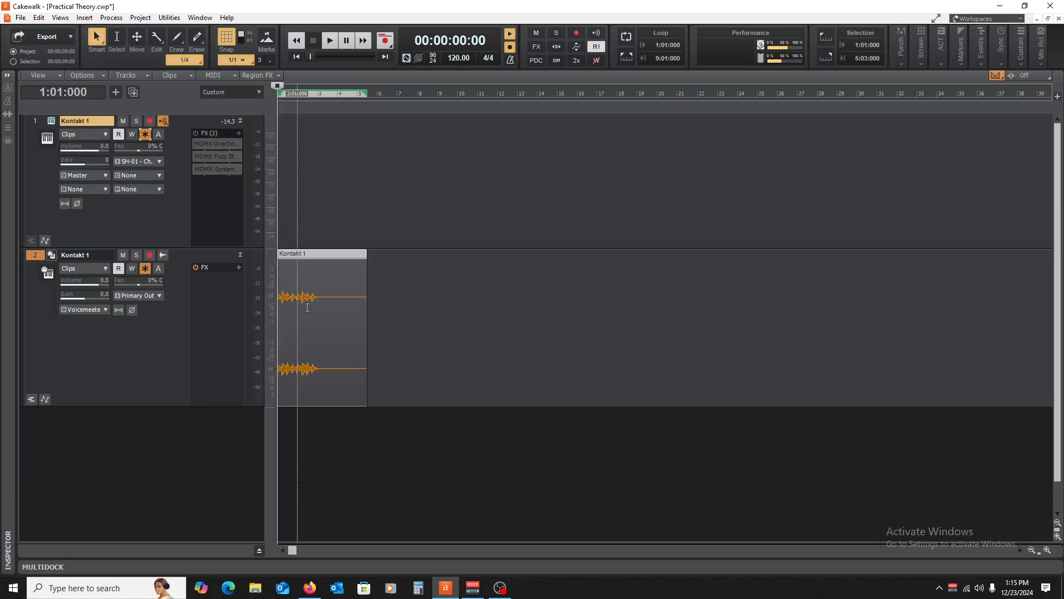
{"action": "left_click", "coordinate": [1045, 550]}
{"action": "left_click", "coordinate": [1045, 550]}
{"action": "left_click", "coordinate": [1045, 550]}
{"action": "left_click", "coordinate": [1044, 550]}
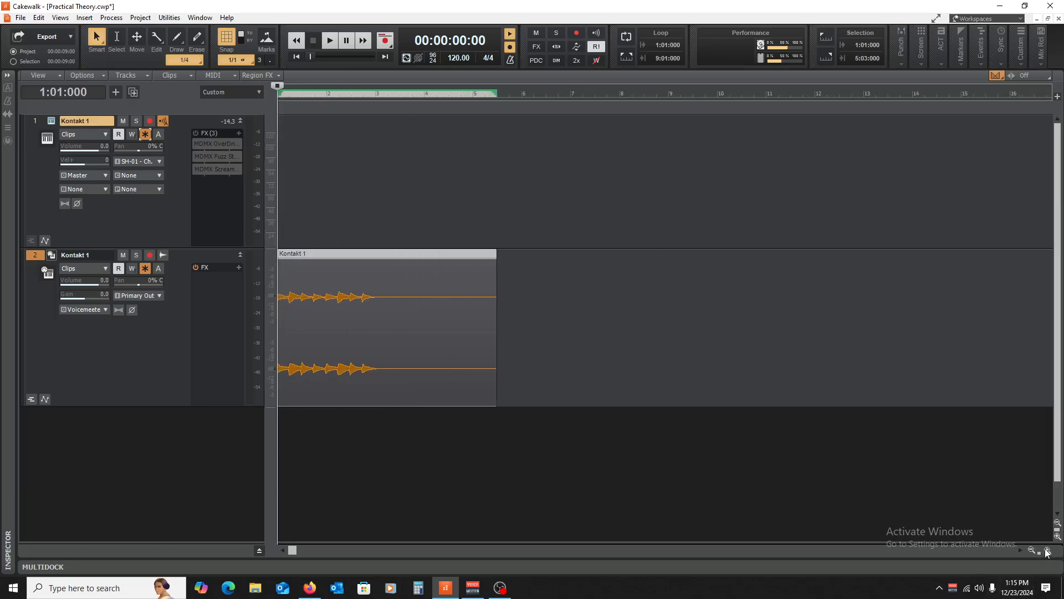
{"action": "left_click", "coordinate": [1044, 550]}
{"action": "left_click", "coordinate": [1044, 550]}
{"action": "left_click", "coordinate": [1044, 549]}
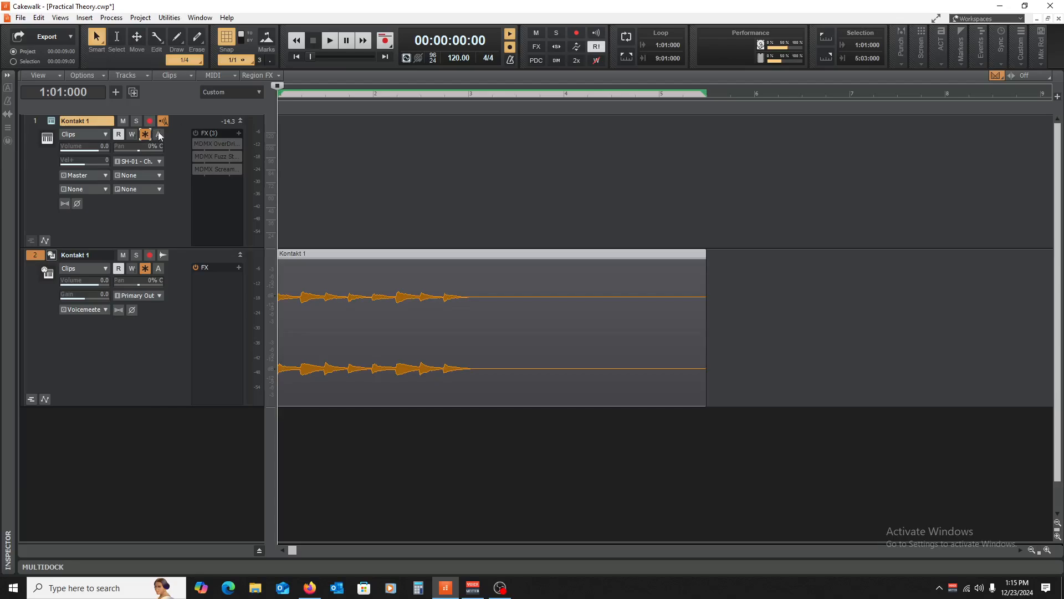
{"action": "left_click", "coordinate": [332, 111]}
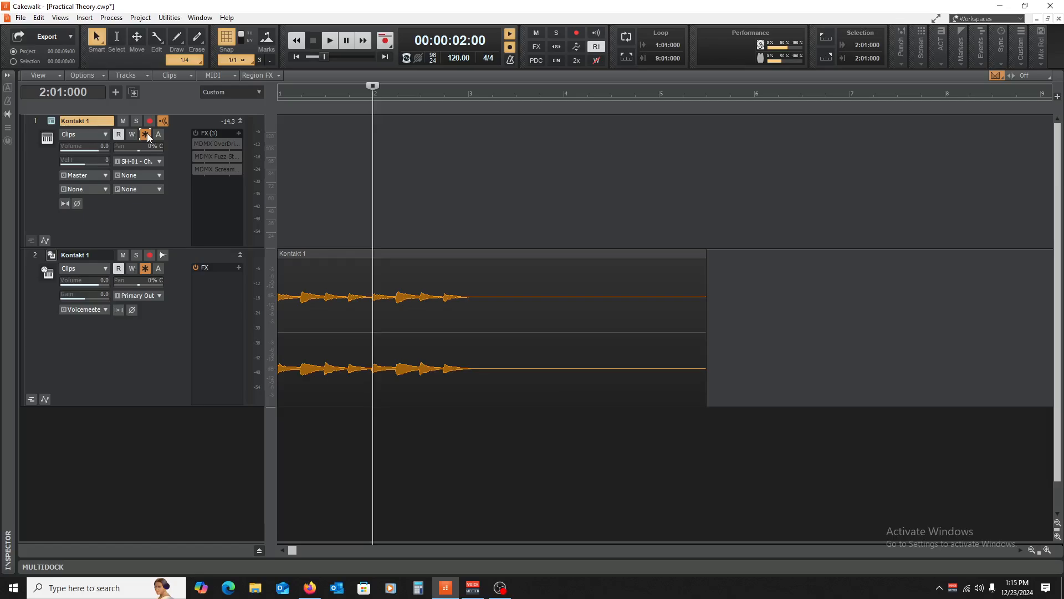
{"action": "key", "text": "ctrl+z"}
- Insert audio Track 2, move the Kontakt 1 clip onto it, unfreeze and mute Kontakt 1
{"action": "right_click", "coordinate": [103, 274]}
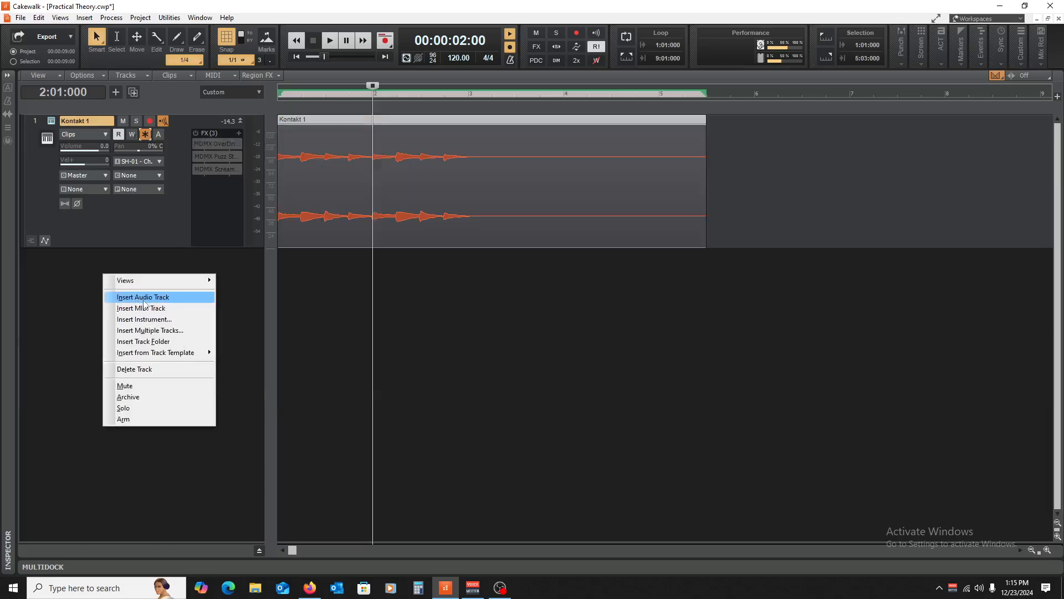
{"action": "left_click", "coordinate": [119, 297]}
{"action": "left_click_drag", "start_coordinate": [320, 254], "coordinate": [320, 255]}
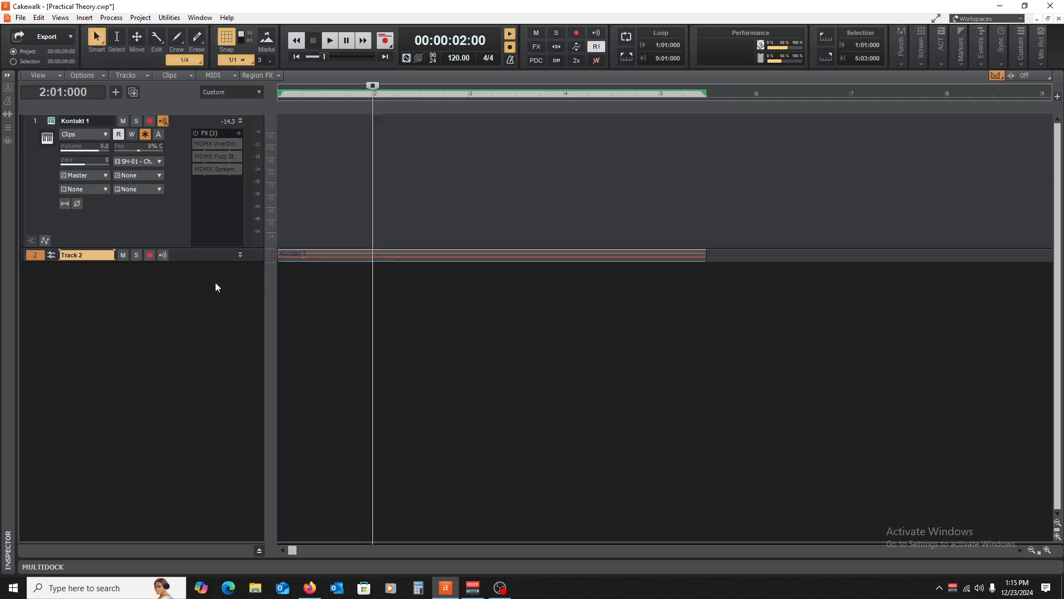
{"action": "left_click", "coordinate": [145, 134]}
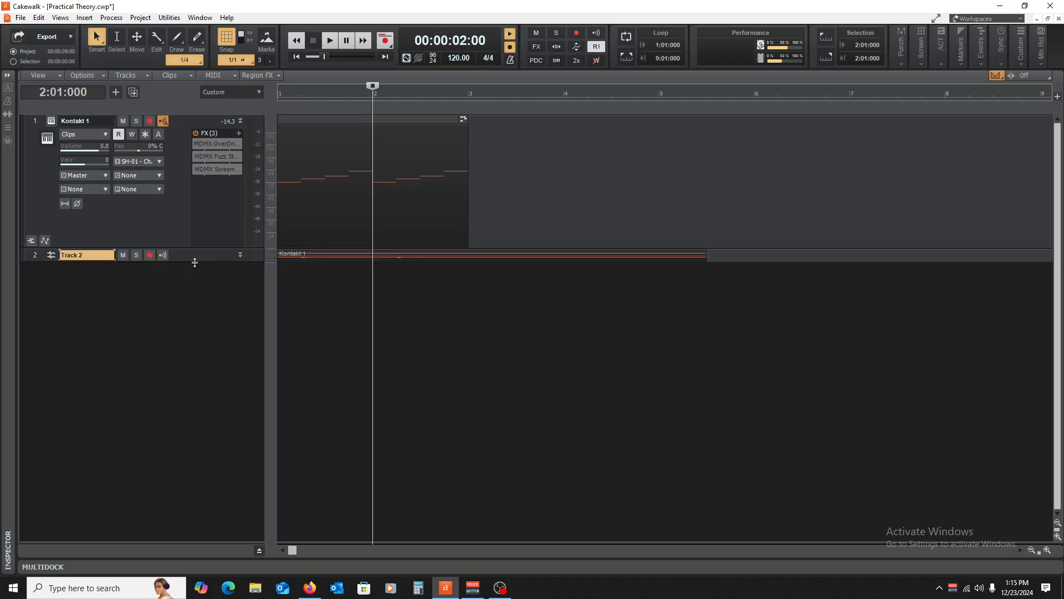
{"action": "left_click_drag", "start_coordinate": [194, 263], "coordinate": [184, 393]}
{"action": "left_click", "coordinate": [123, 121]}
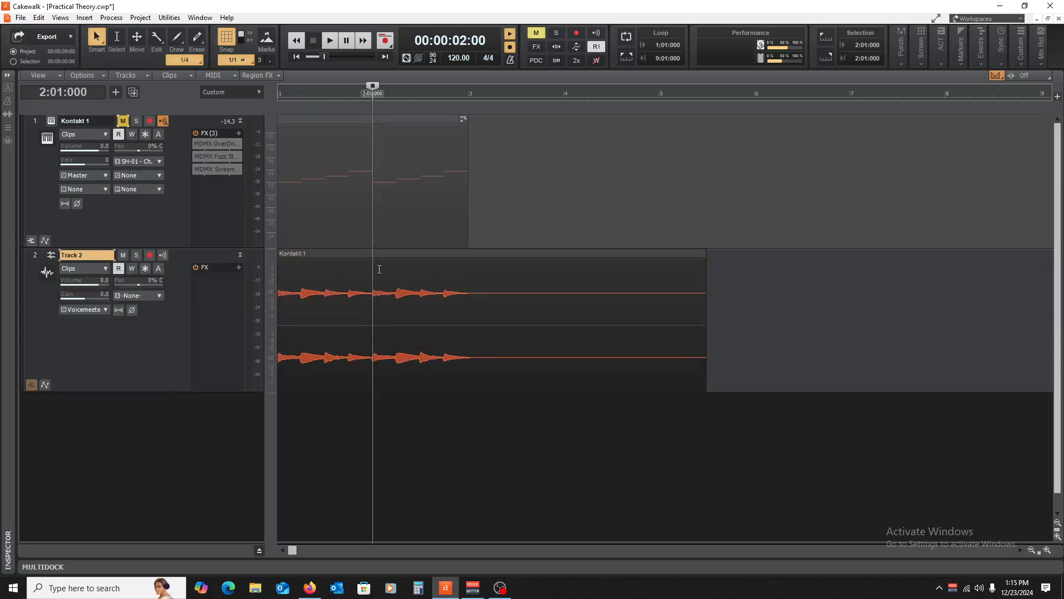
- Route Track 2's output to Master, checking playback before and after
{"action": "key", "text": "w"}
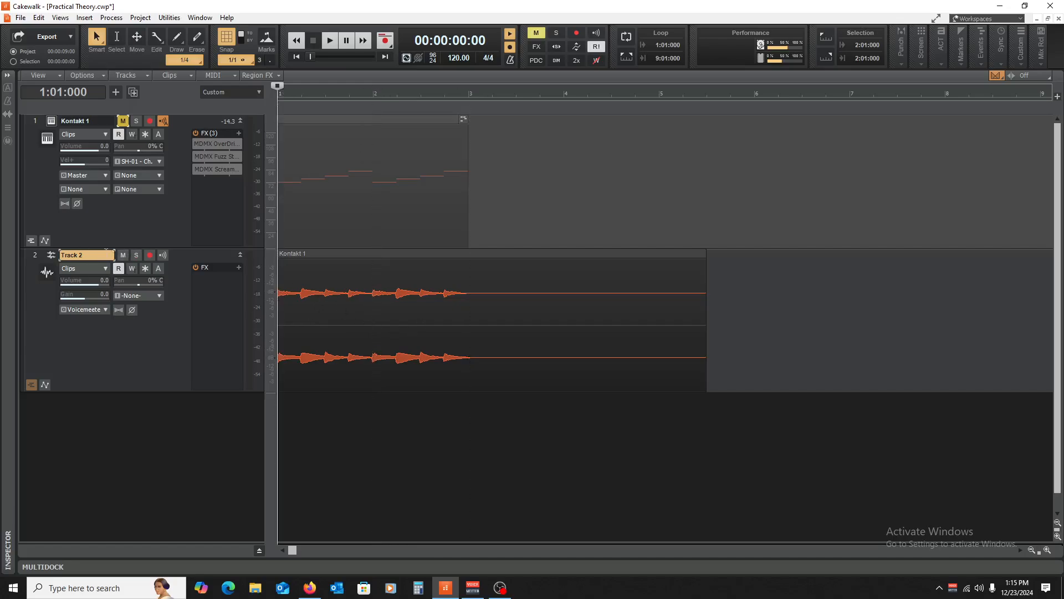
{"action": "key", "text": "space"}
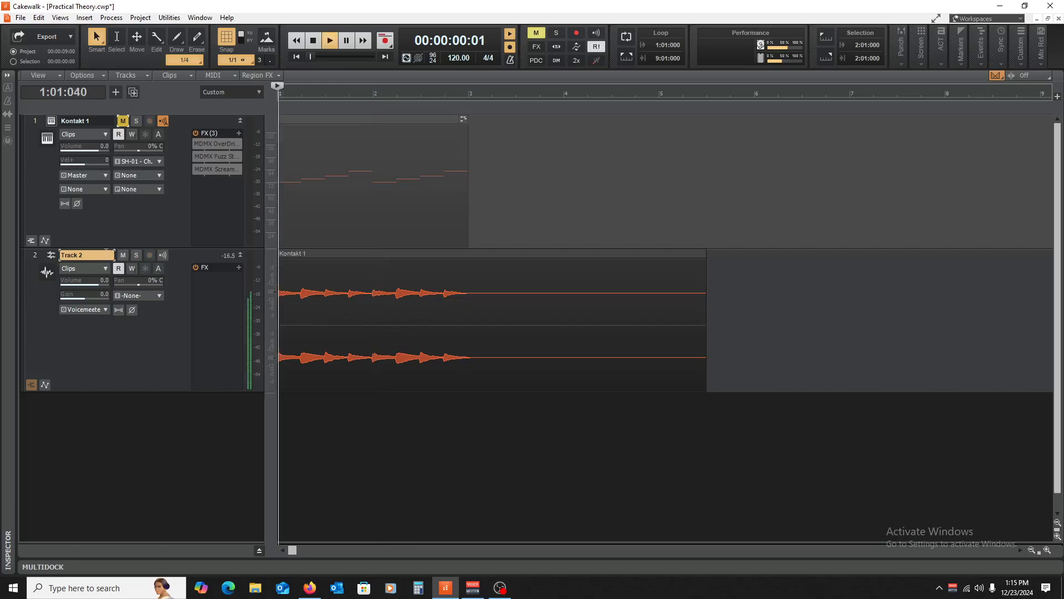
{"action": "key", "text": "space"}
{"action": "left_click", "coordinate": [101, 310]}
{"action": "left_click", "coordinate": [177, 471]}
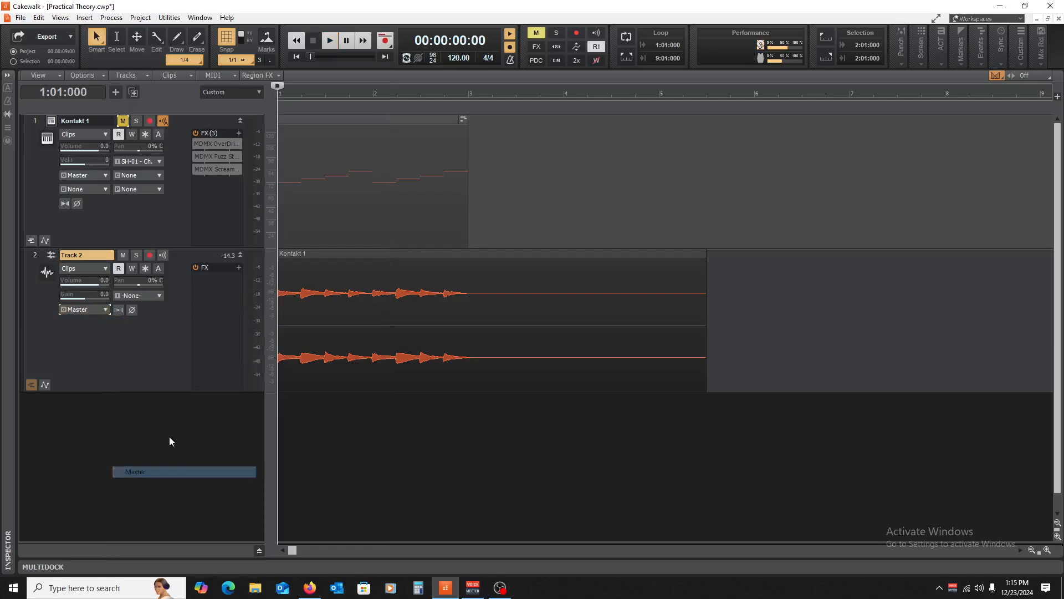
{"action": "key", "text": "space"}
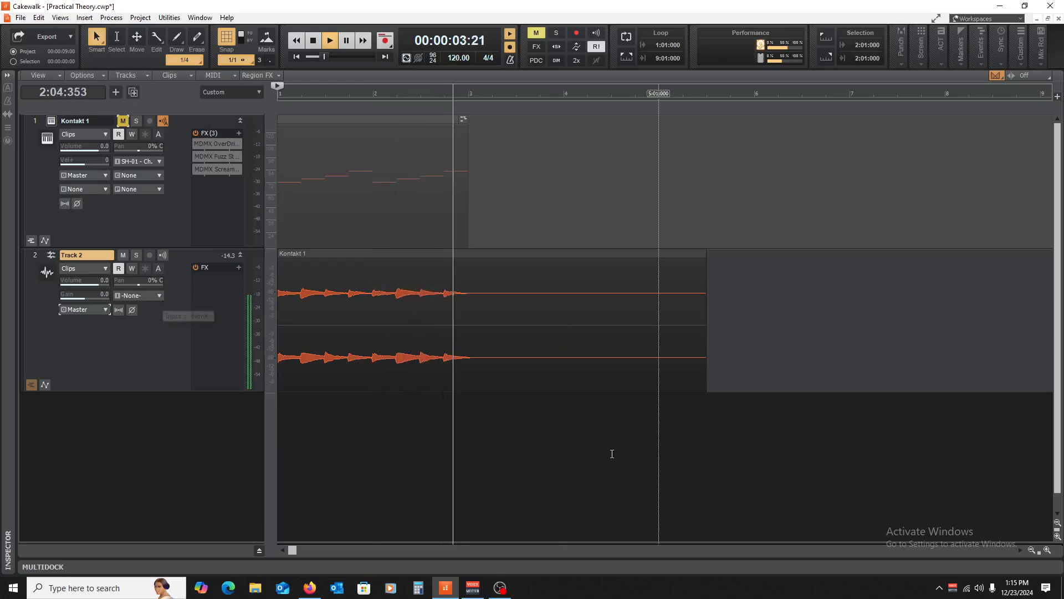
{"action": "key", "text": "space"}
{"action": "left_click", "coordinate": [1047, 550]}
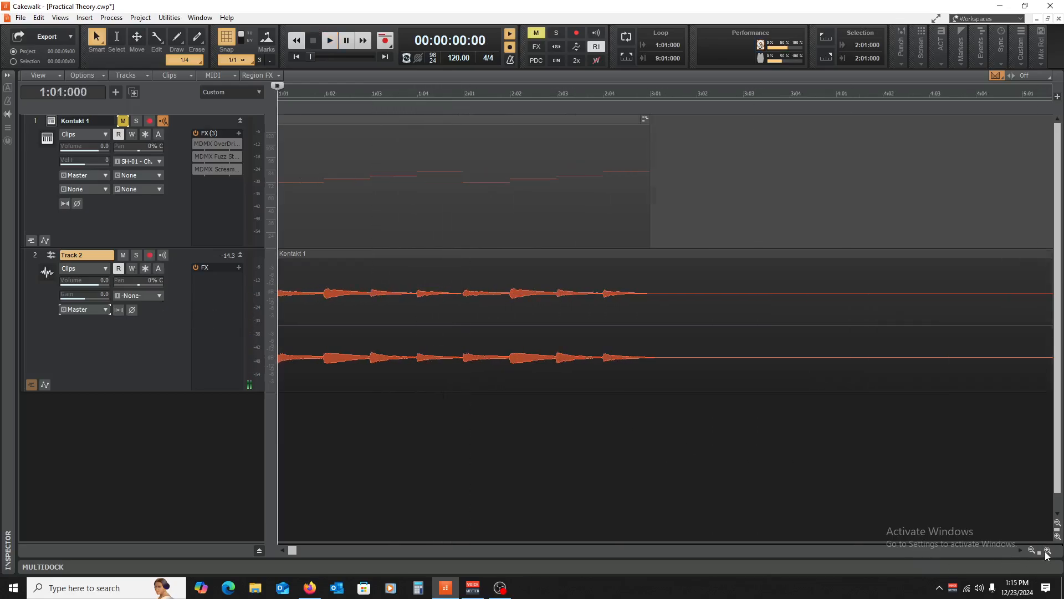
- Zoom in to inspect Track 2's waveform, zoom back out, then unmute Kontakt 1
{"action": "left_click", "coordinate": [1046, 551]}
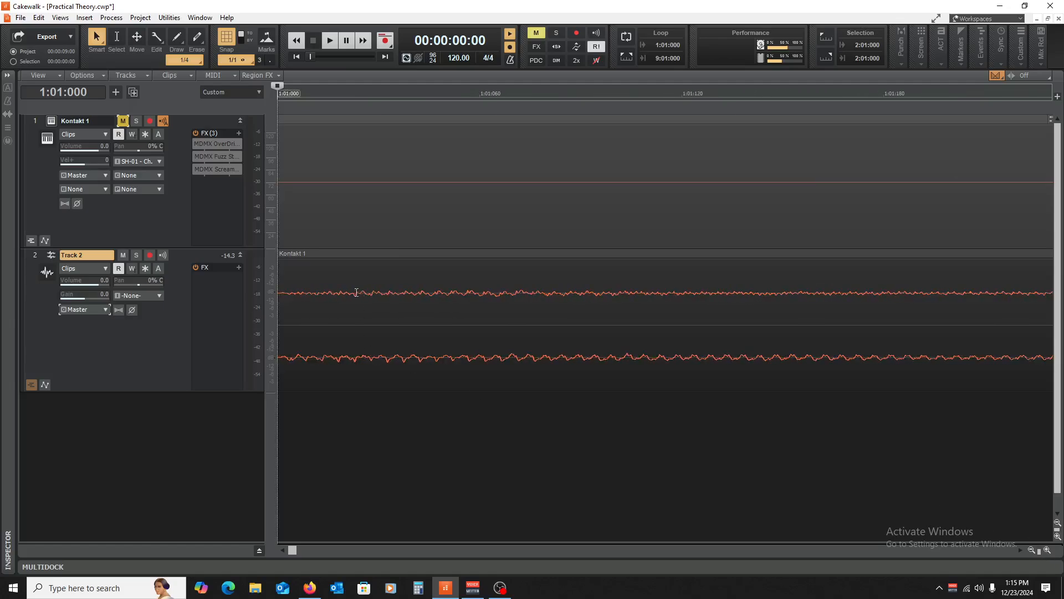
{"action": "left_click_drag", "start_coordinate": [273, 341], "coordinate": [270, 304]}
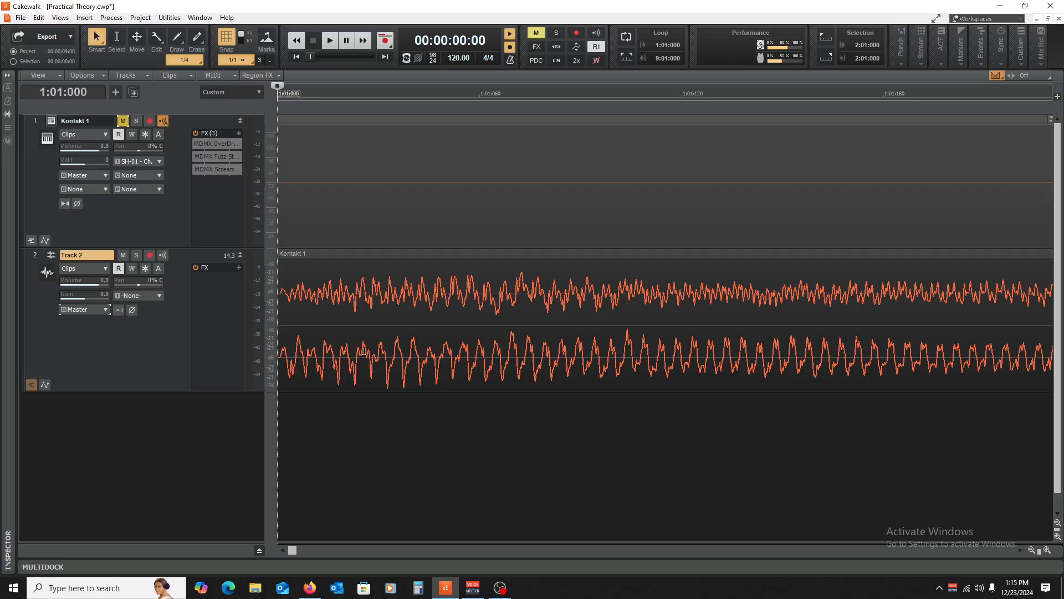
{"action": "left_click", "coordinate": [1032, 553]}
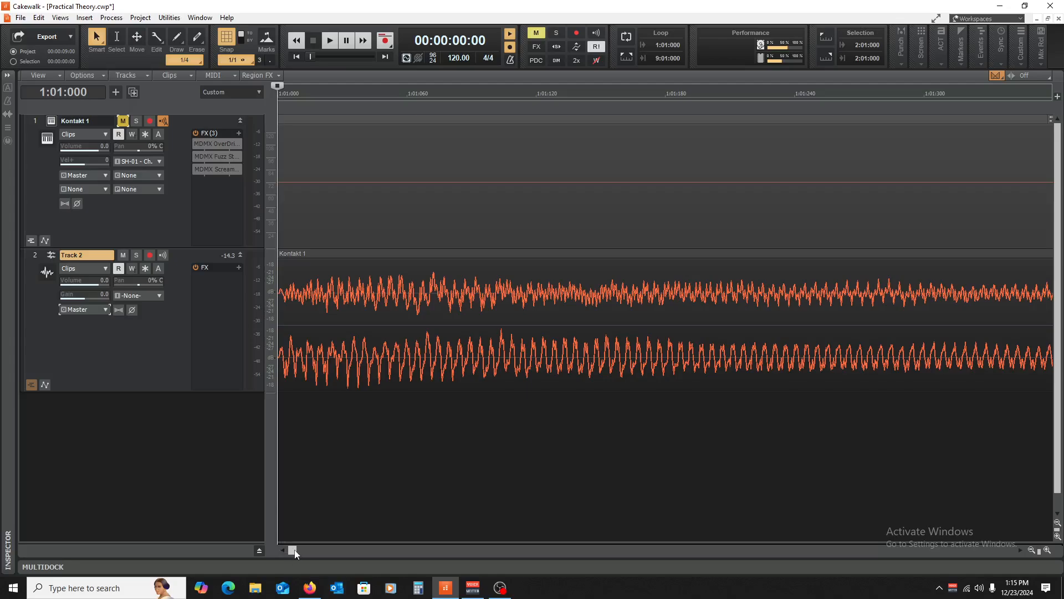
{"action": "left_click_drag", "start_coordinate": [296, 554], "coordinate": [261, 582]}
{"action": "left_click", "coordinate": [1033, 552]}
{"action": "left_click", "coordinate": [1033, 550]}
{"action": "left_click", "coordinate": [1032, 551]}
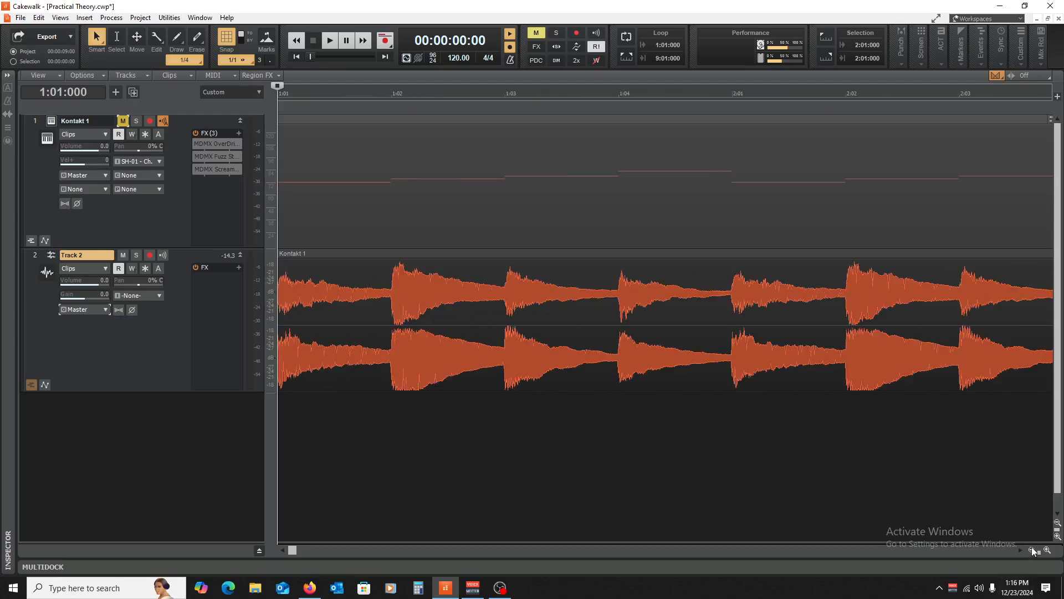
{"action": "left_click", "coordinate": [1032, 550]}
{"action": "left_click", "coordinate": [1032, 550]}
{"action": "left_click", "coordinate": [1033, 551]}
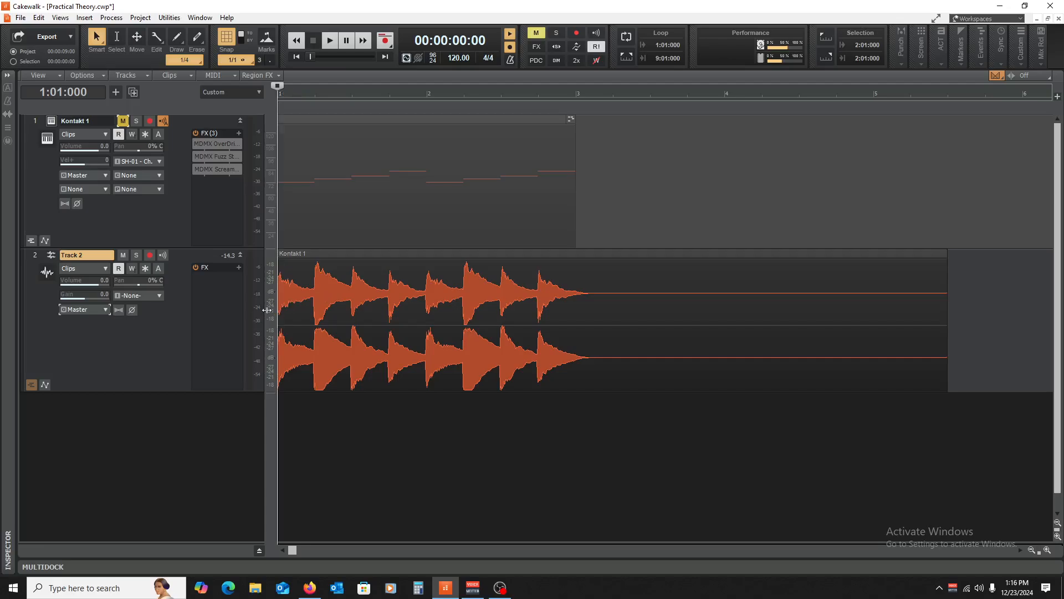
{"action": "left_click_drag", "start_coordinate": [270, 304], "coordinate": [267, 340]}
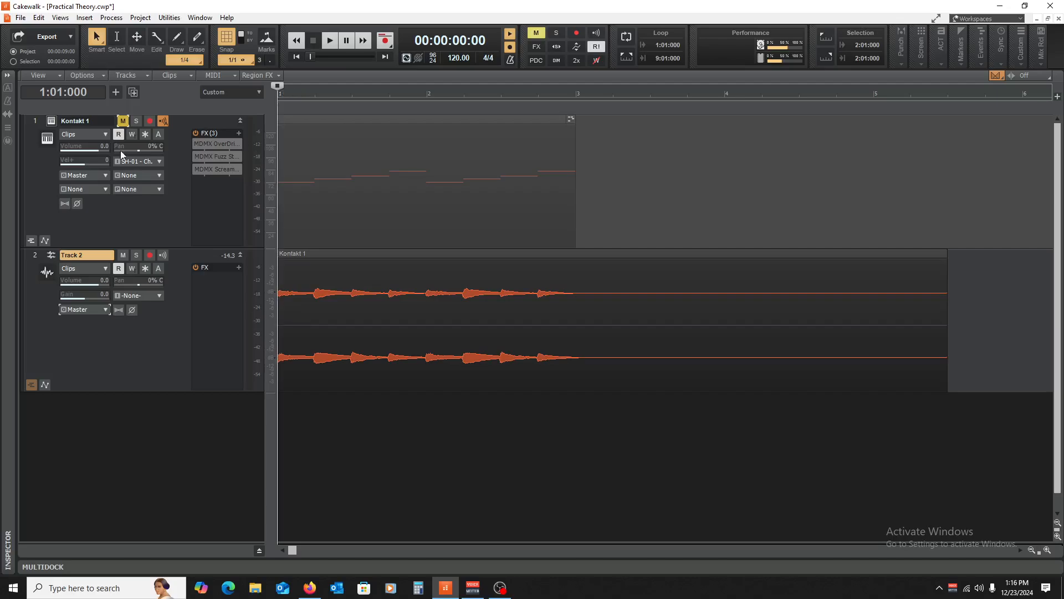
{"action": "left_click", "coordinate": [125, 122]}
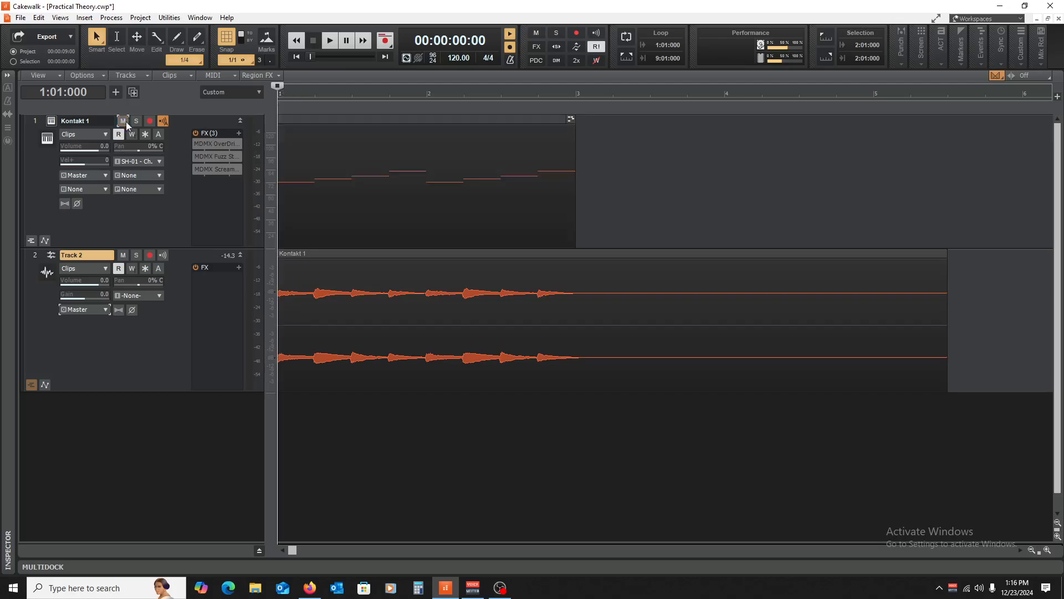
- Raise the Kontakt 1 MDMX OverDrive gain to about 16 while playing, then freeze the track
{"action": "double_click", "coordinate": [211, 143]}
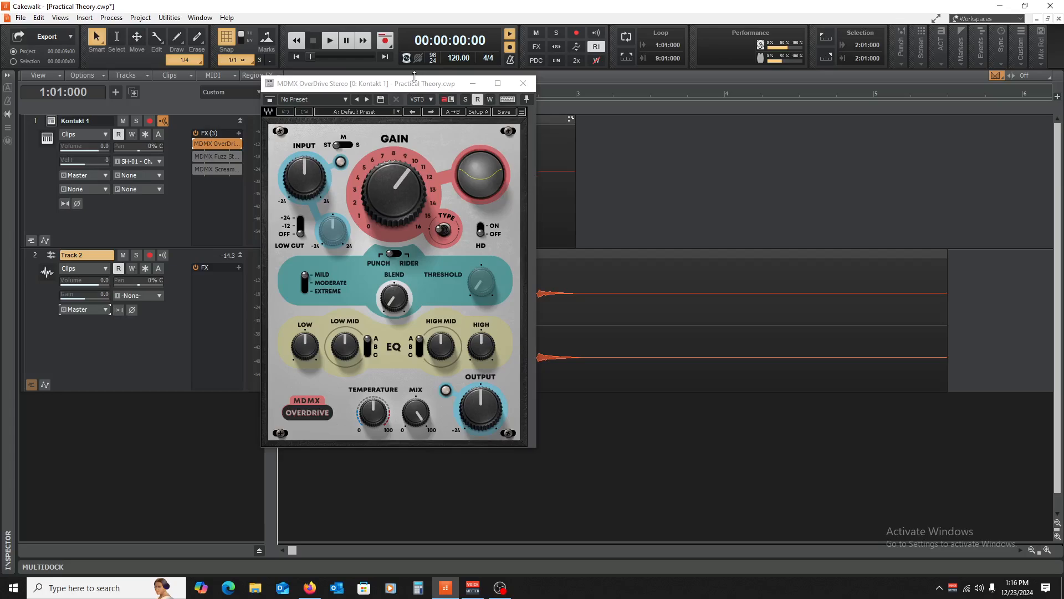
{"action": "key", "text": "space"}
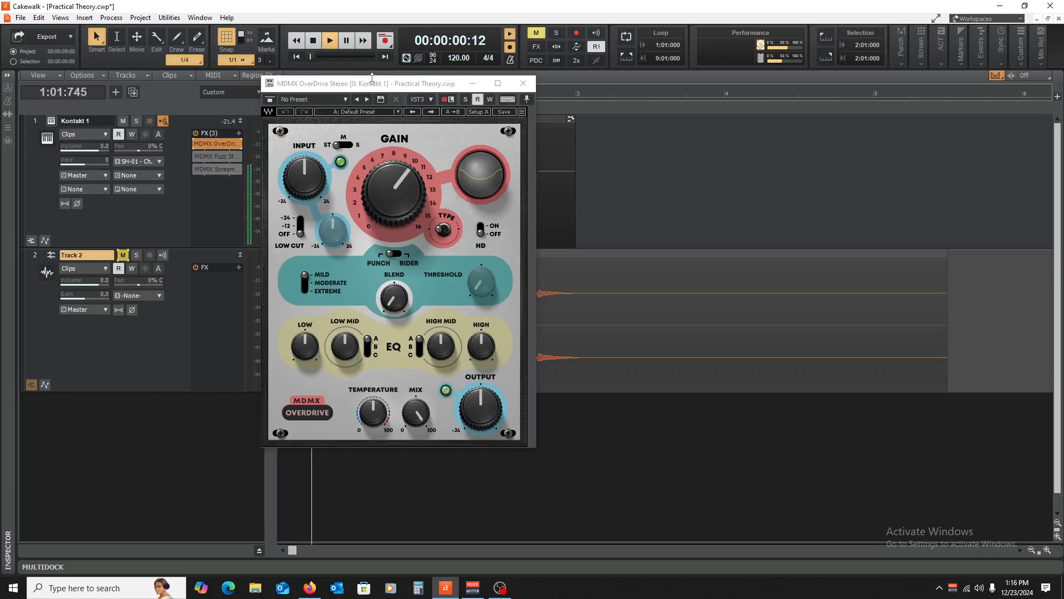
{"action": "left_click_drag", "start_coordinate": [391, 160], "coordinate": [391, 125]}
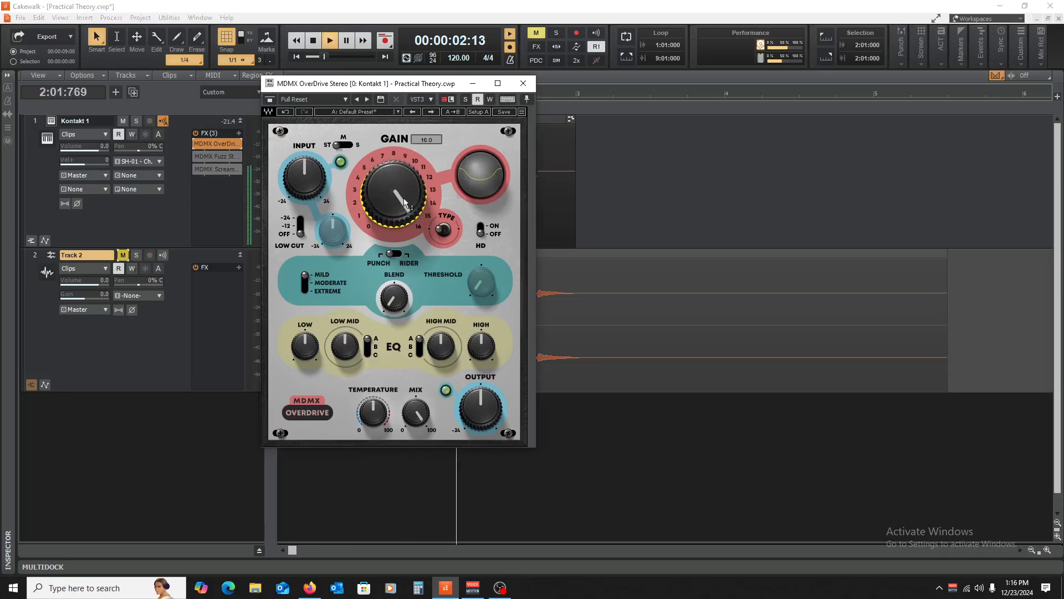
{"action": "left_click", "coordinate": [523, 83]}
{"action": "key", "text": "space"}
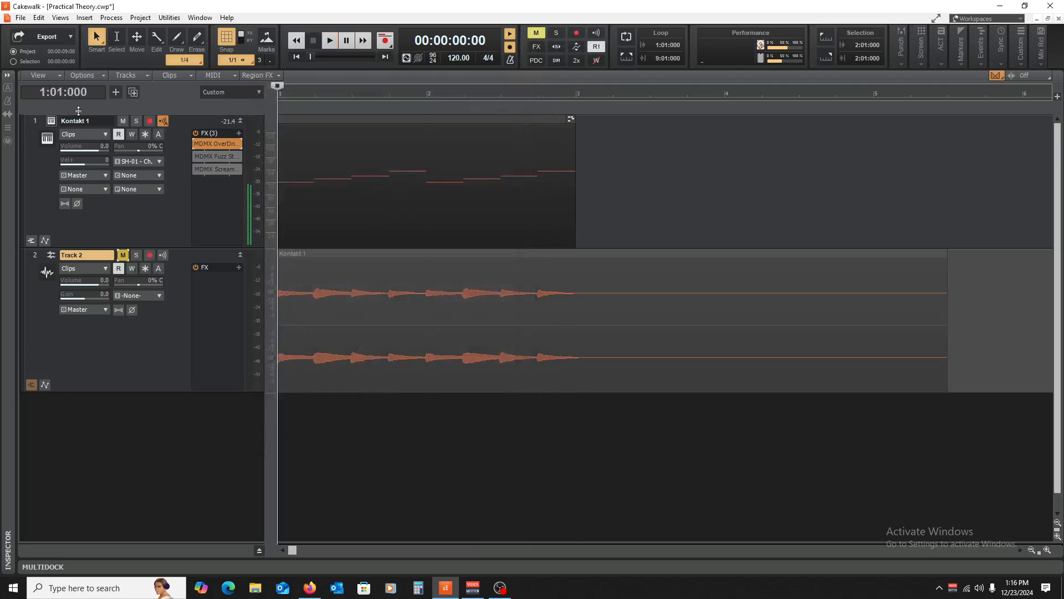
{"action": "left_click", "coordinate": [145, 134]}
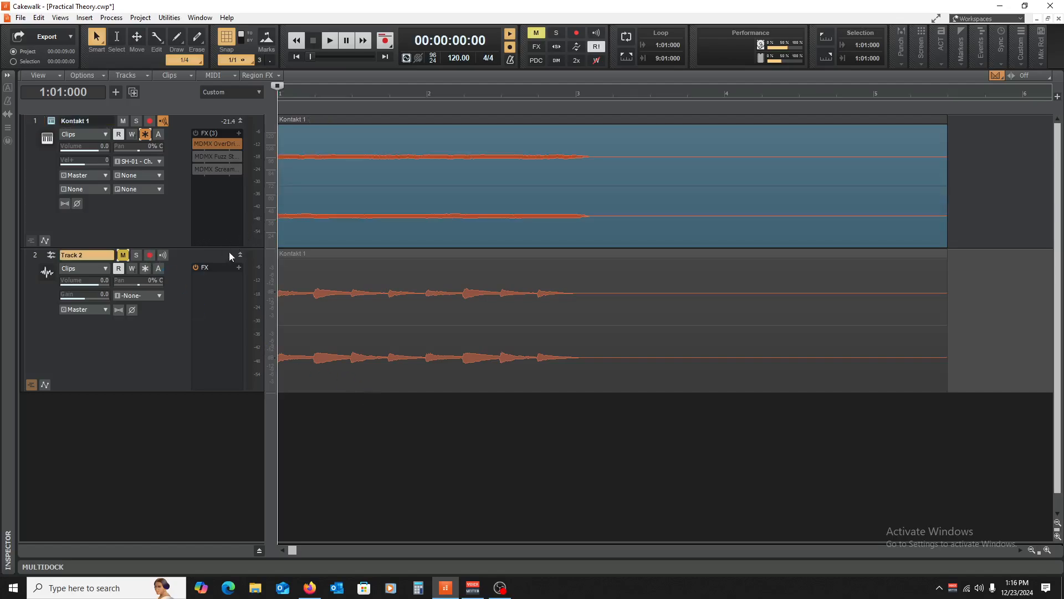
- Shorten Kontakt 1, add audio Track 3, and move the frozen Kontakt 1 clip onto it
{"action": "left_click_drag", "start_coordinate": [212, 248], "coordinate": [212, 205]}
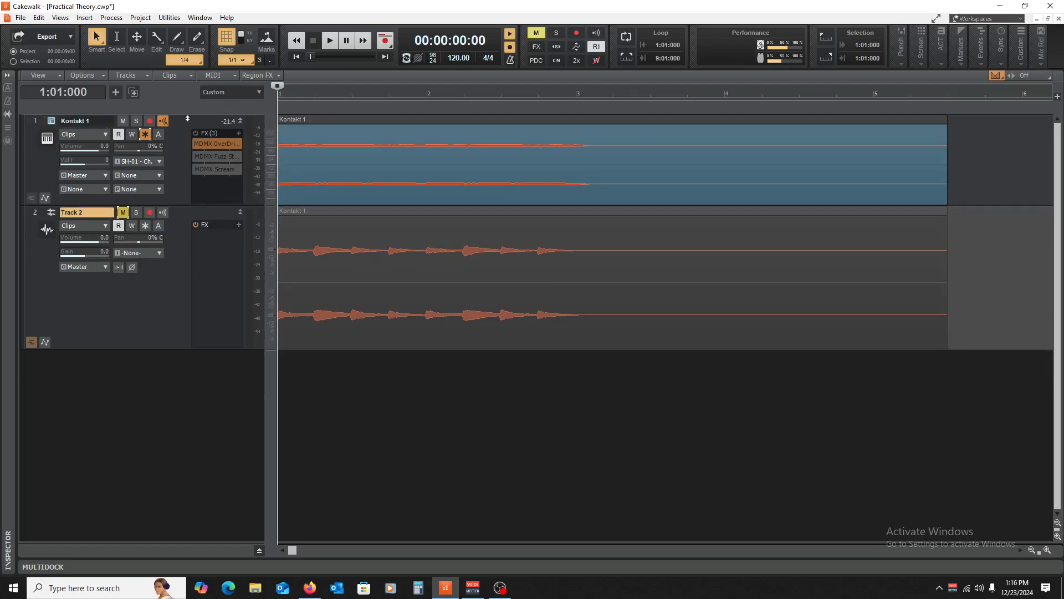
{"action": "right_click", "coordinate": [171, 380]}
{"action": "left_click", "coordinate": [188, 405]}
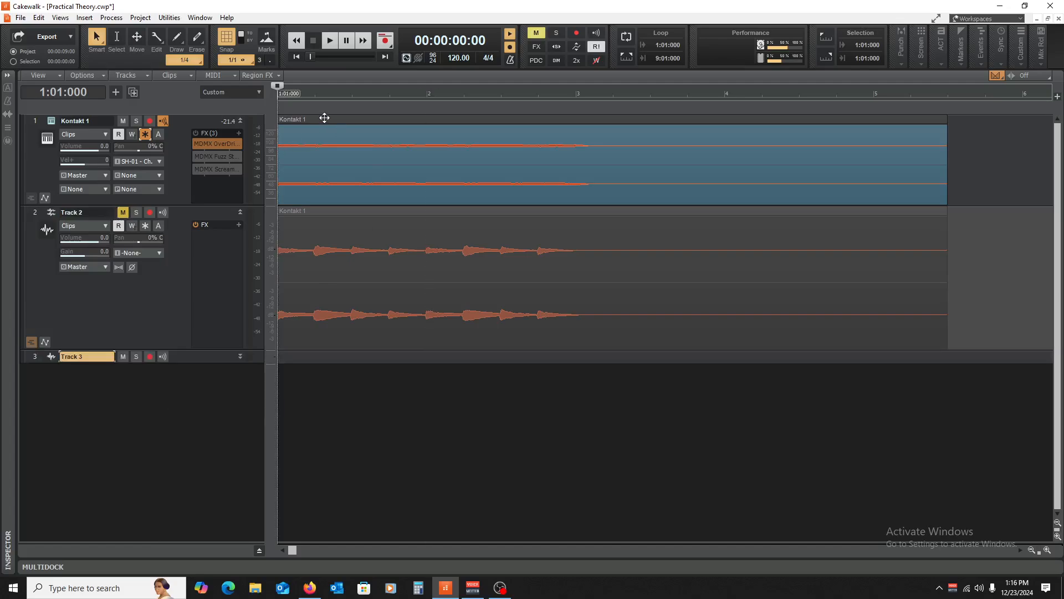
{"action": "left_click_drag", "start_coordinate": [321, 120], "coordinate": [306, 357]}
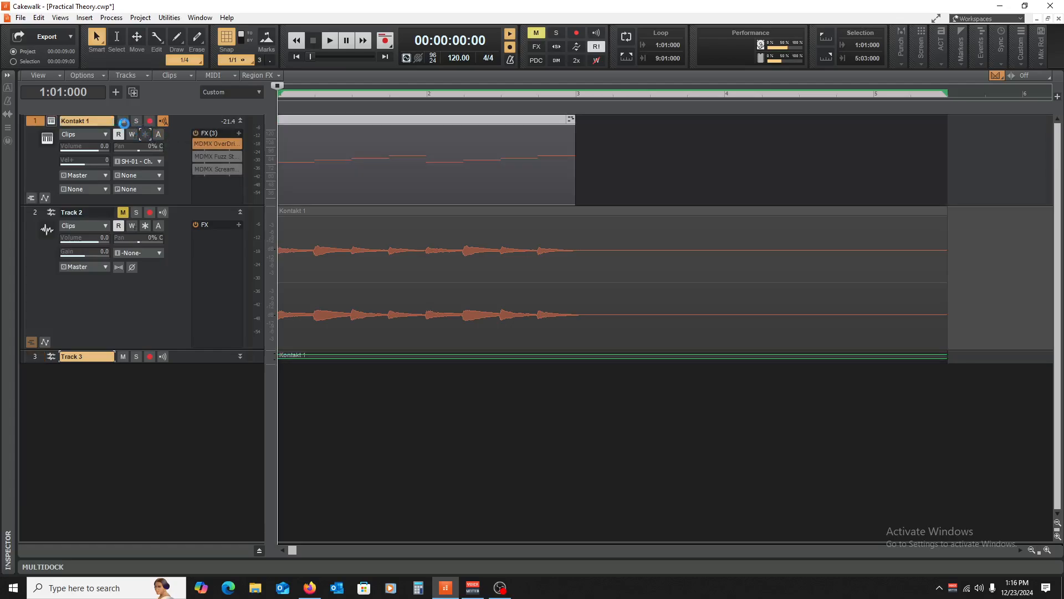
- Mute Kontakt 1, unmute Track 2, and make Track 3 taller to show its waveform
{"action": "left_click", "coordinate": [124, 121]}
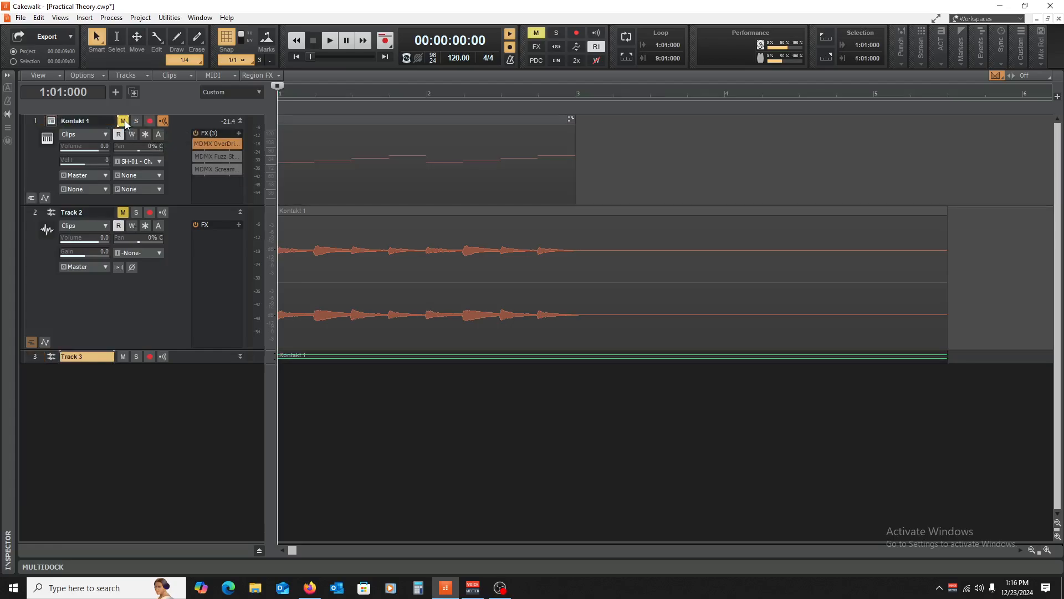
{"action": "left_click", "coordinate": [124, 213]}
{"action": "left_click_drag", "start_coordinate": [198, 364], "coordinate": [222, 483]}
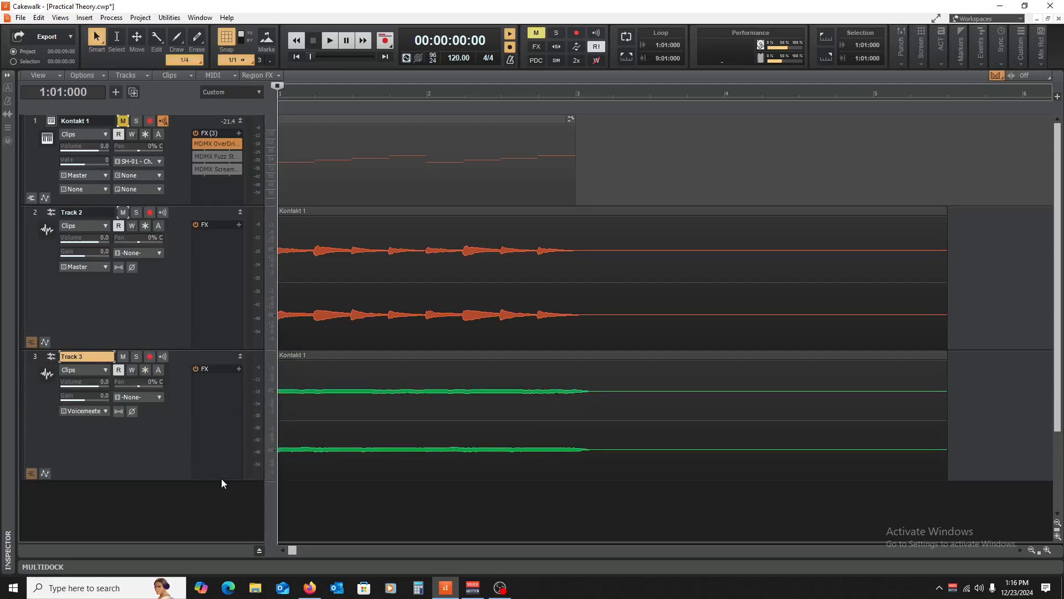
- Zoom the timeline in and magnify the Track 2 and Track 3 waveforms vertically
{"action": "left_click", "coordinate": [1047, 550]}
{"action": "left_click", "coordinate": [1047, 550]}
{"action": "left_click", "coordinate": [1047, 550]}
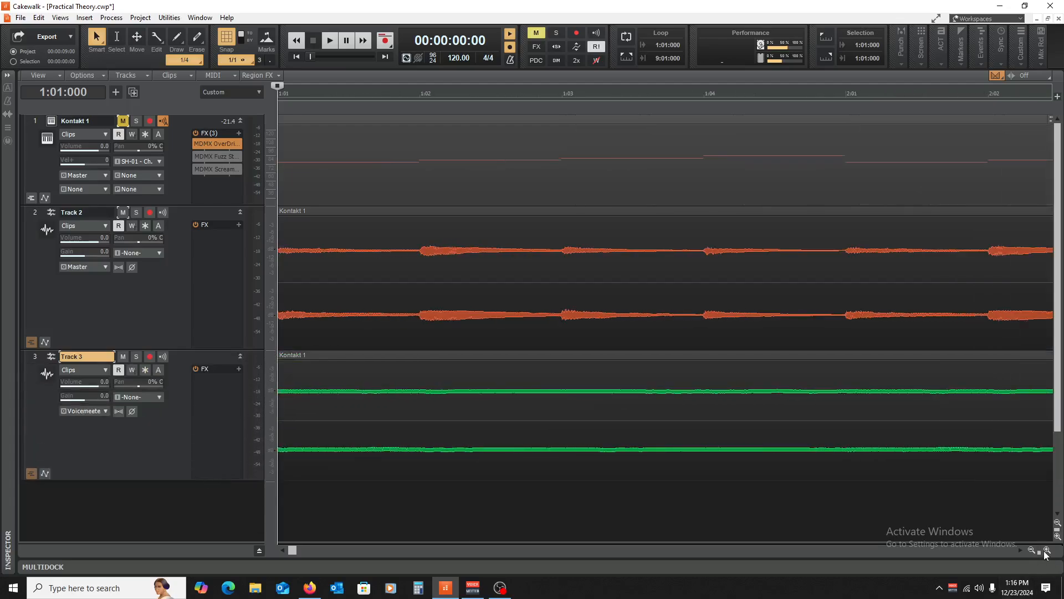
{"action": "left_click", "coordinate": [1047, 550]}
{"action": "left_click", "coordinate": [1047, 550]}
{"action": "left_click", "coordinate": [1047, 550]}
{"action": "left_click", "coordinate": [1047, 550]}
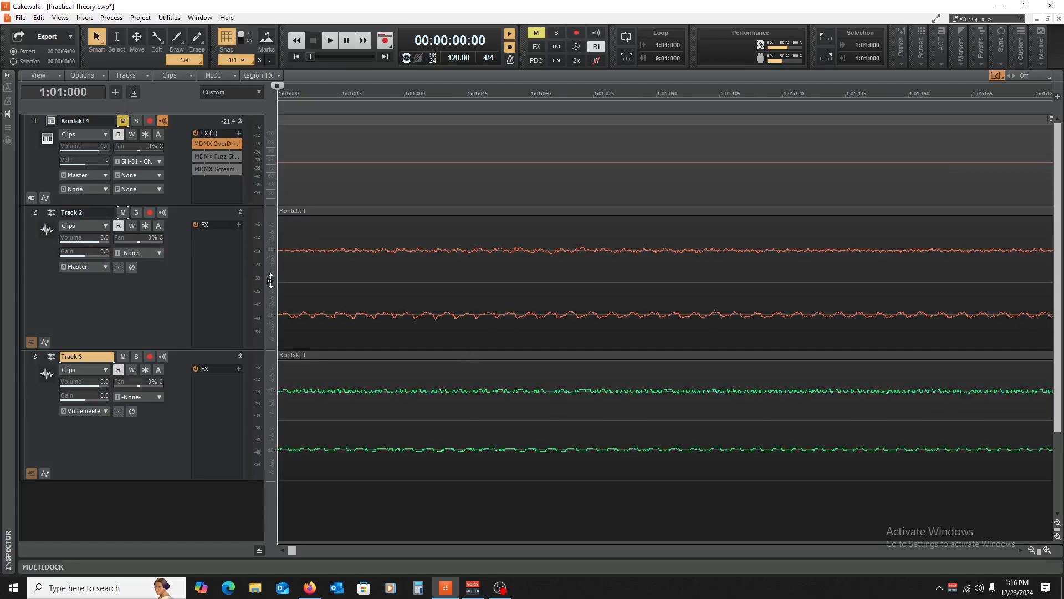
{"action": "left_click_drag", "start_coordinate": [272, 280], "coordinate": [272, 255]}
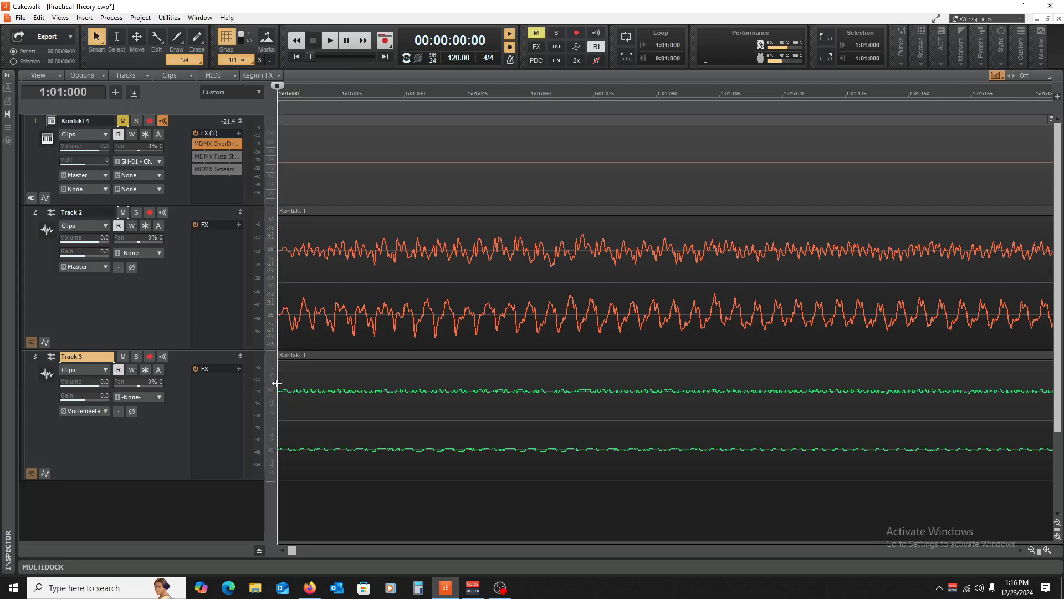
{"action": "left_click_drag", "start_coordinate": [271, 401], "coordinate": [283, 375]}
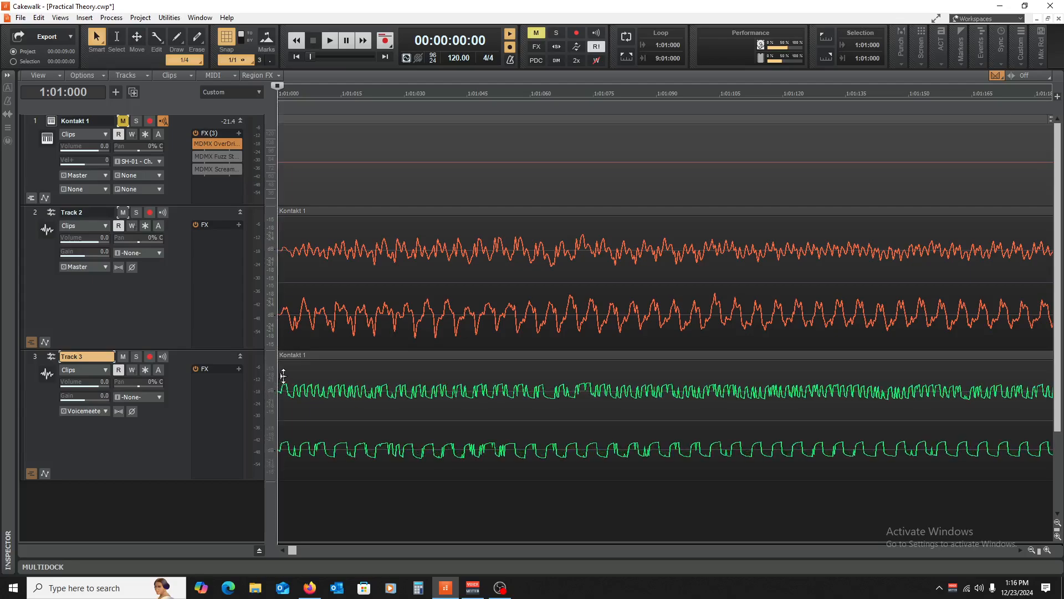
- Adjust horizontal zoom so the timeline shows about the first two measures
{"action": "left_click", "coordinate": [1047, 549]}
{"action": "left_click", "coordinate": [1047, 550]}
{"action": "left_click", "coordinate": [1047, 550]}
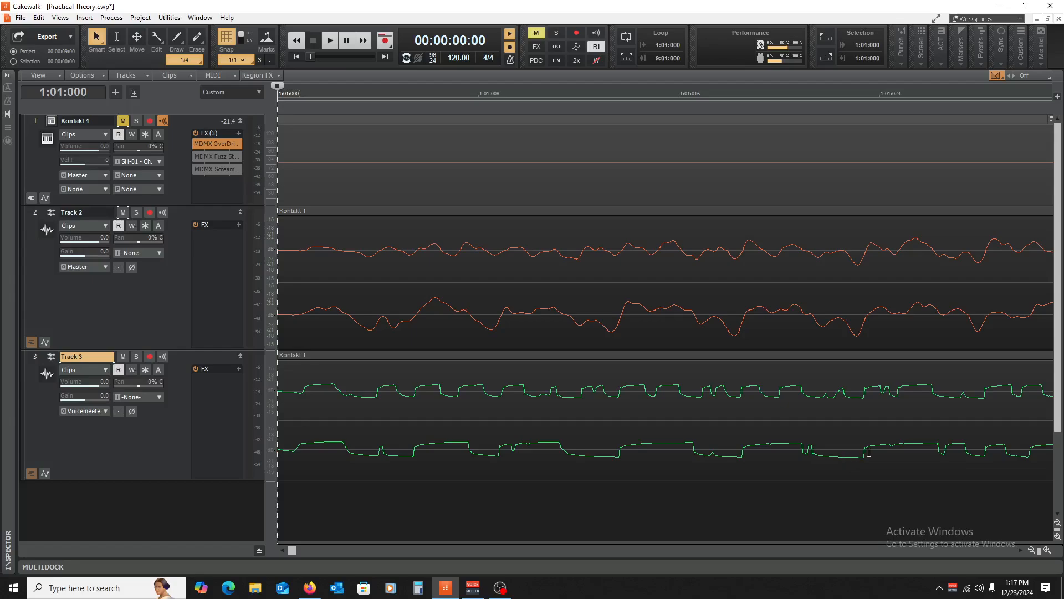
{"action": "left_click", "coordinate": [1031, 550]}
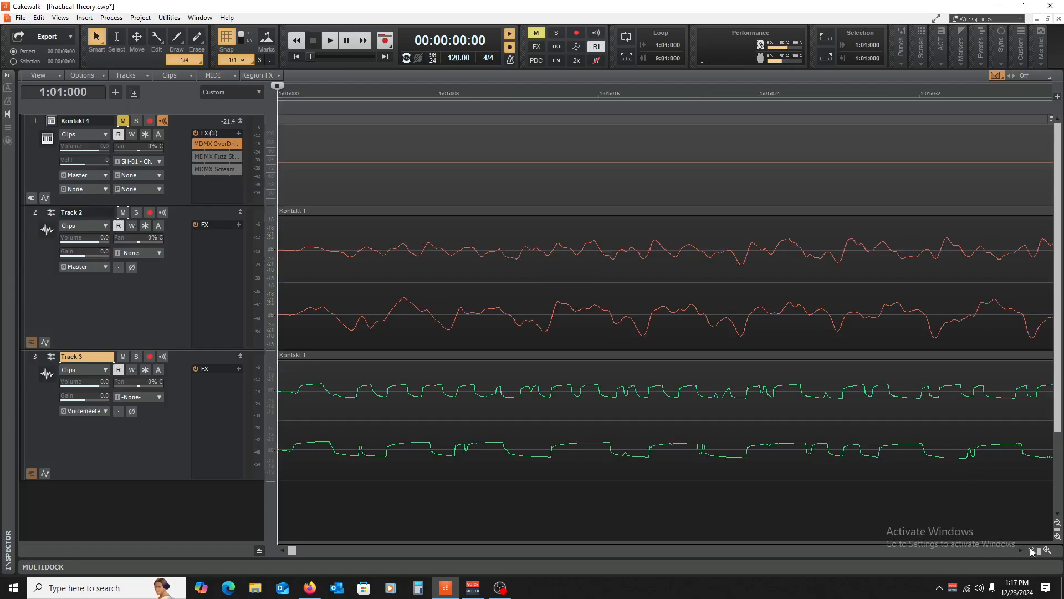
{"action": "left_click", "coordinate": [1032, 550]}
{"action": "left_click", "coordinate": [1031, 549]}
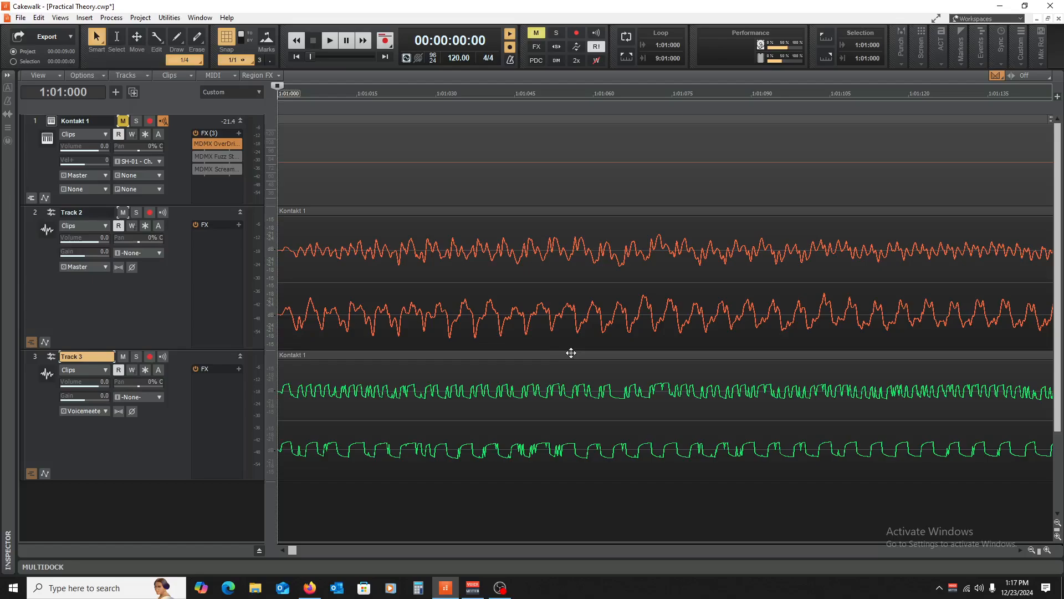
{"action": "left_click", "coordinate": [1032, 550]}
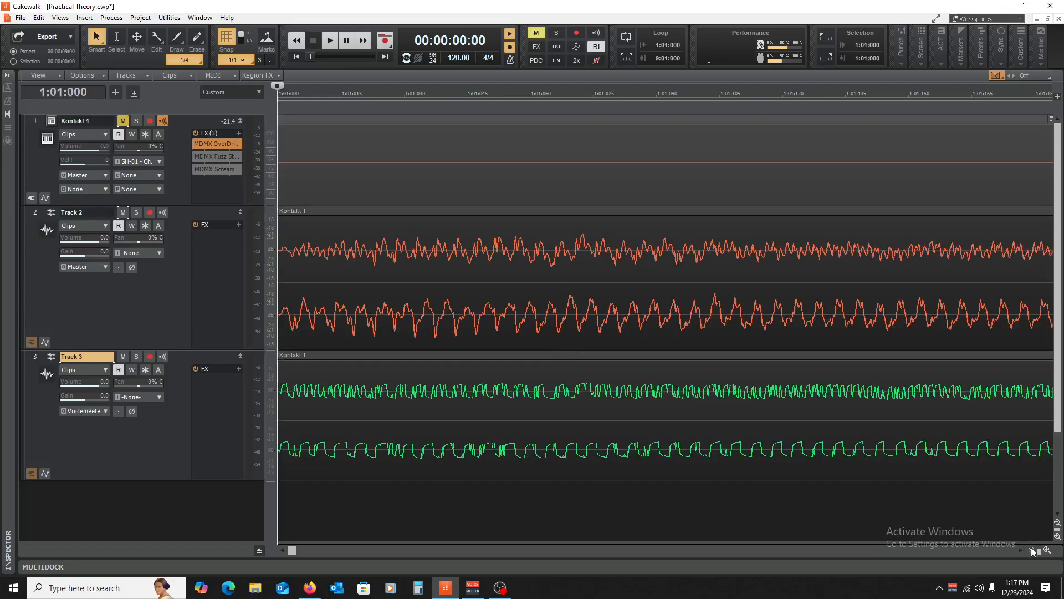
{"action": "left_click", "coordinate": [1031, 549]}
{"action": "left_click", "coordinate": [1032, 550]}
{"action": "left_click", "coordinate": [1032, 549]}
{"action": "left_click", "coordinate": [1031, 550]}
{"action": "left_click", "coordinate": [1032, 550]}
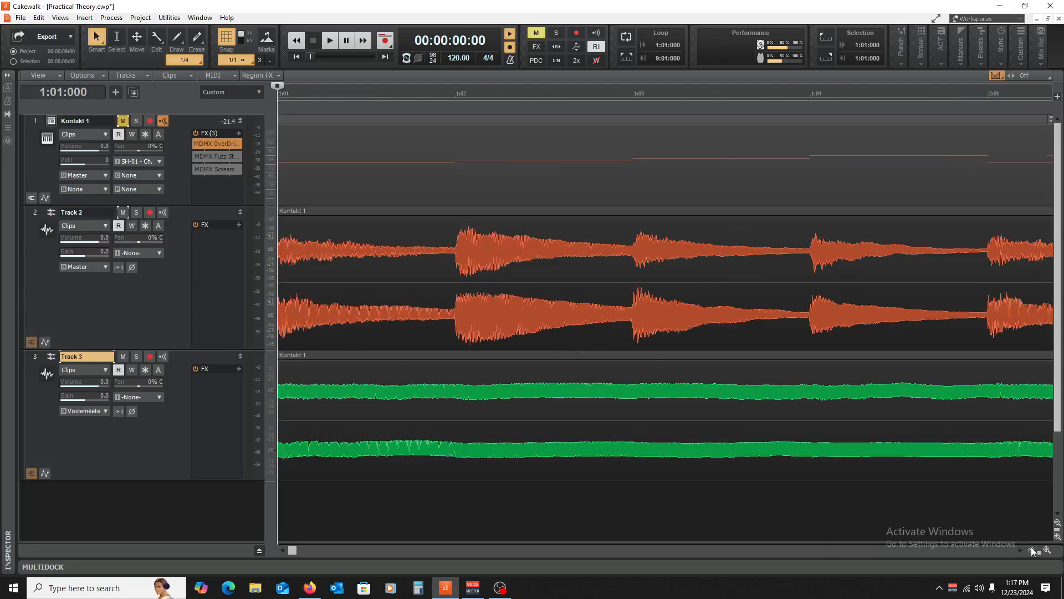
{"action": "left_click", "coordinate": [1032, 550]}
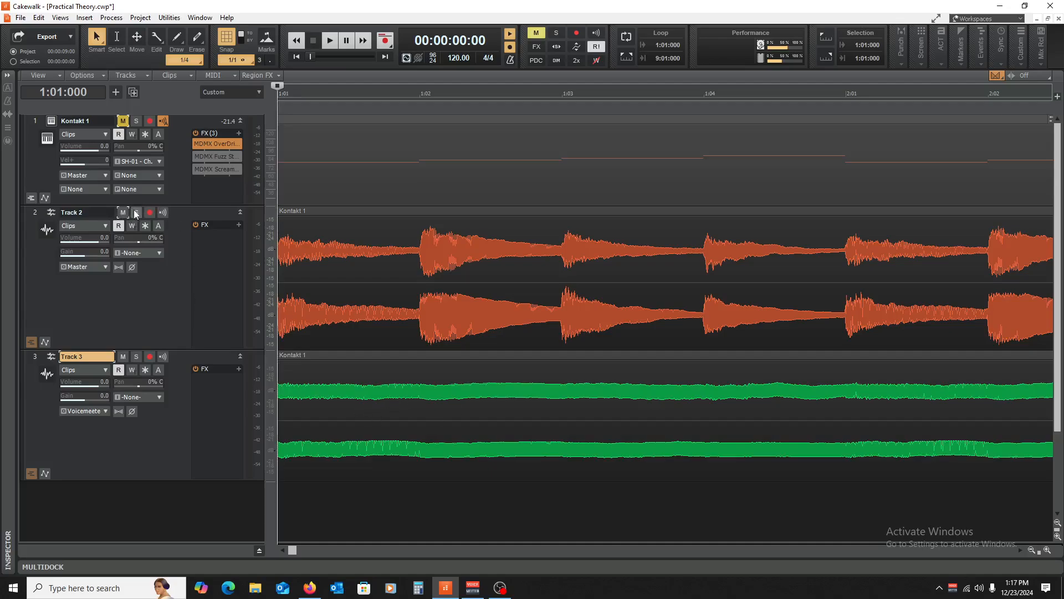
- Select Tracks 2 and 3 and compare them by toggling their mutes during playback
{"action": "left_click_drag", "start_coordinate": [35, 213], "coordinate": [29, 358]}
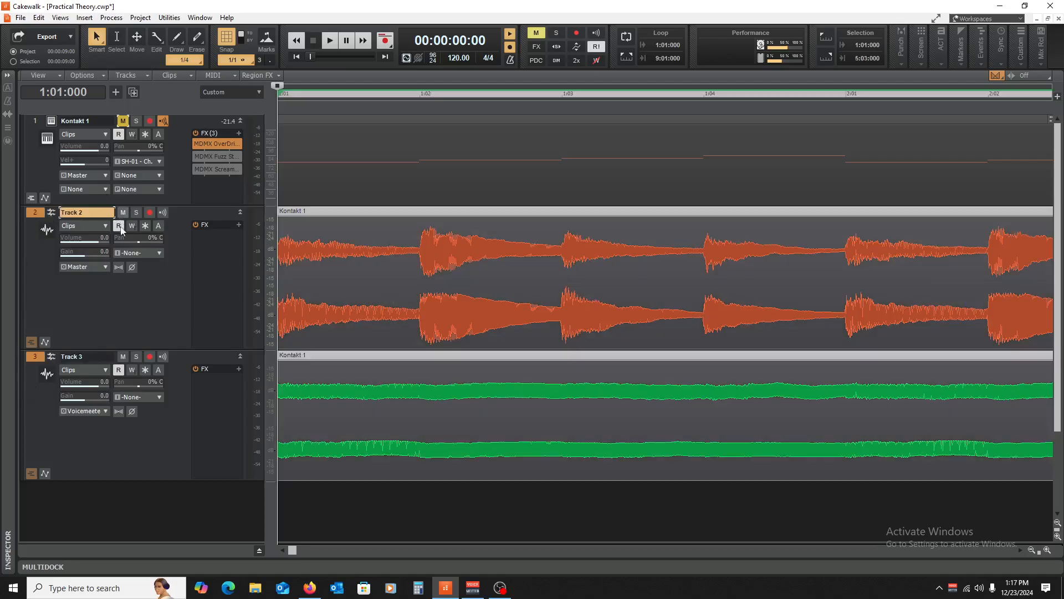
{"action": "left_click", "coordinate": [123, 357]}
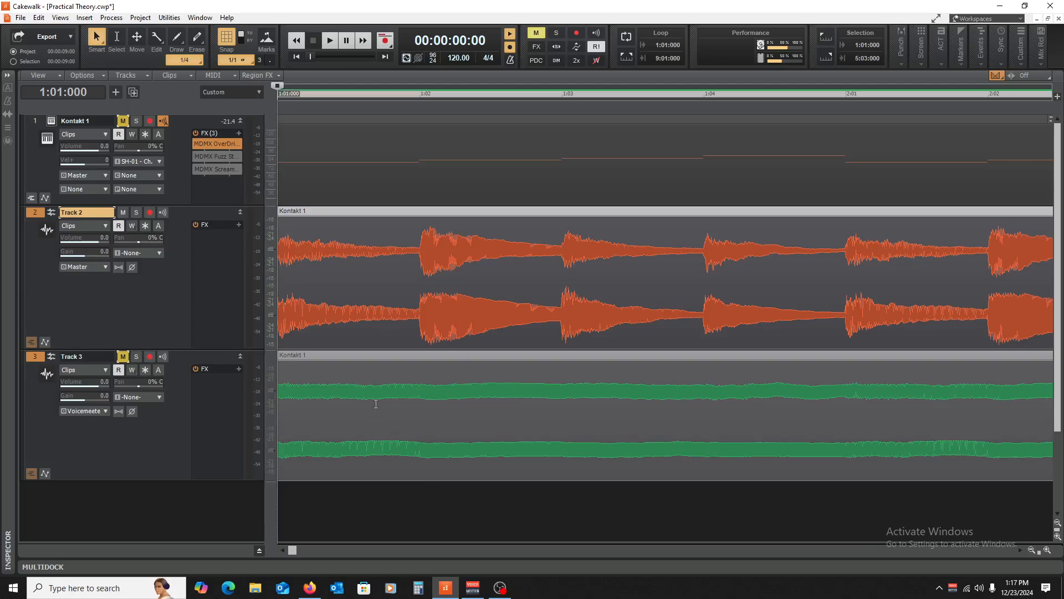
{"action": "key", "text": "space"}
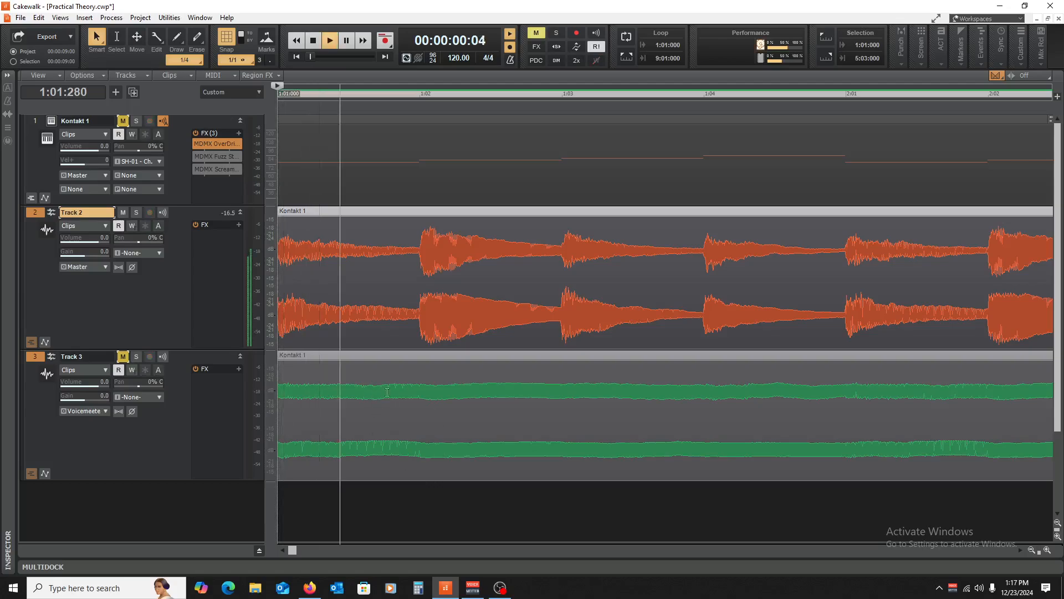
{"action": "left_click", "coordinate": [124, 211]}
{"action": "key", "text": "space"}
{"action": "key", "text": "space"}
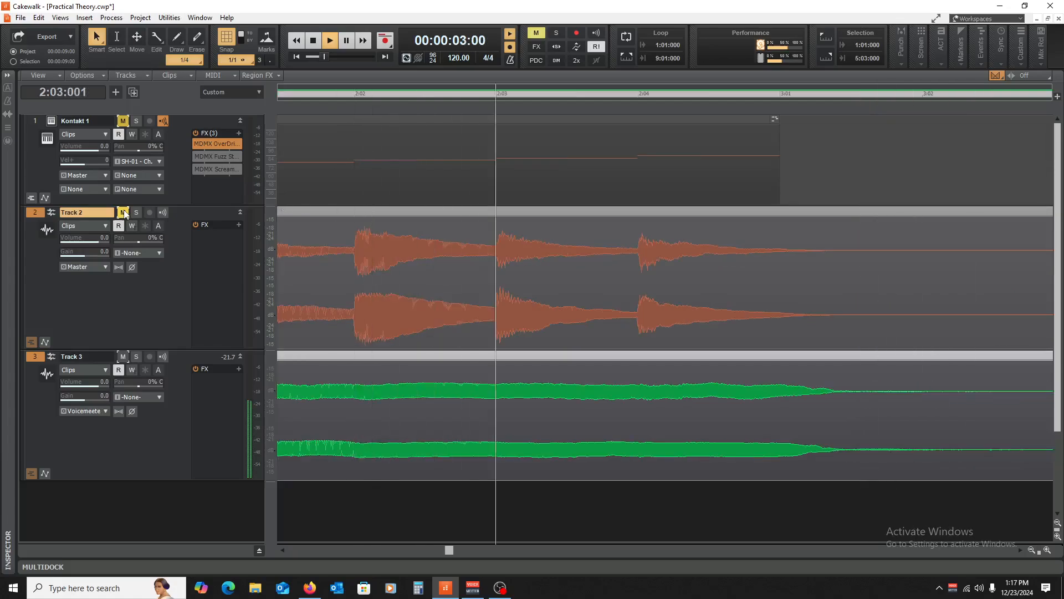
{"action": "key", "text": "space"}
{"action": "left_click", "coordinate": [123, 213]}
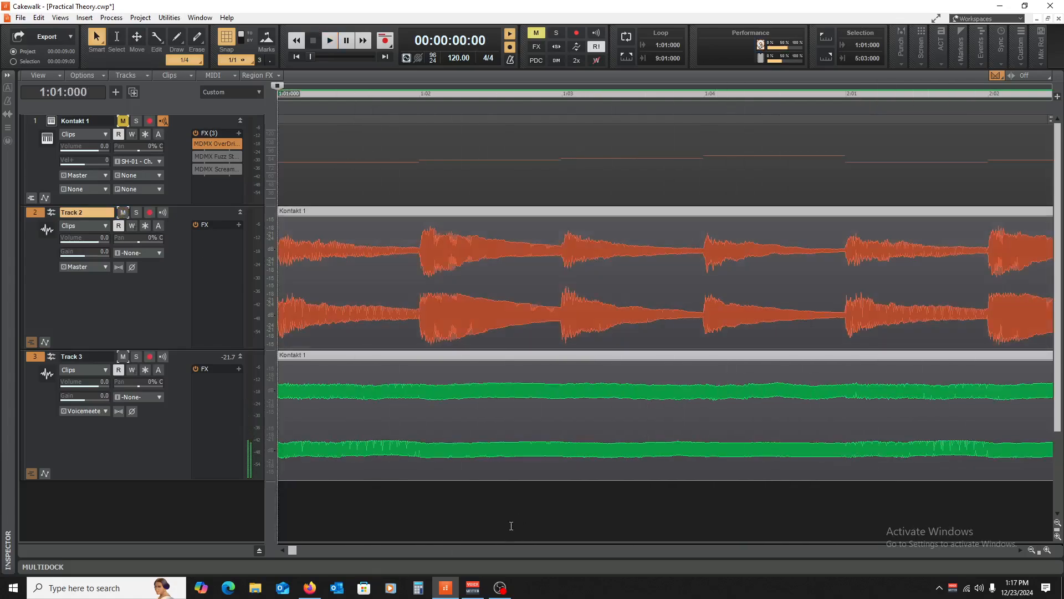
{"action": "left_click", "coordinate": [442, 532]}
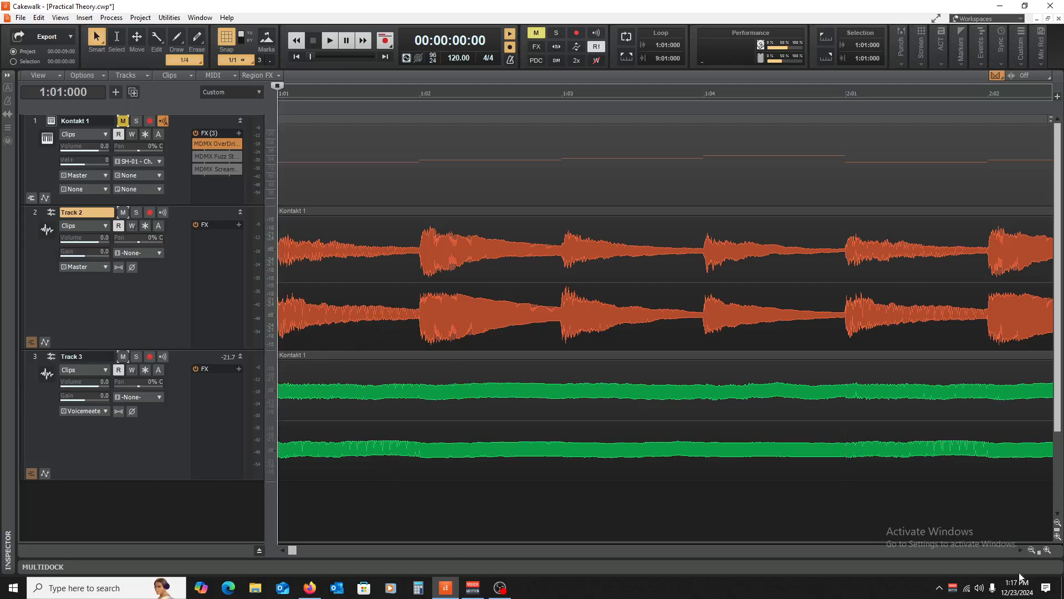
- Collapse and mute Tracks 2 and 3, then enlarge and unmute the Kontakt 1 track
{"action": "left_click", "coordinate": [1031, 550]}
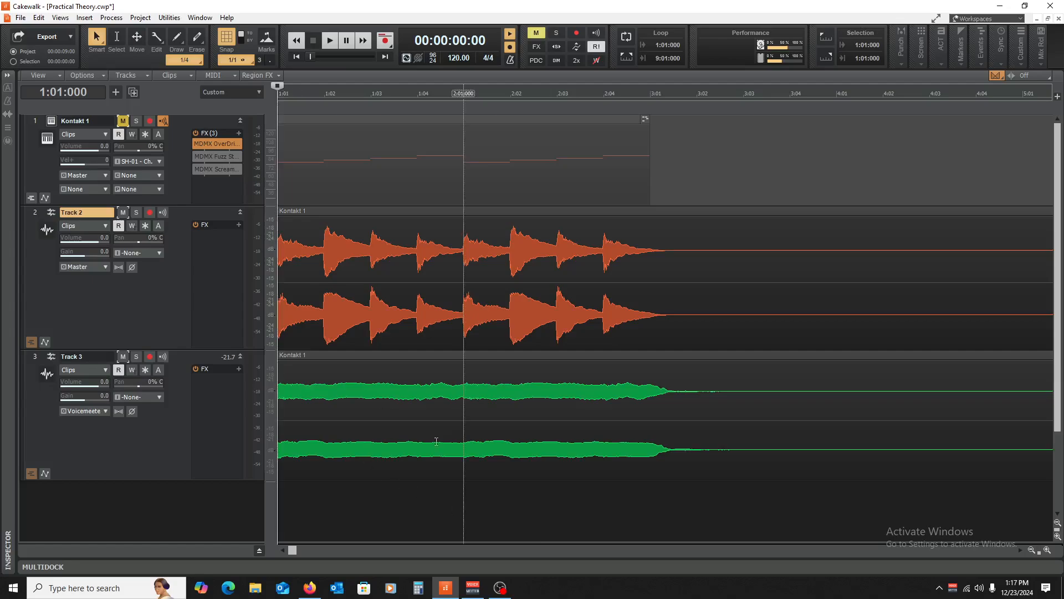
{"action": "left_click", "coordinate": [240, 213]}
{"action": "left_click", "coordinate": [240, 226]}
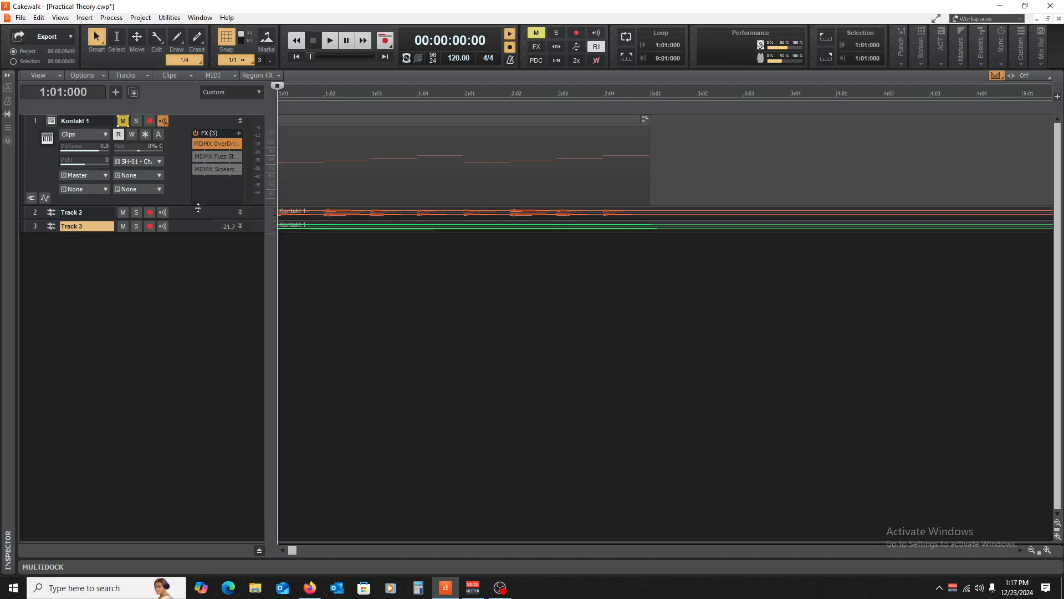
{"action": "left_click_drag", "start_coordinate": [197, 206], "coordinate": [191, 397]}
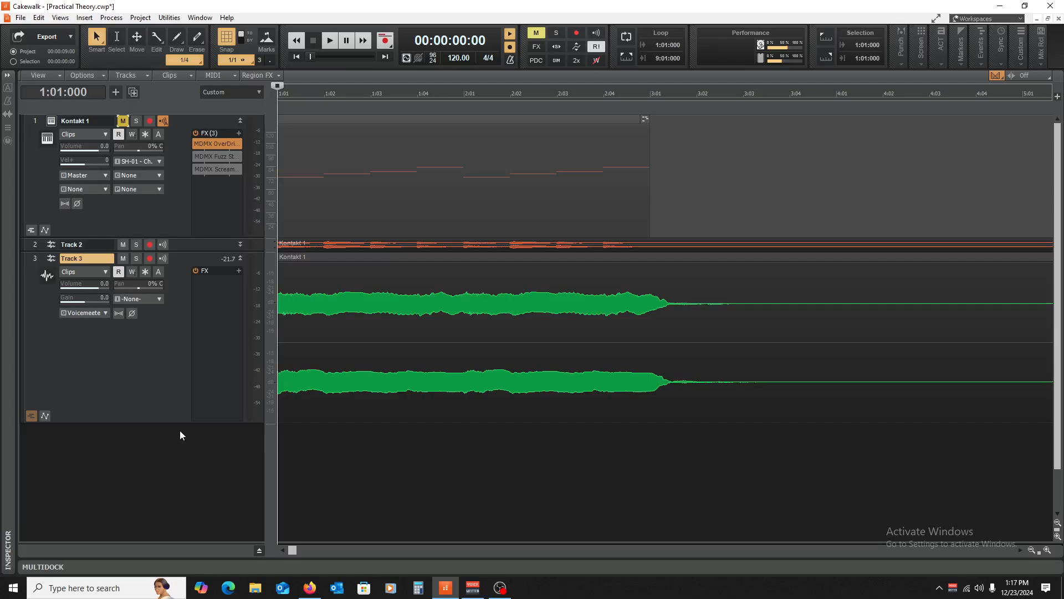
{"action": "left_click", "coordinate": [1046, 550]}
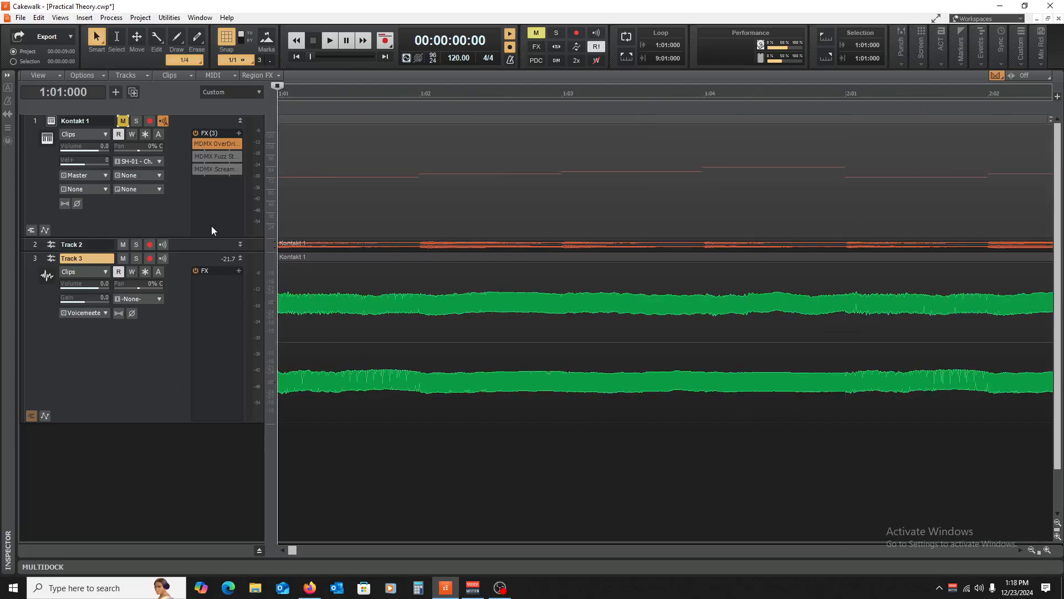
{"action": "left_click", "coordinate": [240, 258]}
{"action": "left_click", "coordinate": [122, 244]}
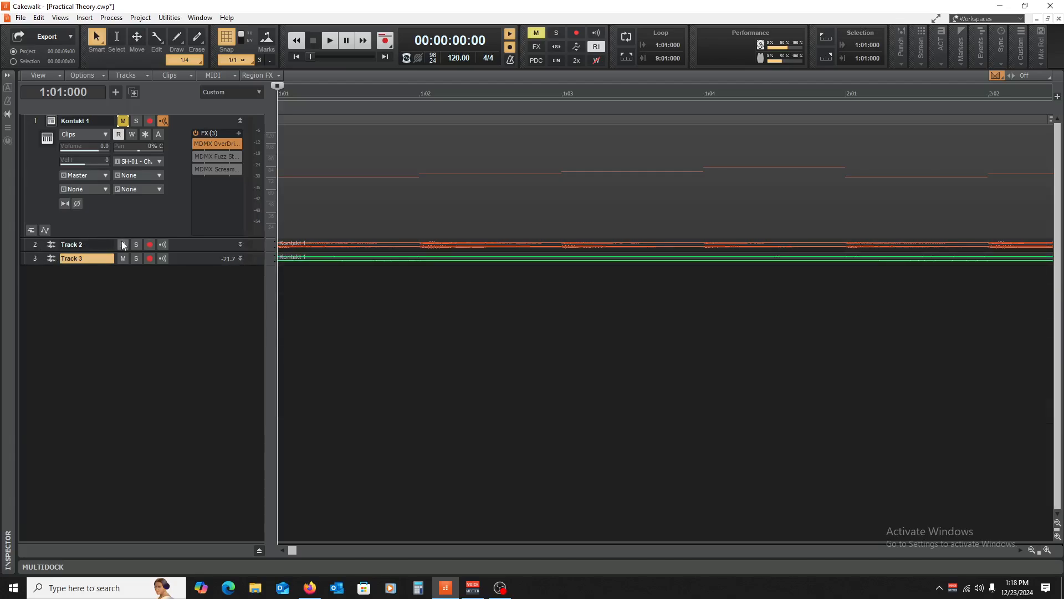
{"action": "left_click", "coordinate": [123, 258]}
{"action": "left_click", "coordinate": [123, 120]}
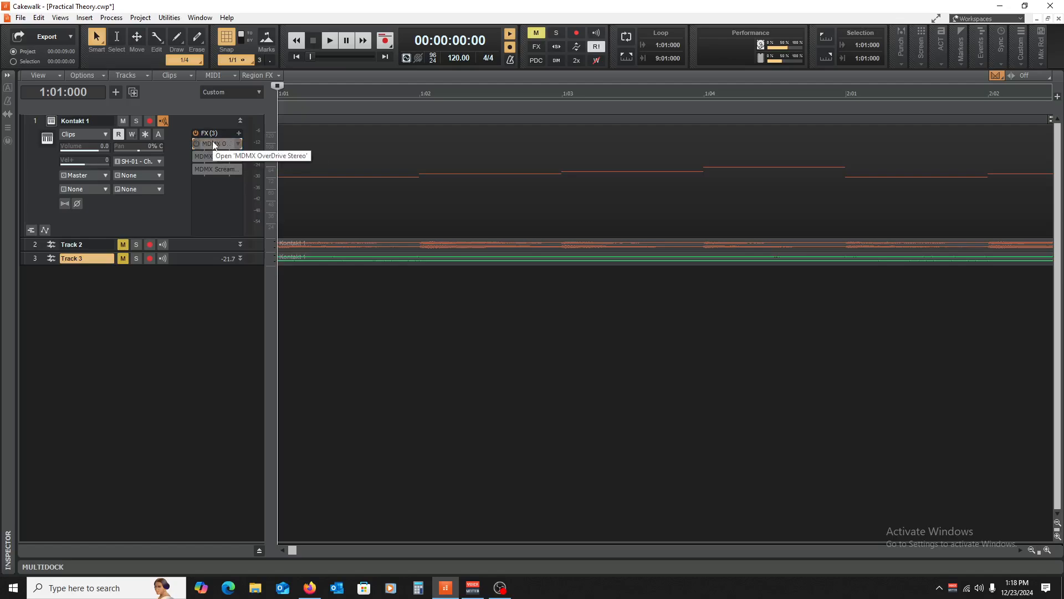
- Open Kontakt 1's MDMX OverDrive window and lower its GAIN from 16 to about 6.3
{"action": "double_click", "coordinate": [212, 142]}
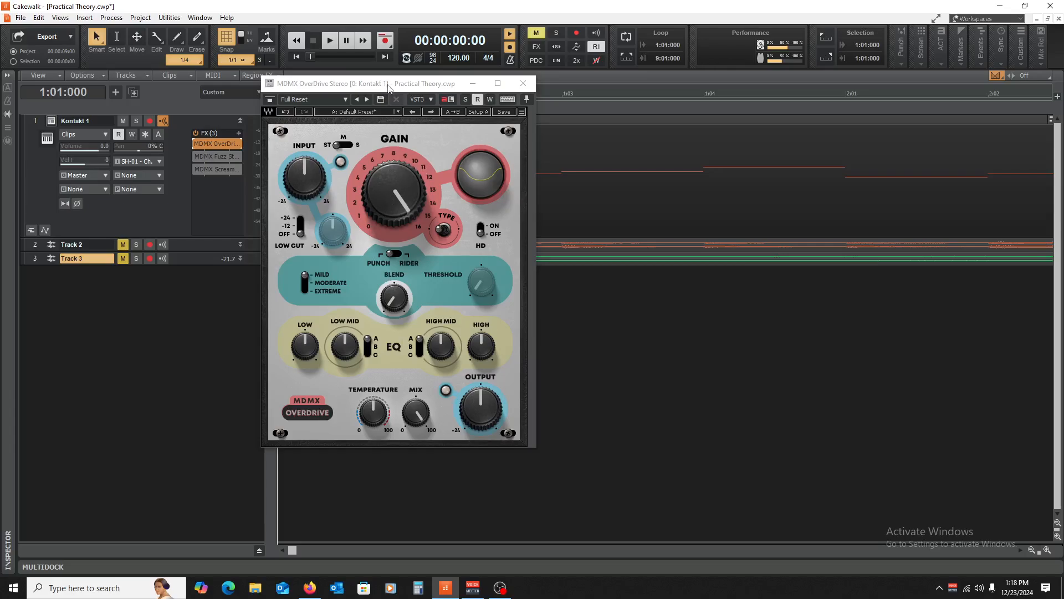
{"action": "left_click_drag", "start_coordinate": [389, 87], "coordinate": [481, 103]}
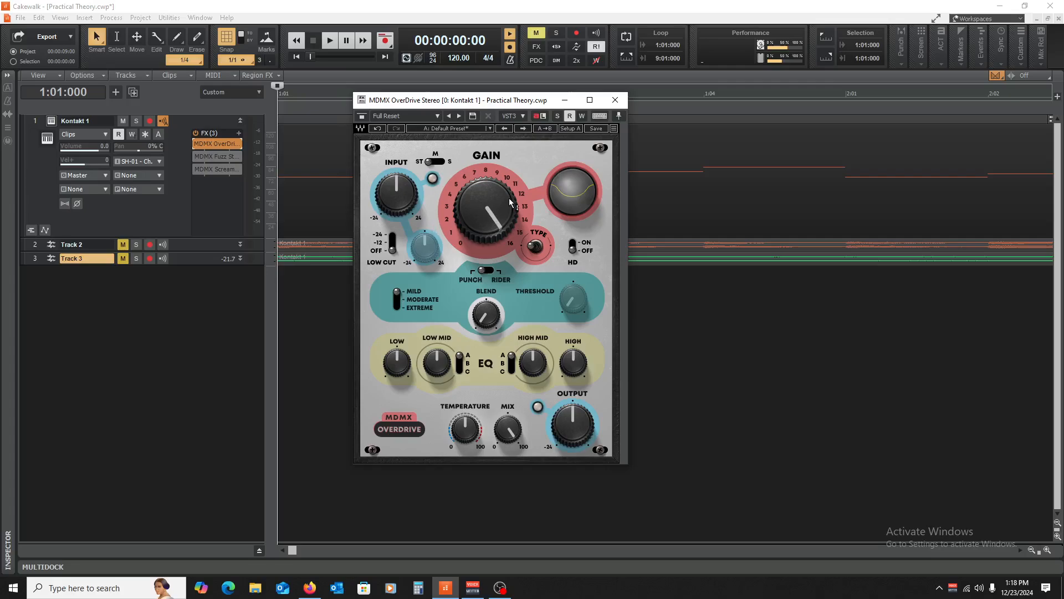
{"action": "mouse_move", "coordinate": [480, 203]}
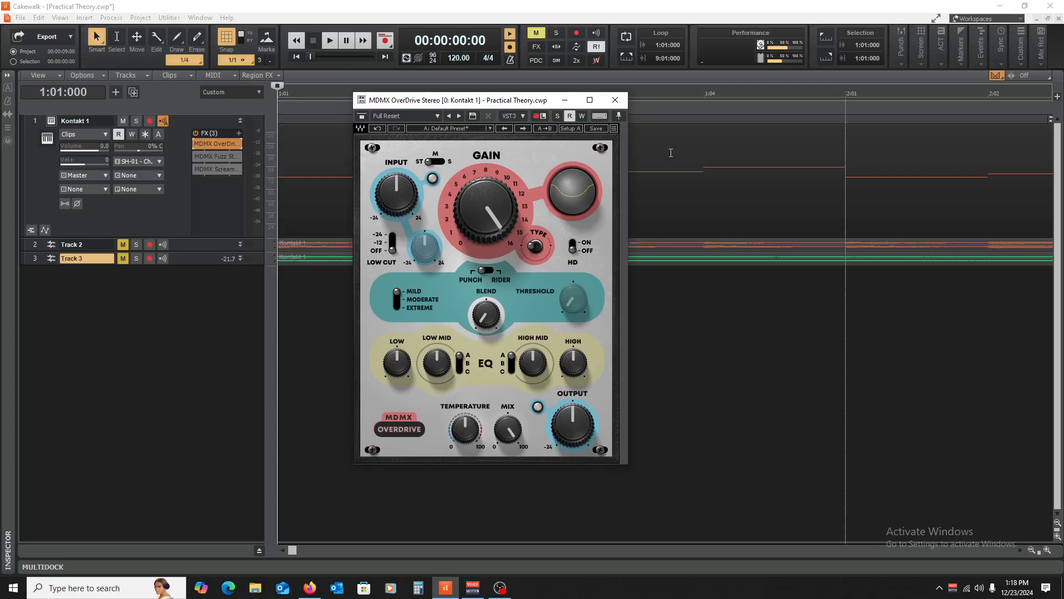
{"action": "mouse_move", "coordinate": [485, 208]}
{"action": "left_mouse_down"}
{"action": "mouse_move", "coordinate": [485, 261]}
{"action": "mouse_move", "coordinate": [485, 185]}
{"action": "mouse_move", "coordinate": [486, 228]}
{"action": "mouse_move", "coordinate": [486, 208]}
{"action": "left_mouse_up"}
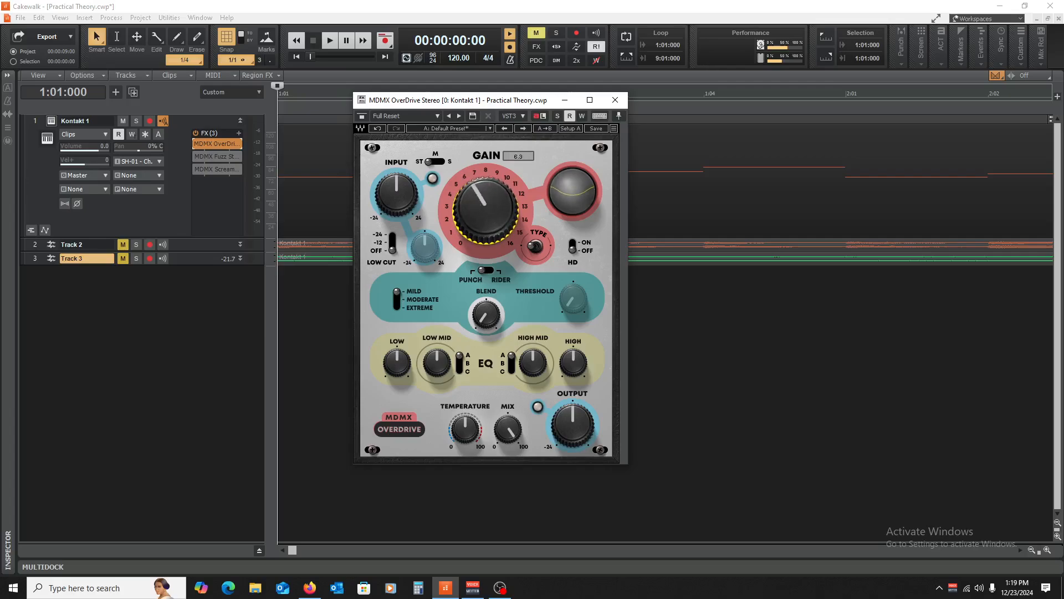
{"action": "left_click", "coordinate": [137, 125]}
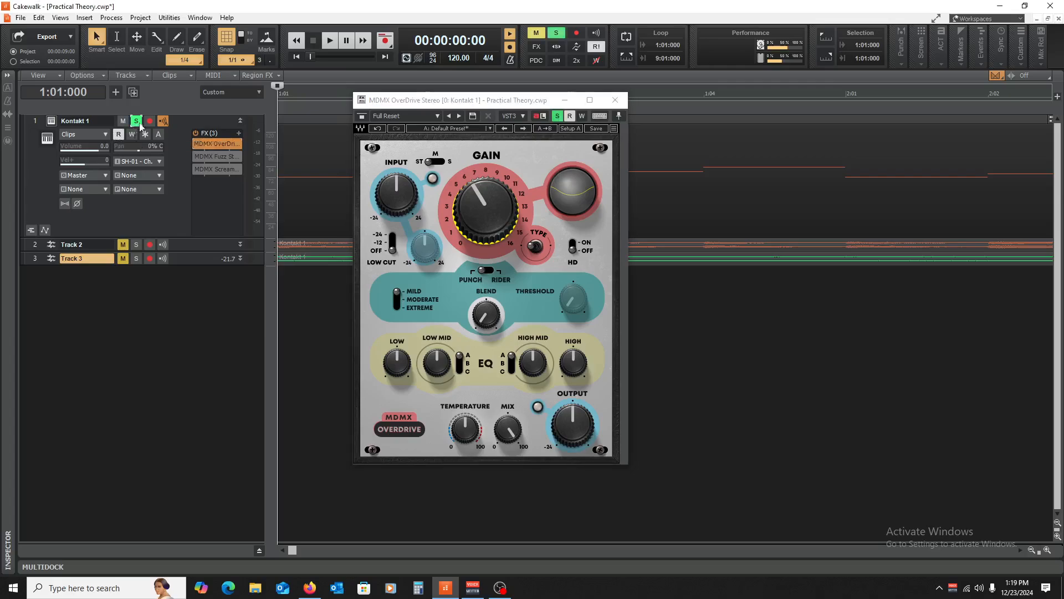
{"action": "key", "text": "space"}
{"action": "left_click_drag", "start_coordinate": [485, 208], "coordinate": [485, 234]}
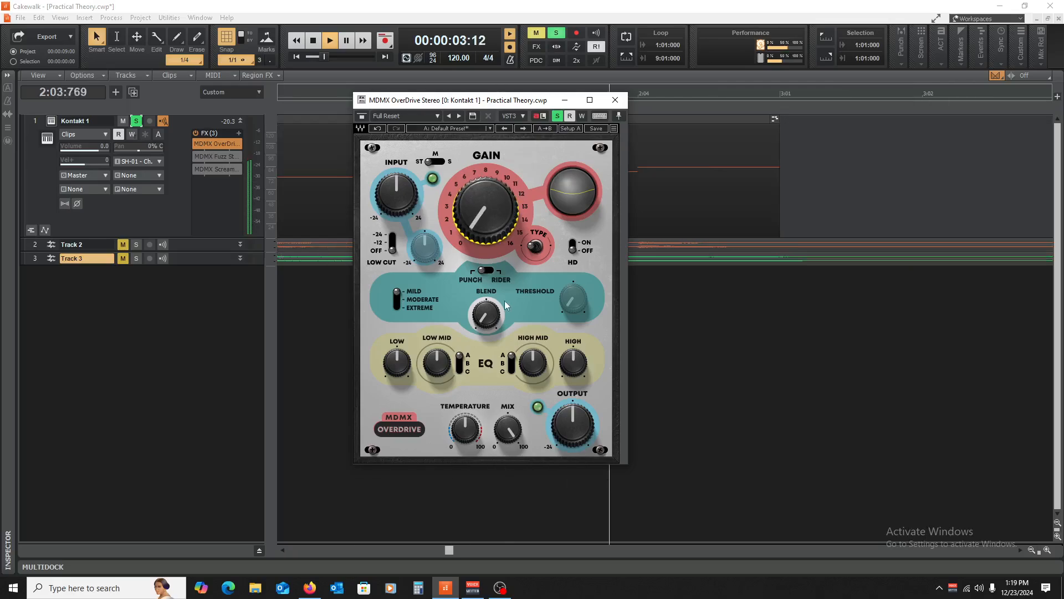
{"action": "key", "text": "space"}
{"action": "left_click_drag", "start_coordinate": [508, 427], "coordinate": [466, 420]}
{"action": "key", "text": "space"}
{"action": "key", "text": "space"}
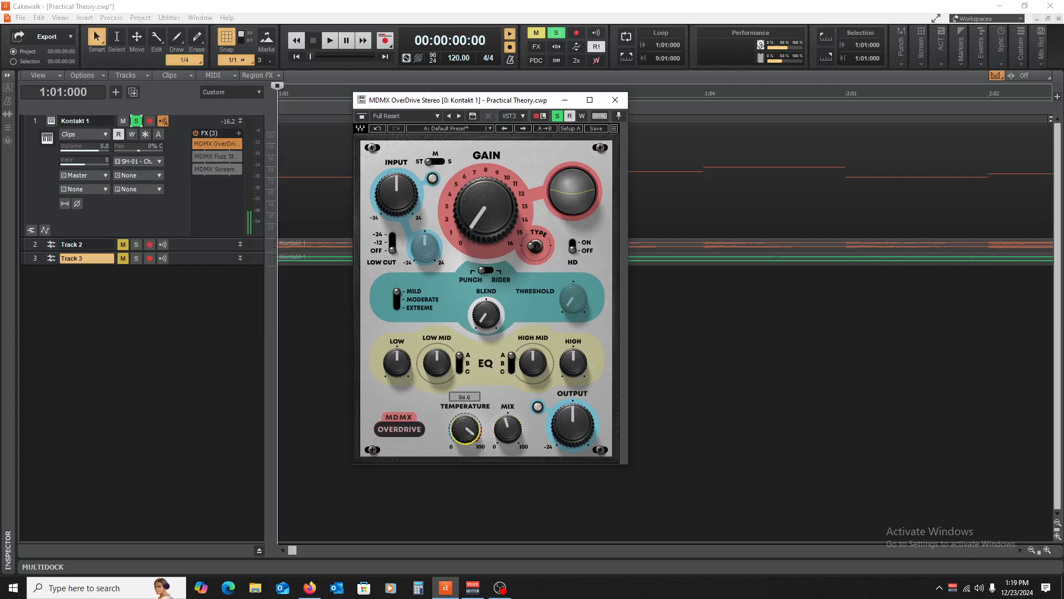
{"action": "key", "text": "space"}
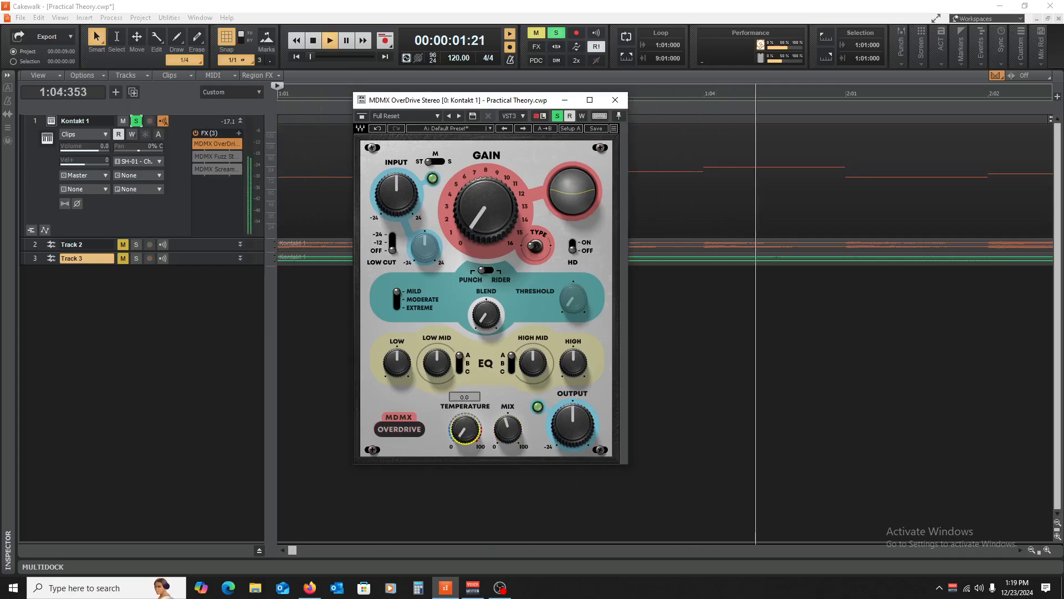
{"action": "key", "text": "space"}
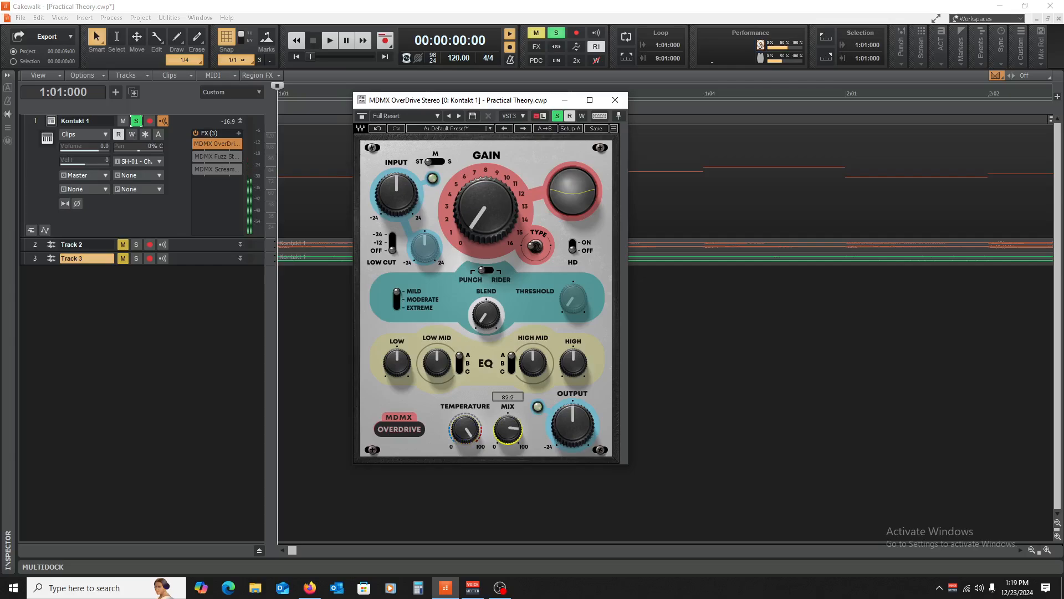
{"action": "key", "text": "space"}
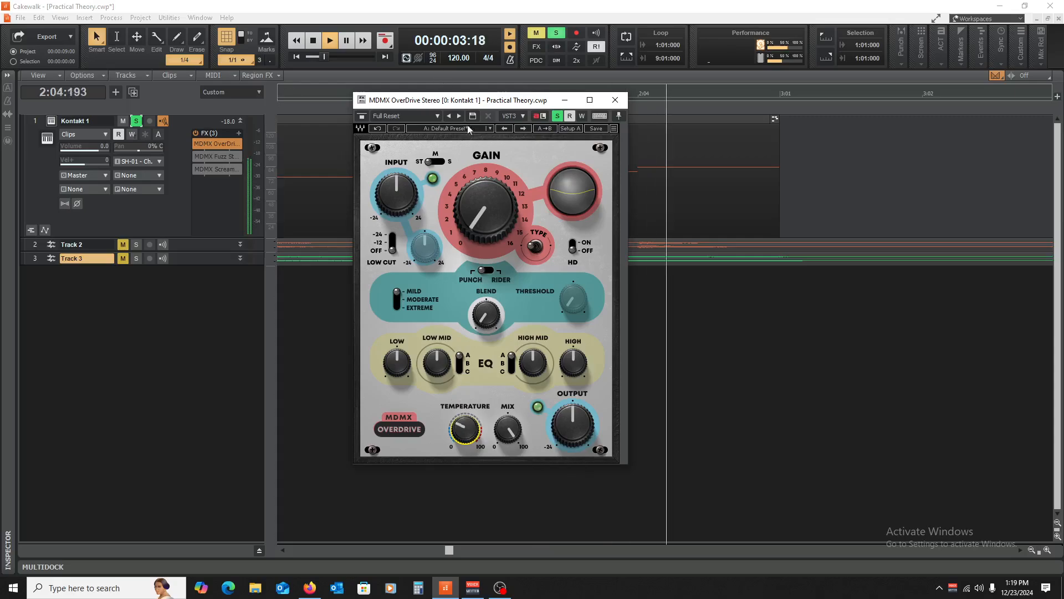
{"action": "key", "text": "space"}
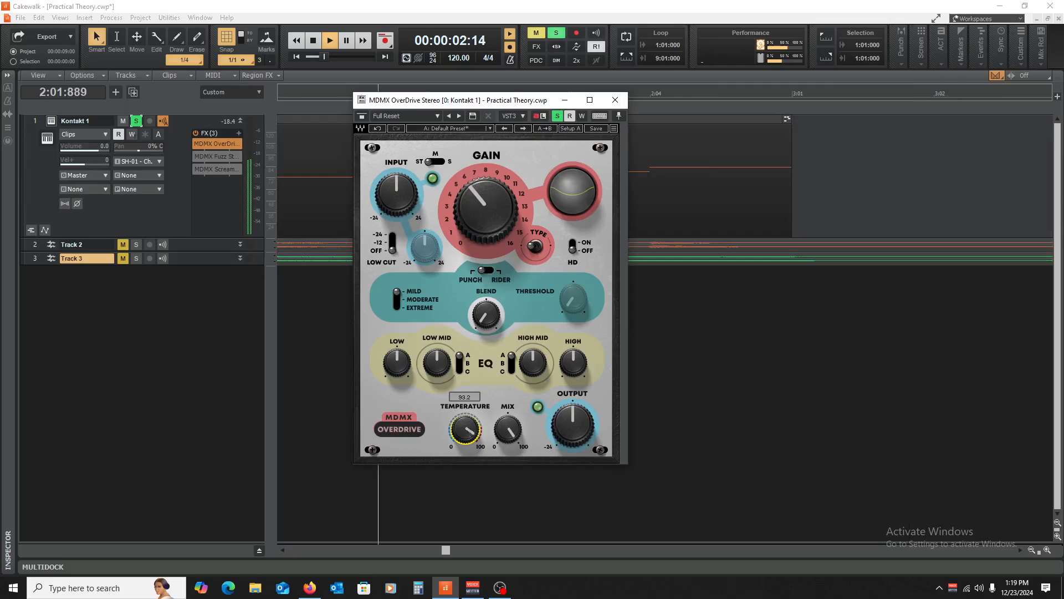
{"action": "key", "text": "space"}
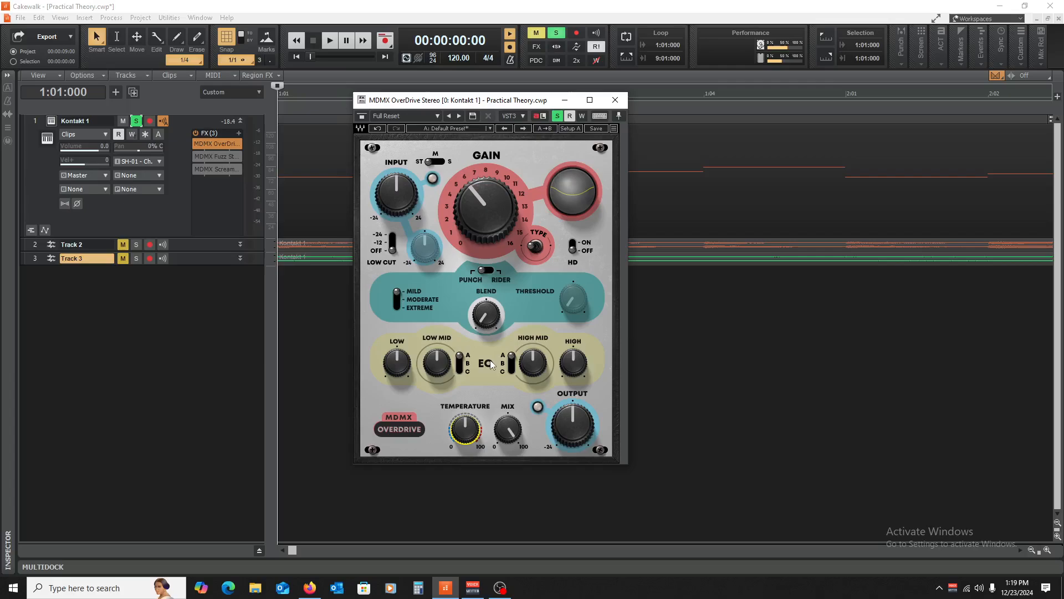
- Switch the OverDrive low-mid EQ band to C and boost its level
{"action": "left_click", "coordinate": [462, 363]}
{"action": "left_click", "coordinate": [448, 372]}
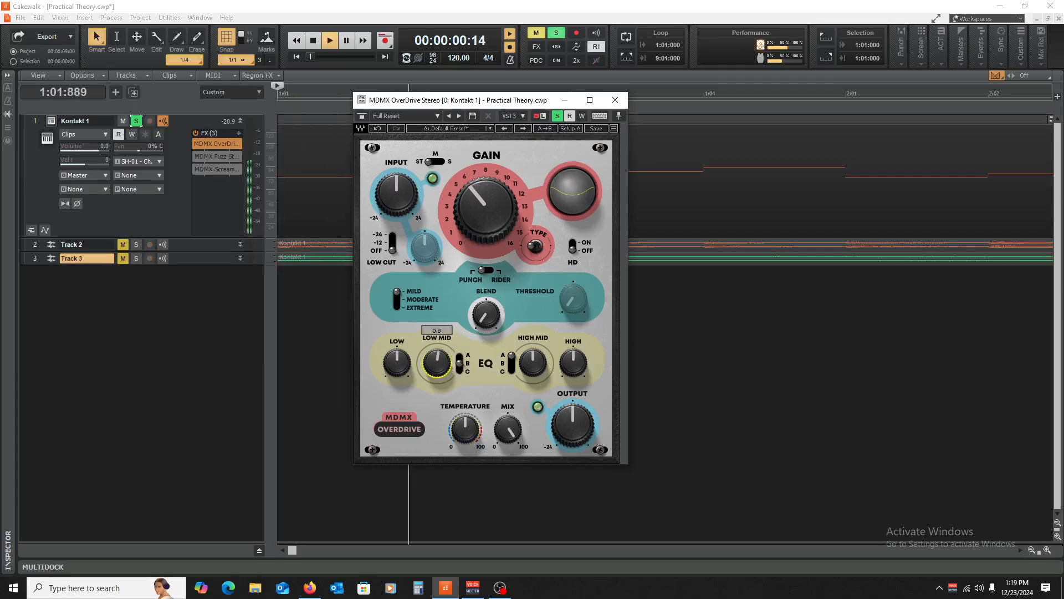
{"action": "left_click_drag", "start_coordinate": [449, 371], "coordinate": [448, 356]}
{"action": "left_click", "coordinate": [460, 361]}
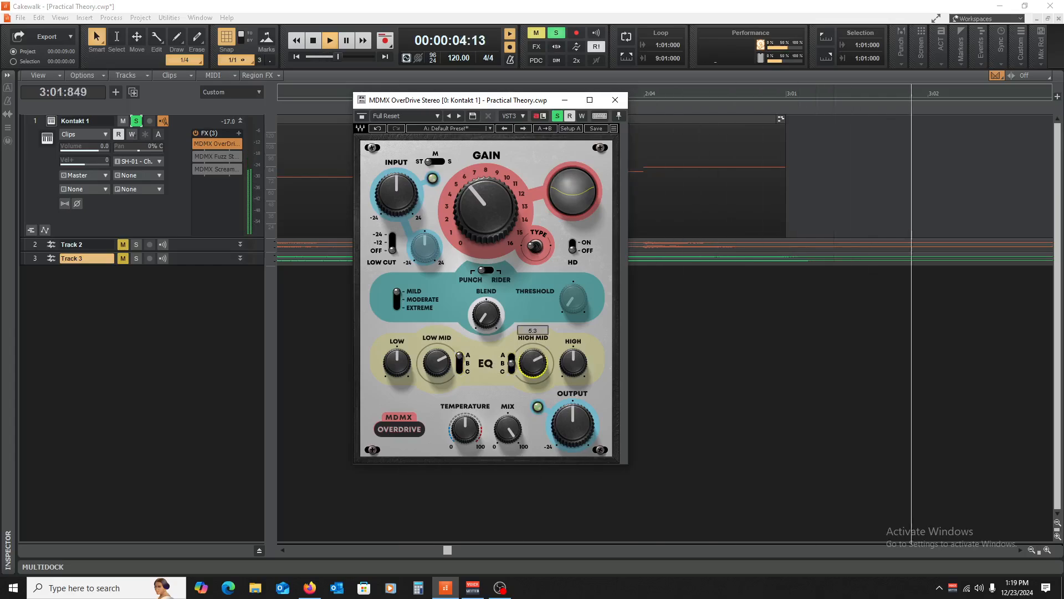
{"action": "key", "text": "space"}
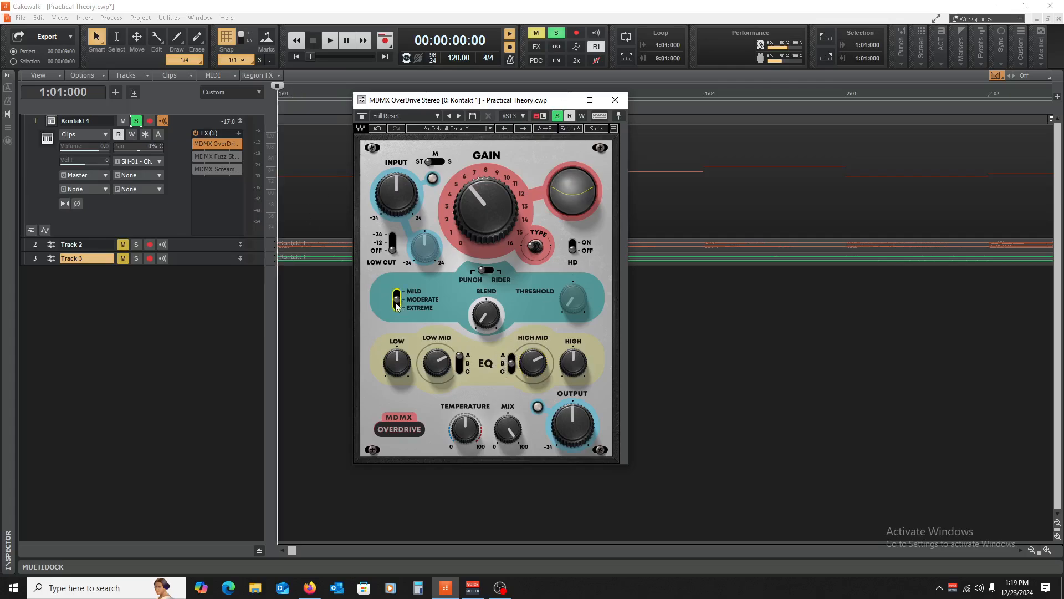
- Adjust Blend, choose Extreme mode, change the Type, enable HD, and close the OverDrive window
{"action": "left_click_drag", "start_coordinate": [482, 318], "coordinate": [482, 313]}
{"action": "key", "text": "space"}
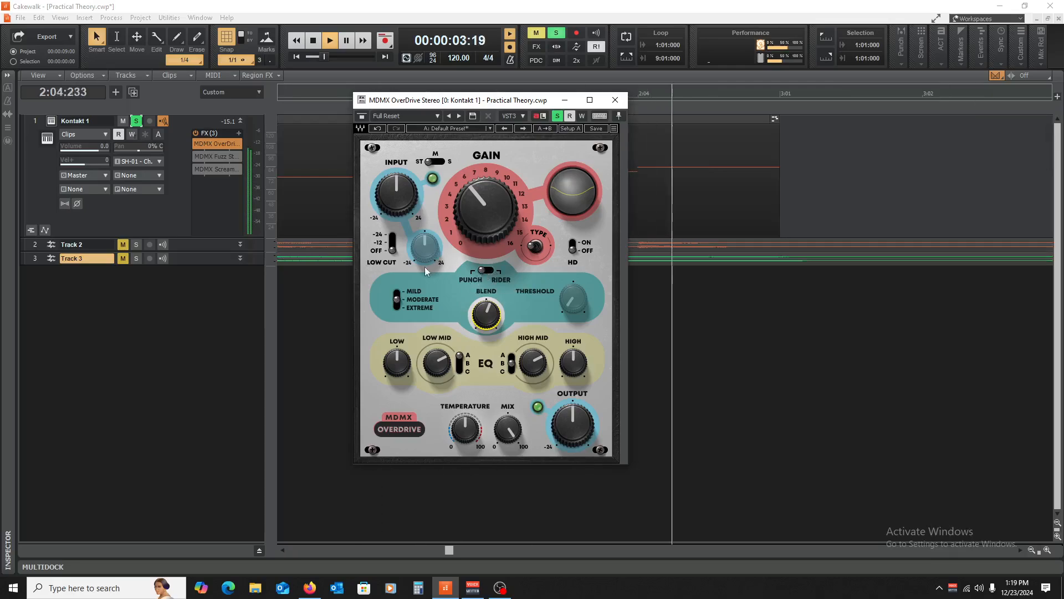
{"action": "left_click", "coordinate": [398, 308]}
{"action": "key", "text": "space"}
{"action": "key", "text": "space"}
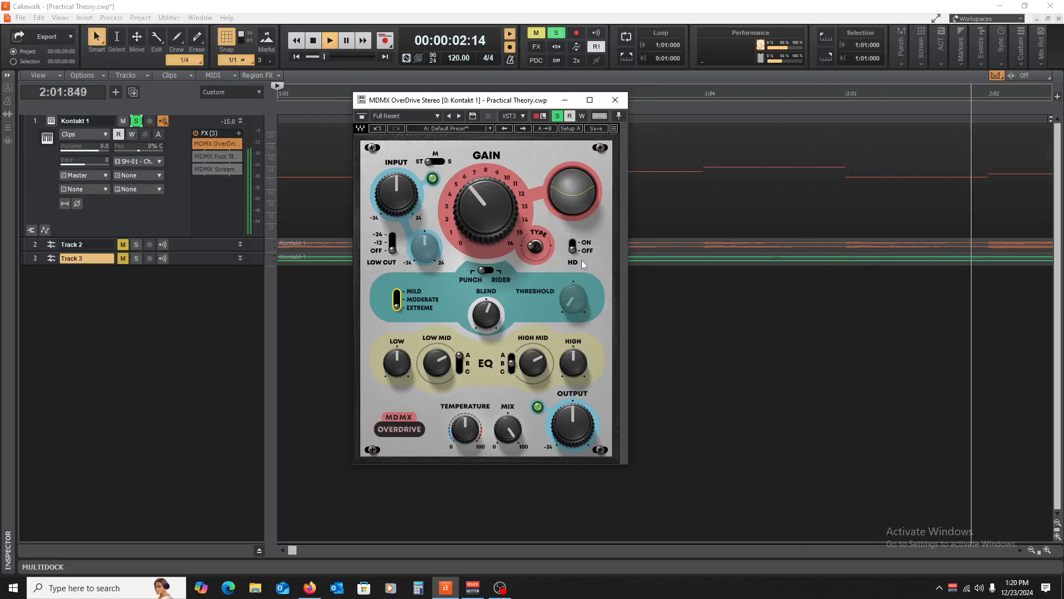
{"action": "left_click", "coordinate": [542, 249]}
{"action": "key", "text": "space"}
{"action": "key", "text": "space"}
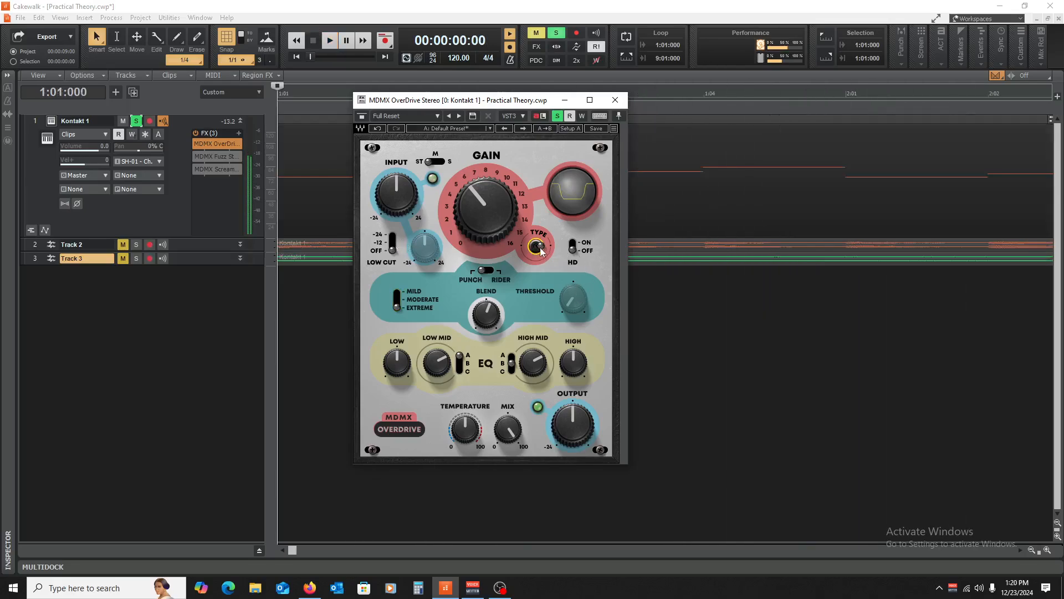
{"action": "left_click", "coordinate": [572, 244]}
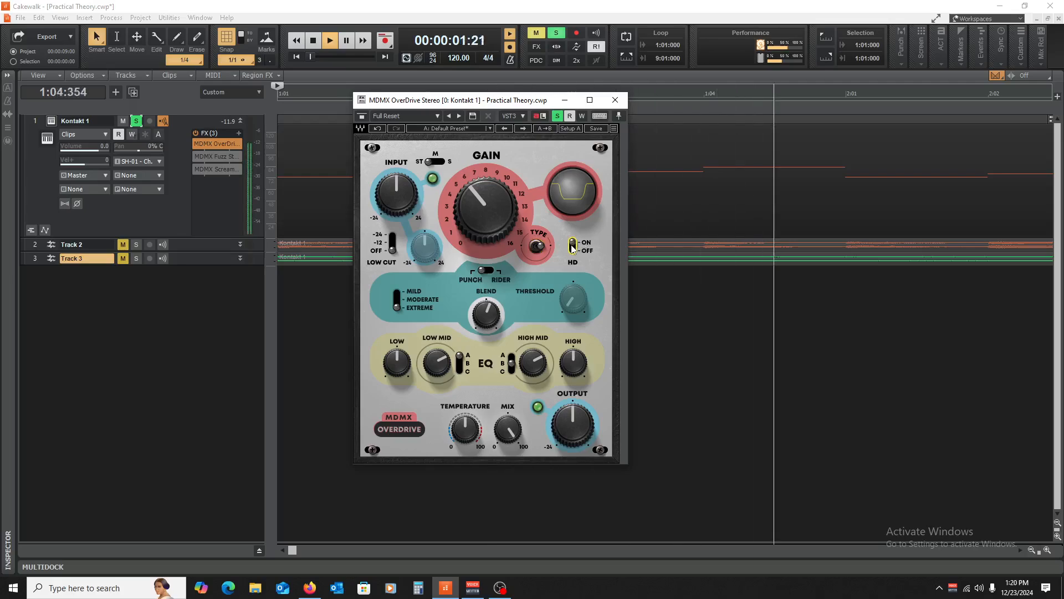
{"action": "key", "text": "space"}
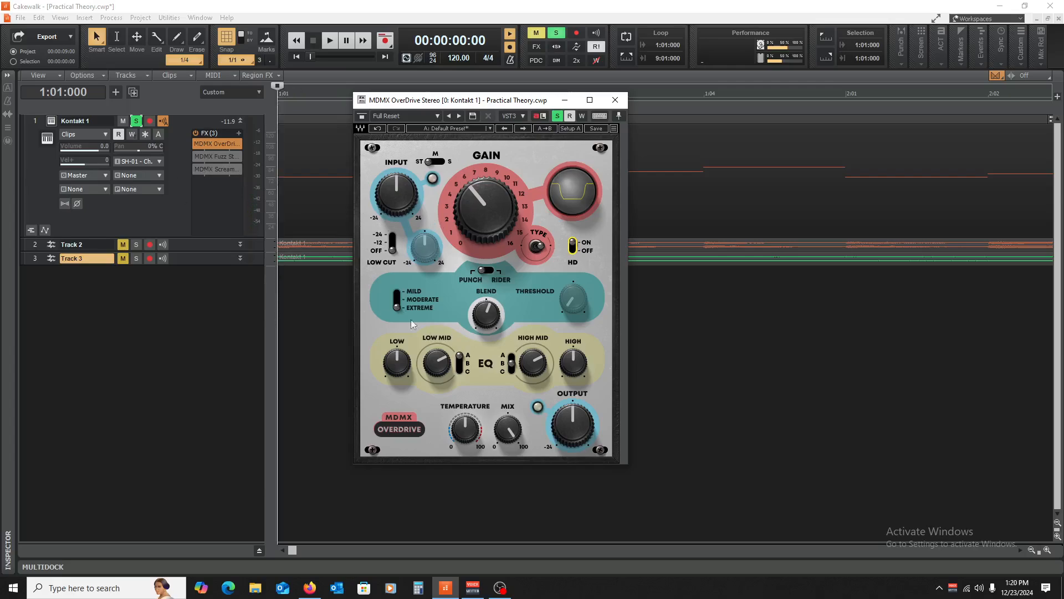
{"action": "left_click", "coordinate": [615, 100]}
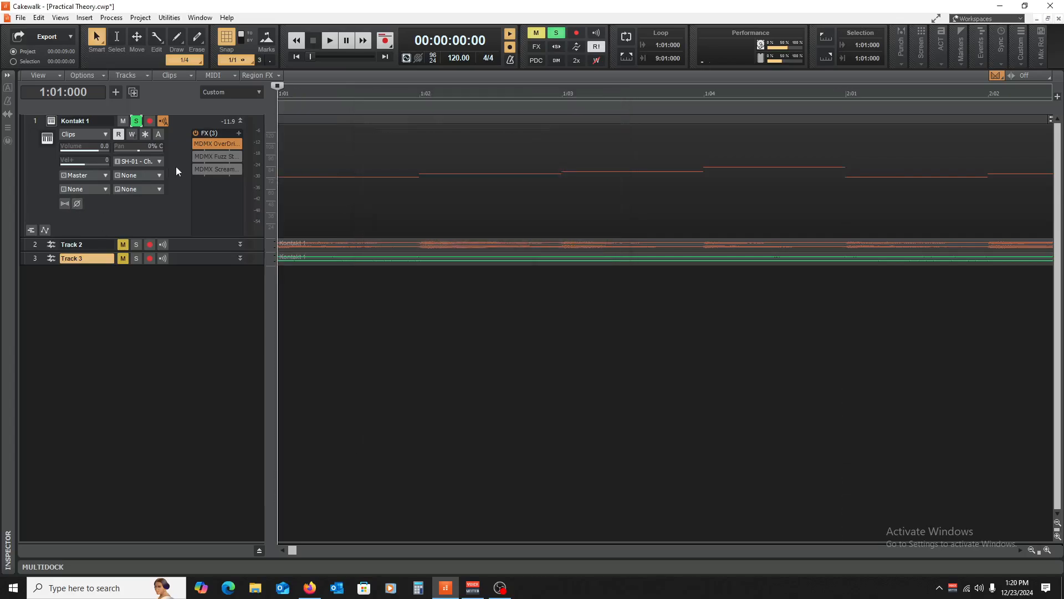
- Open MDMX Fuzz, re-enable it, and set its gain to about 10.9
{"action": "double_click", "coordinate": [204, 154]}
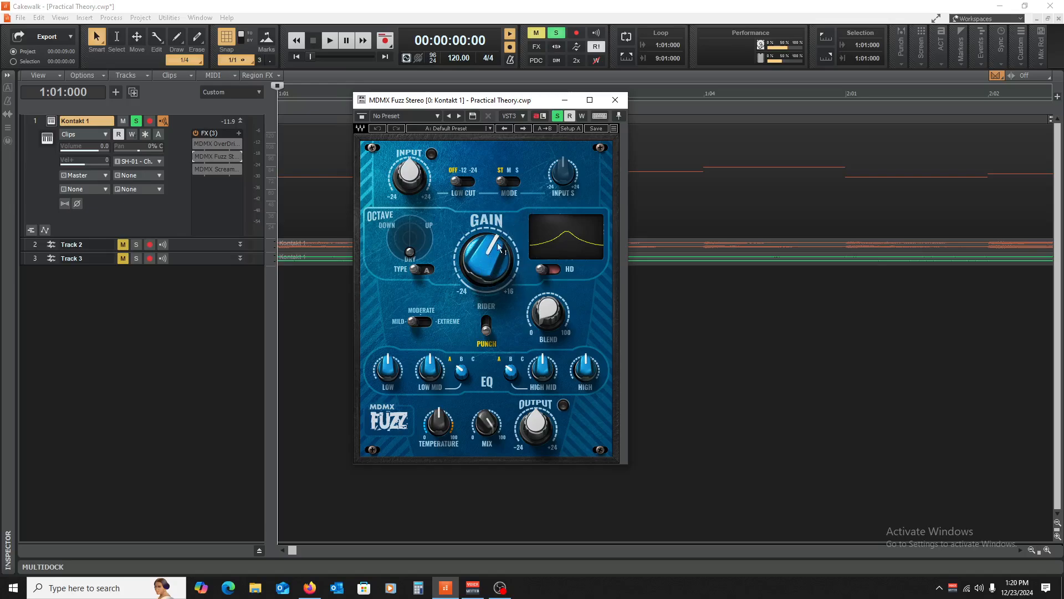
{"action": "left_click_drag", "start_coordinate": [491, 266], "coordinate": [491, 291]}
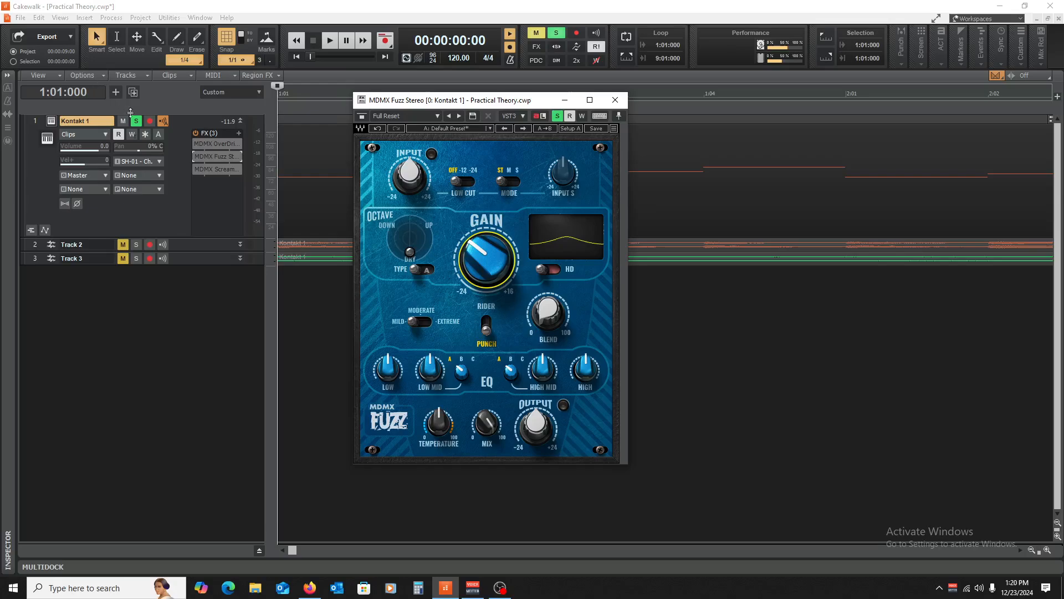
{"action": "key", "text": "space"}
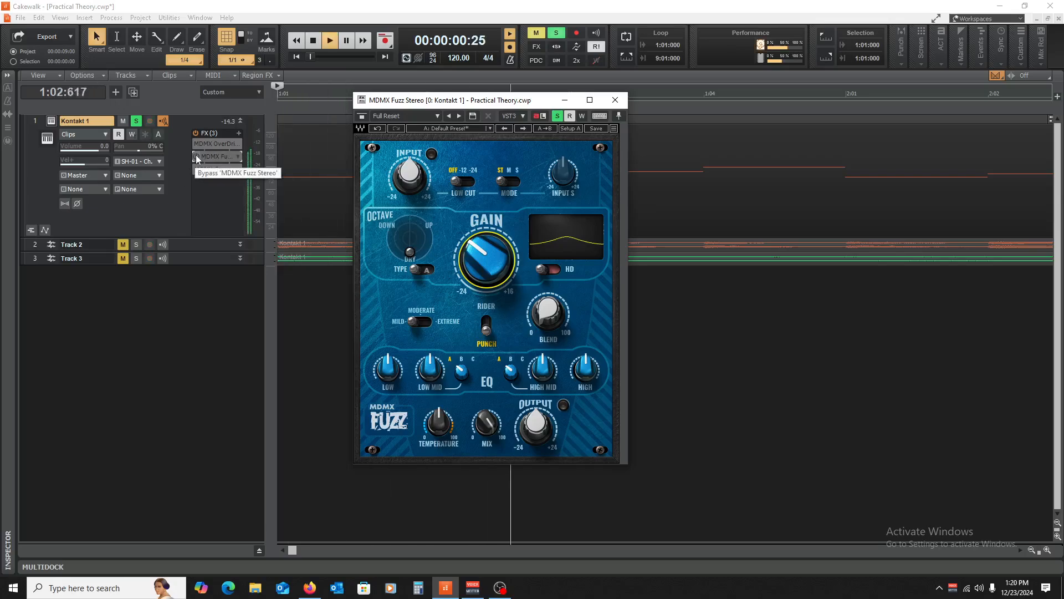
{"action": "key", "text": "space"}
{"action": "left_click", "coordinate": [197, 157]}
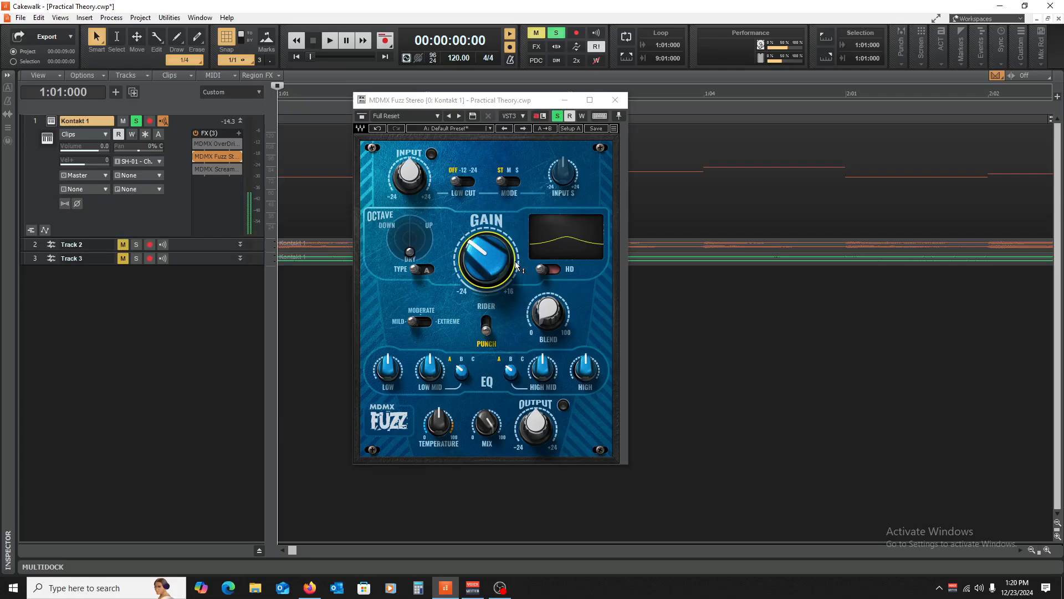
{"action": "key", "text": "space"}
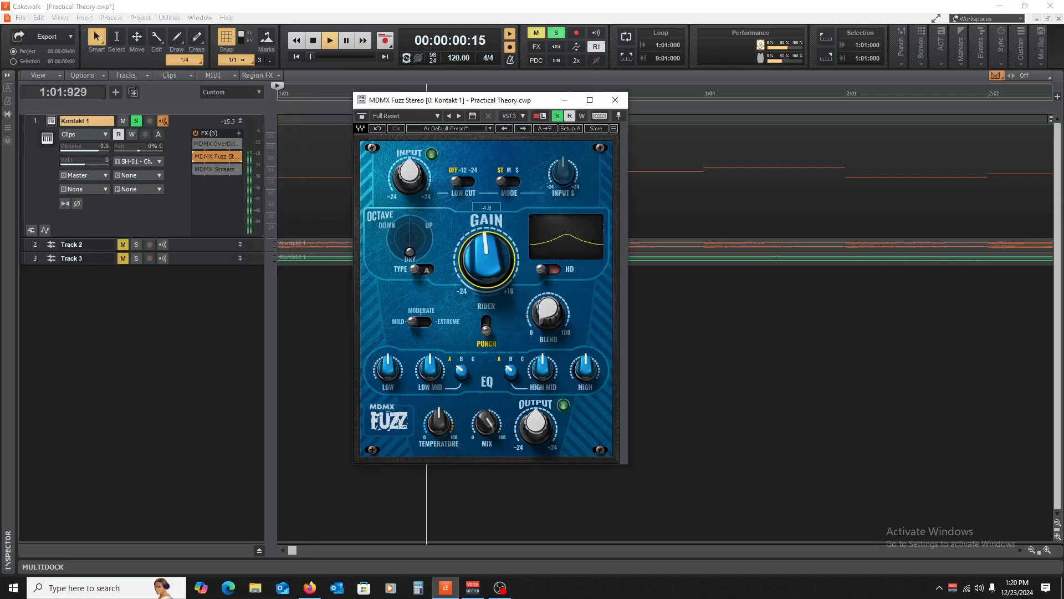
{"action": "left_click_drag", "start_coordinate": [490, 257], "coordinate": [490, 215]}
{"action": "key", "text": "space"}
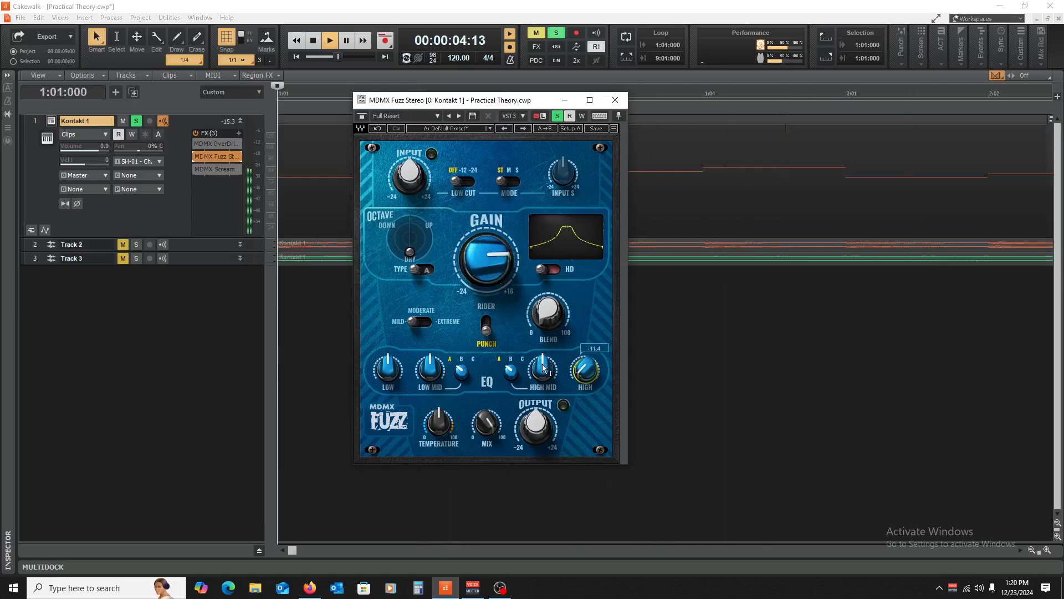
- Lower the high-mid EQ, switch its band from A to C, and raise low-mid to 4.4
{"action": "left_click_drag", "start_coordinate": [532, 378], "coordinate": [532, 383]}
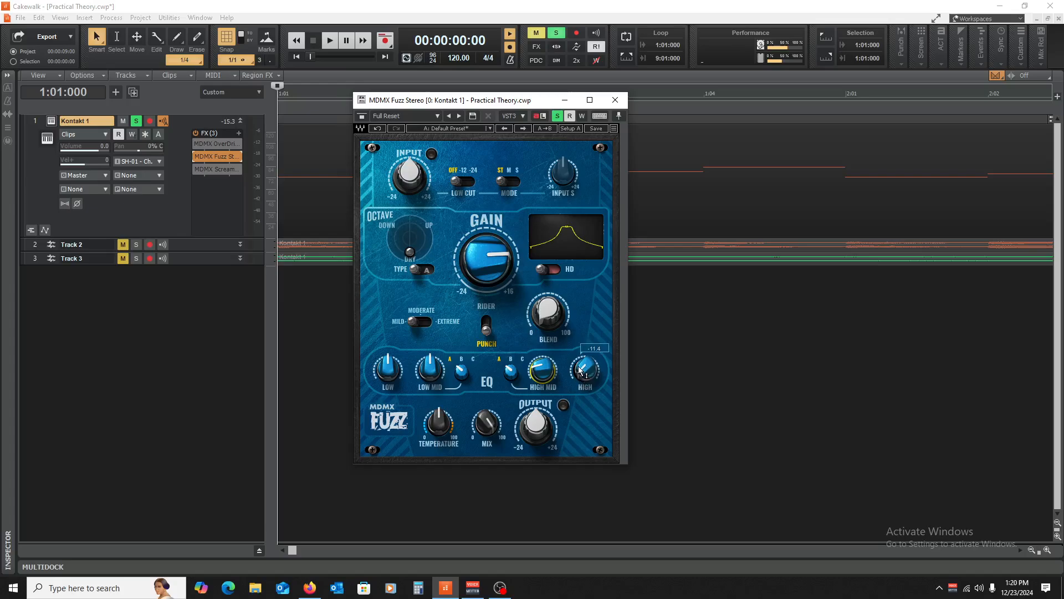
{"action": "key", "text": "space"}
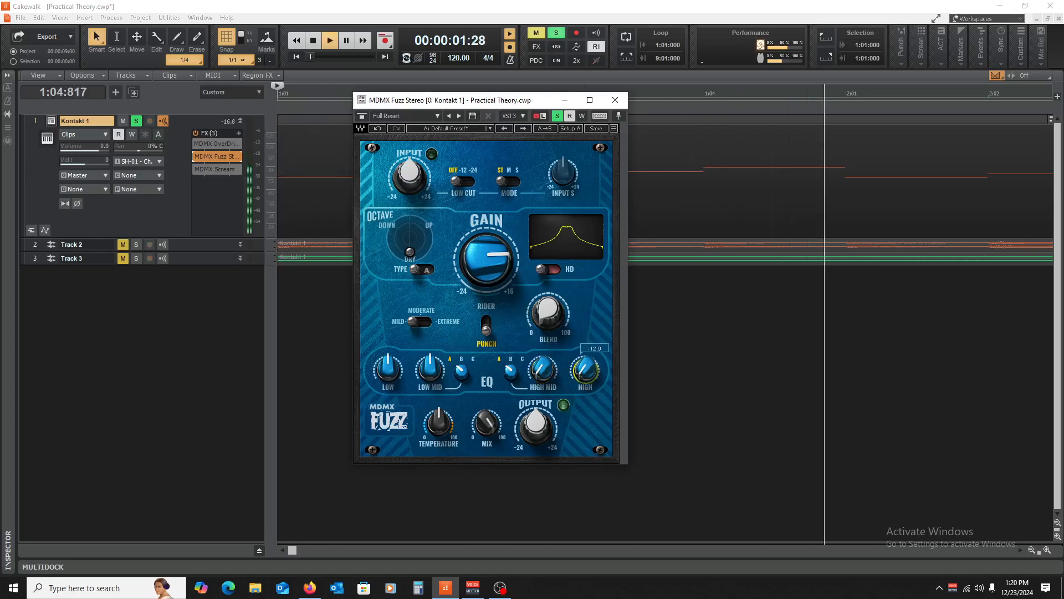
{"action": "left_click_drag", "start_coordinate": [506, 374], "coordinate": [506, 355]}
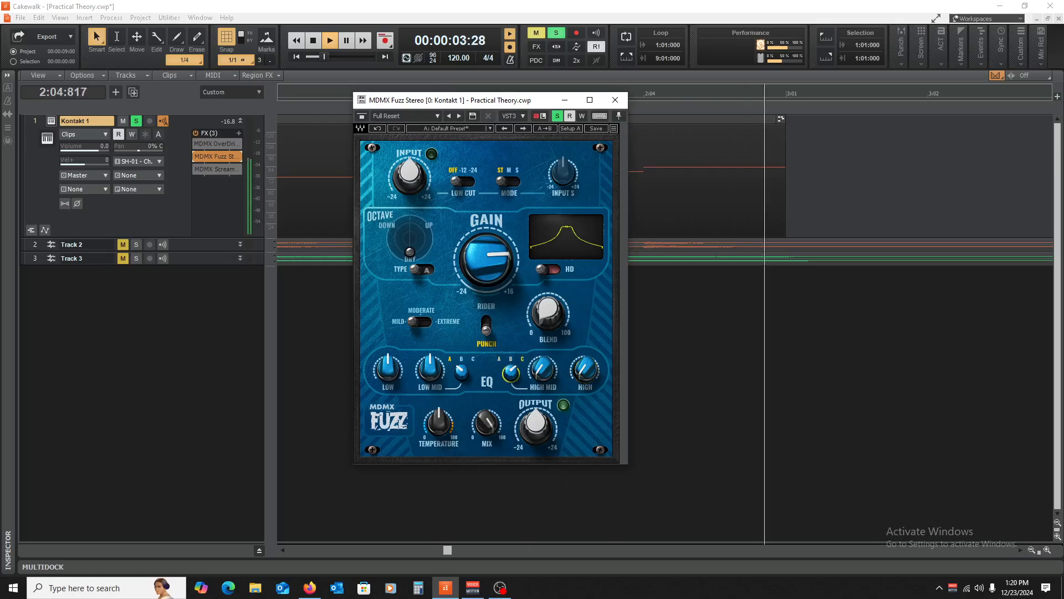
{"action": "key", "text": "space"}
{"action": "key", "text": "space"}
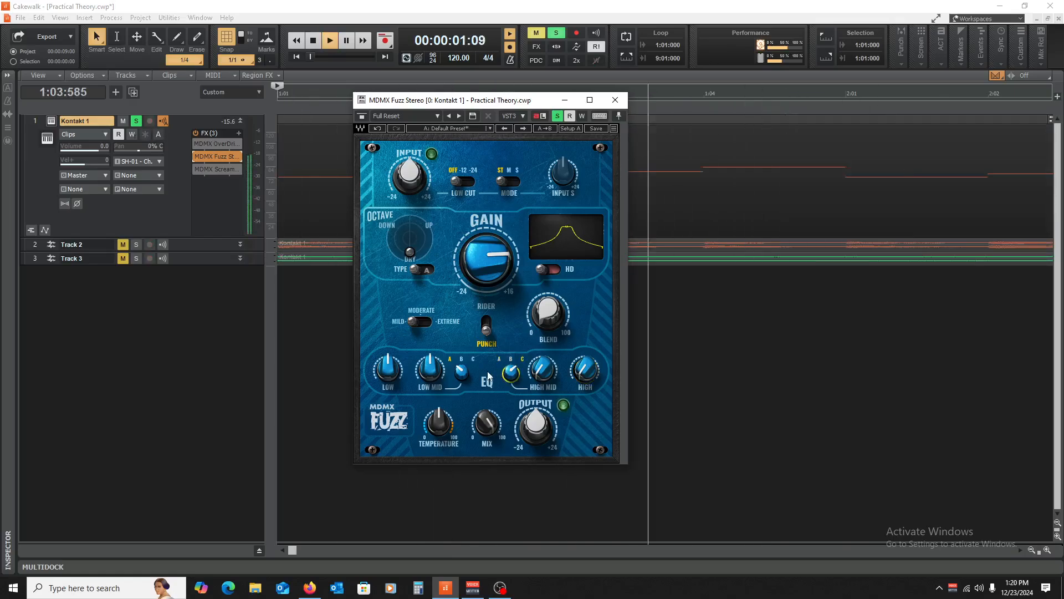
{"action": "mouse_move", "coordinate": [429, 374]}
{"action": "left_mouse_down"}
{"action": "mouse_move", "coordinate": [429, 356]}
{"action": "mouse_move", "coordinate": [388, 366]}
{"action": "mouse_move", "coordinate": [387, 349]}
{"action": "mouse_move", "coordinate": [430, 389]}
{"action": "left_mouse_up"}
{"action": "key", "text": "space"}
{"action": "key", "text": "space"}
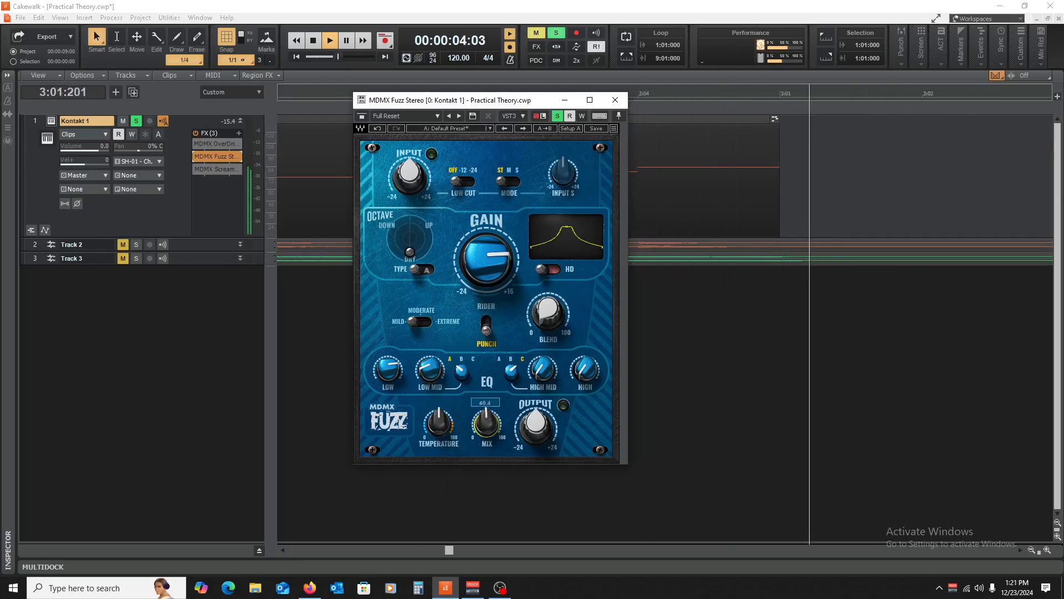
- Set Fuzz mix to about 32.8, enable HD, move Octave toward Down, and close the window
{"action": "left_click_drag", "start_coordinate": [487, 424], "coordinate": [487, 423]}
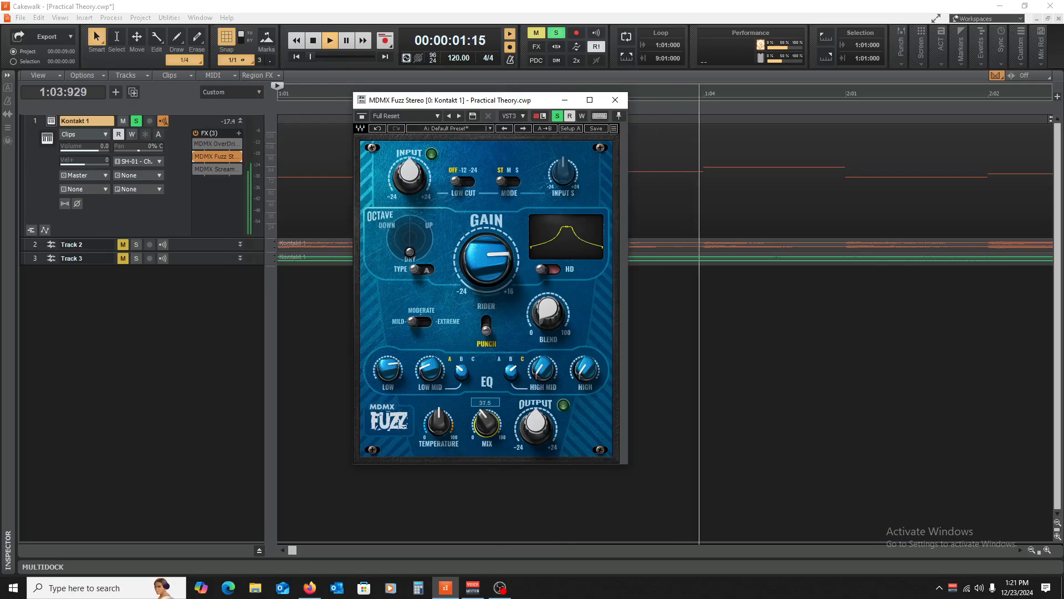
{"action": "left_click", "coordinate": [559, 270]}
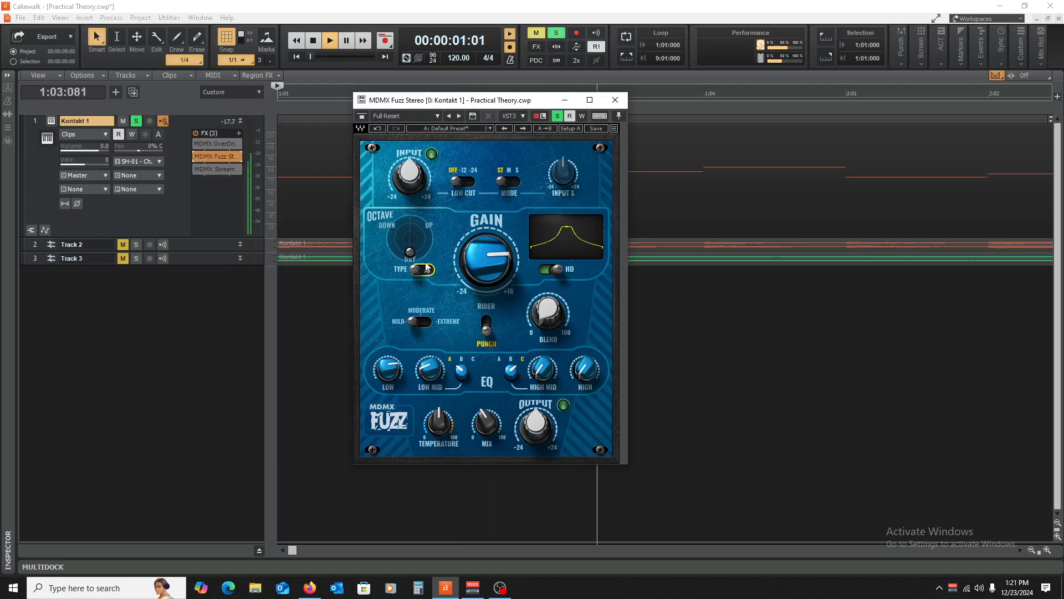
{"action": "left_click_drag", "start_coordinate": [409, 253], "coordinate": [398, 229]}
{"action": "key", "text": "w"}
{"action": "key", "text": "space"}
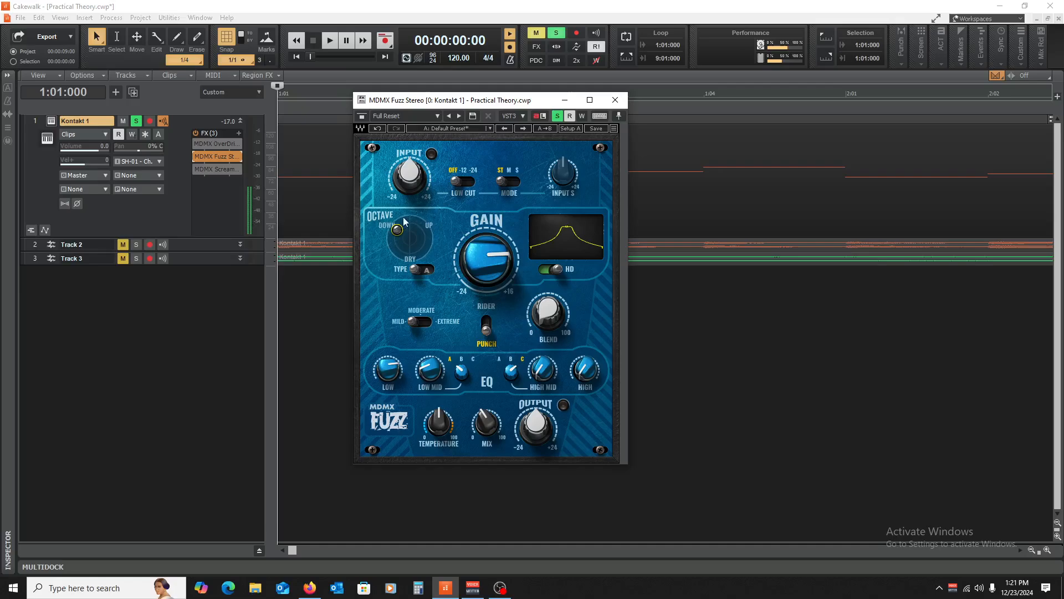
{"action": "left_click", "coordinate": [615, 100]}
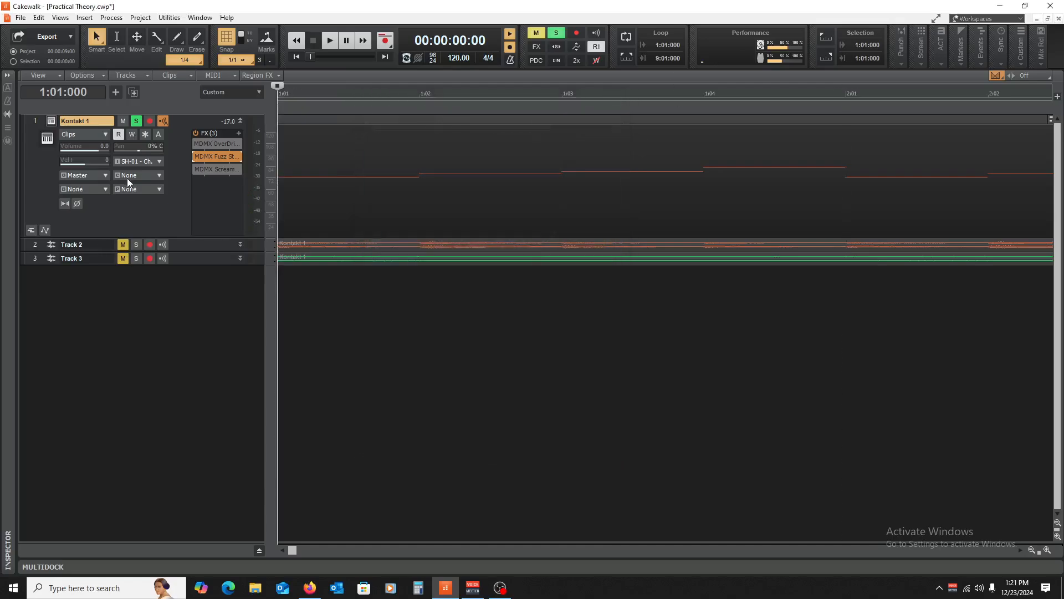
- Insert Abbey Road Saturator Stereo from Distortion/Tape into Kontakt 1's effects rack
{"action": "right_click", "coordinate": [215, 196]}
{"action": "mouse_move", "coordinate": [288, 224]}
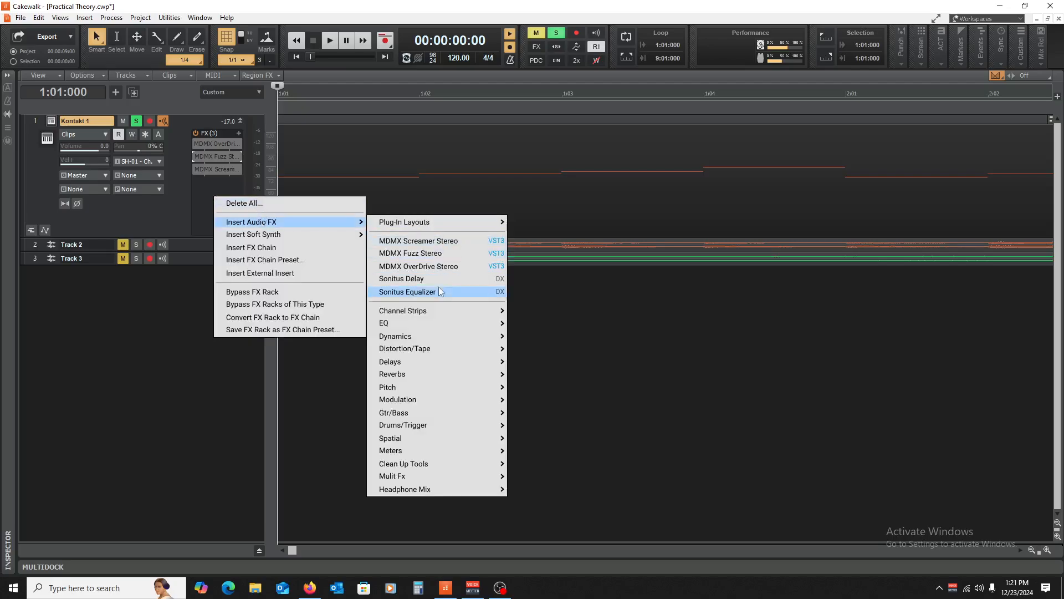
{"action": "mouse_move", "coordinate": [445, 337]}
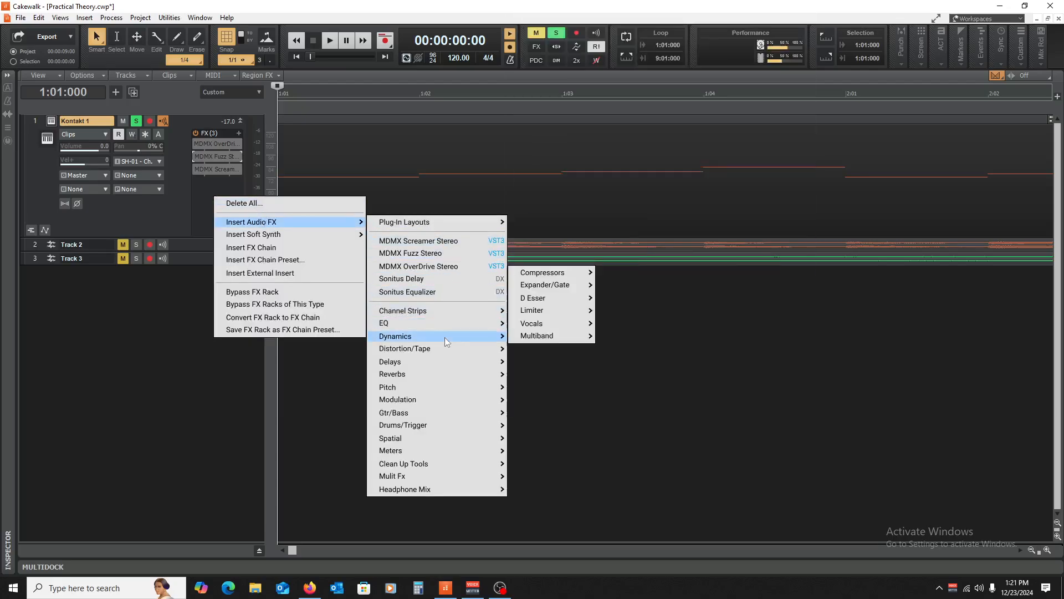
{"action": "mouse_move", "coordinate": [465, 351]}
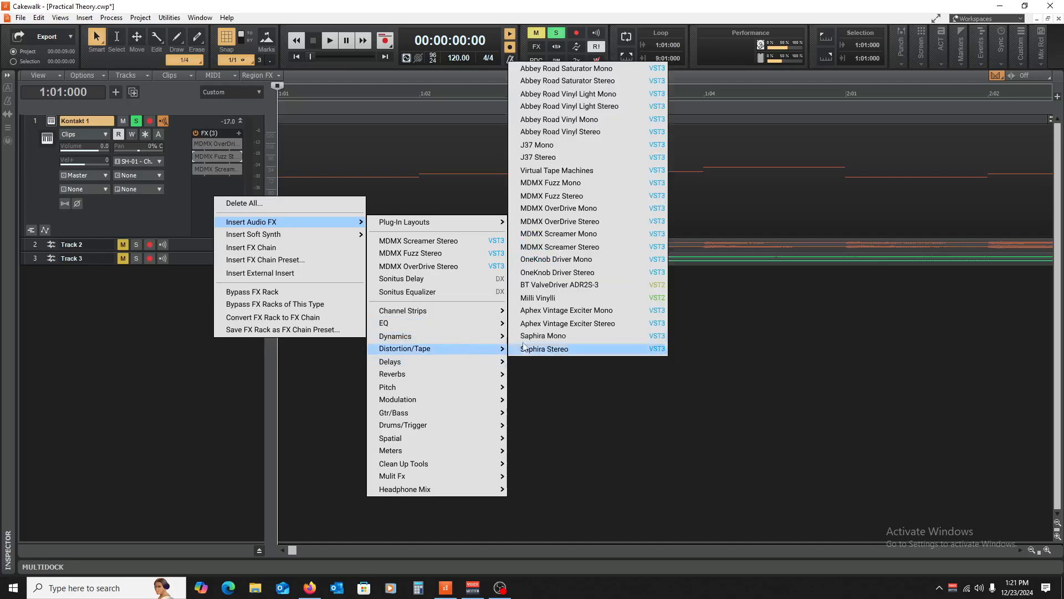
{"action": "left_click", "coordinate": [566, 80]}
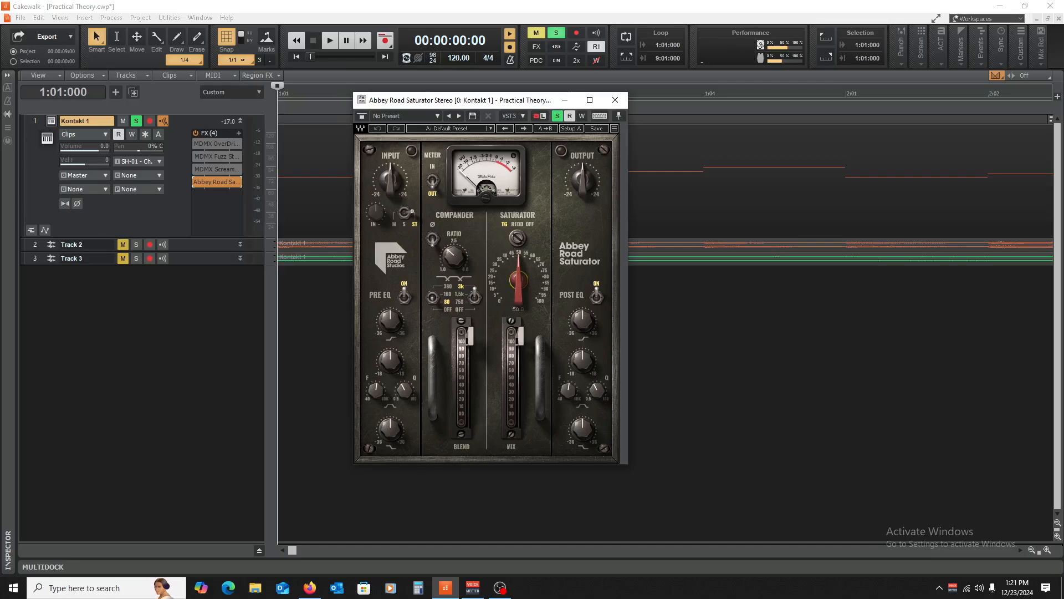
- Set the saturator drive to 42.8 and gain to 100.0, preview, and close it
{"action": "left_click_drag", "start_coordinate": [518, 280], "coordinate": [518, 311]}
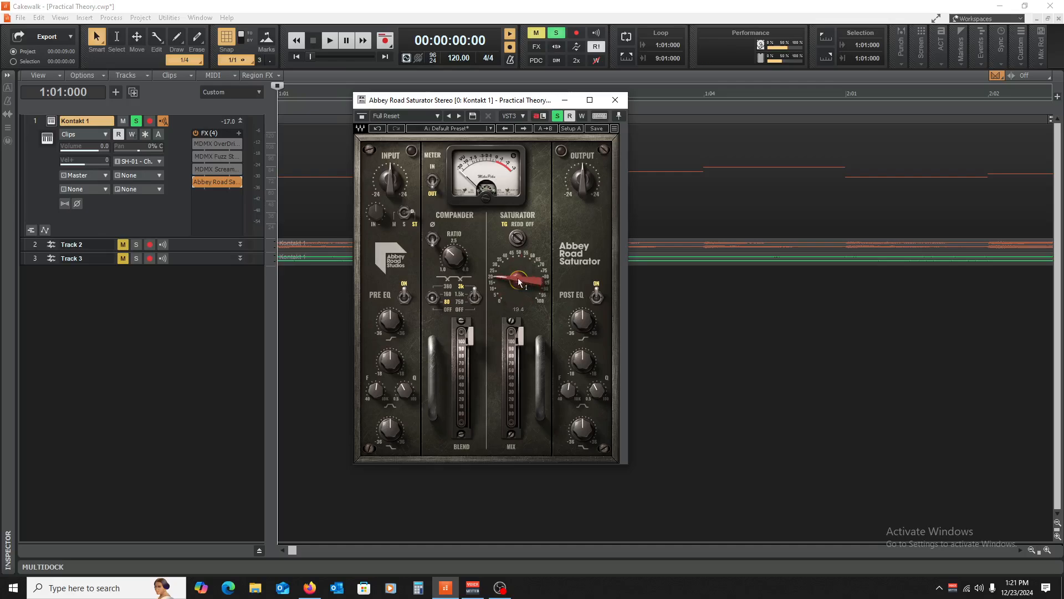
{"action": "key", "text": "space"}
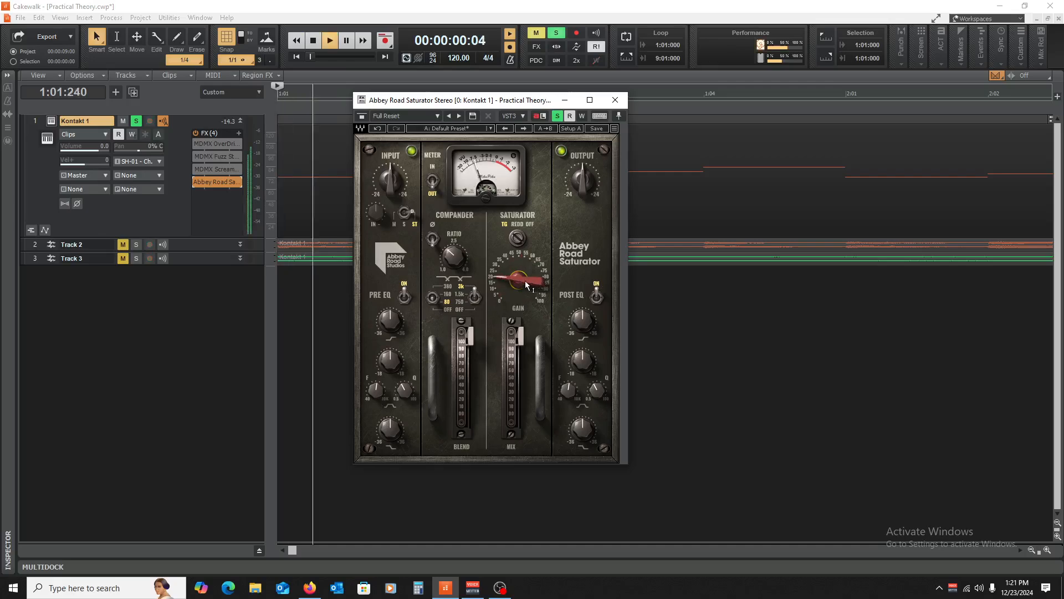
{"action": "mouse_move", "coordinate": [524, 280]}
{"action": "left_mouse_down"}
{"action": "mouse_move", "coordinate": [524, 252]}
{"action": "mouse_move", "coordinate": [525, 280]}
{"action": "left_mouse_up"}
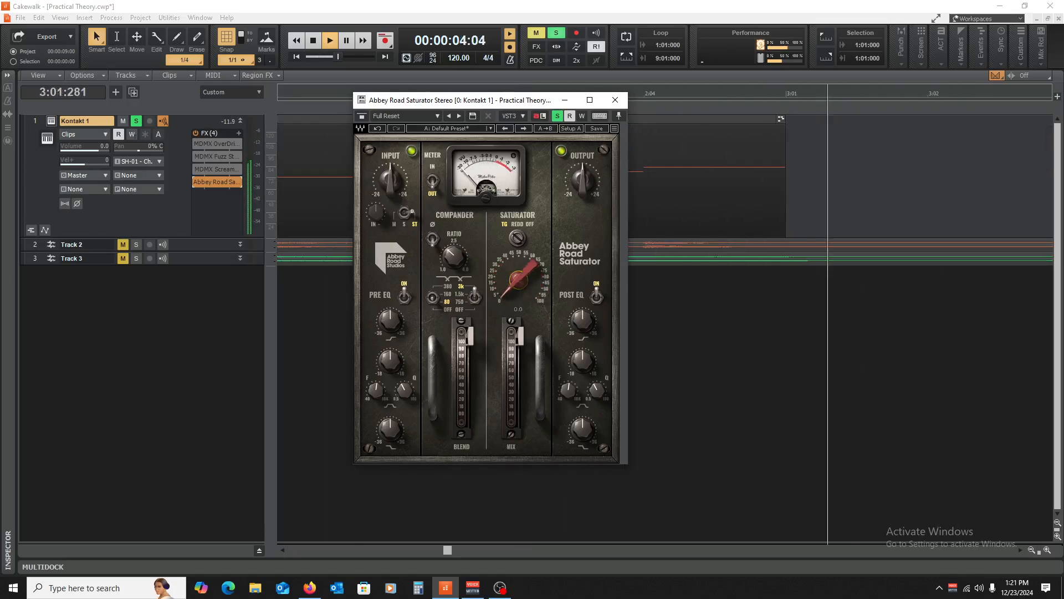
{"action": "key", "text": "space"}
{"action": "left_click", "coordinate": [615, 100]}
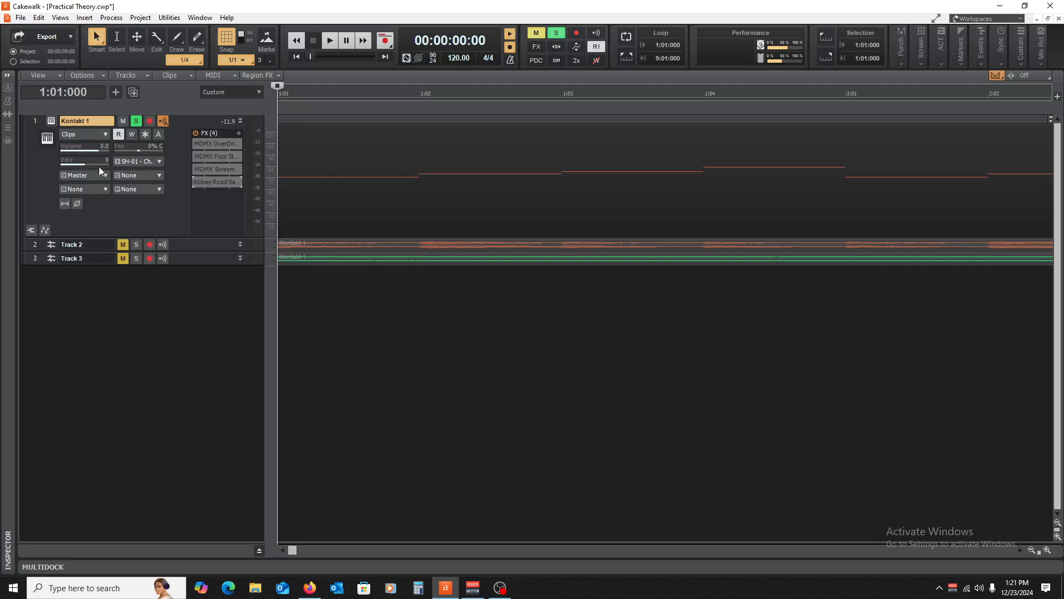
- Expand and solo Track 2, unsolo Kontakt 1, and mute it
{"action": "left_click_drag", "start_coordinate": [205, 254], "coordinate": [200, 361]}
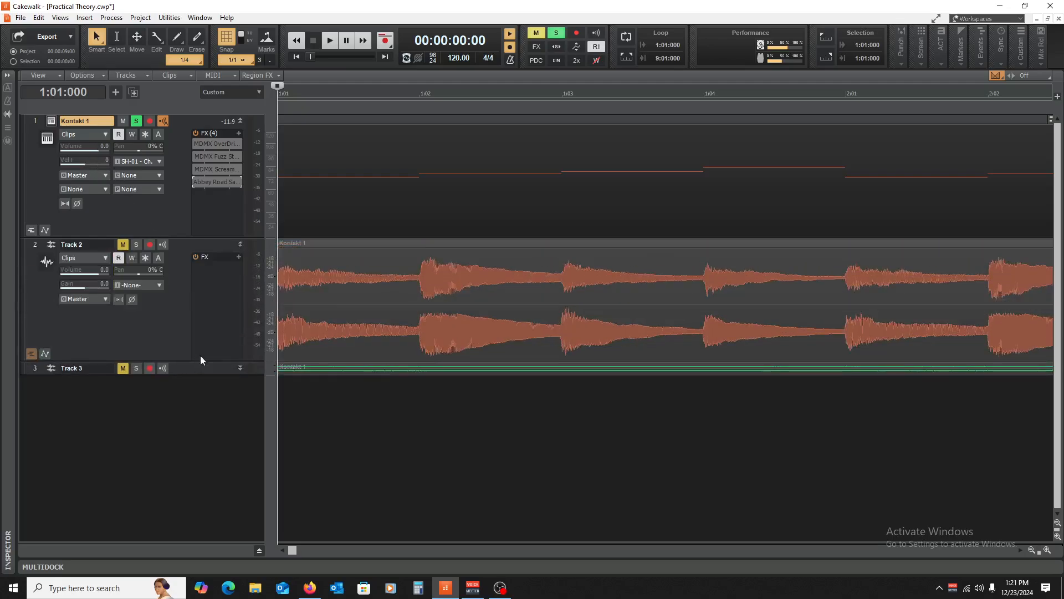
{"action": "left_click", "coordinate": [136, 244]}
{"action": "left_click", "coordinate": [136, 121]}
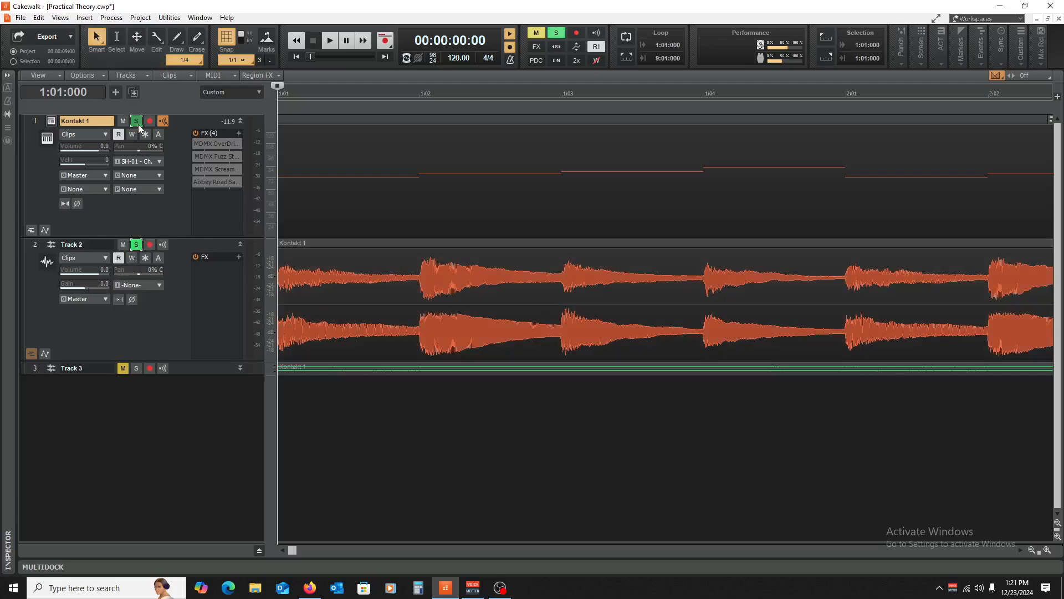
{"action": "left_click", "coordinate": [123, 121]}
- Preview Track 2 with gain raised to 18.0, then reset its gain to 0.0
{"action": "key", "text": "space"}
{"action": "left_click_drag", "start_coordinate": [74, 286], "coordinate": [109, 285]}
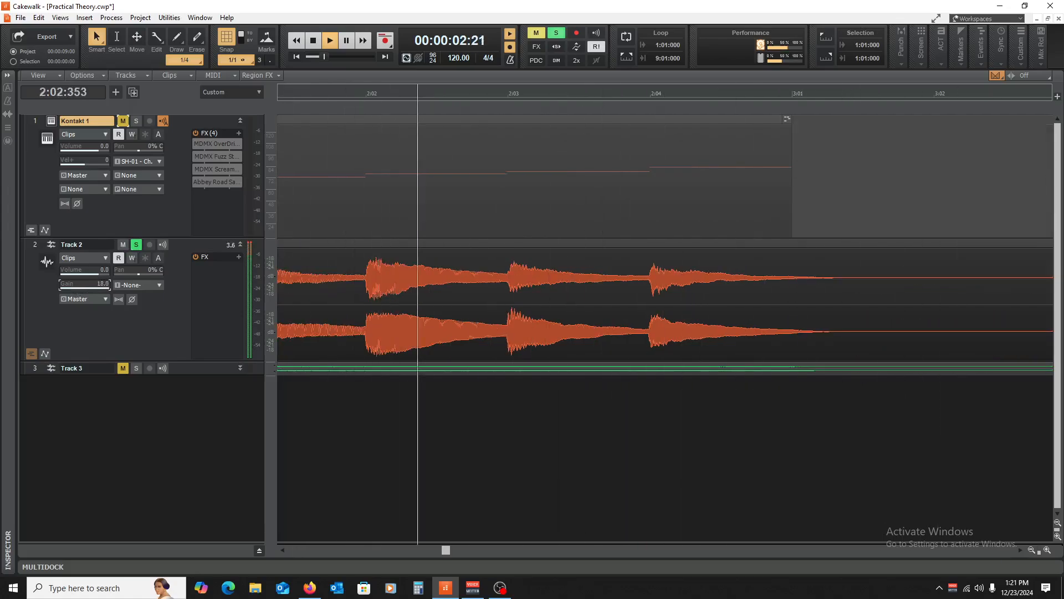
{"action": "key", "text": "space"}
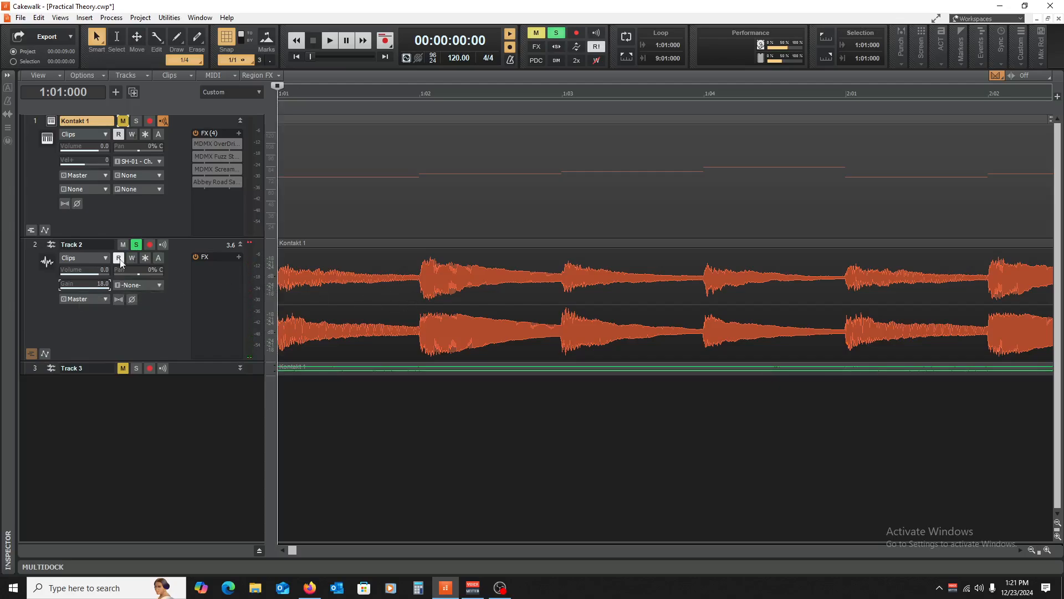
{"action": "double_click", "coordinate": [97, 286]}
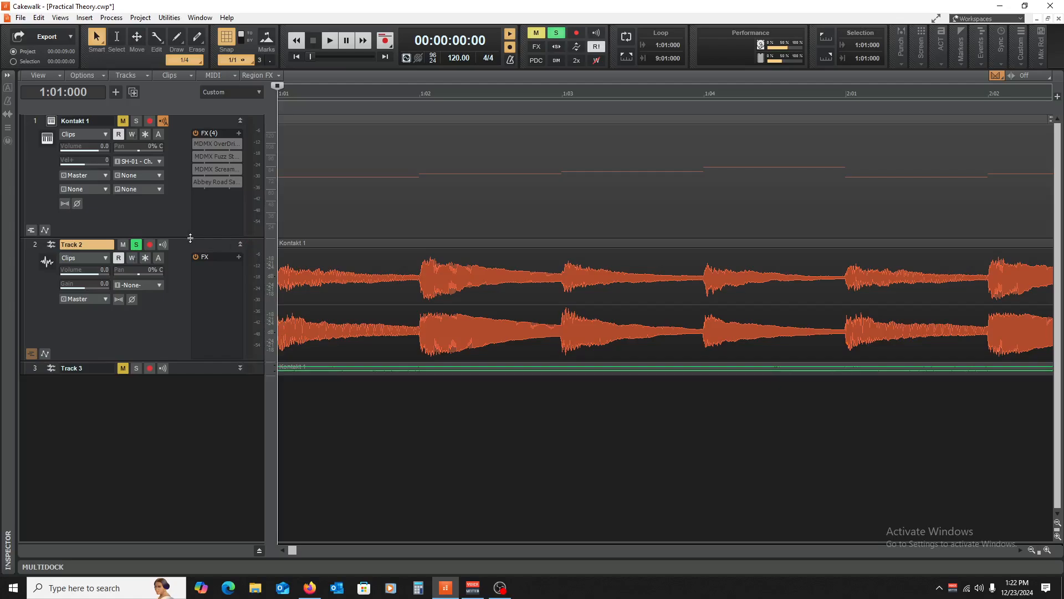
- Collapse Kontakt 1 and Track 2 to single header rows
{"action": "left_click", "coordinate": [239, 121]}
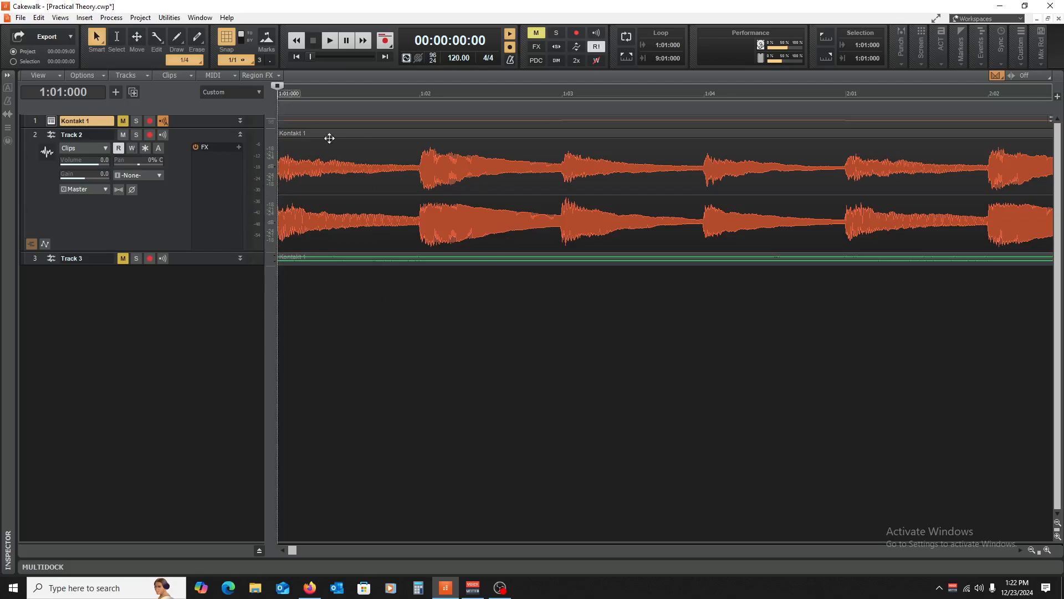
{"action": "left_click", "coordinate": [239, 134]}
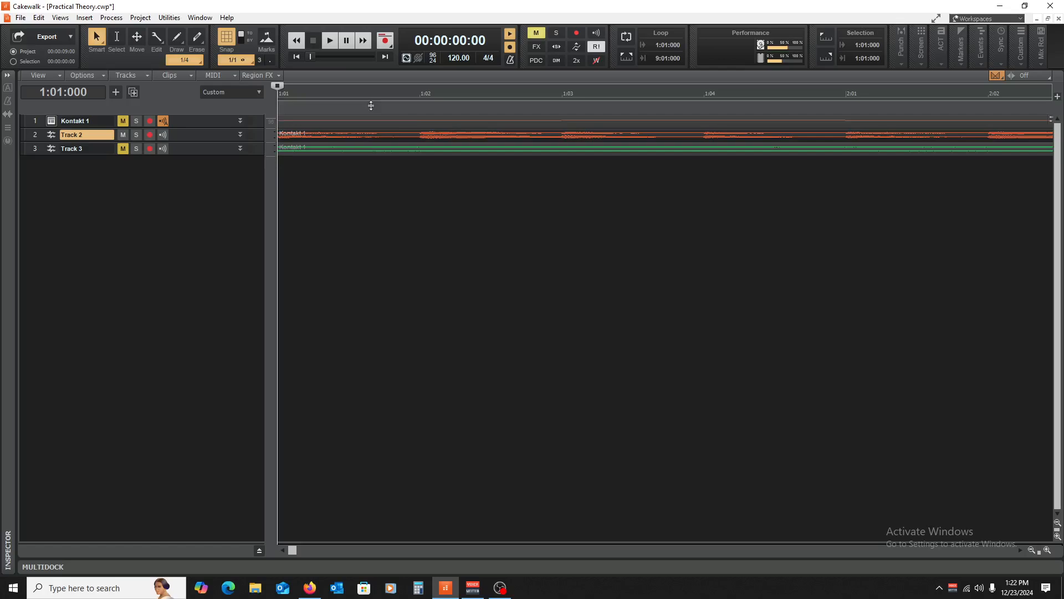
{"action": "left_click_drag", "start_coordinate": [201, 127], "coordinate": [171, 5]}
- Enlarge Kontakt 1 and insert GTR Stomp 2 Stereo from Gtr/Bass after the Abbey Road Saturator
{"action": "left_click", "coordinate": [85, 18]}
{"action": "mouse_move", "coordinate": [110, 18]}
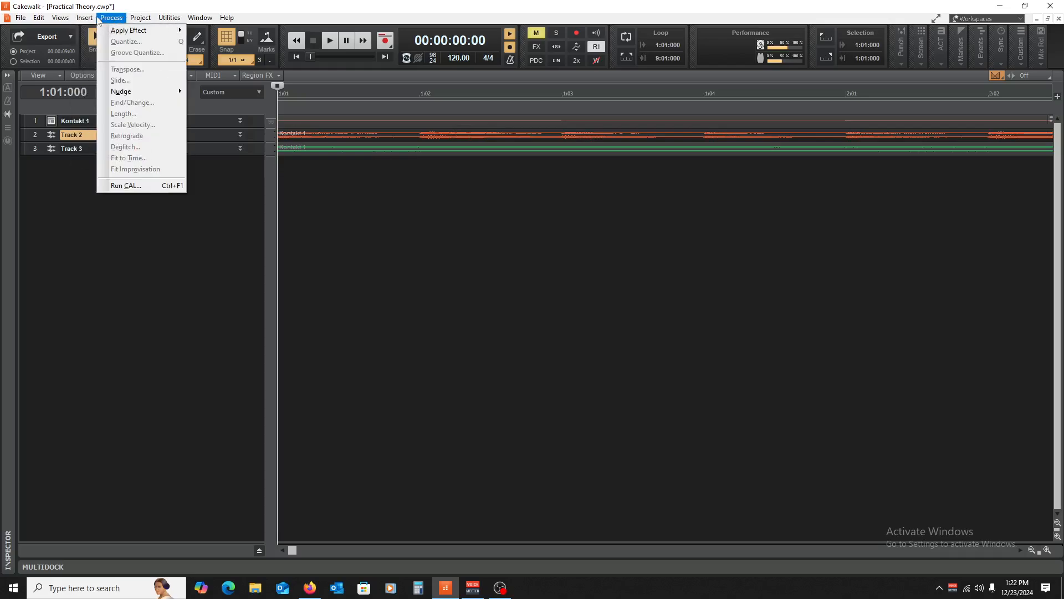
{"action": "left_click", "coordinate": [206, 236]}
{"action": "left_click_drag", "start_coordinate": [197, 132], "coordinate": [191, 219]}
{"action": "right_click", "coordinate": [225, 205]}
{"action": "mouse_move", "coordinate": [255, 238]}
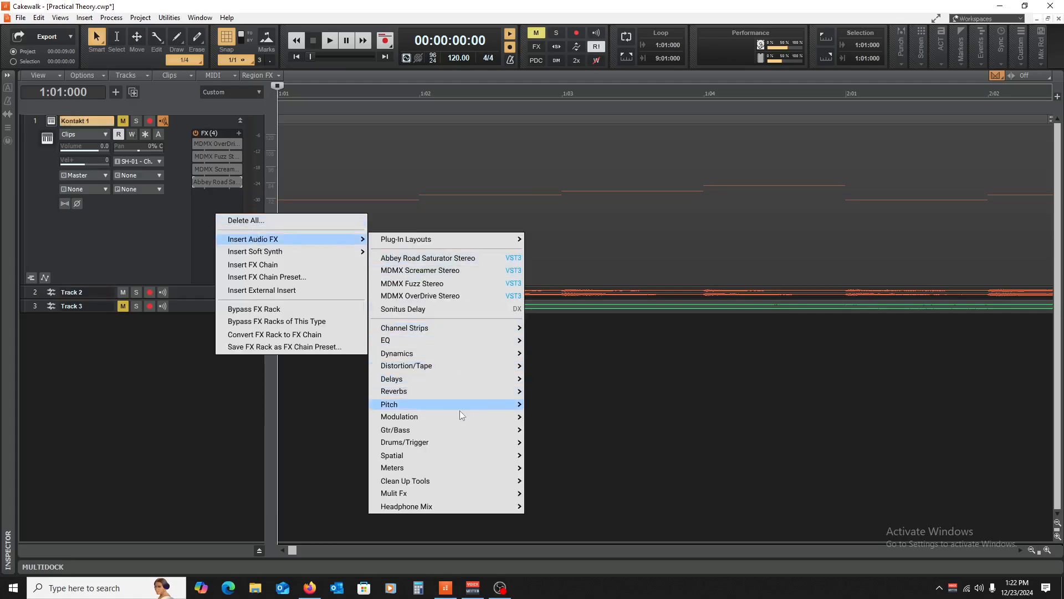
{"action": "mouse_move", "coordinate": [464, 429]}
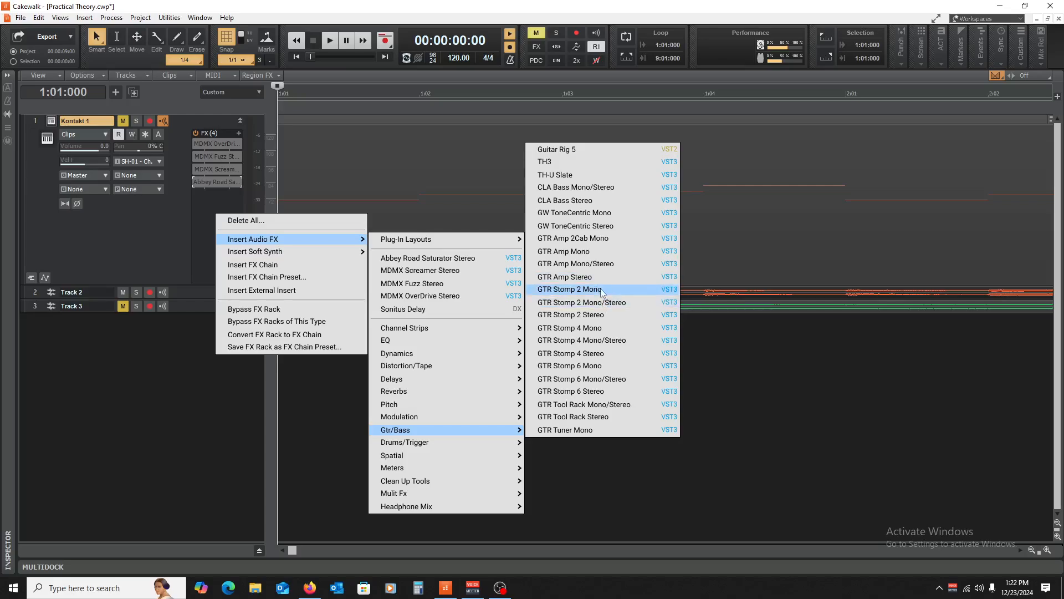
{"action": "left_click", "coordinate": [553, 301]}
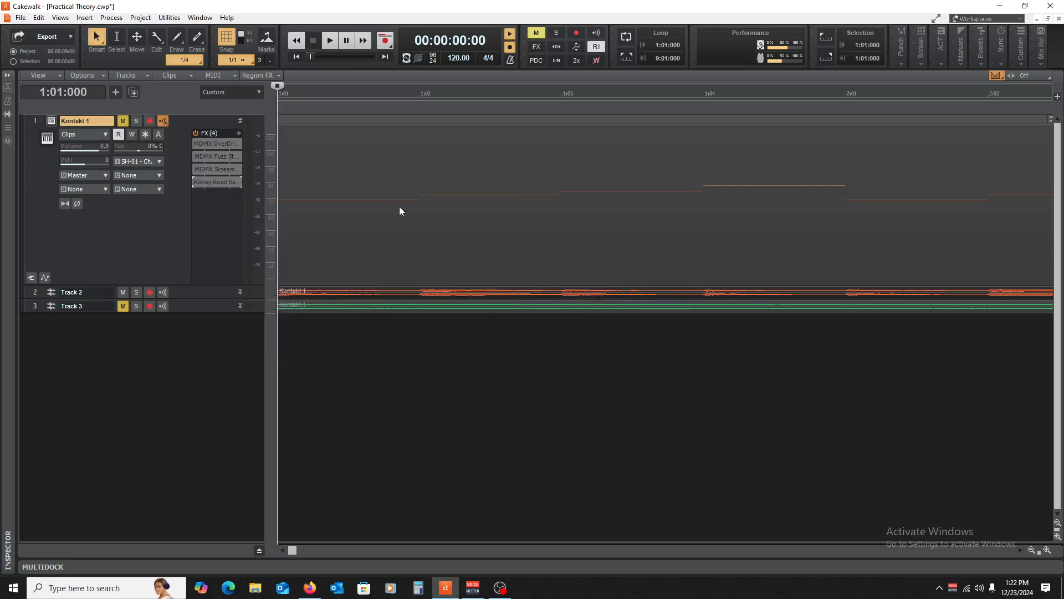
- Load a Distortion pedal into GTR Stomp 2's left slot with Drive turned to 100
{"action": "left_click", "coordinate": [414, 322]}
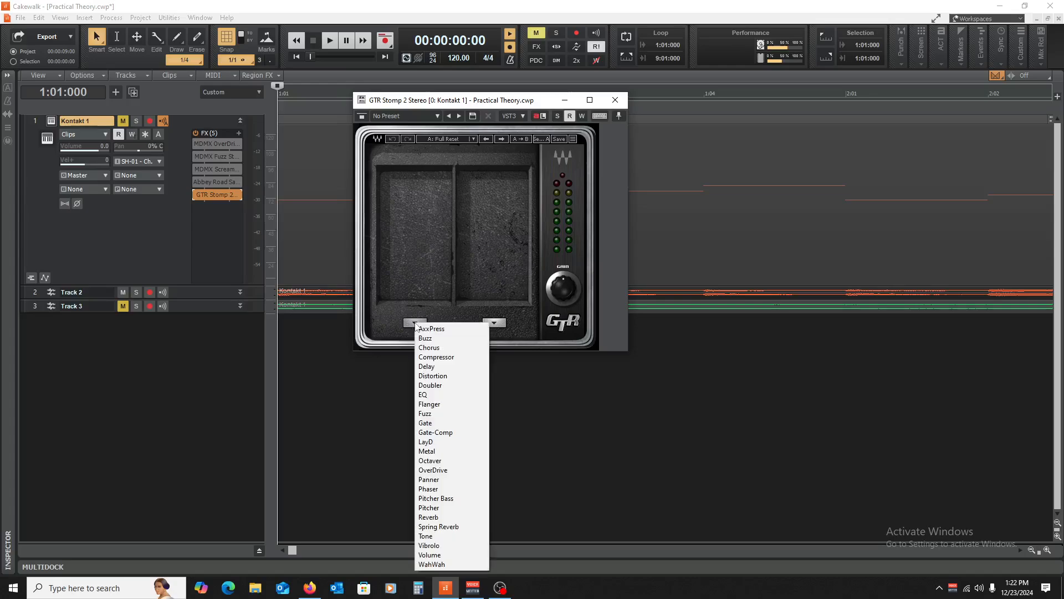
{"action": "left_click", "coordinate": [464, 375]}
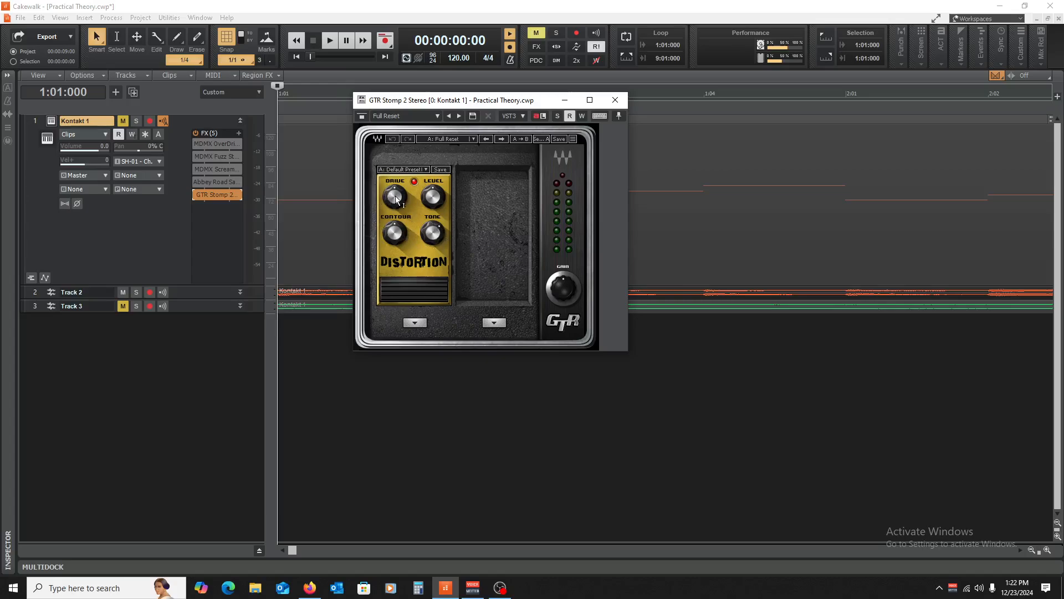
{"action": "left_click_drag", "start_coordinate": [395, 199], "coordinate": [396, 161]}
{"action": "key", "text": "space"}
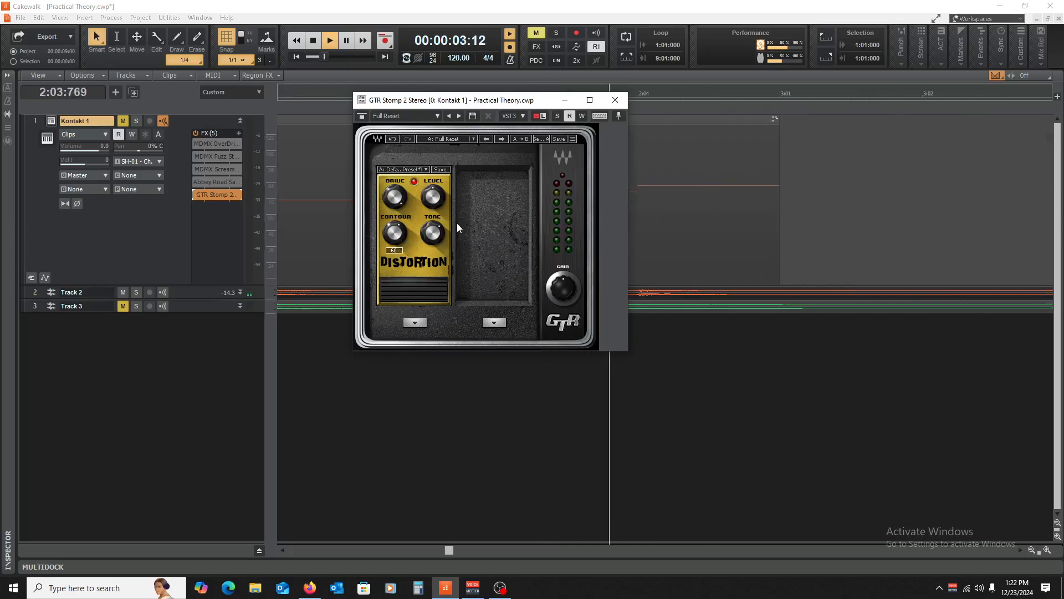
{"action": "key", "text": "space"}
{"action": "key", "text": "space"}
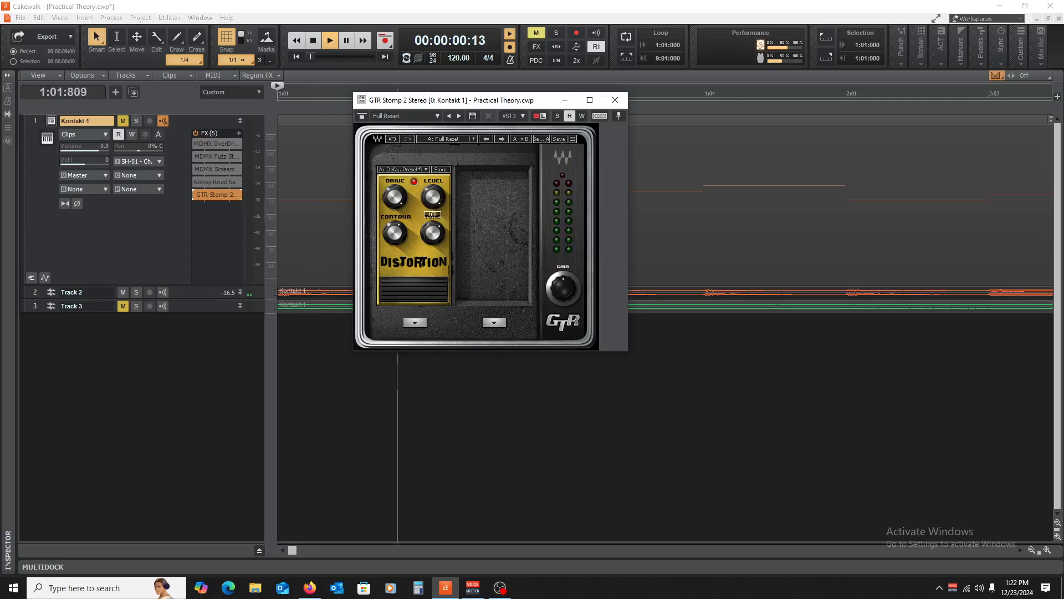
{"action": "key", "text": "space"}
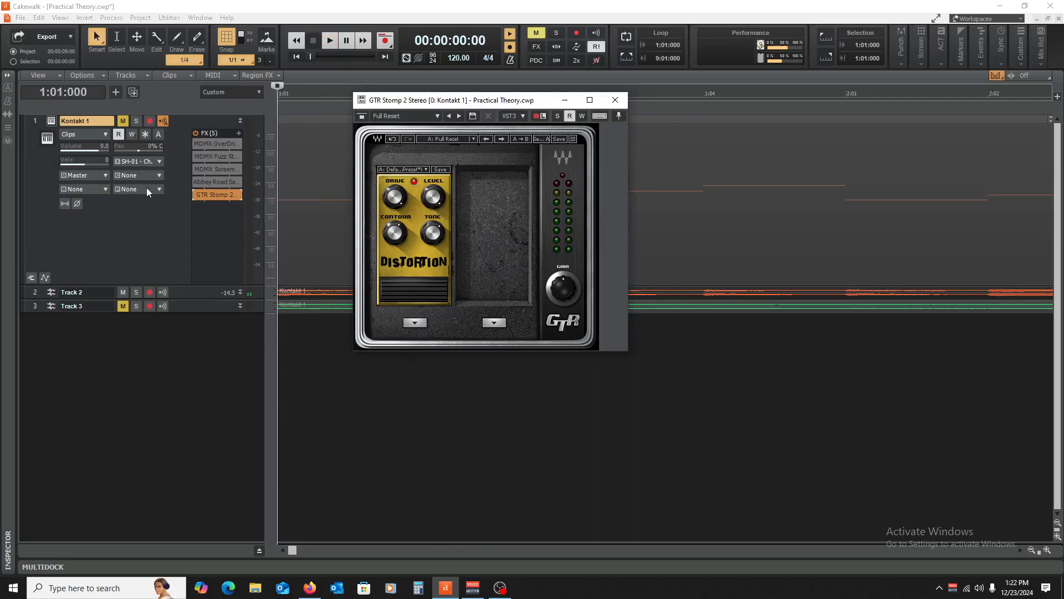
- Mute Track 2, unmute Kontakt 1, and play back the distorted piano
{"action": "left_click", "coordinate": [123, 292]}
{"action": "left_click", "coordinate": [123, 121]}
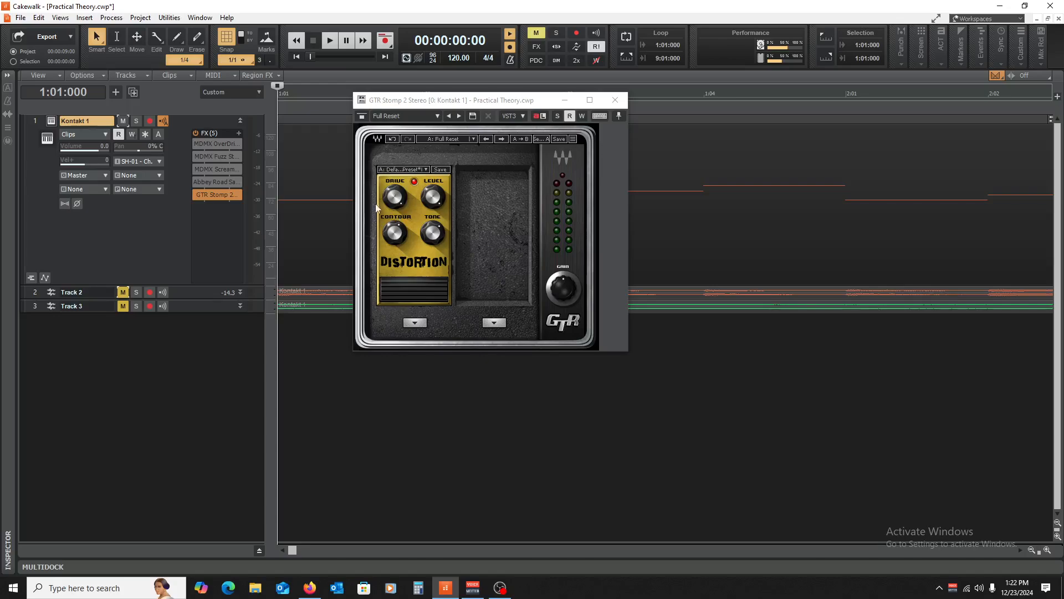
{"action": "left_click", "coordinate": [395, 197]}
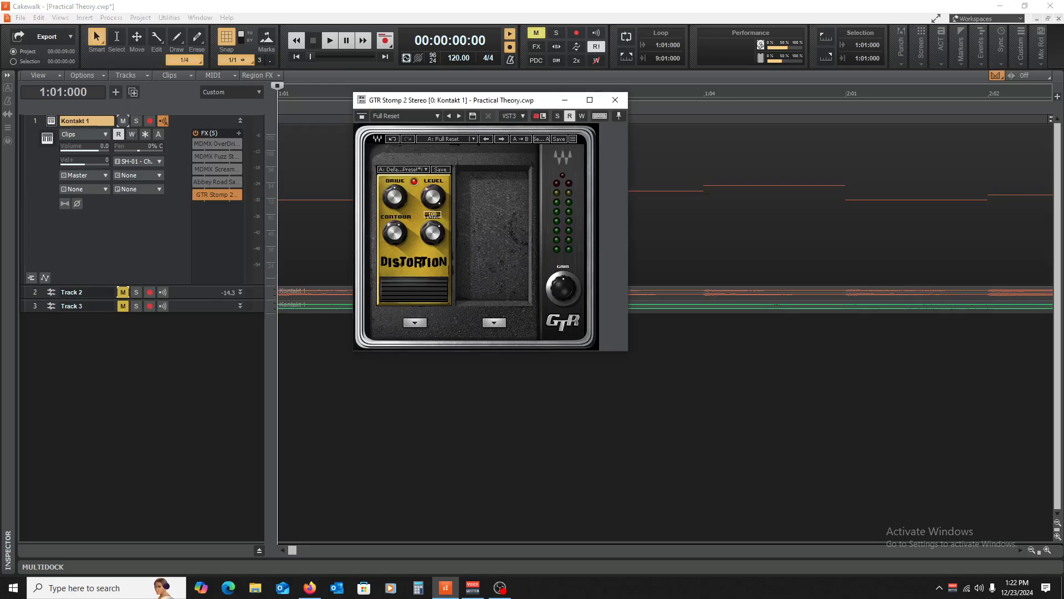
{"action": "key", "text": "space"}
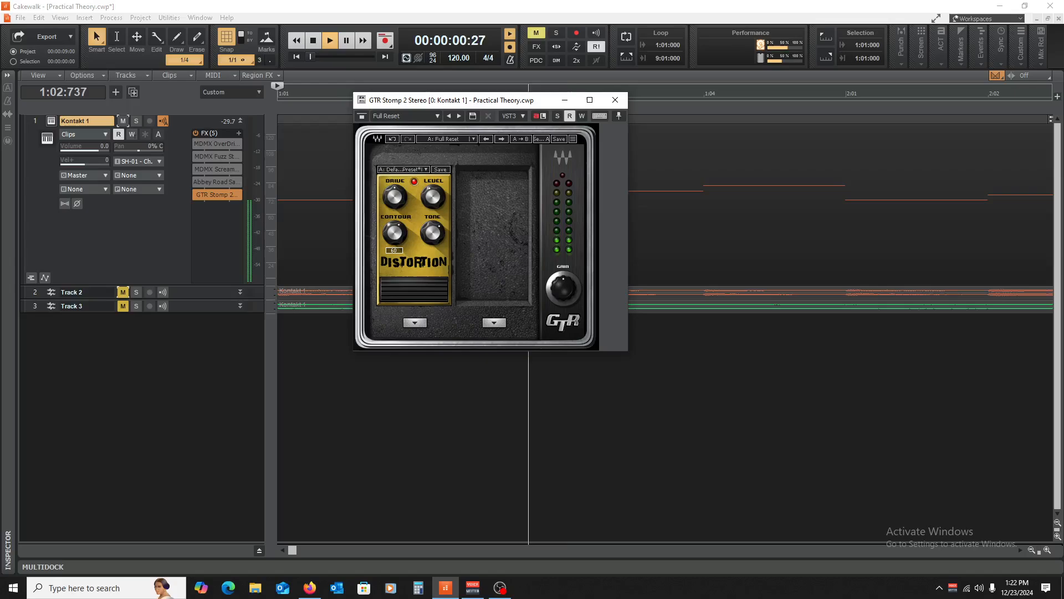
{"action": "key", "text": "space"}
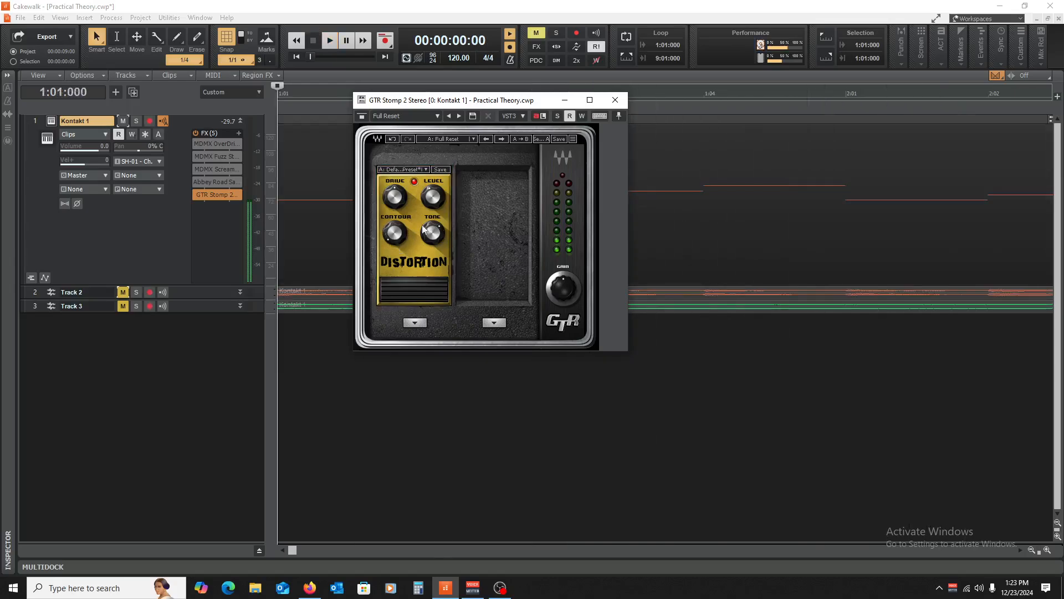
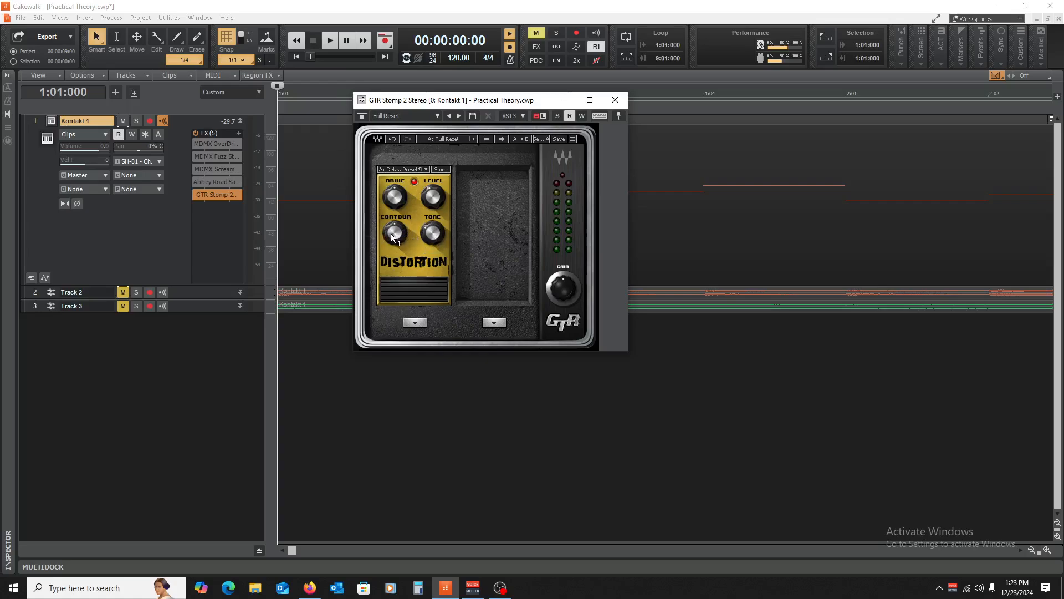
- Audition Kontakt 1's Distortion pedal a few times, then bring up GTR Stomp 2's pedal-type choices
{"action": "key", "text": "space"}
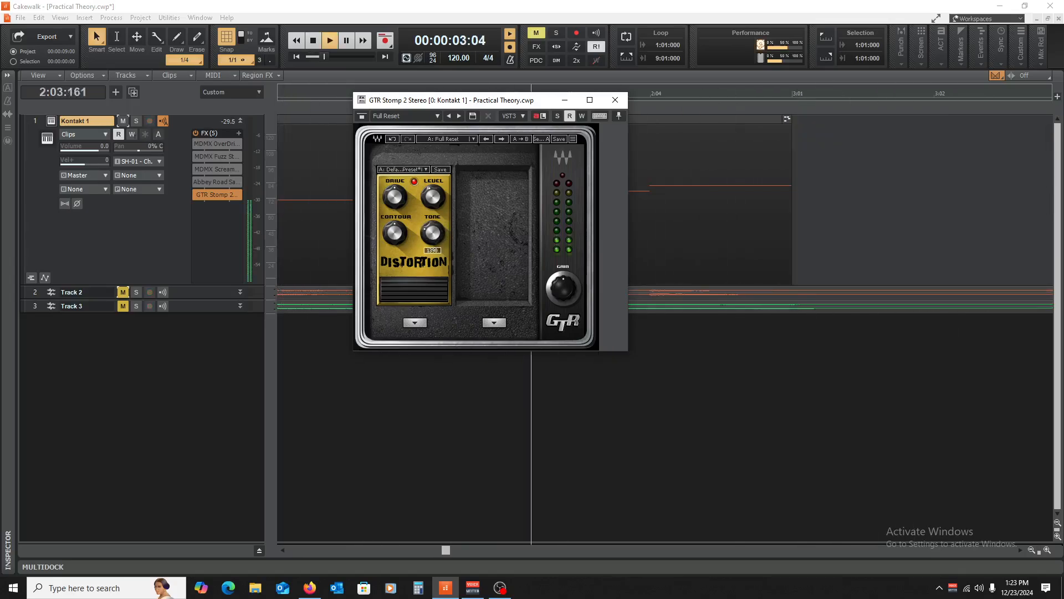
{"action": "key", "text": "space"}
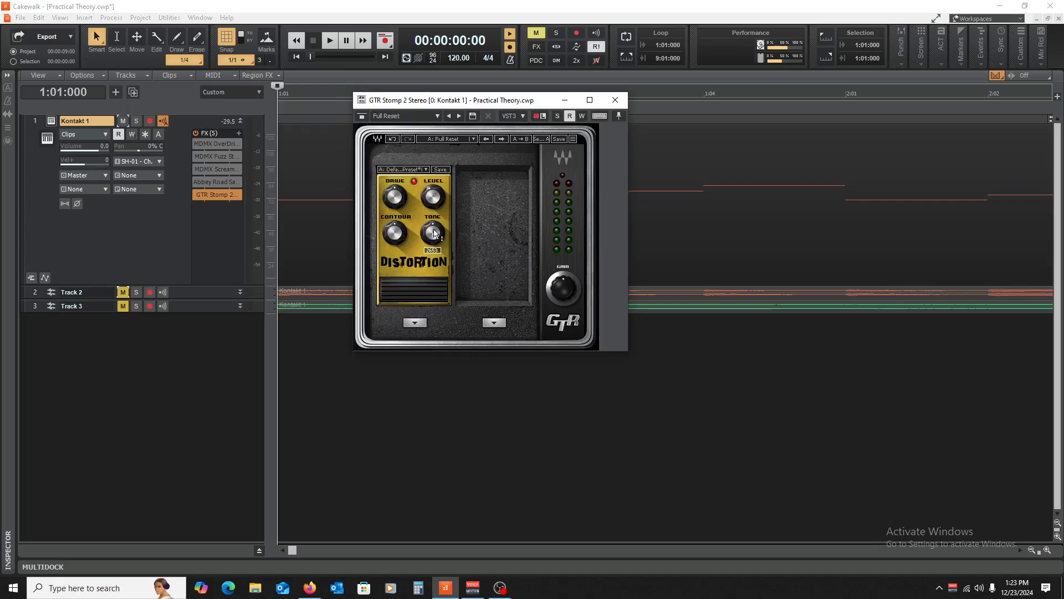
{"action": "key", "text": "space"}
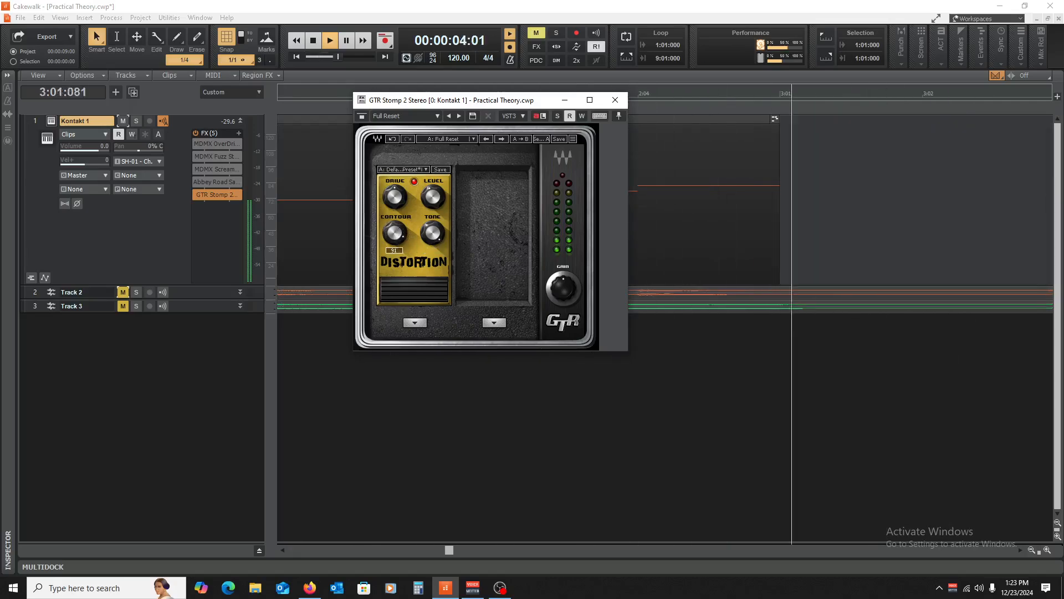
{"action": "key", "text": "space"}
{"action": "key", "text": "space"}
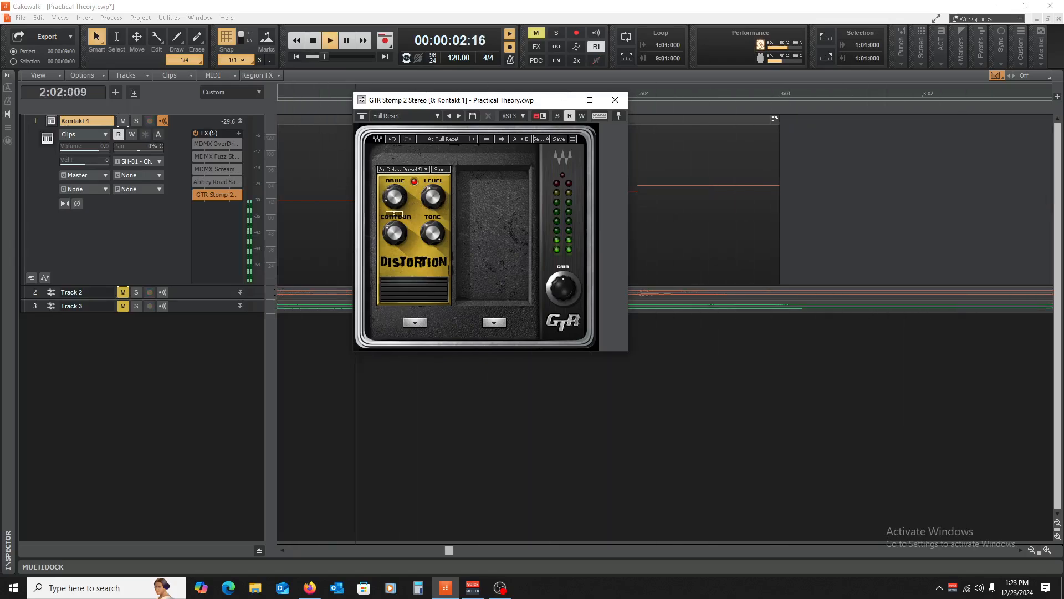
{"action": "key", "text": "space"}
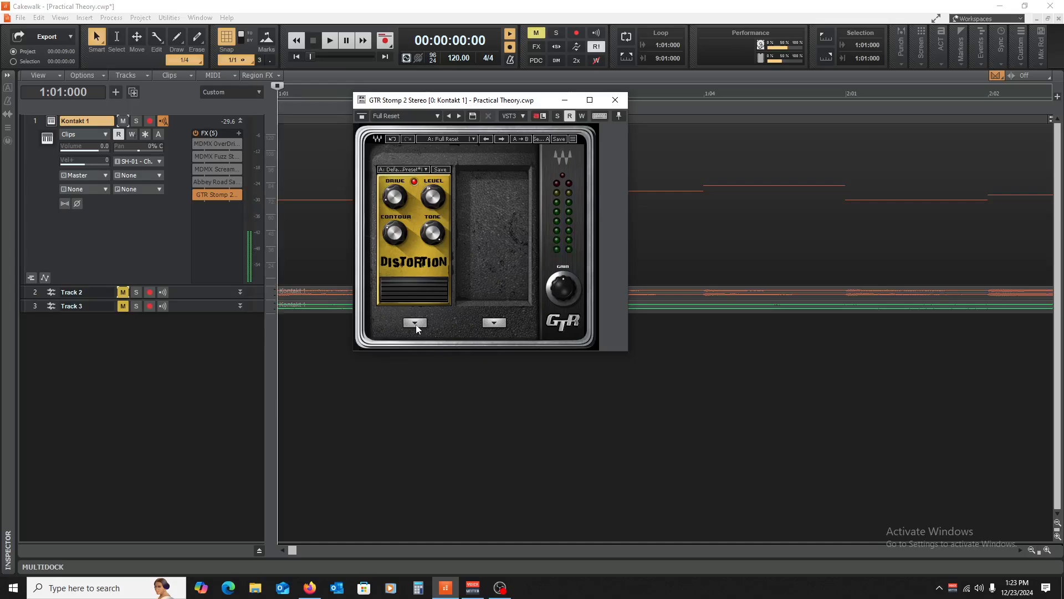
{"action": "left_click", "coordinate": [414, 322]}
- Swap the pedal to Fuzz with Sustain at 100, adjust Level while auditioning, and close GTR Stomp 2
{"action": "left_click", "coordinate": [456, 166]}
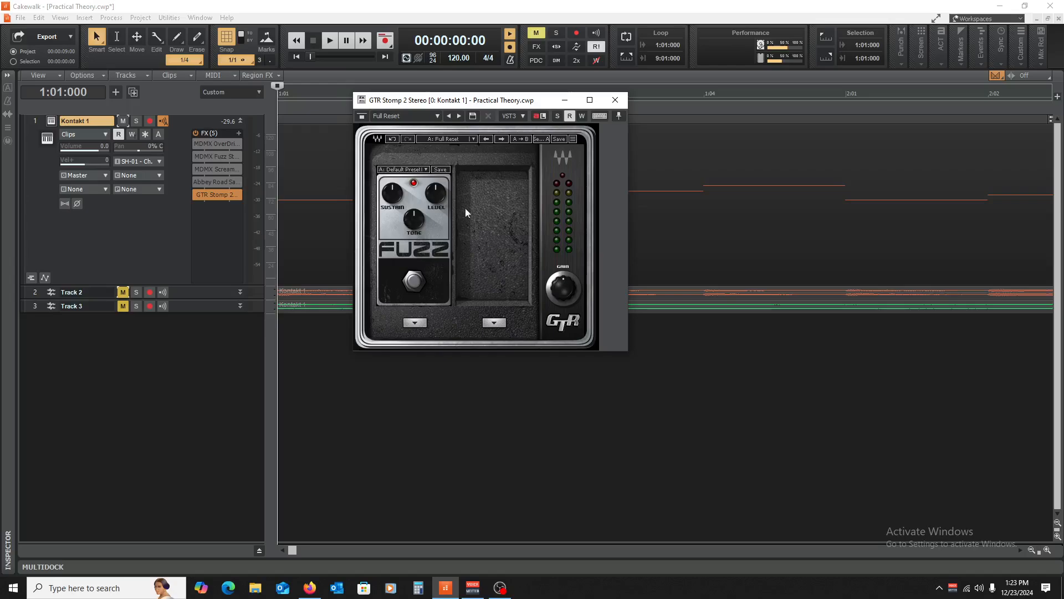
{"action": "key", "text": "space"}
{"action": "left_click_drag", "start_coordinate": [392, 193], "coordinate": [393, 147]}
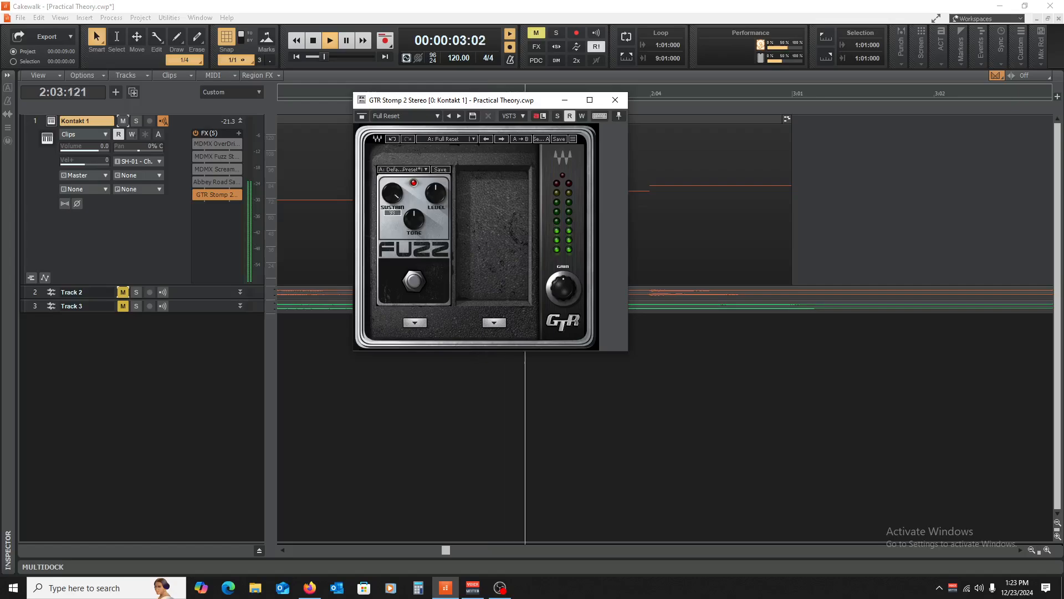
{"action": "key", "text": "space"}
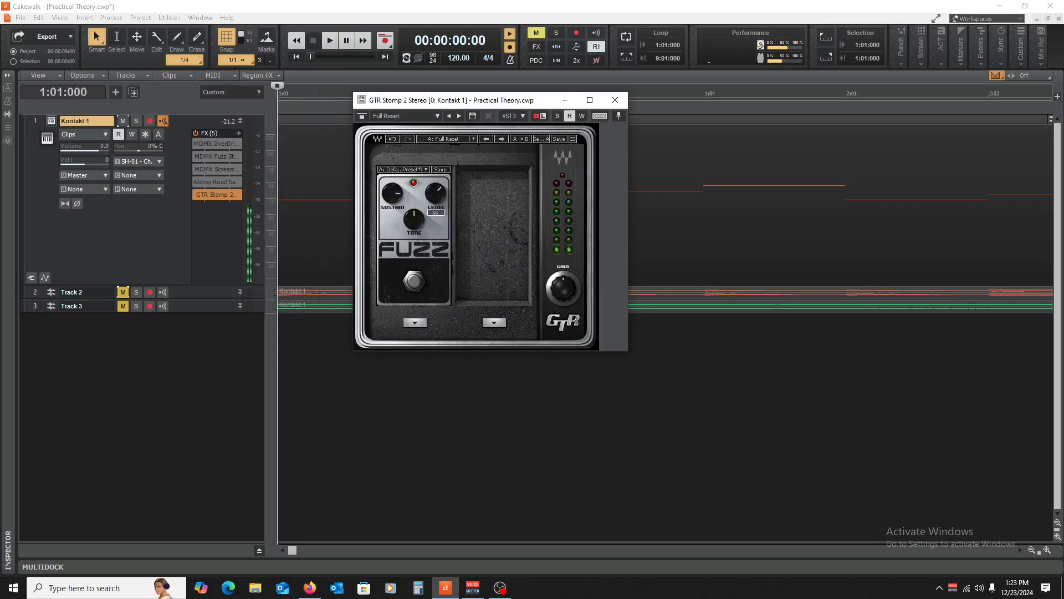
{"action": "key", "text": "space"}
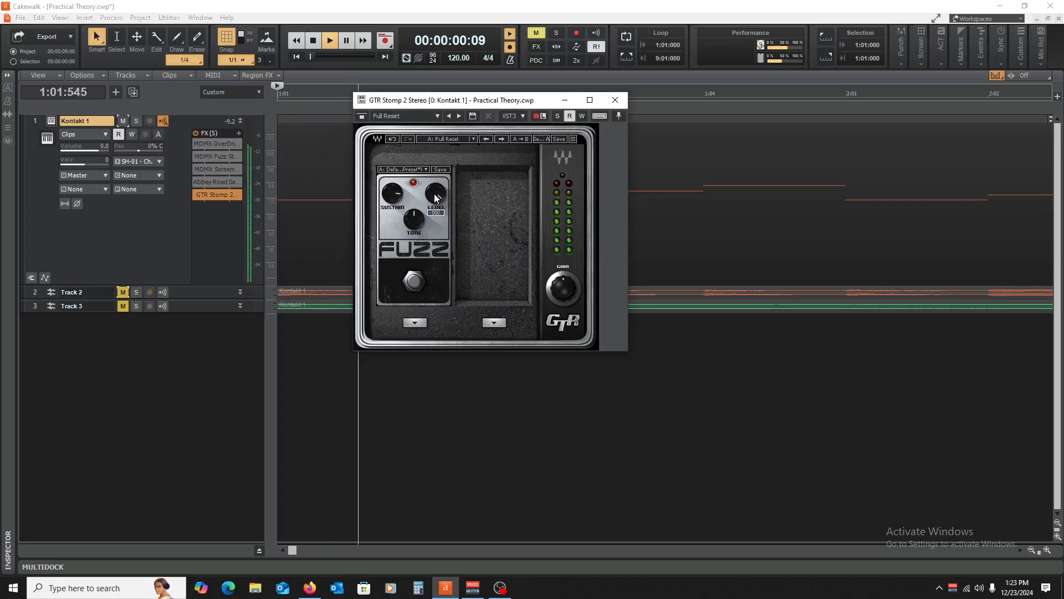
{"action": "key", "text": "space"}
{"action": "left_click_drag", "start_coordinate": [436, 193], "coordinate": [435, 244]}
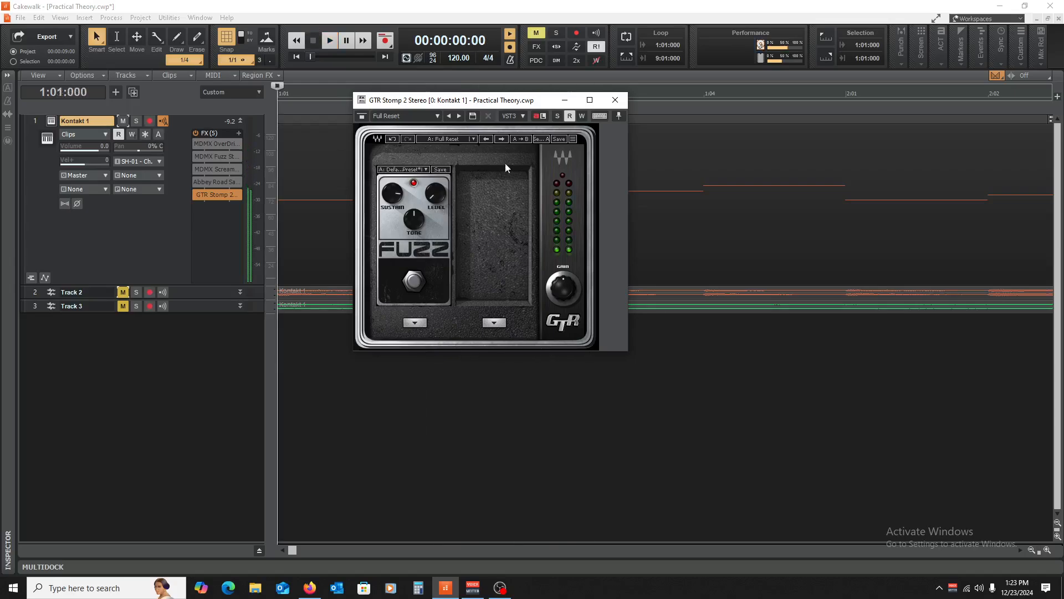
{"action": "left_click", "coordinate": [614, 100]}
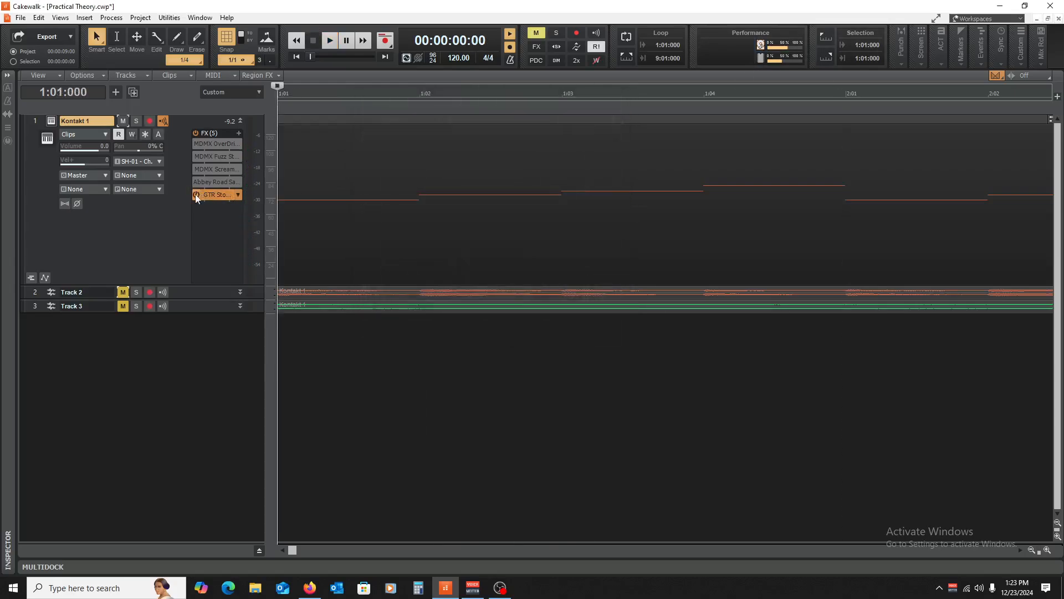
- Bypass GTR Stomp 2, collapse Kontakt 1, and insert an SSDSampler5 soft synth track
{"action": "left_click", "coordinate": [196, 194]}
{"action": "left_click", "coordinate": [241, 121]}
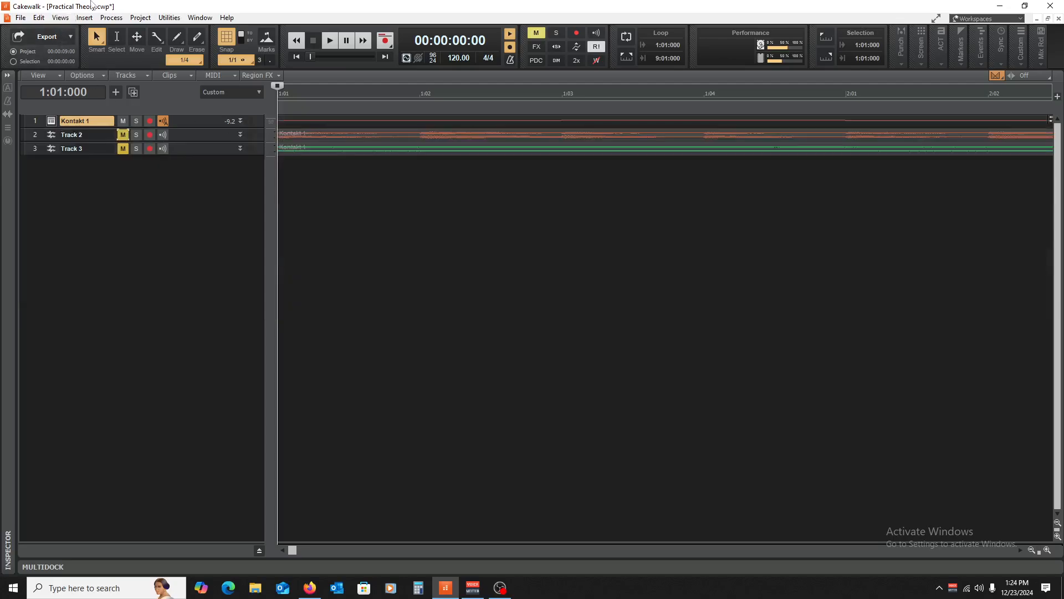
{"action": "left_click", "coordinate": [88, 20]}
{"action": "left_click", "coordinate": [141, 61]}
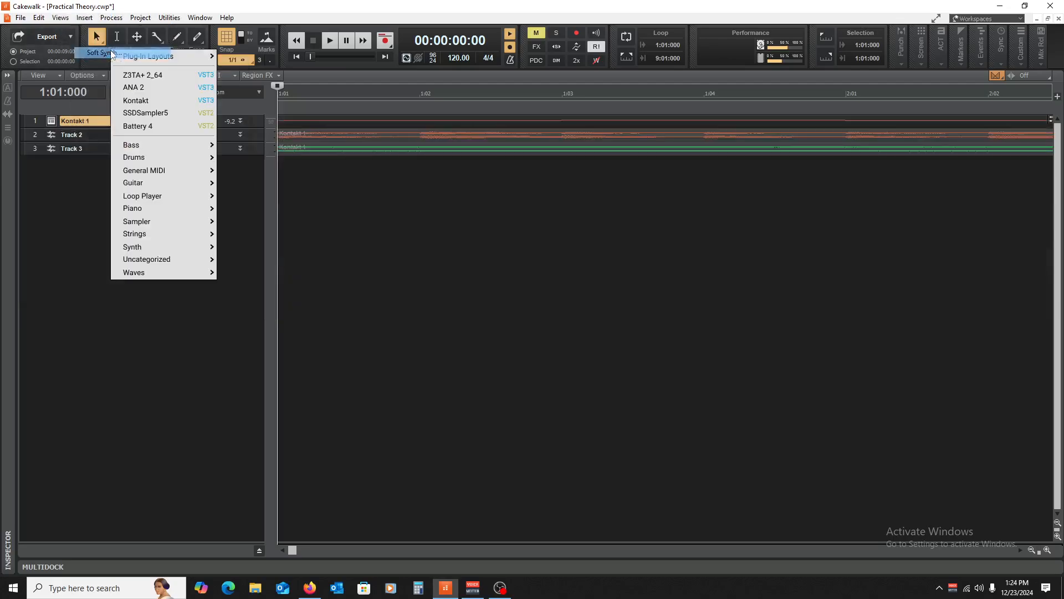
{"action": "left_click", "coordinate": [169, 113]}
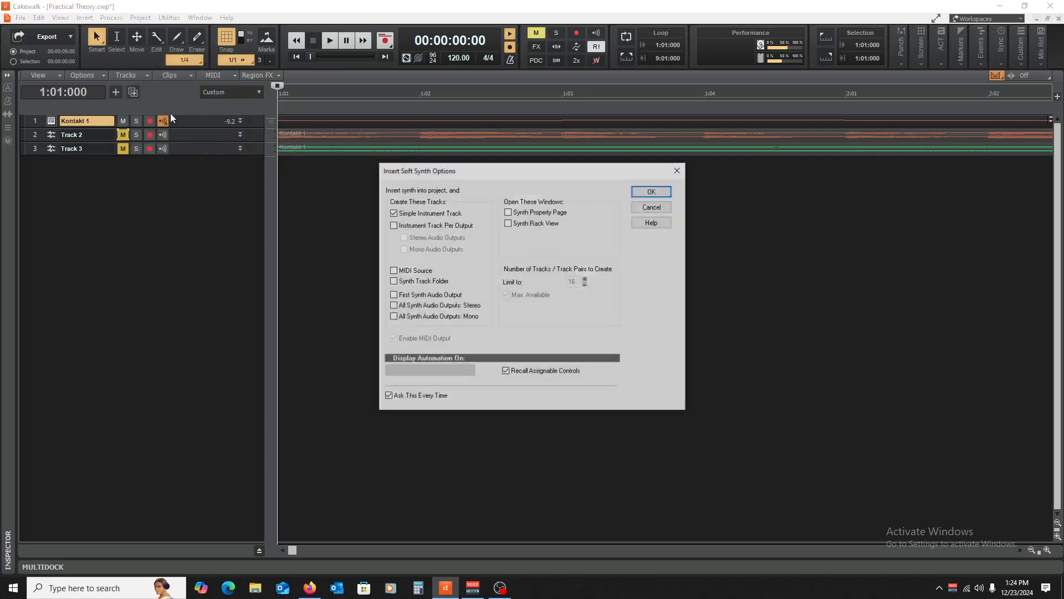
{"action": "left_click", "coordinate": [656, 194]}
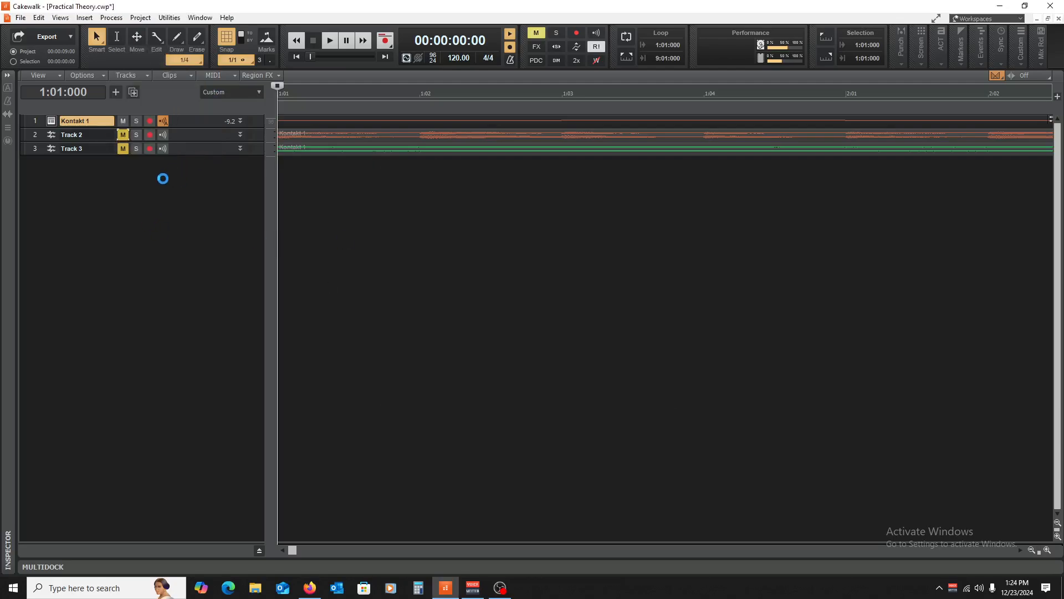
- Route track 4's input from an SH-01 MIDI channel and its output to Master
{"action": "left_click_drag", "start_coordinate": [201, 169], "coordinate": [173, 308]}
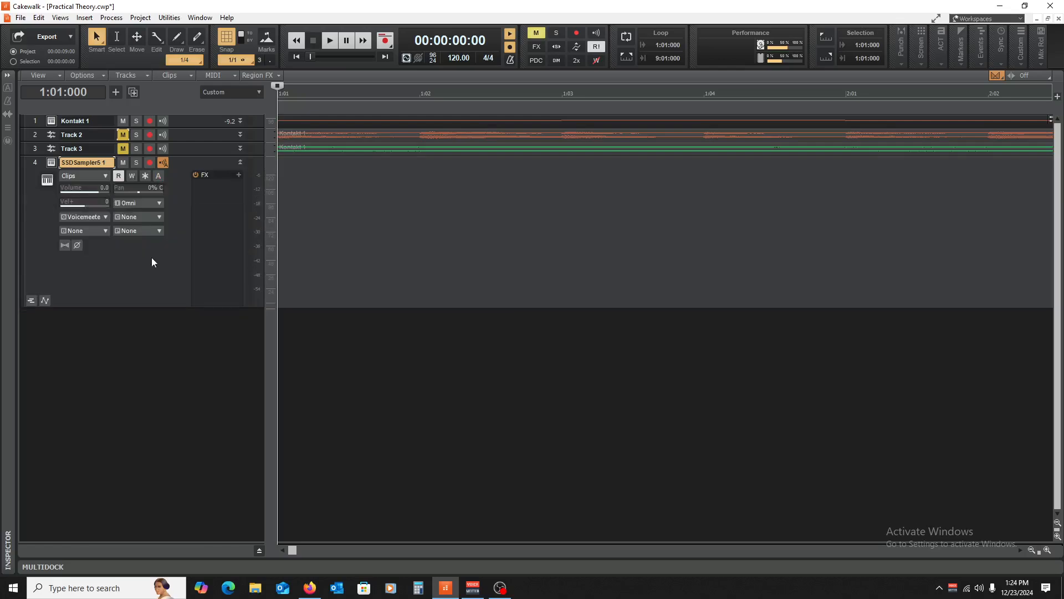
{"action": "left_click", "coordinate": [148, 204]}
{"action": "mouse_move", "coordinate": [204, 245]}
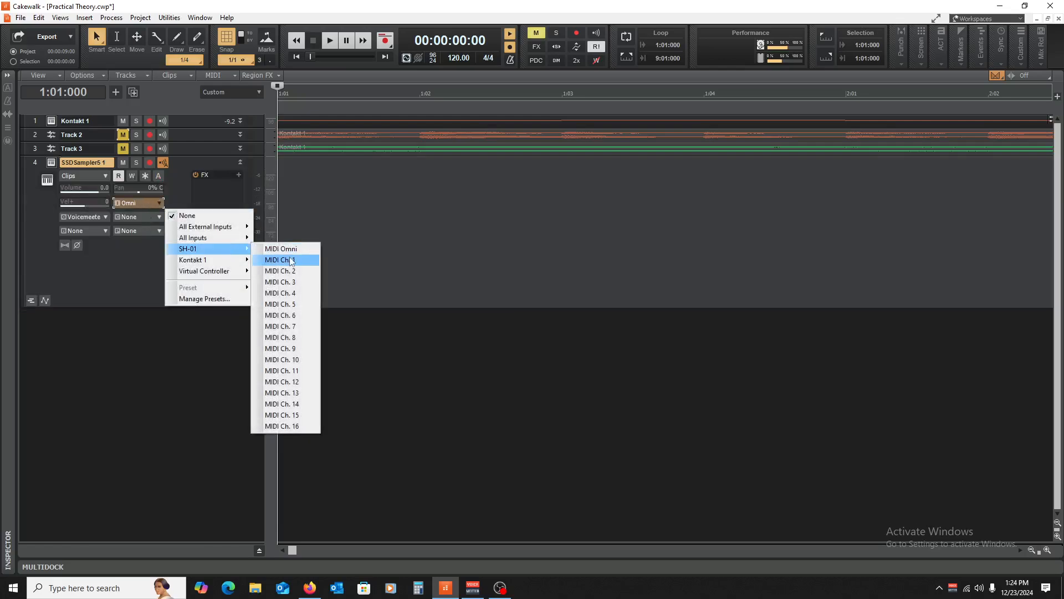
{"action": "left_click", "coordinate": [285, 259]}
{"action": "left_click", "coordinate": [102, 220]}
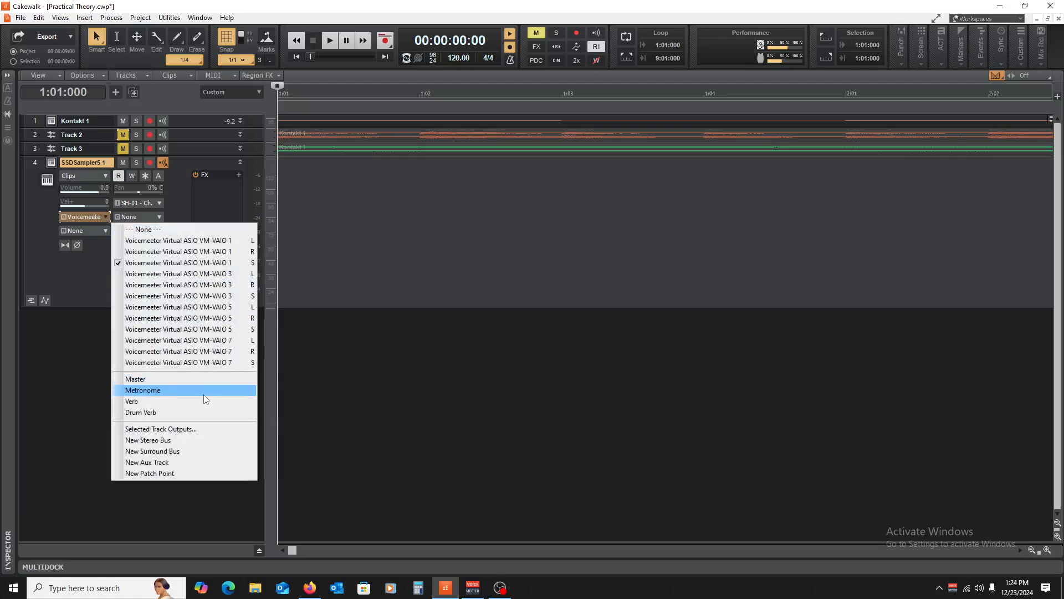
{"action": "left_click", "coordinate": [202, 379]}
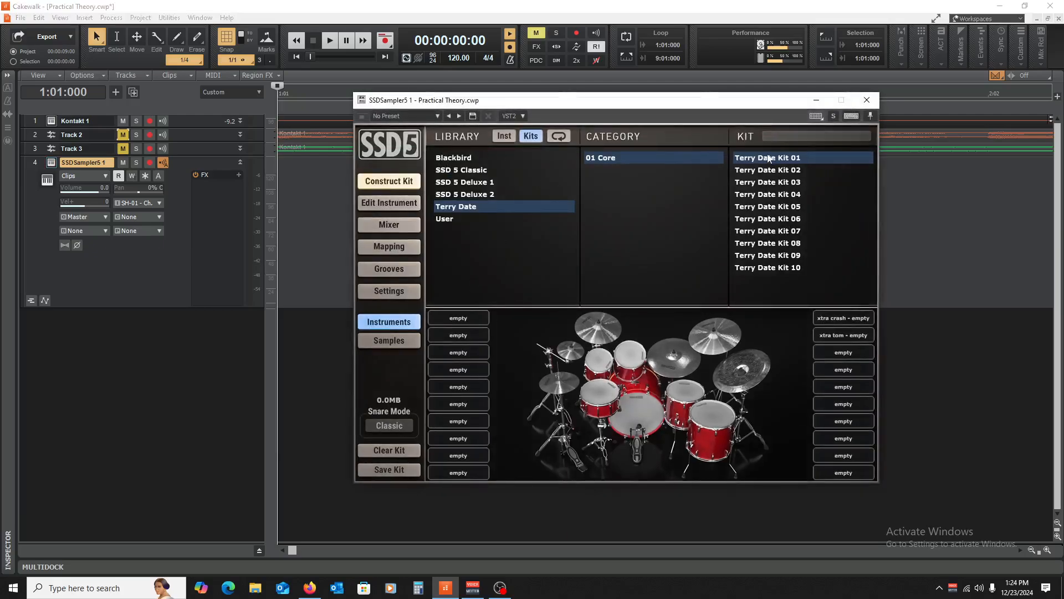
- Load Terry Date Kit 01 into SSD5, close it, zoom out the timeline, and mute Kontakt 1
{"action": "double_click", "coordinate": [769, 157]}
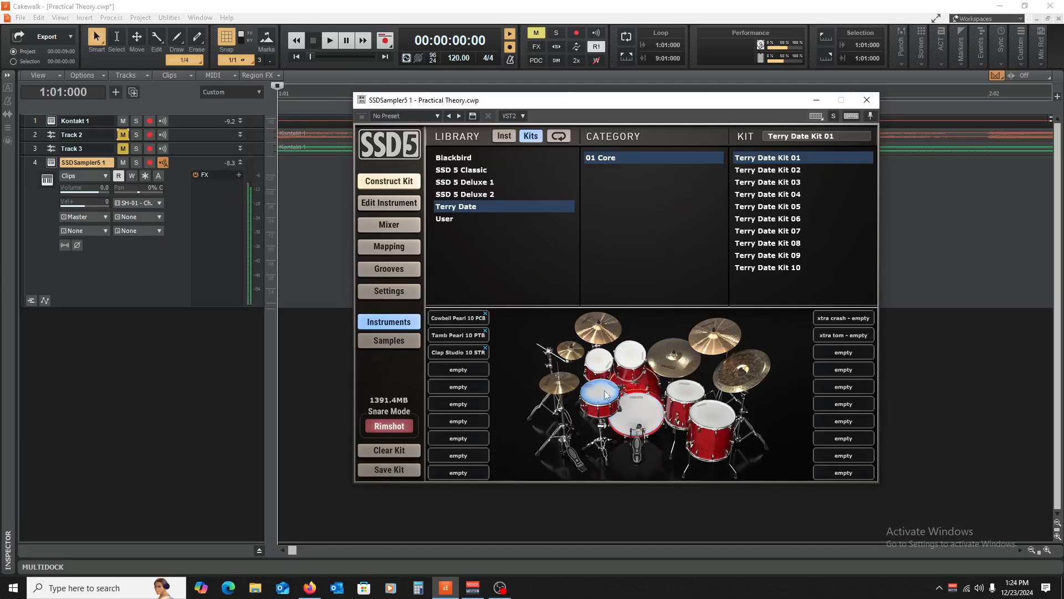
{"action": "left_click", "coordinate": [867, 100]}
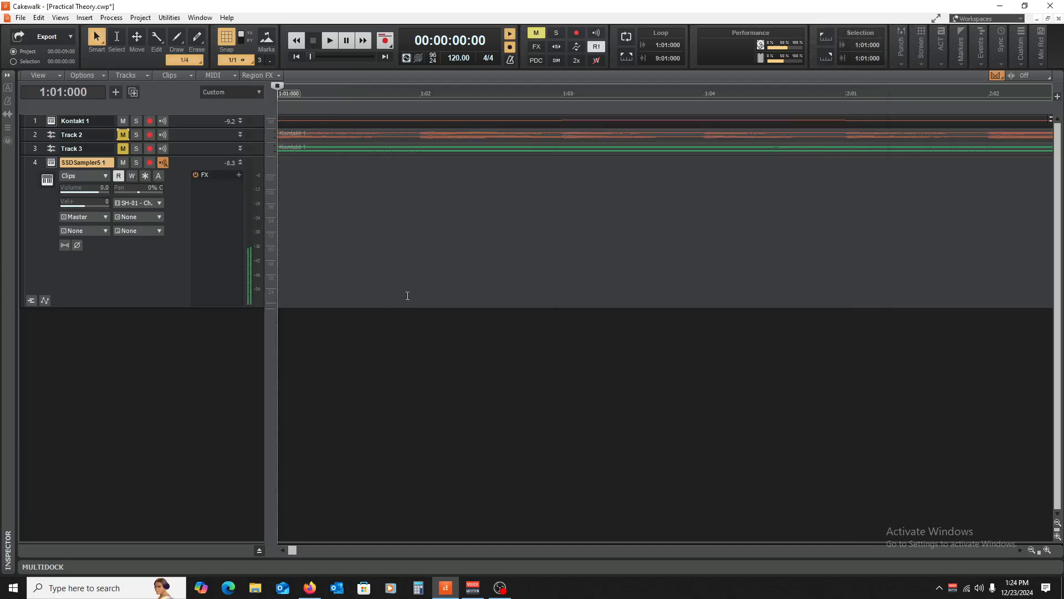
{"action": "left_click", "coordinate": [1032, 549]}
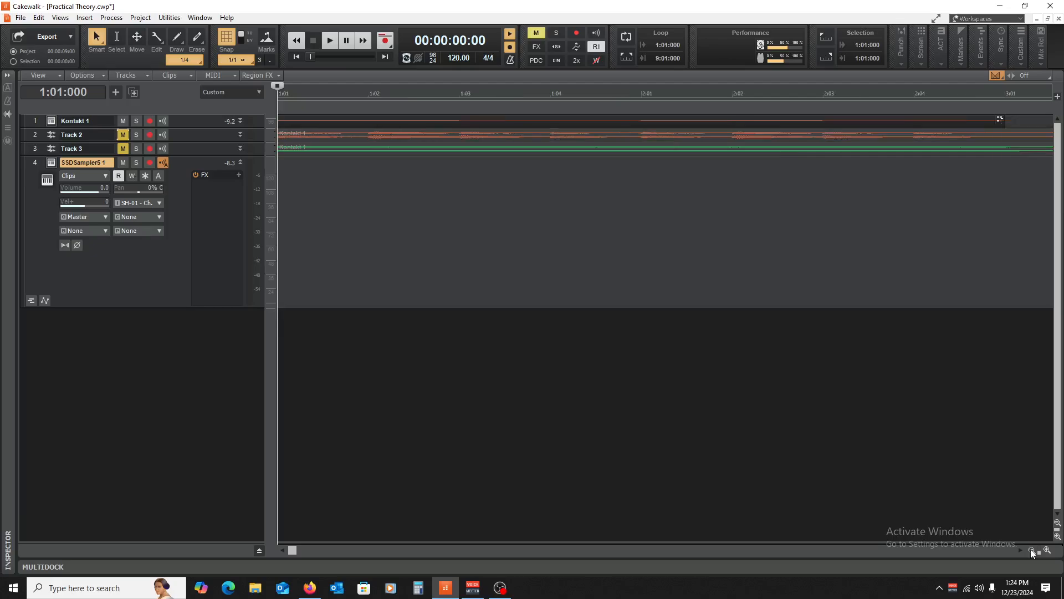
{"action": "left_click", "coordinate": [124, 120]}
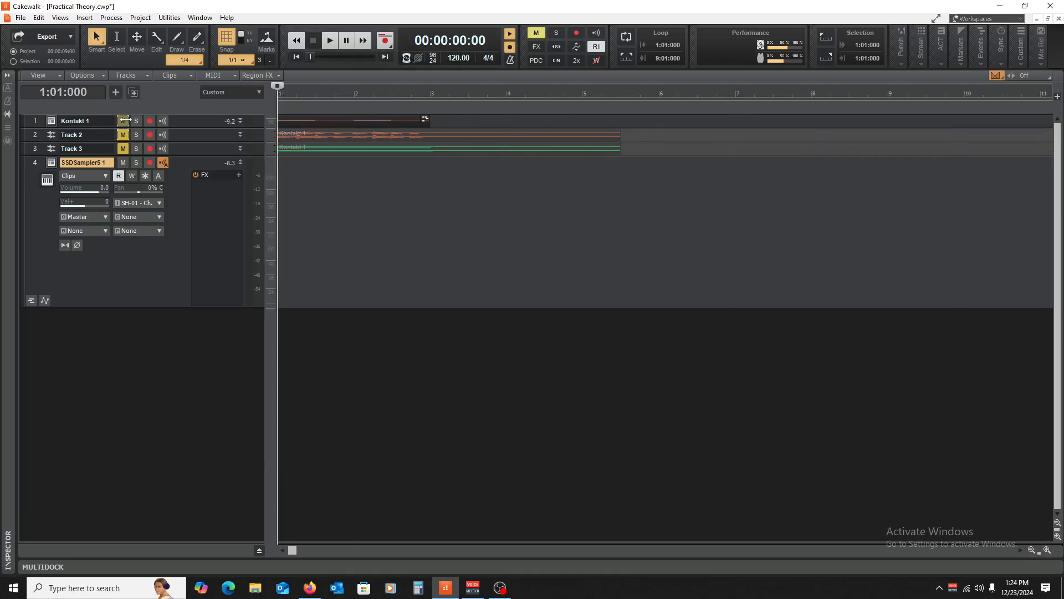
- In the piano roll, lay down F#3 hi-hat notes across bar 1, halved to eighth notes
{"action": "left_click", "coordinate": [61, 18]}
{"action": "left_click", "coordinate": [85, 91]}
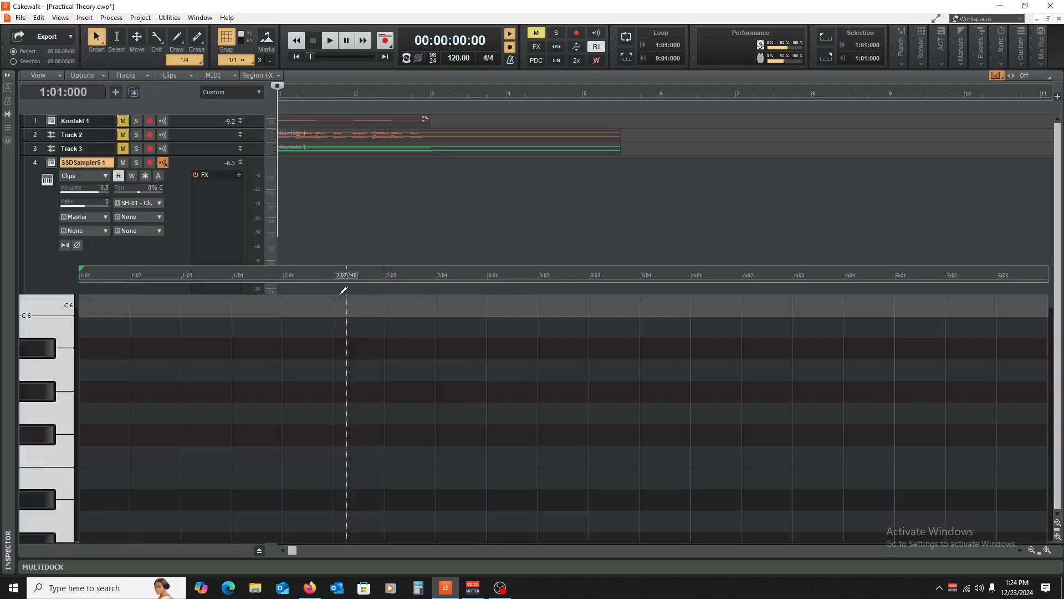
{"action": "scroll", "coordinate": [47, 411], "scroll_direction": "down", "scroll_amount": 10}
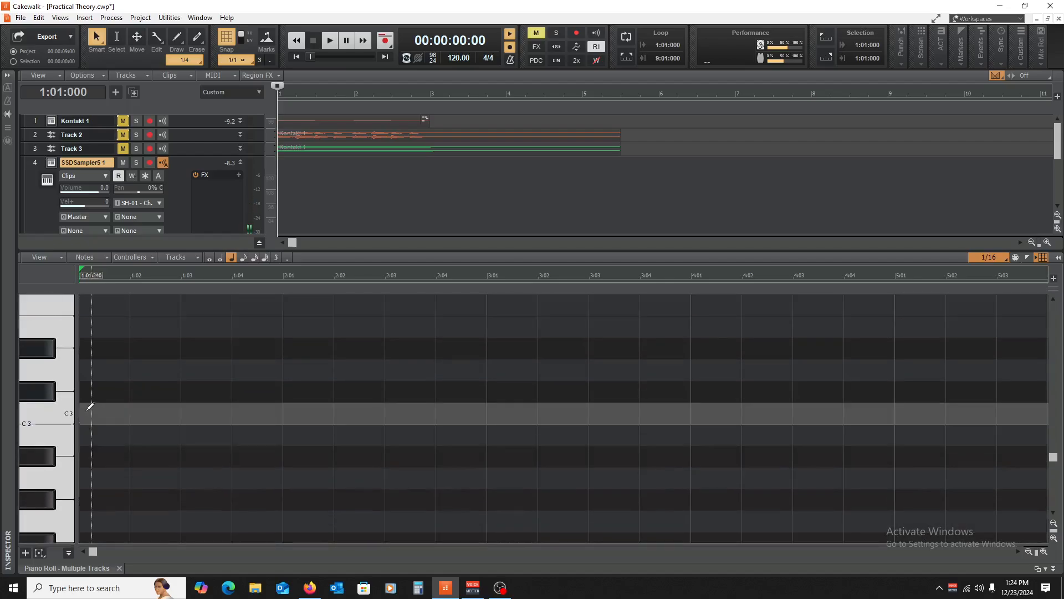
{"action": "scroll", "coordinate": [54, 350], "scroll_direction": "up", "scroll_amount": 2}
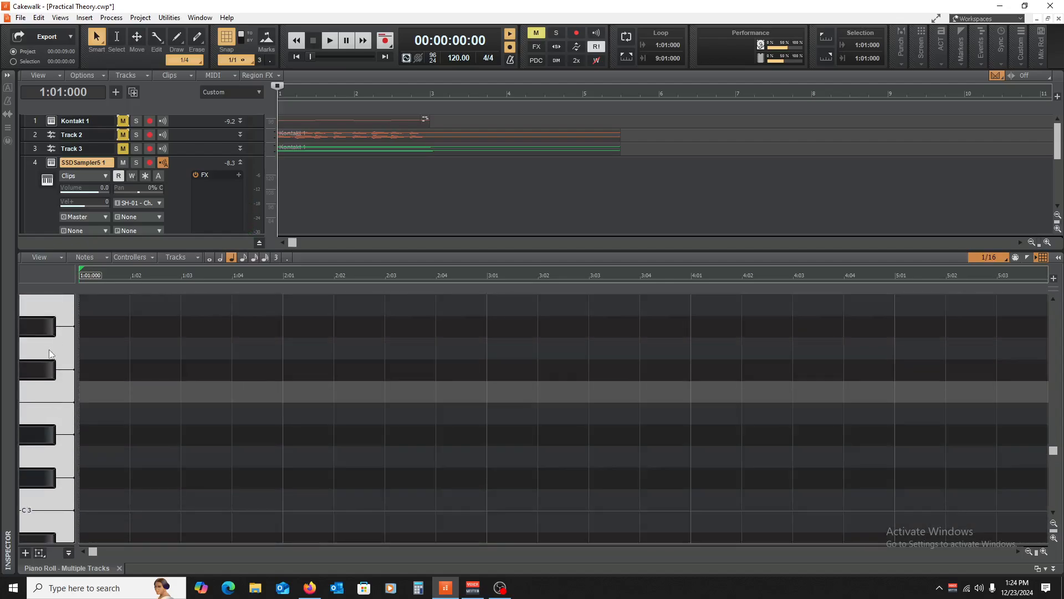
{"action": "scroll", "coordinate": [49, 388], "scroll_direction": "up", "scroll_amount": 2}
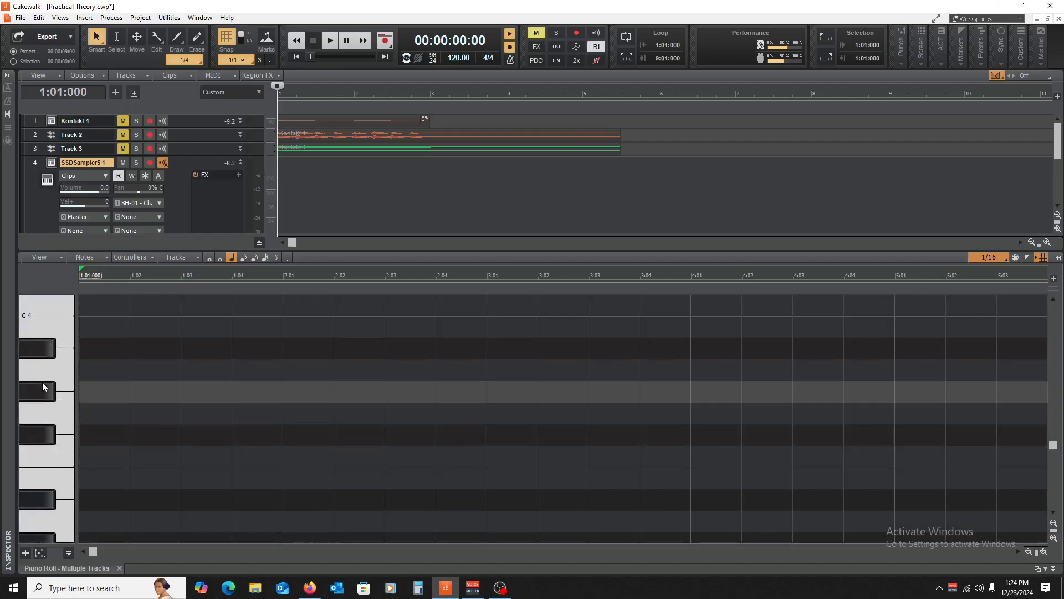
{"action": "left_click", "coordinate": [83, 433]}
{"action": "left_click_drag", "start_coordinate": [103, 435], "coordinate": [155, 444]}
{"action": "mouse_move", "coordinate": [233, 391]}
{"action": "left_mouse_down"}
{"action": "mouse_move", "coordinate": [164, 432]}
{"action": "mouse_move", "coordinate": [90, 426]}
{"action": "mouse_move", "coordinate": [206, 438]}
{"action": "left_mouse_up"}
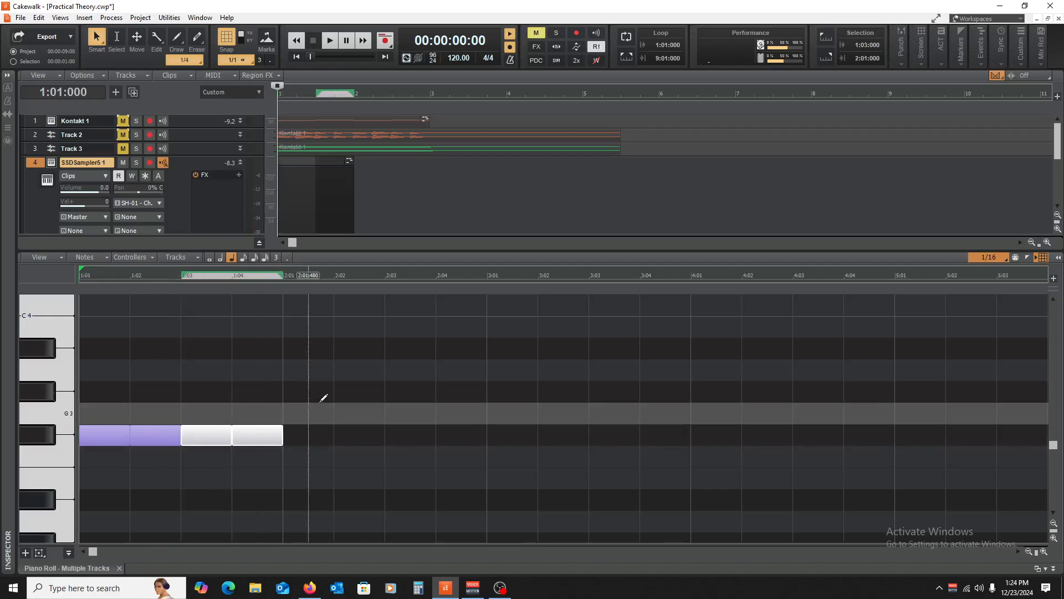
{"action": "left_click_drag", "start_coordinate": [340, 405], "coordinate": [121, 436]}
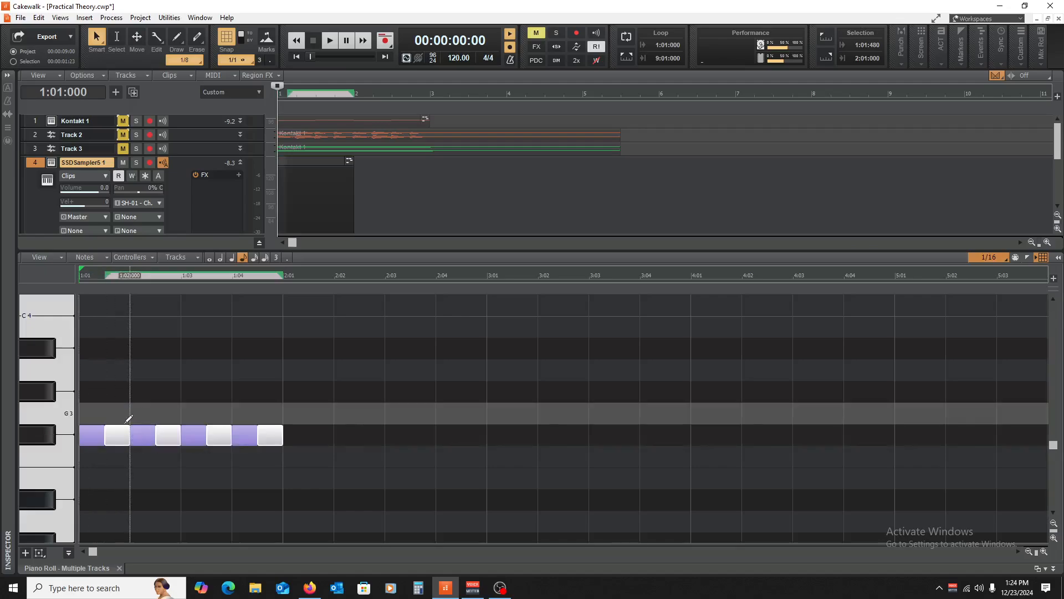
- Move the first note to a C3 kick and copy D3 snares onto beats 2 and 4, then audition
{"action": "scroll", "coordinate": [302, 415], "scroll_direction": "down", "scroll_amount": 3}
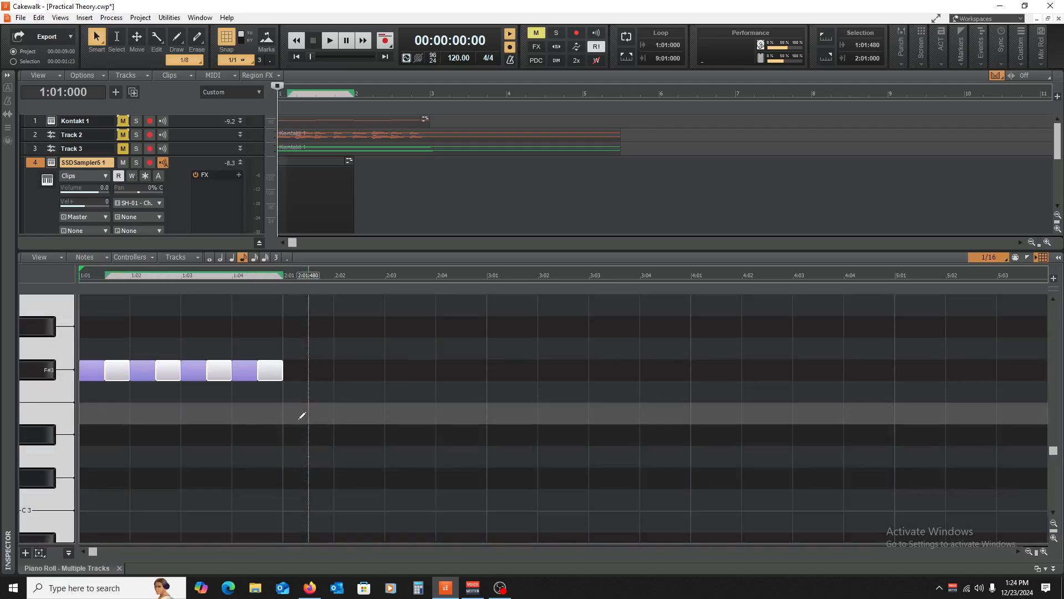
{"action": "scroll", "coordinate": [277, 383], "scroll_direction": "down", "scroll_amount": 2}
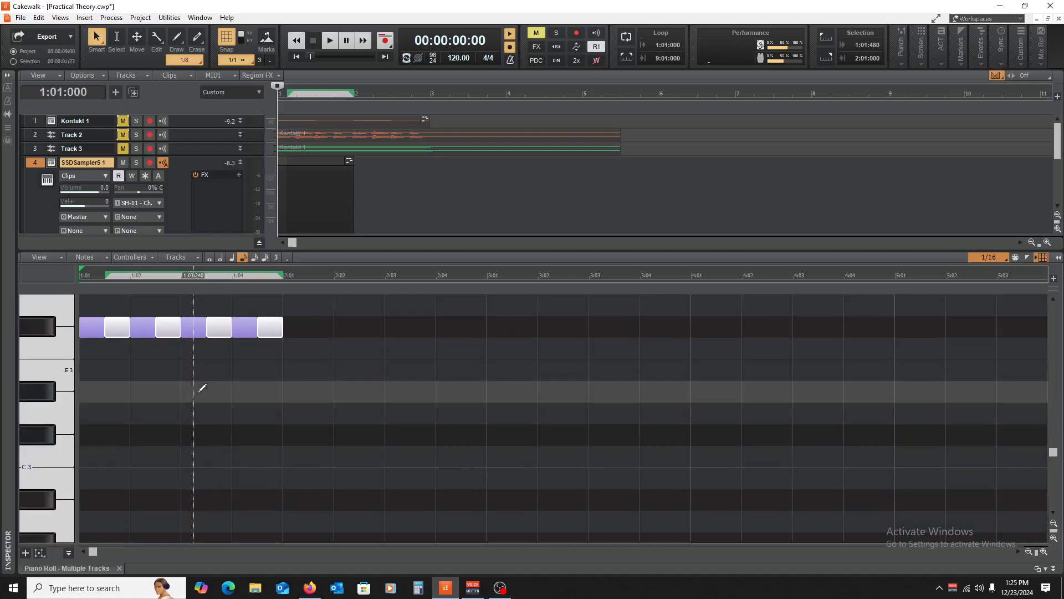
{"action": "left_click", "coordinate": [38, 452]}
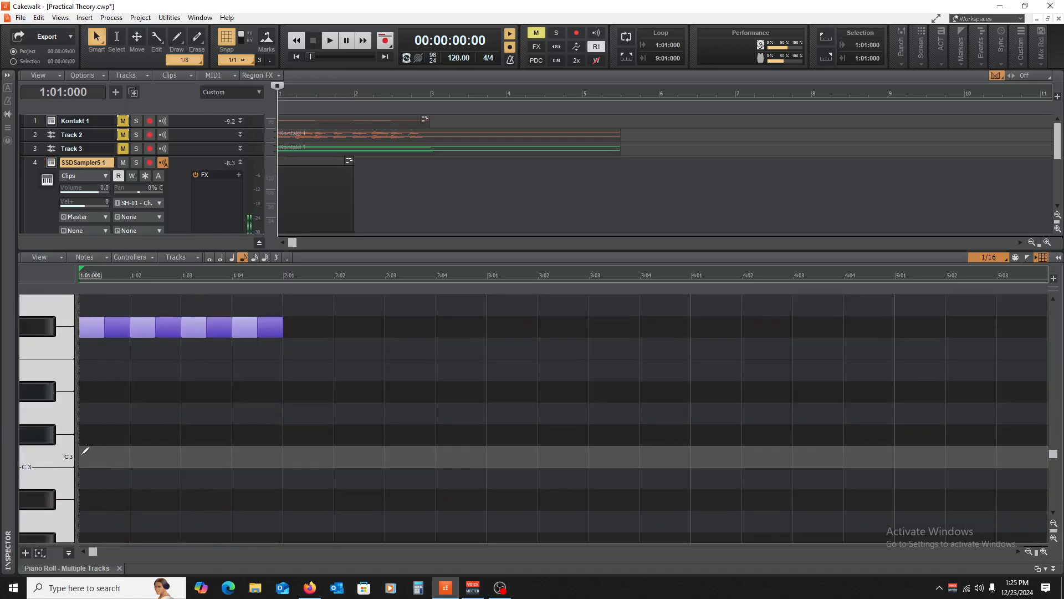
{"action": "left_click", "coordinate": [92, 327]}
{"action": "left_click_drag", "start_coordinate": [92, 328], "coordinate": [145, 413]}
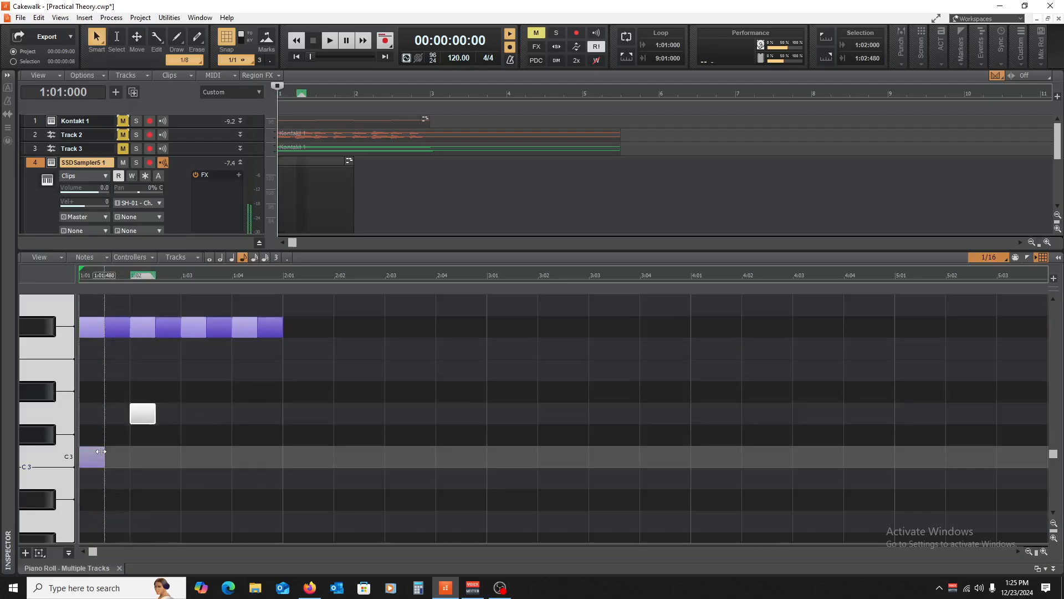
{"action": "left_click_drag", "start_coordinate": [94, 457], "coordinate": [221, 454]}
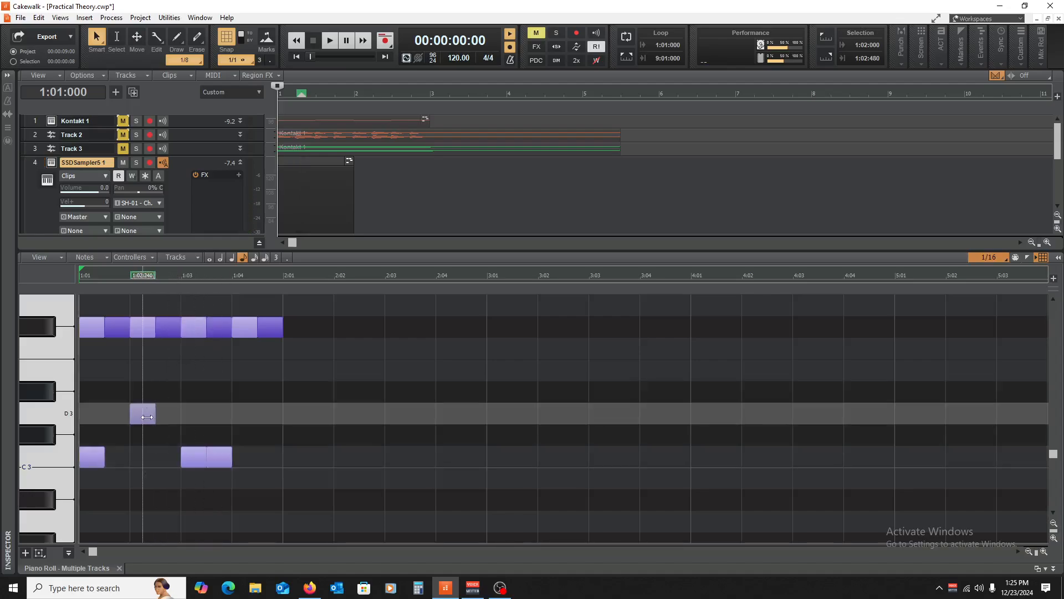
{"action": "left_click_drag", "start_coordinate": [146, 417], "coordinate": [247, 417]}
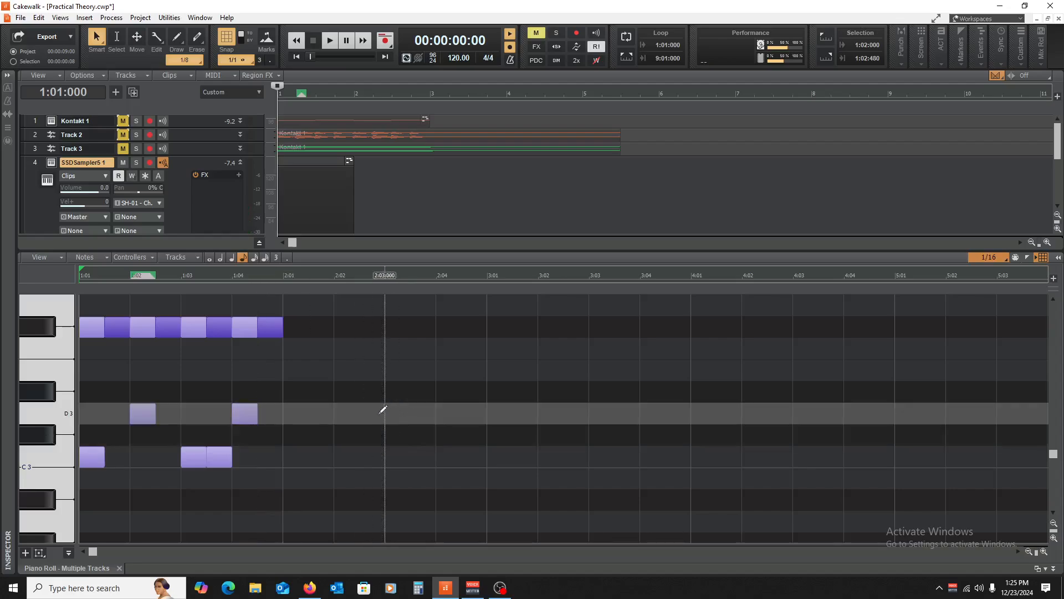
{"action": "key", "text": "space"}
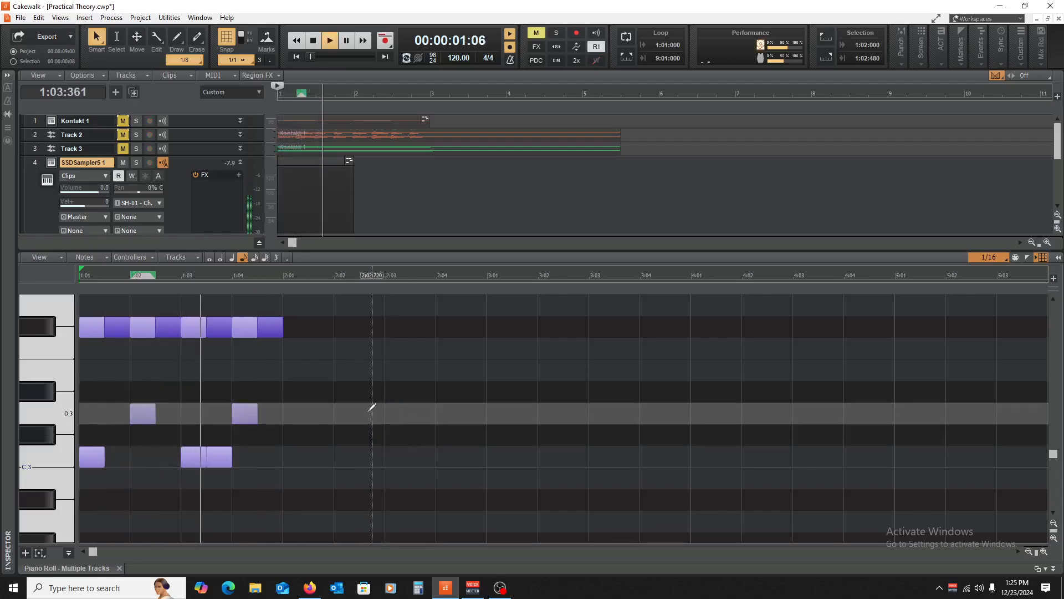
{"action": "key", "text": "space"}
- Copy all of bar 1's drum notes into bar 2 and play the two-bar pattern
{"action": "left_click_drag", "start_coordinate": [346, 301], "coordinate": [78, 548]}
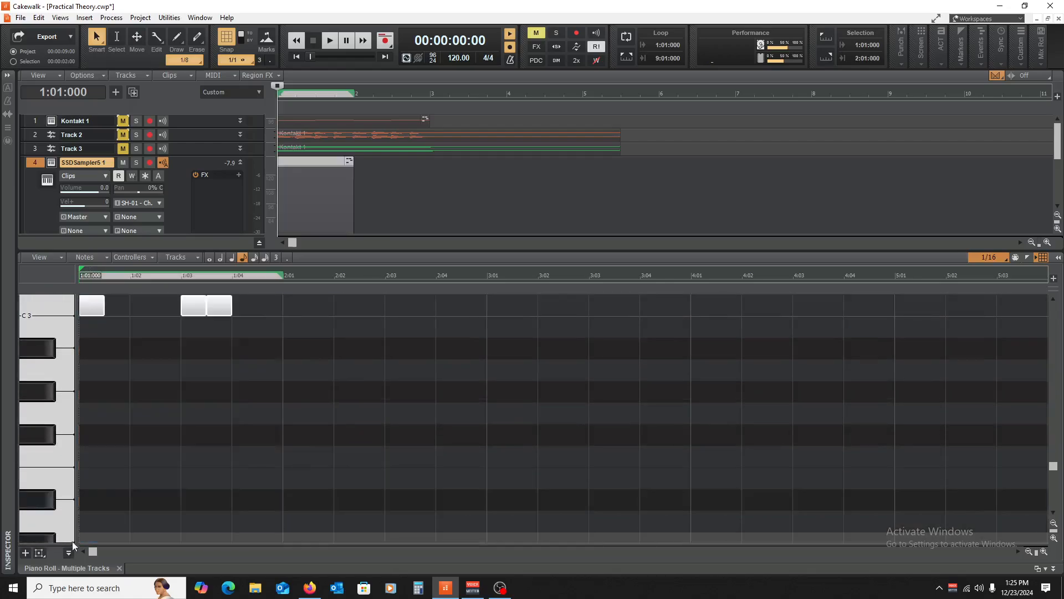
{"action": "scroll", "coordinate": [294, 344], "scroll_direction": "up", "scroll_amount": 5}
{"action": "scroll", "coordinate": [167, 388], "scroll_direction": "up", "scroll_amount": 4}
{"action": "scroll", "coordinate": [161, 360], "scroll_direction": "down", "scroll_amount": 1}
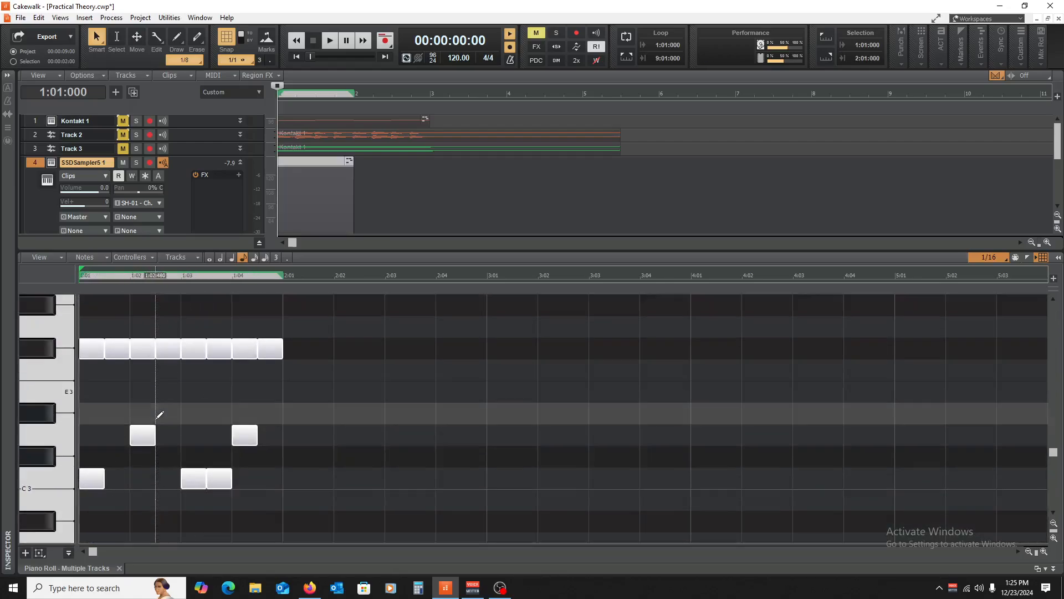
{"action": "left_click_drag", "start_coordinate": [100, 472], "coordinate": [300, 471]}
{"action": "key", "text": "space"}
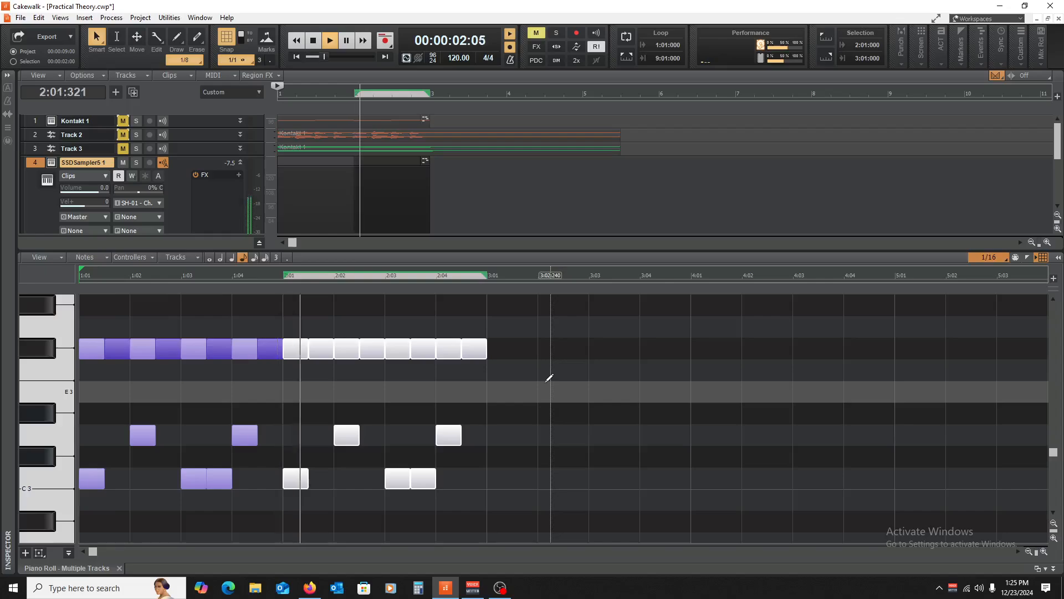
{"action": "left_click", "coordinate": [224, 378]}
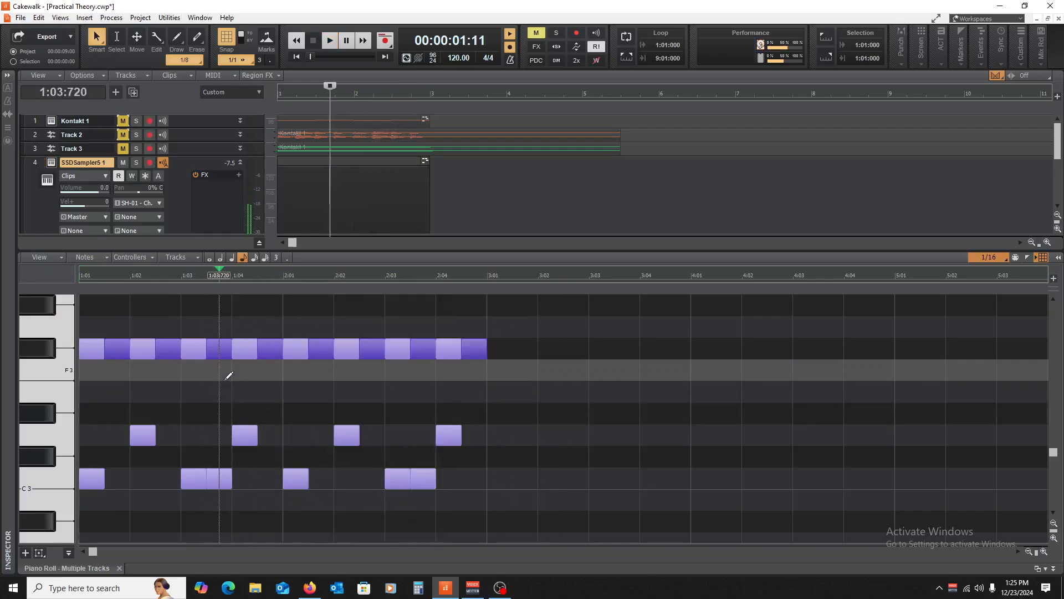
{"action": "key", "text": "space"}
{"action": "key", "text": "w"}
{"action": "key", "text": "space"}
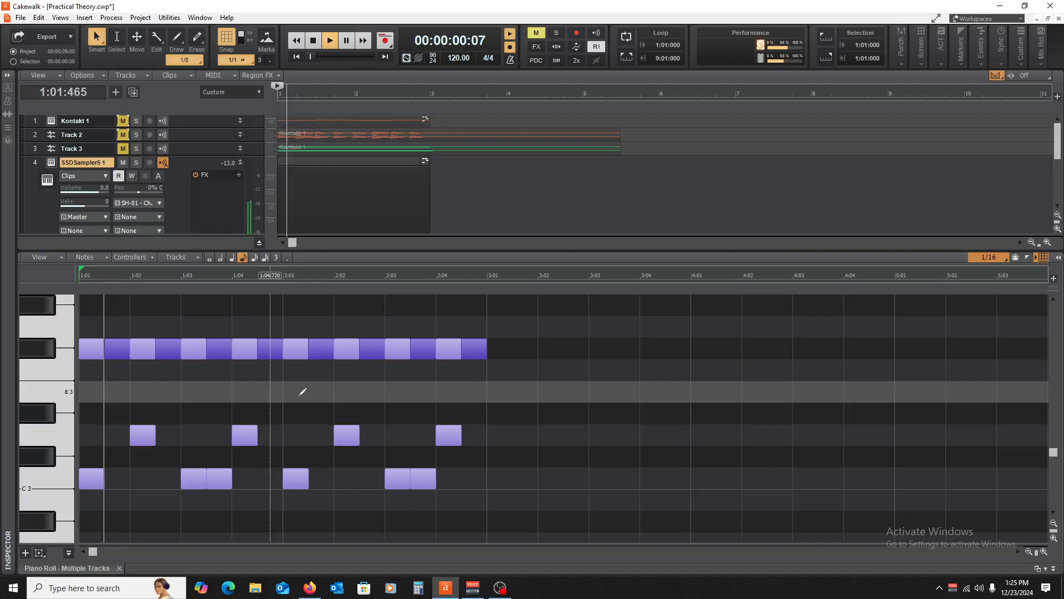
{"action": "key", "text": "space"}
- Raise the last F#3 hi-hat in each bar to Bb3 and audition the change
{"action": "scroll", "coordinate": [276, 418], "scroll_direction": "up", "scroll_amount": 2}
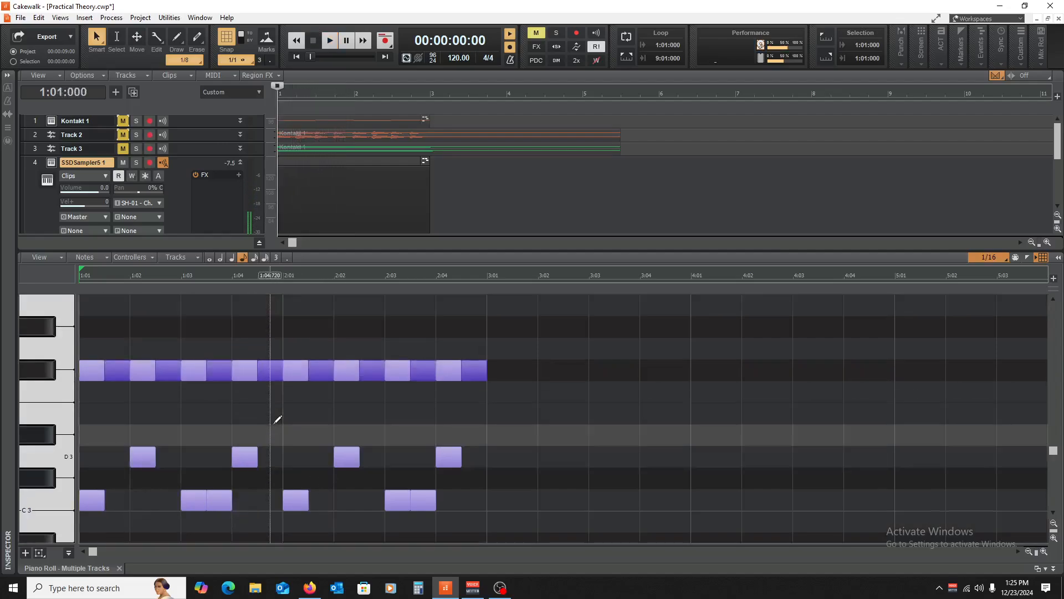
{"action": "scroll", "coordinate": [277, 383], "scroll_direction": "up", "scroll_amount": 2}
{"action": "left_click_drag", "start_coordinate": [273, 435], "coordinate": [270, 348]}
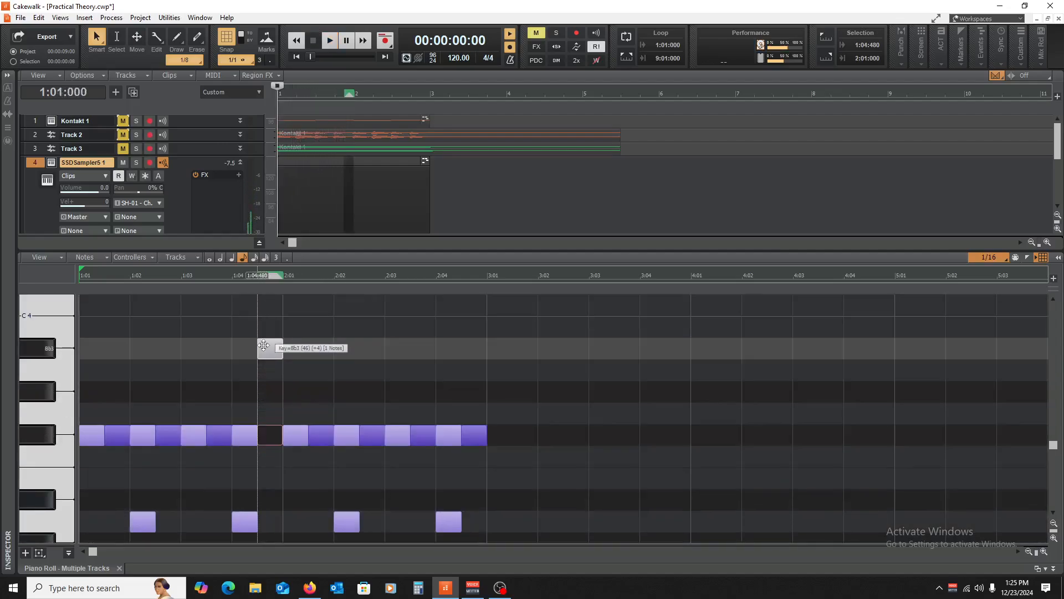
{"action": "left_click_drag", "start_coordinate": [475, 435], "coordinate": [474, 348]}
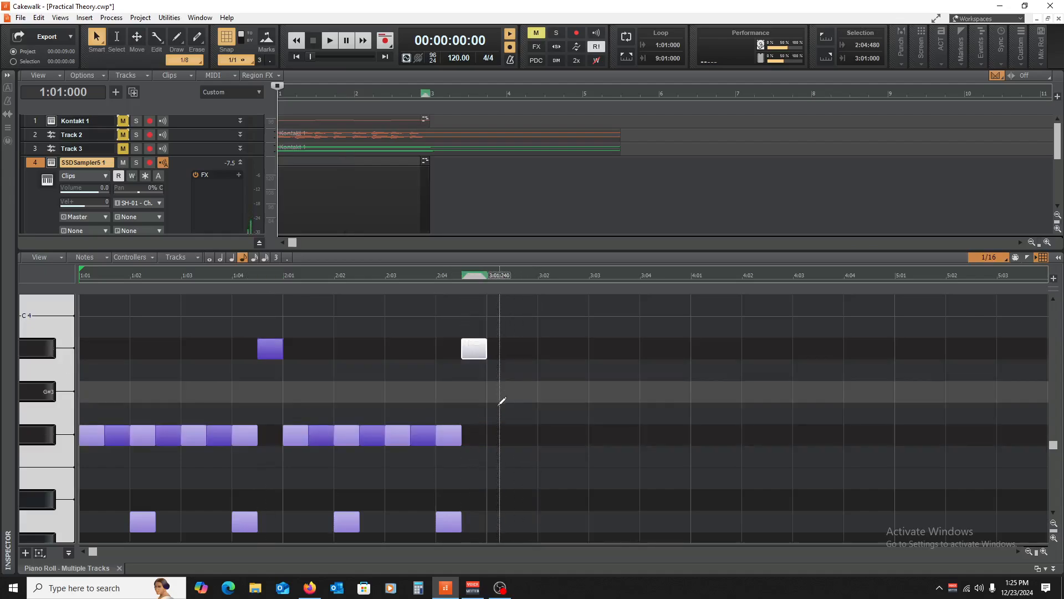
{"action": "left_click", "coordinate": [565, 408]}
{"action": "key", "text": "space"}
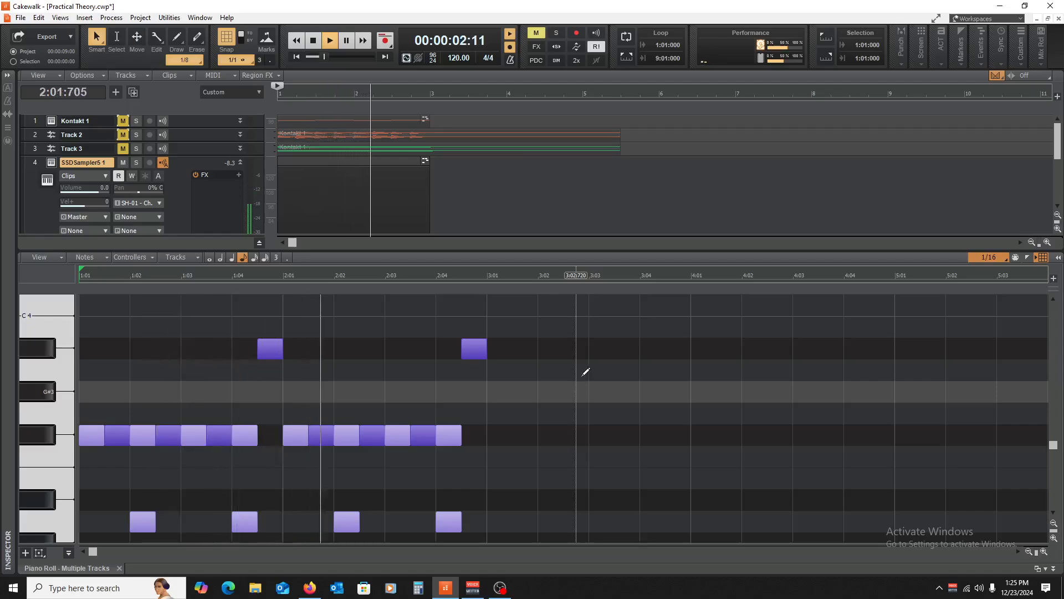
{"action": "key", "text": "space"}
- Turn on looping from 1:01 to 3:01 and close the piano roll
{"action": "scroll", "coordinate": [546, 363], "scroll_direction": "down", "scroll_amount": 3}
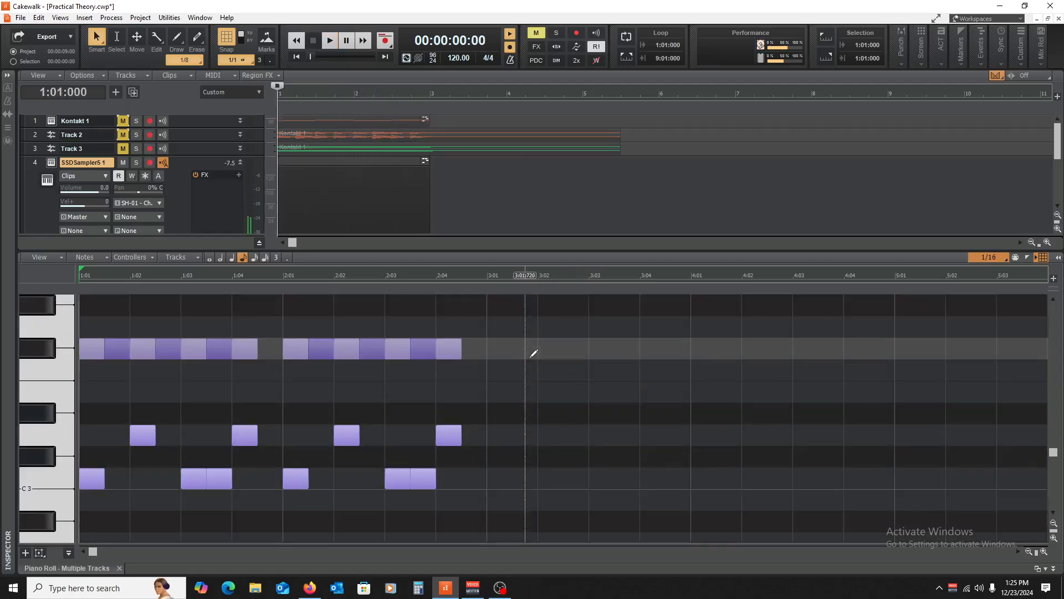
{"action": "left_click", "coordinate": [628, 38]}
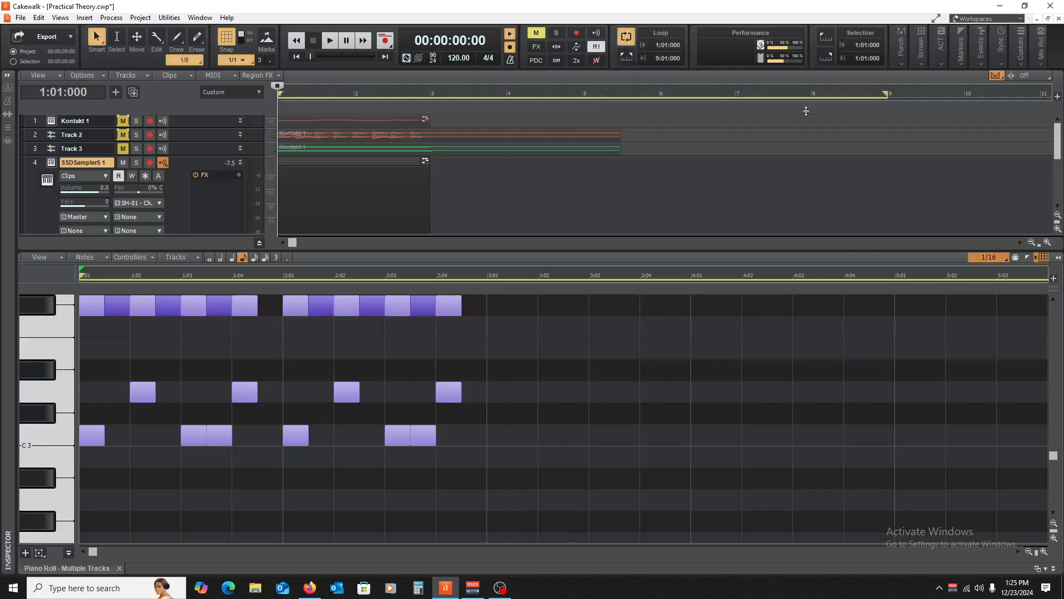
{"action": "left_click_drag", "start_coordinate": [887, 95], "coordinate": [430, 94]}
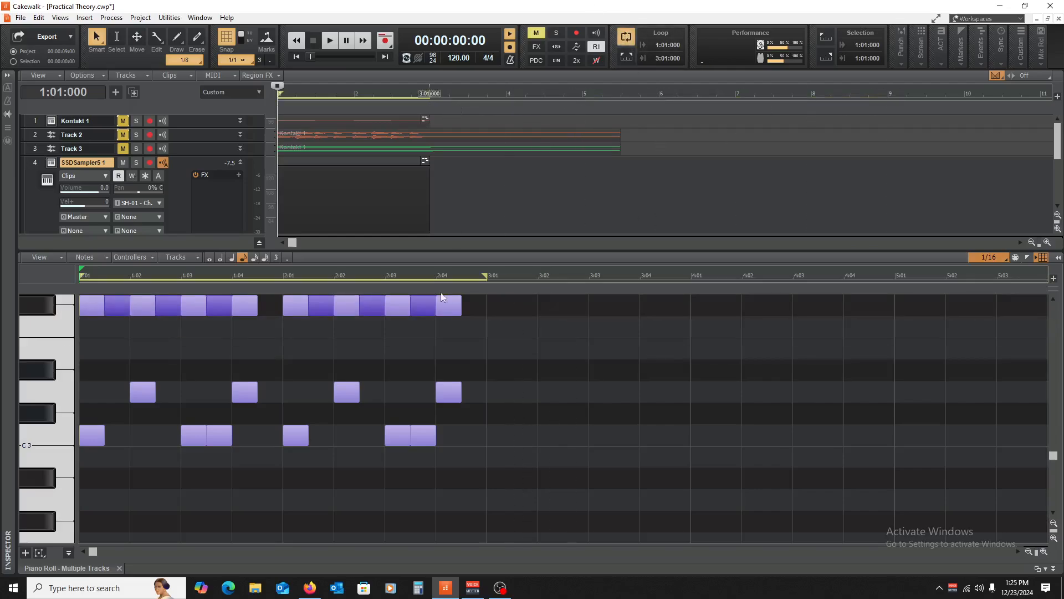
{"action": "left_click", "coordinate": [119, 568]}
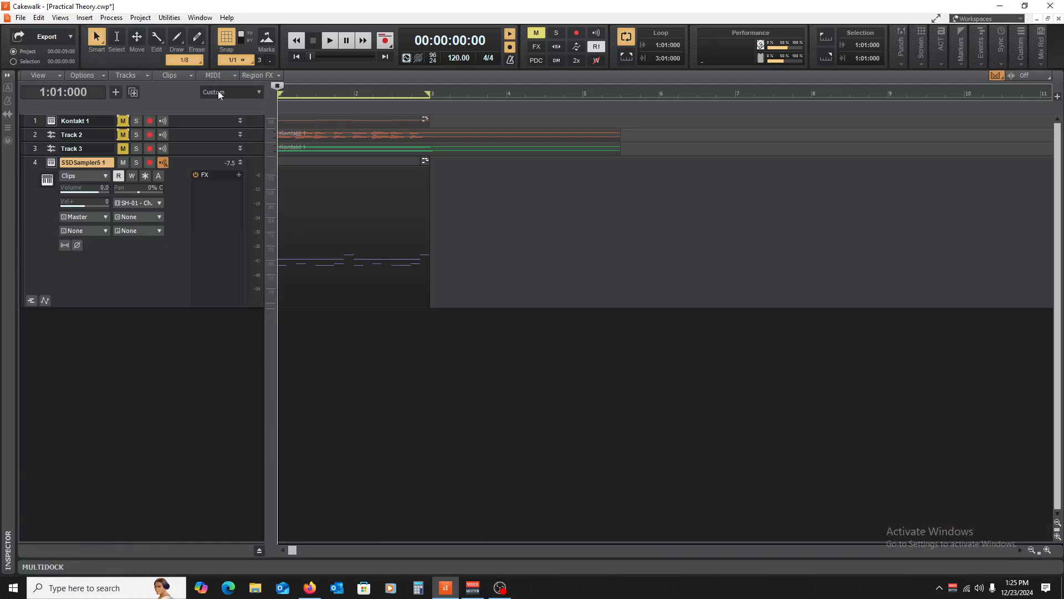
- Move MDMX OverDrive from Kontakt 1 to the SSDSampler5 track, auditioning drums with it on and bypassed
{"action": "left_click_drag", "start_coordinate": [202, 128], "coordinate": [202, 189]}
{"action": "left_click_drag", "start_coordinate": [210, 147], "coordinate": [198, 286]}
{"action": "key", "text": "space"}
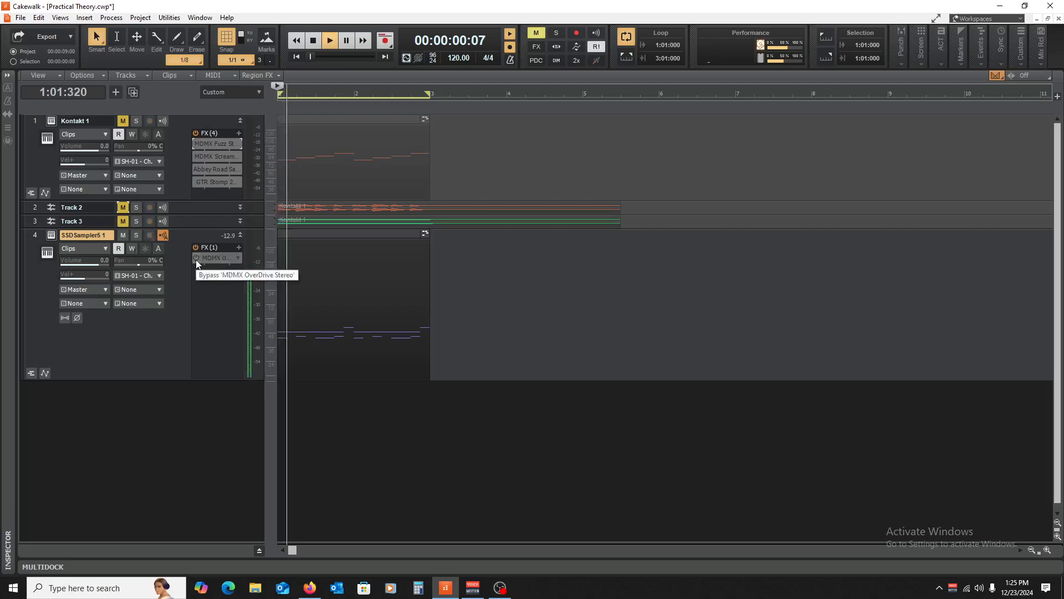
{"action": "key", "text": "space"}
{"action": "left_click", "coordinate": [196, 258]}
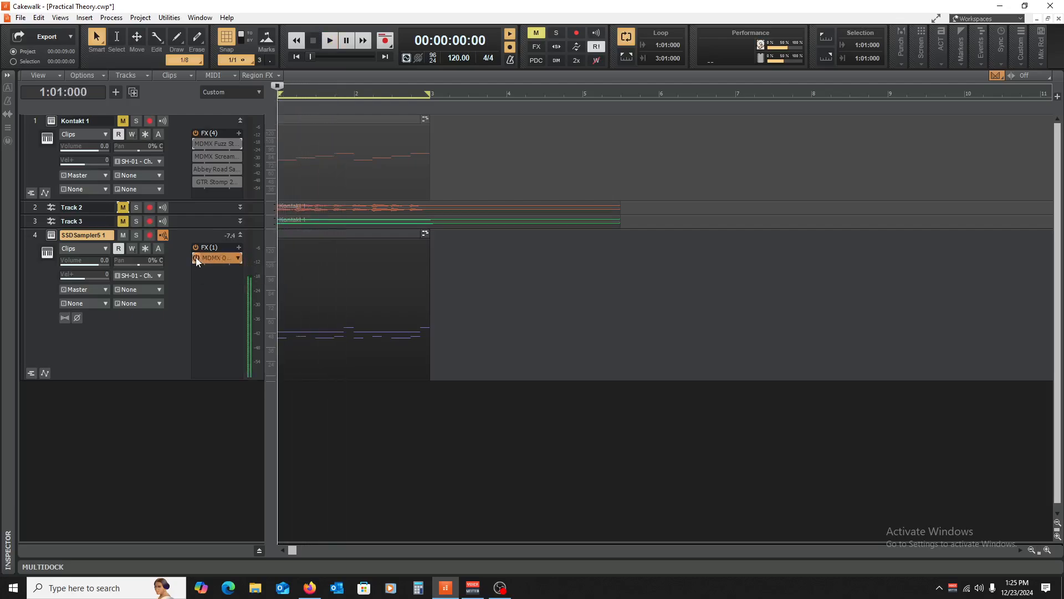
{"action": "key", "text": "space"}
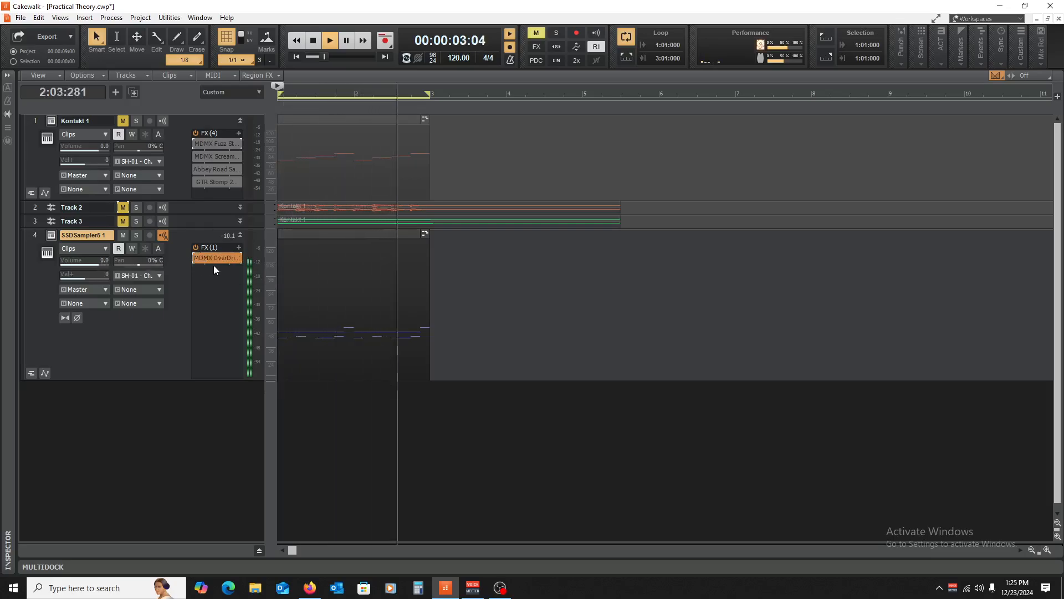
{"action": "key", "text": "space"}
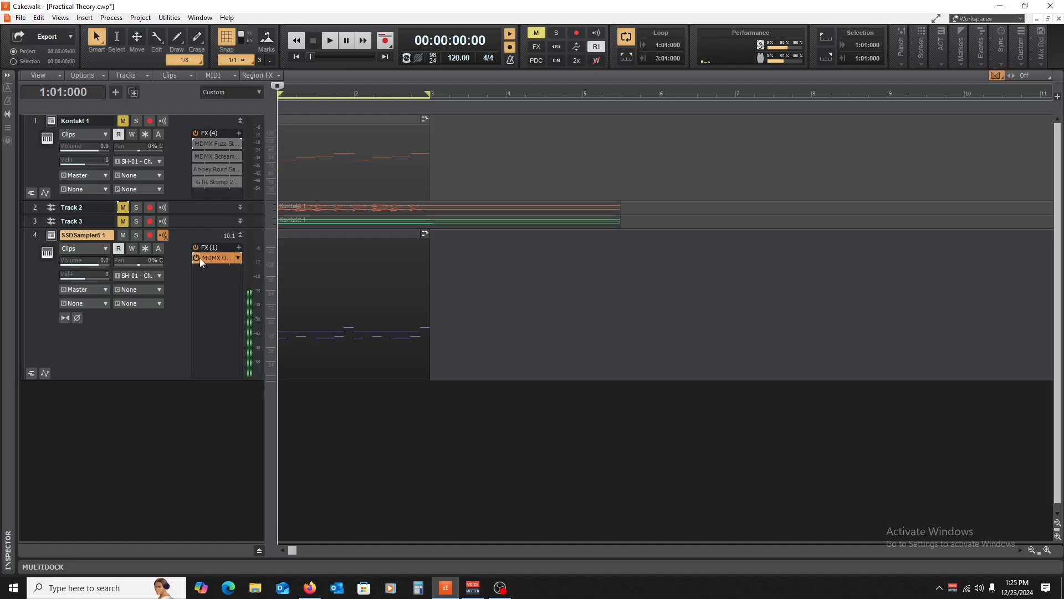
{"action": "left_click", "coordinate": [196, 258]}
- Load MDMX OverDrive's Full Reset preset, audition the drums, and close its window
{"action": "double_click", "coordinate": [201, 258]}
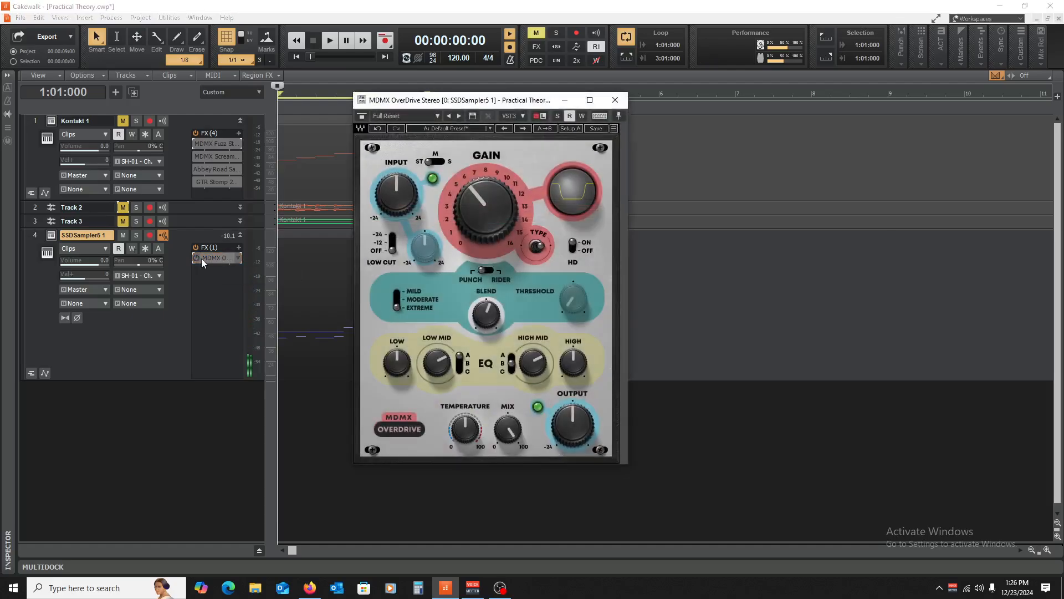
{"action": "left_click", "coordinate": [463, 130]}
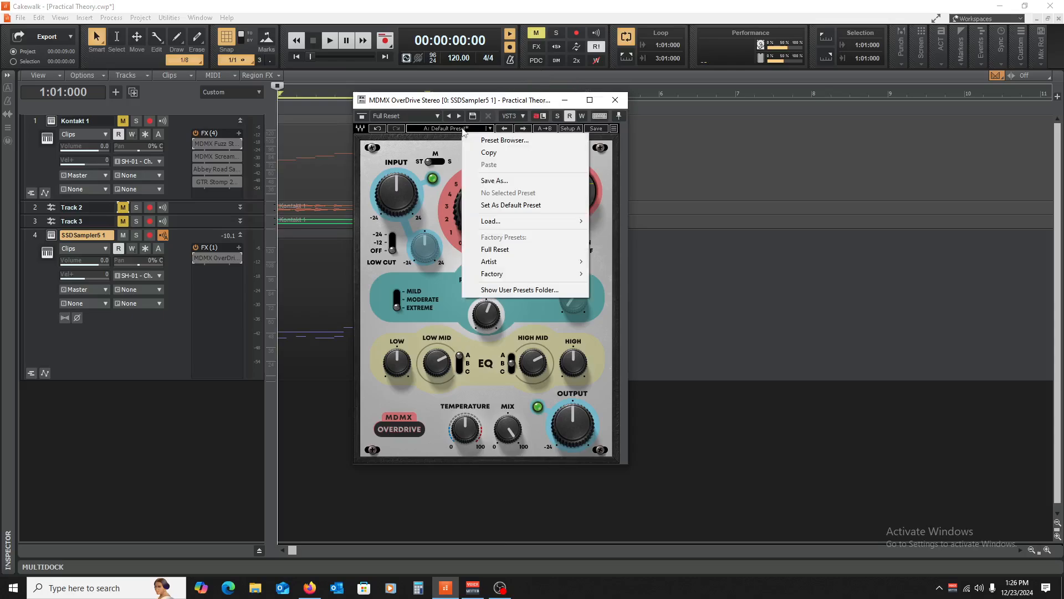
{"action": "left_click", "coordinate": [521, 251]}
{"action": "key", "text": "space"}
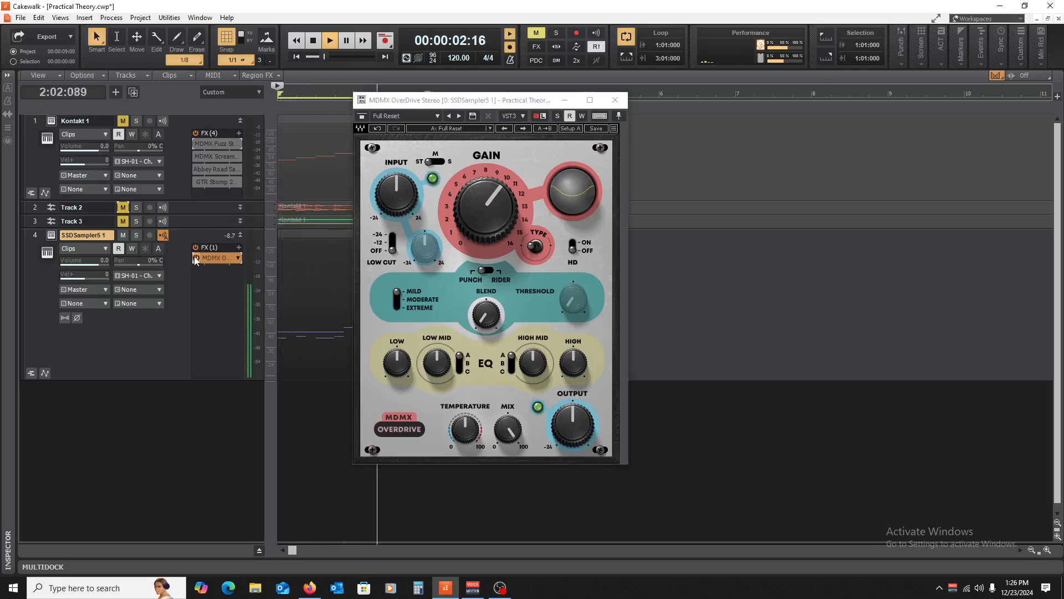
{"action": "key", "text": "space"}
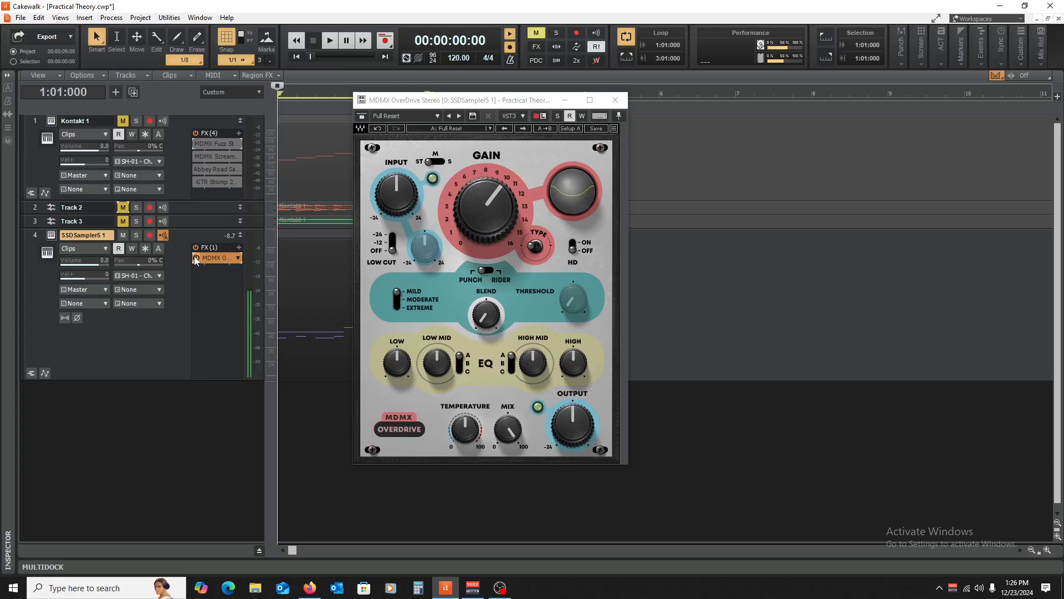
{"action": "key", "text": "space"}
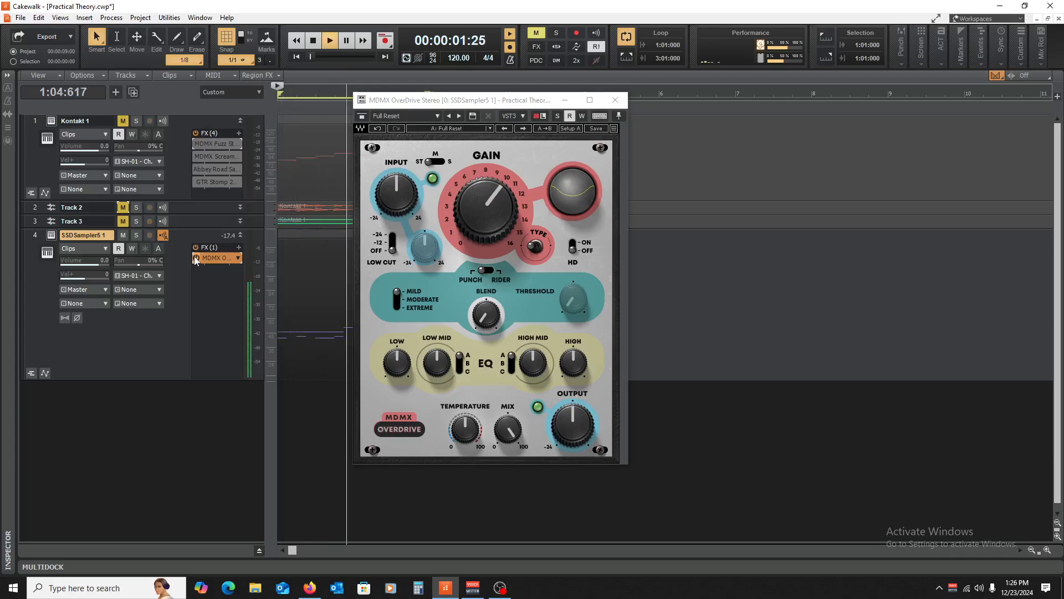
{"action": "key", "text": "space"}
{"action": "left_click", "coordinate": [615, 100]}
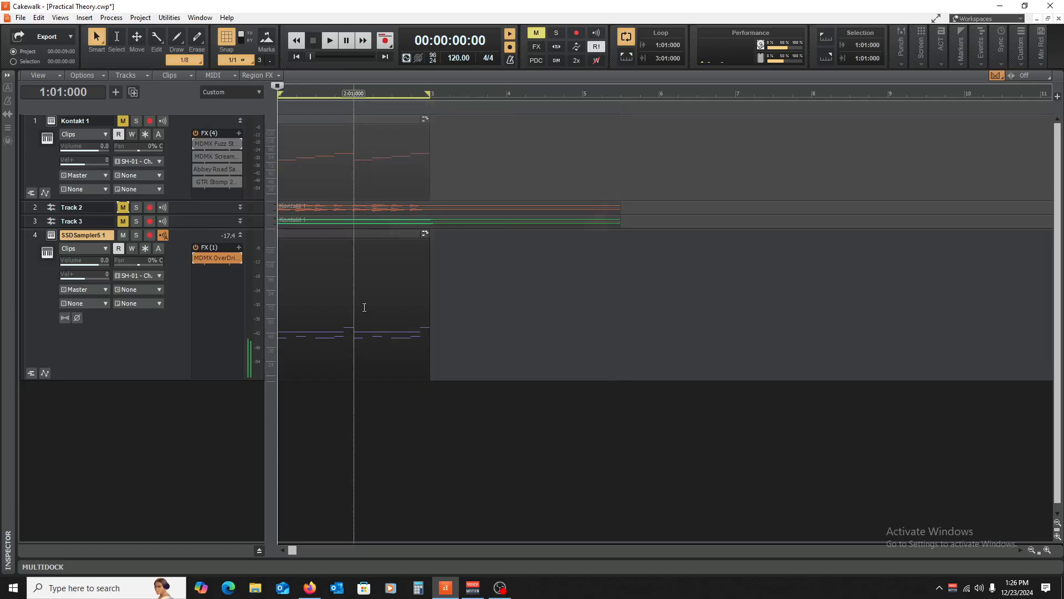
- In the drum clip, move a C3 kick to 1:04:480 and copy it to 2:01:480, auditioning each change
{"action": "double_click", "coordinate": [333, 236]}
{"action": "scroll", "coordinate": [316, 435], "scroll_direction": "down", "scroll_amount": 4}
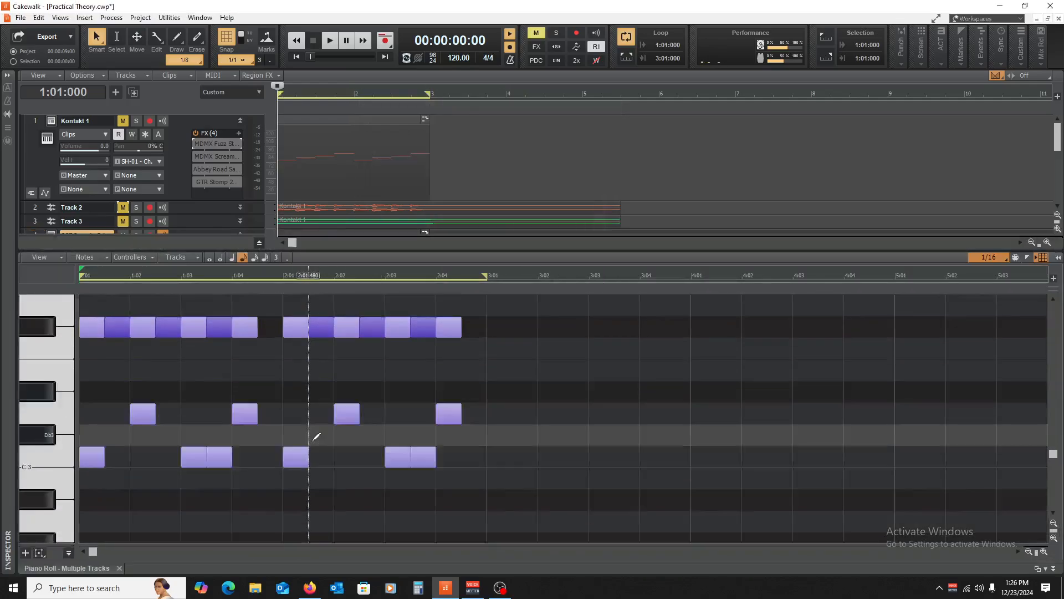
{"action": "key", "text": "space"}
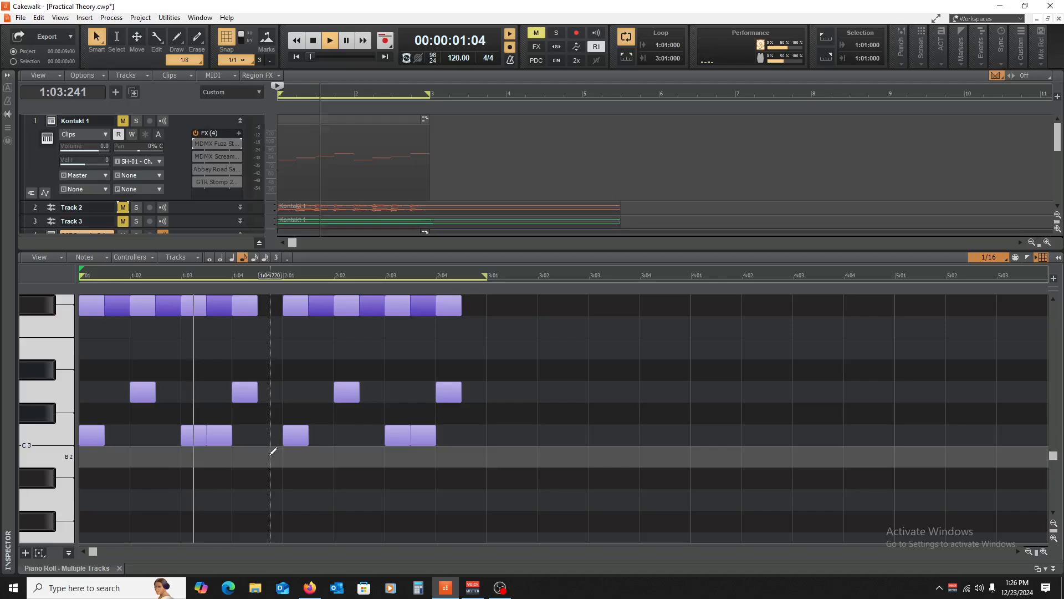
{"action": "key", "text": "space"}
{"action": "left_click_drag", "start_coordinate": [272, 439], "coordinate": [259, 438]}
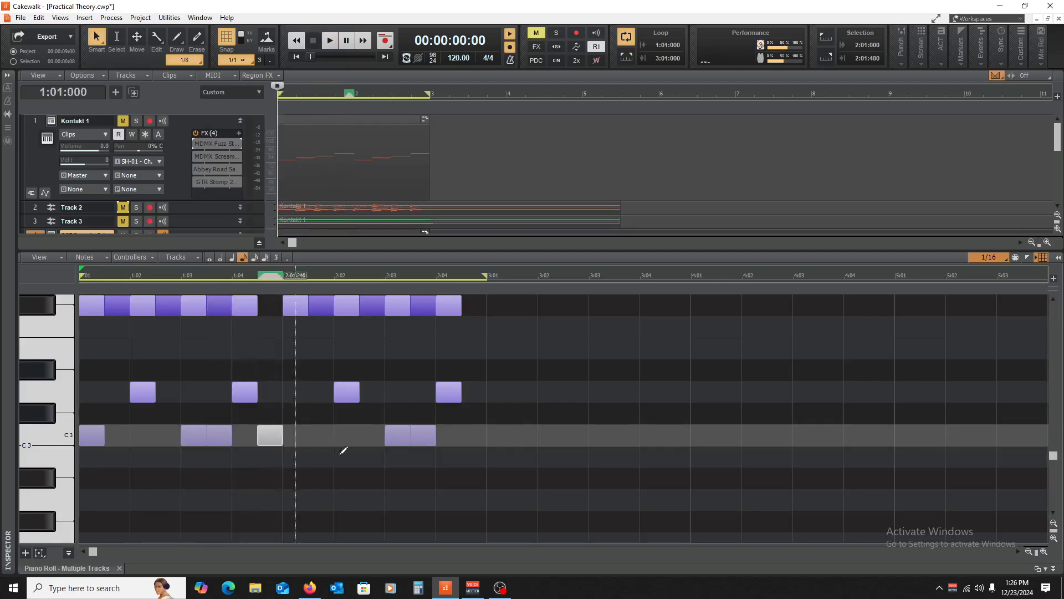
{"action": "key", "text": "space"}
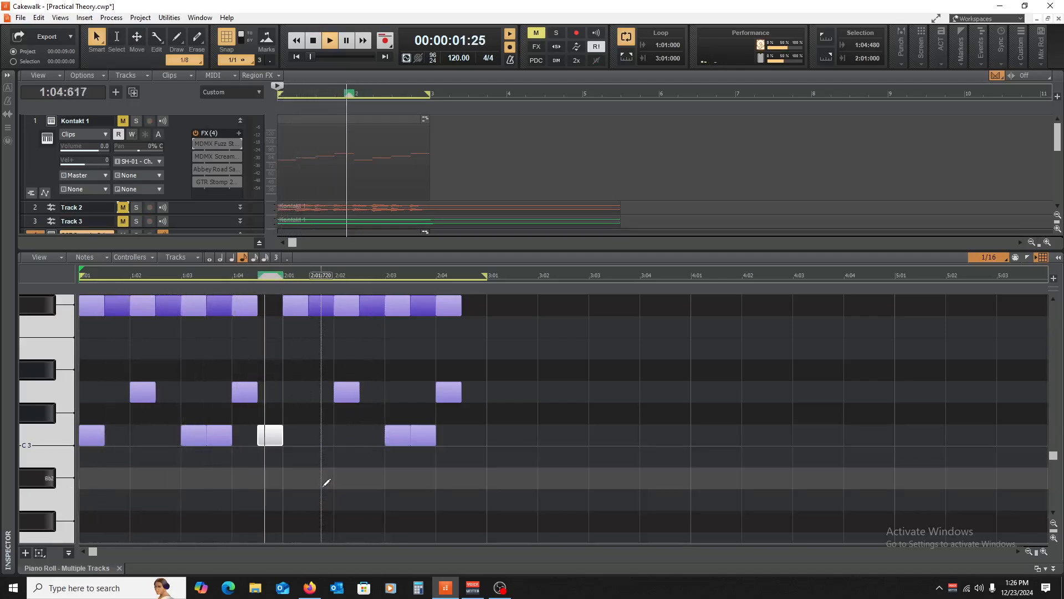
{"action": "key", "text": "space"}
{"action": "left_click_drag", "start_coordinate": [270, 438], "coordinate": [322, 438]}
{"action": "key", "text": "space"}
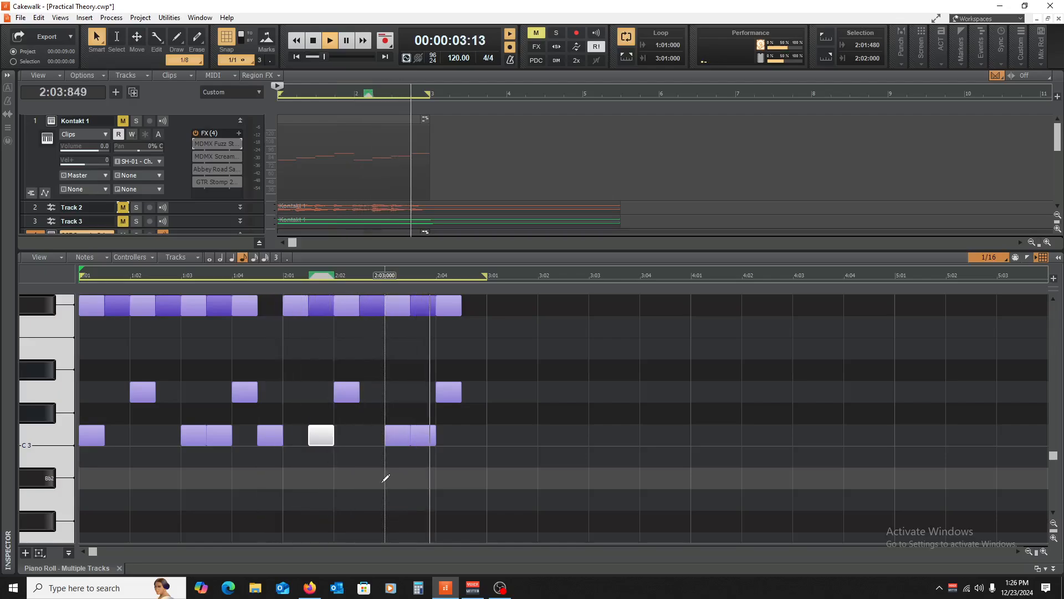
{"action": "key", "text": "space"}
- Drag the note near 1:04 down into the bottom-row gap, play back, and select all notes
{"action": "left_click_drag", "start_coordinate": [570, 480], "coordinate": [219, 357]}
{"action": "left_click", "coordinate": [345, 340]}
{"action": "left_click_drag", "start_coordinate": [272, 396], "coordinate": [270, 479]}
{"action": "key", "text": "space"}
{"action": "scroll", "coordinate": [269, 371], "scroll_direction": "down", "scroll_amount": 3}
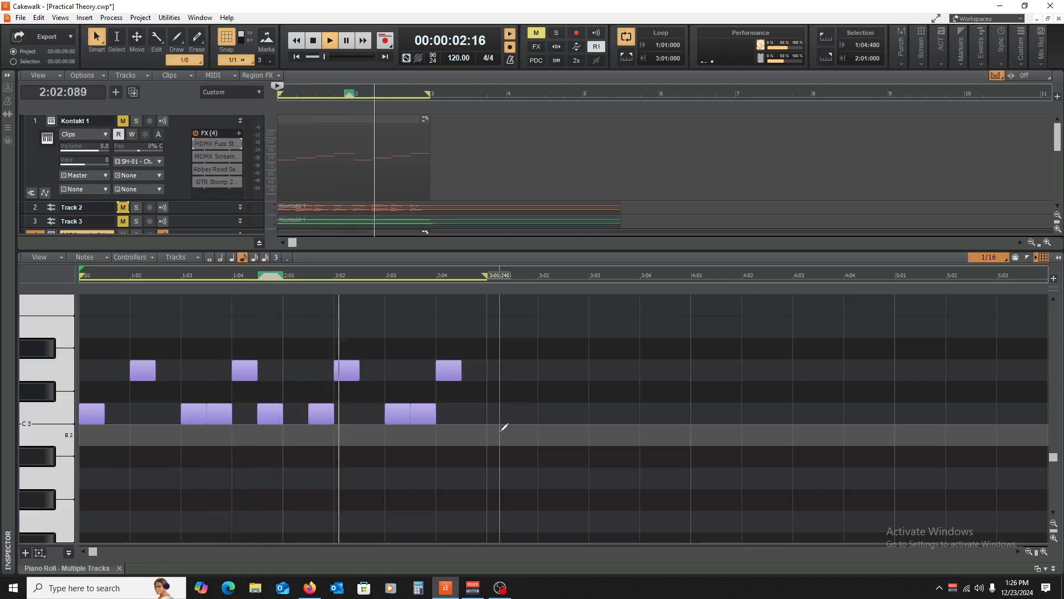
{"action": "scroll", "coordinate": [527, 432], "scroll_direction": "up", "scroll_amount": 1}
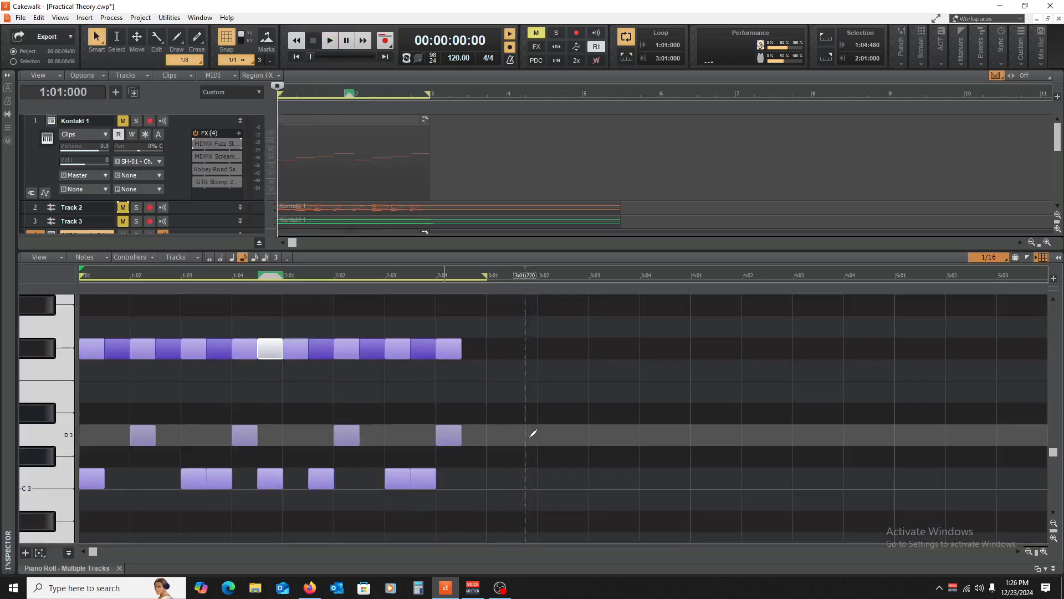
{"action": "mouse_move", "coordinate": [533, 498]}
{"action": "left_mouse_down"}
{"action": "mouse_move", "coordinate": [420, 490]}
{"action": "mouse_move", "coordinate": [164, 309]}
{"action": "left_mouse_up"}
{"action": "scroll", "coordinate": [177, 377], "scroll_direction": "down", "scroll_amount": 3}
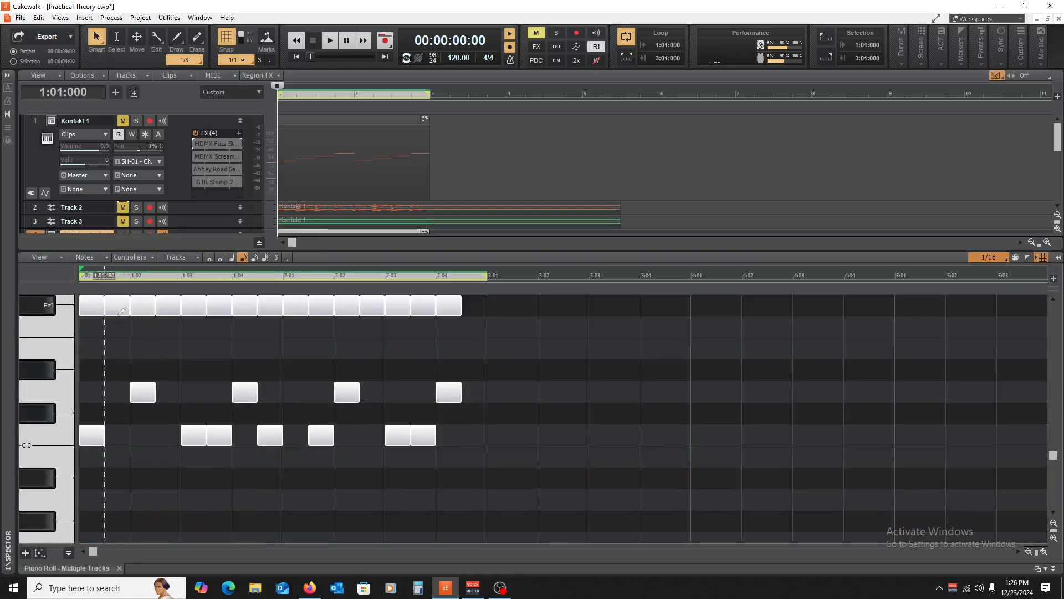
- Hide the piano roll, set the now time to 3:01, and audition the drums
{"action": "key", "text": "d"}
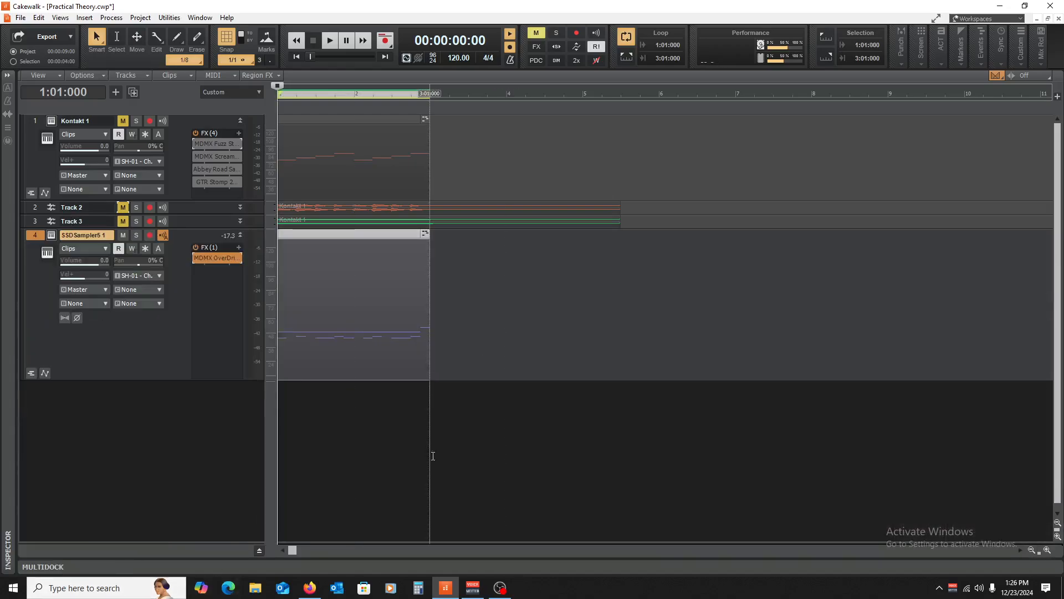
{"action": "left_click", "coordinate": [426, 454]}
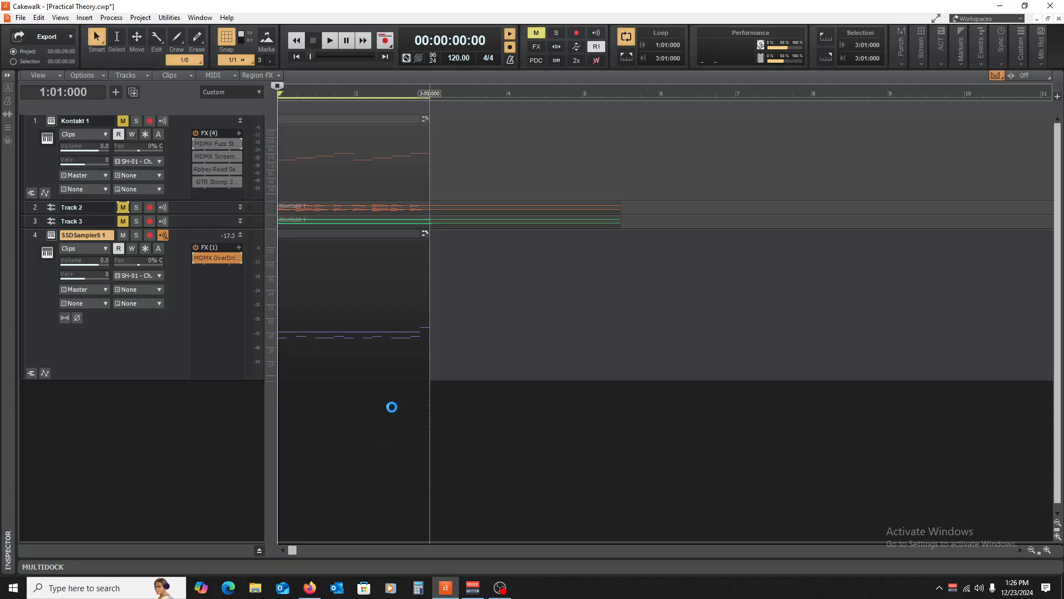
{"action": "key", "text": "space"}
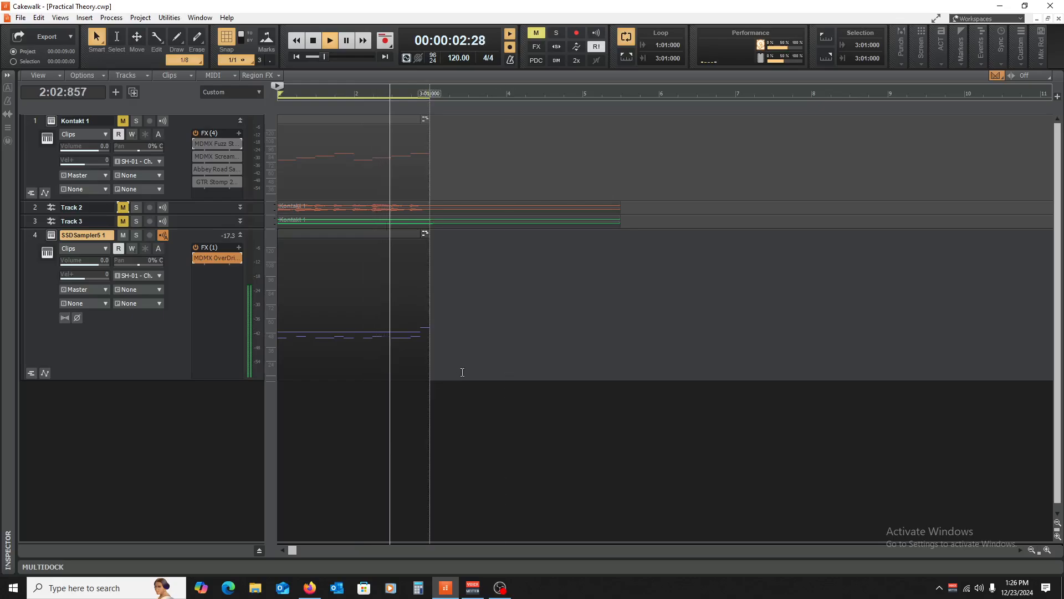
{"action": "key", "text": "space"}
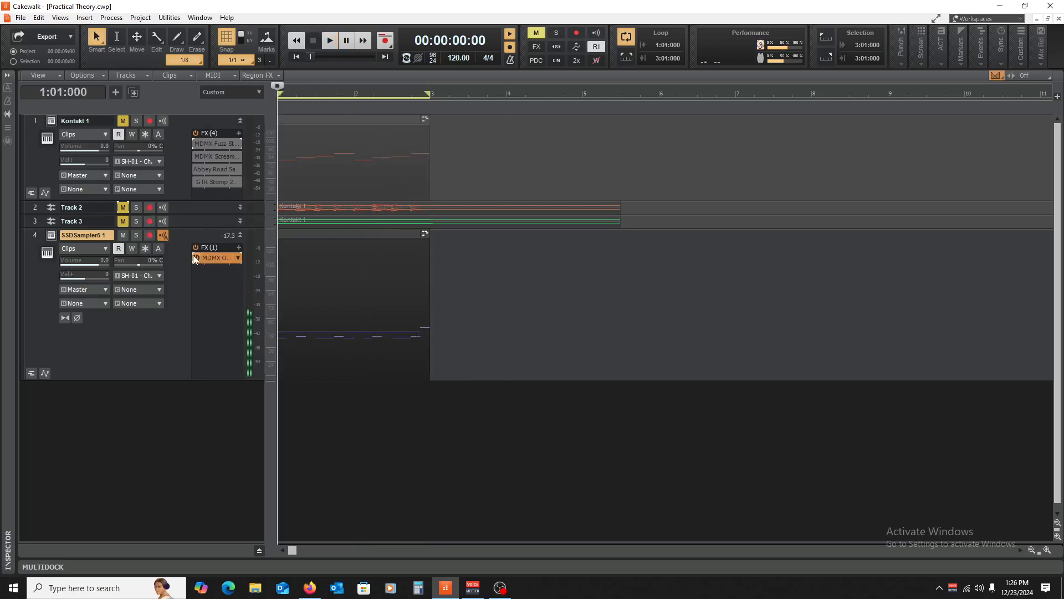
{"action": "right_click", "coordinate": [209, 280]}
{"action": "mouse_move", "coordinate": [253, 302]}
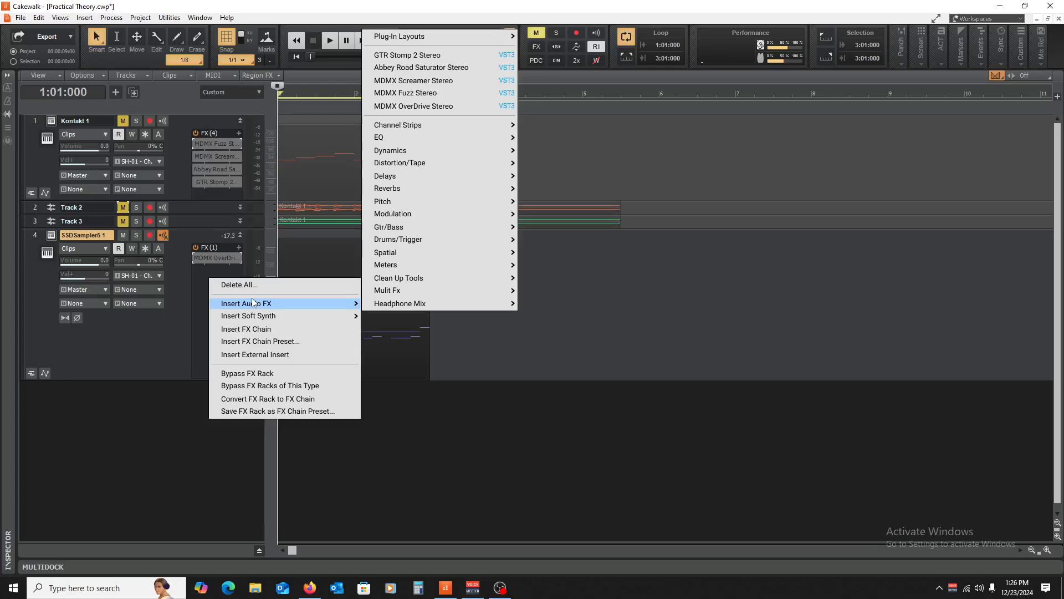
{"action": "left_click", "coordinate": [199, 308]}
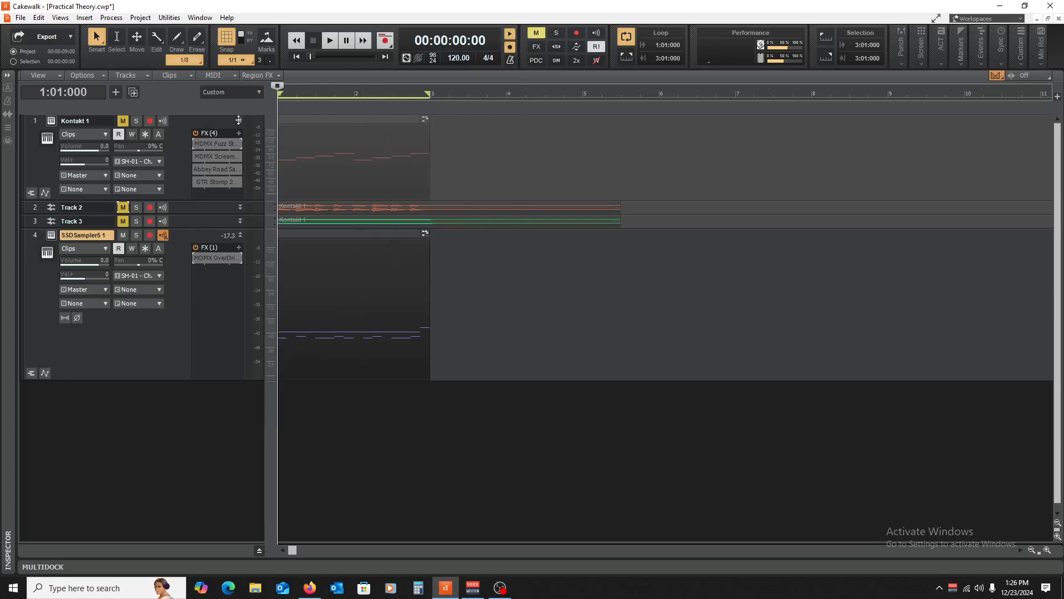
- Copy MDMX Fuzz onto the SSDSampler5 track, reset it to Full Reset, and close its window
{"action": "mouse_move", "coordinate": [214, 158]}
{"action": "left_mouse_down"}
{"action": "mouse_move", "coordinate": [220, 186]}
{"action": "mouse_move", "coordinate": [218, 142]}
{"action": "left_mouse_up"}
{"action": "double_click", "coordinate": [198, 271]}
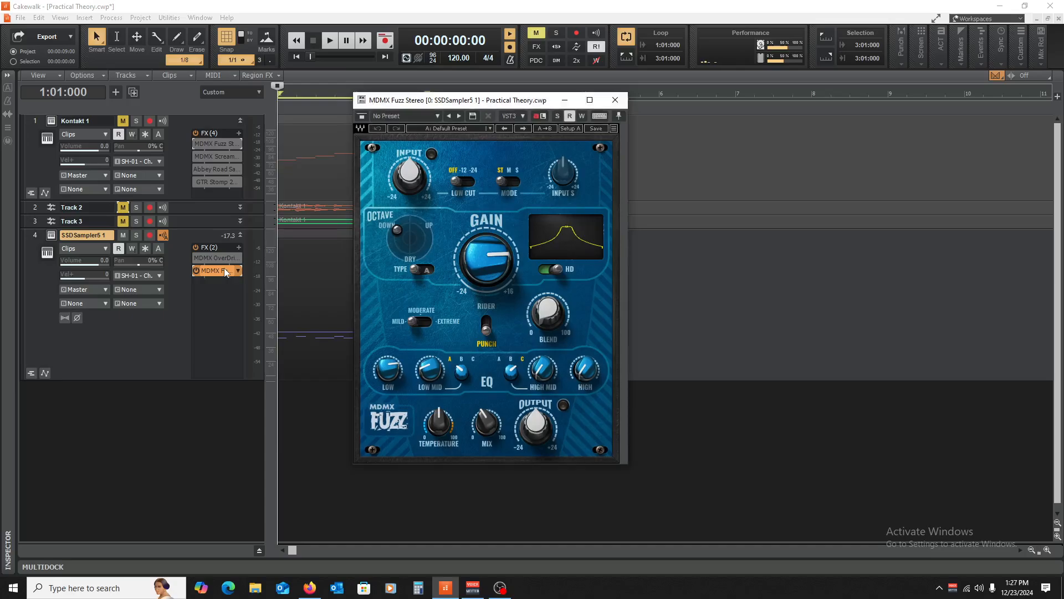
{"action": "key", "text": "space"}
{"action": "key", "text": "space"}
{"action": "left_click", "coordinate": [474, 128]}
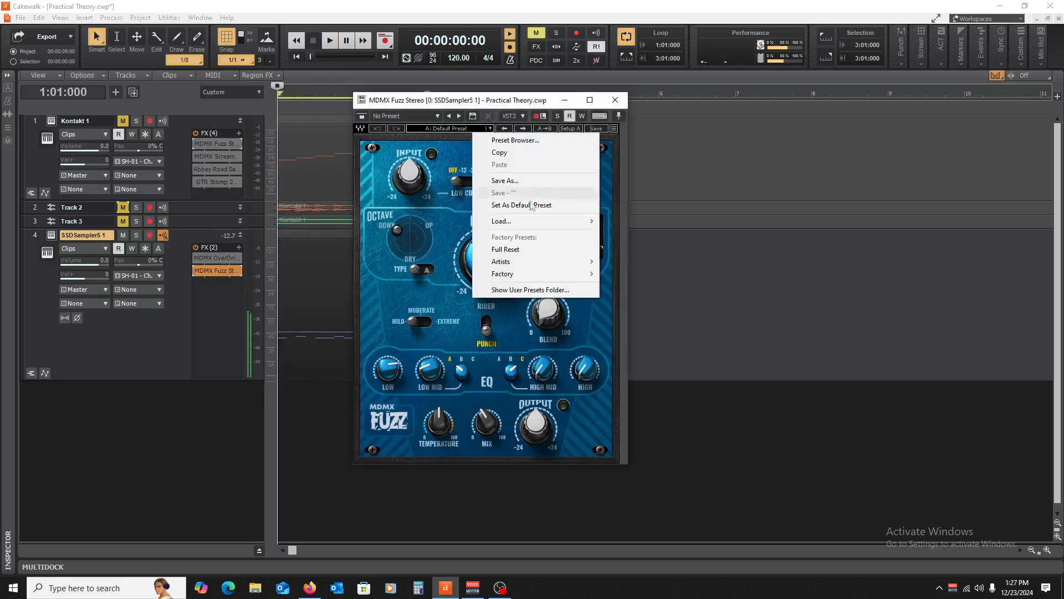
{"action": "left_click", "coordinate": [527, 249]}
{"action": "key", "text": "space"}
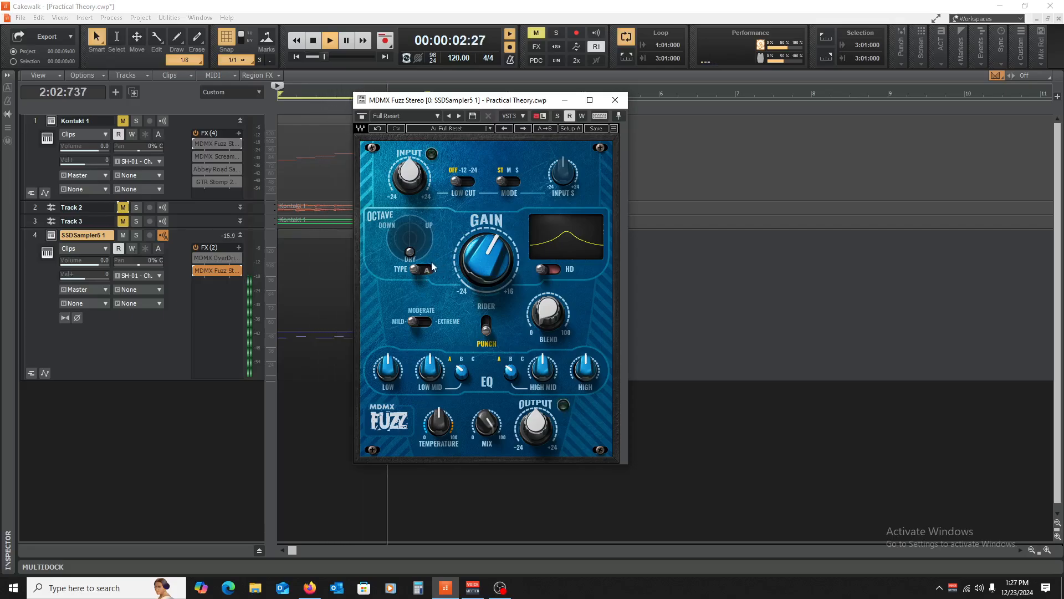
{"action": "key", "text": "space"}
{"action": "left_click", "coordinate": [614, 100]}
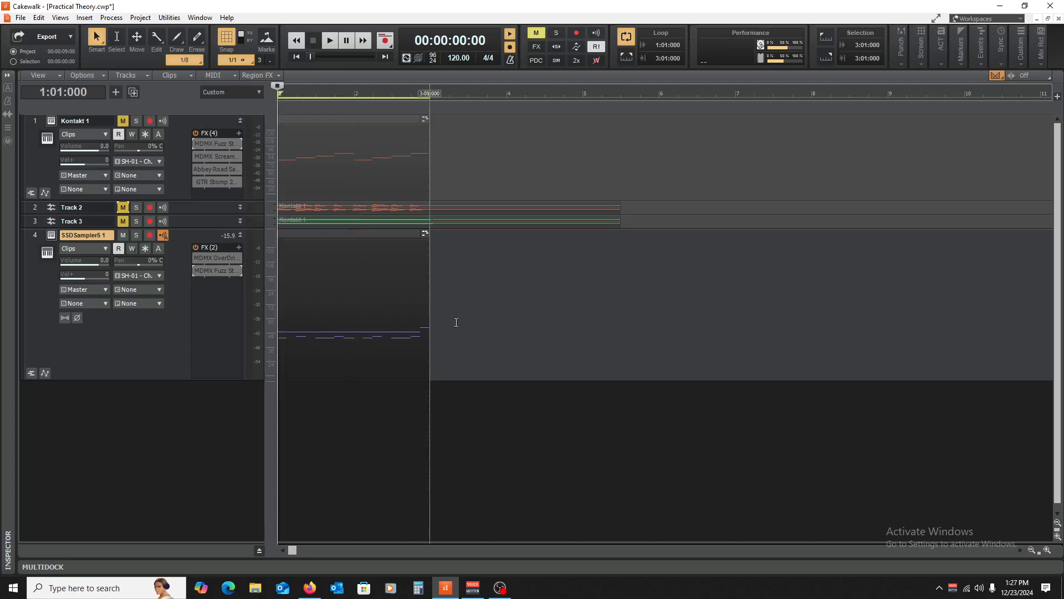
- With the now time at bar 3, add a Sonitus Equalizer to the SSDSampler5 1 effects rack
{"action": "left_click", "coordinate": [241, 122]}
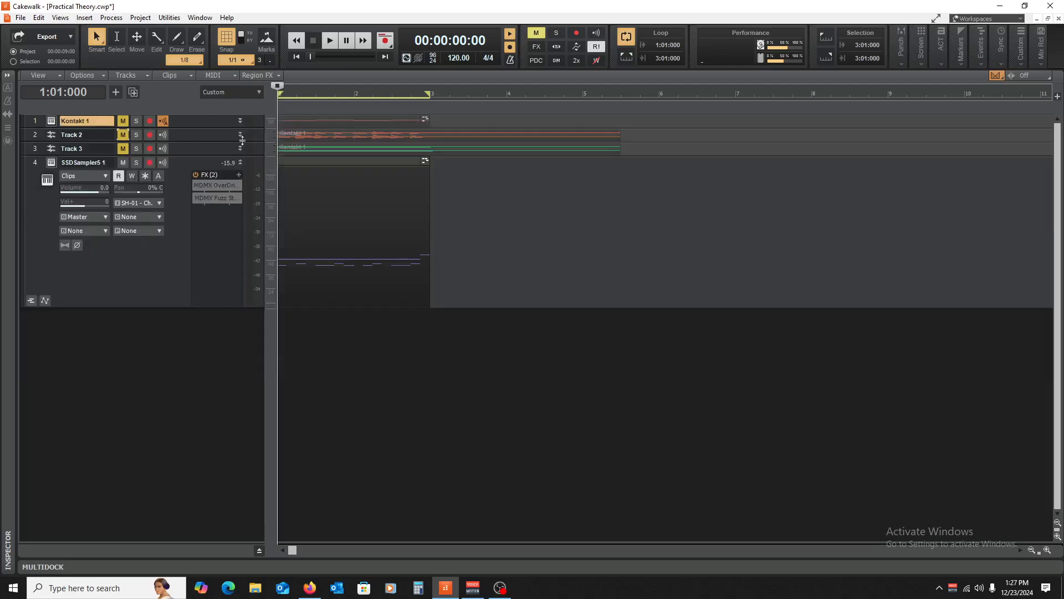
{"action": "left_click", "coordinate": [241, 162]}
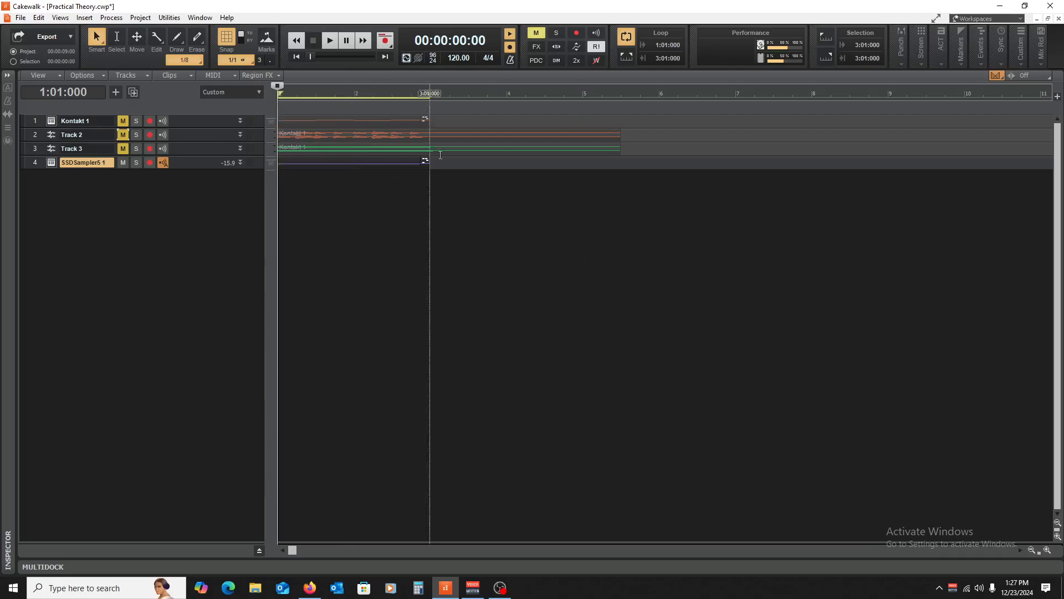
{"action": "left_click", "coordinate": [420, 298]}
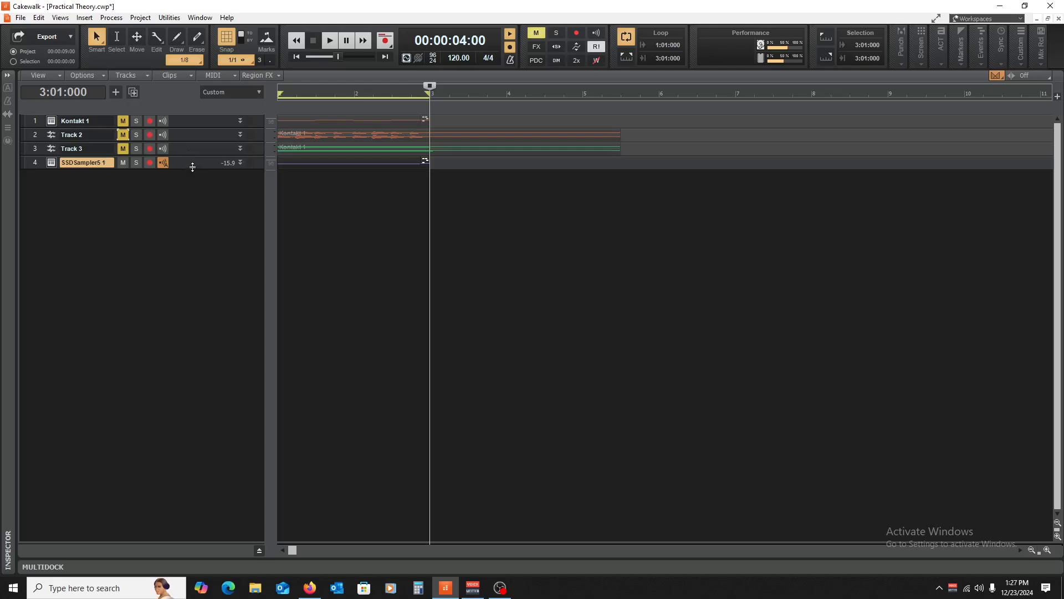
{"action": "double_click", "coordinate": [190, 164]}
{"action": "left_click", "coordinate": [194, 181]}
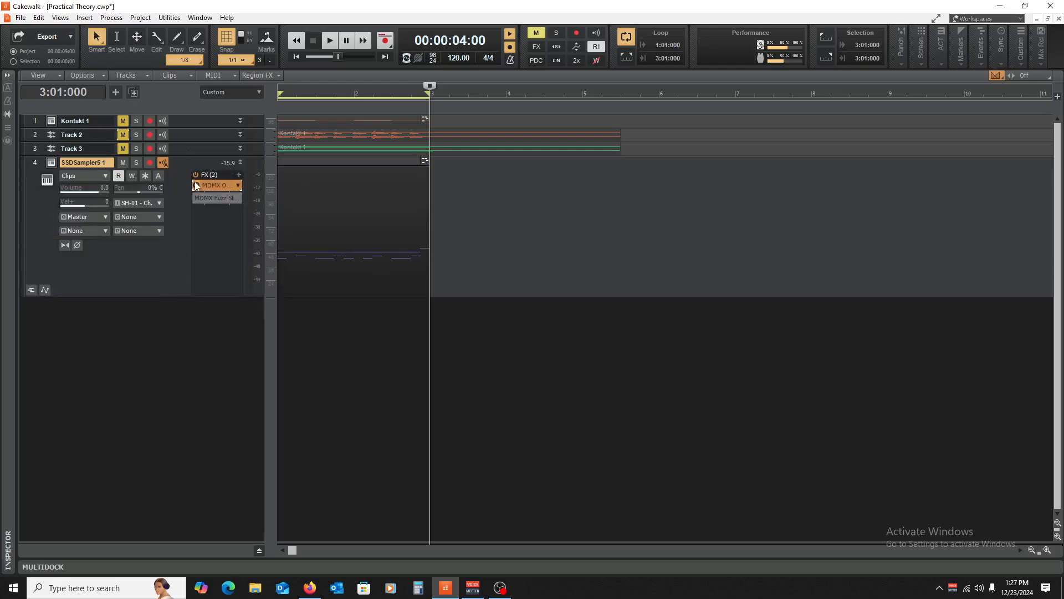
{"action": "right_click", "coordinate": [202, 231]}
{"action": "mouse_move", "coordinate": [251, 261]}
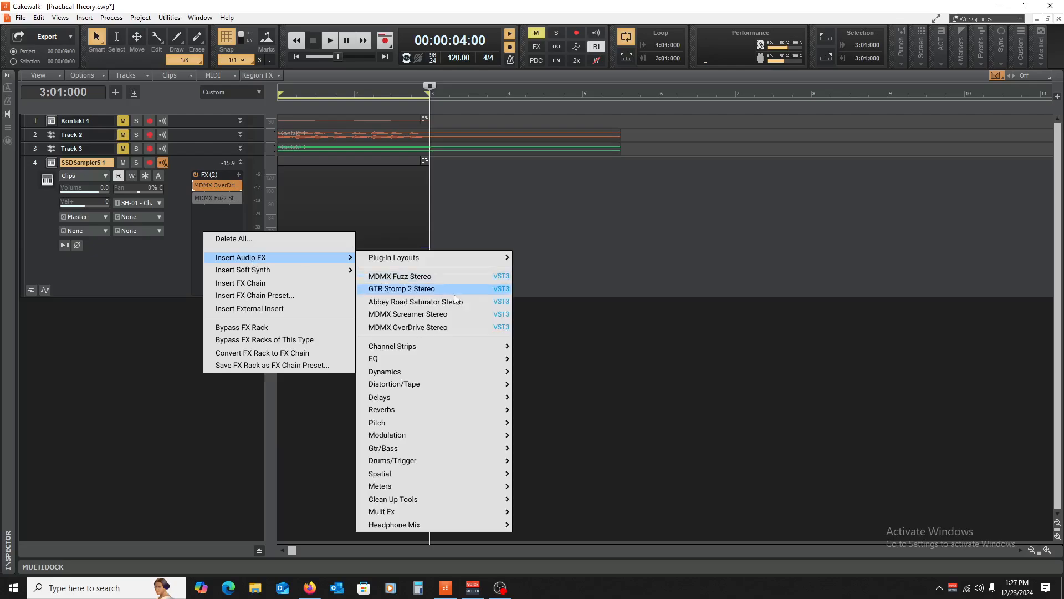
{"action": "mouse_move", "coordinate": [488, 365]}
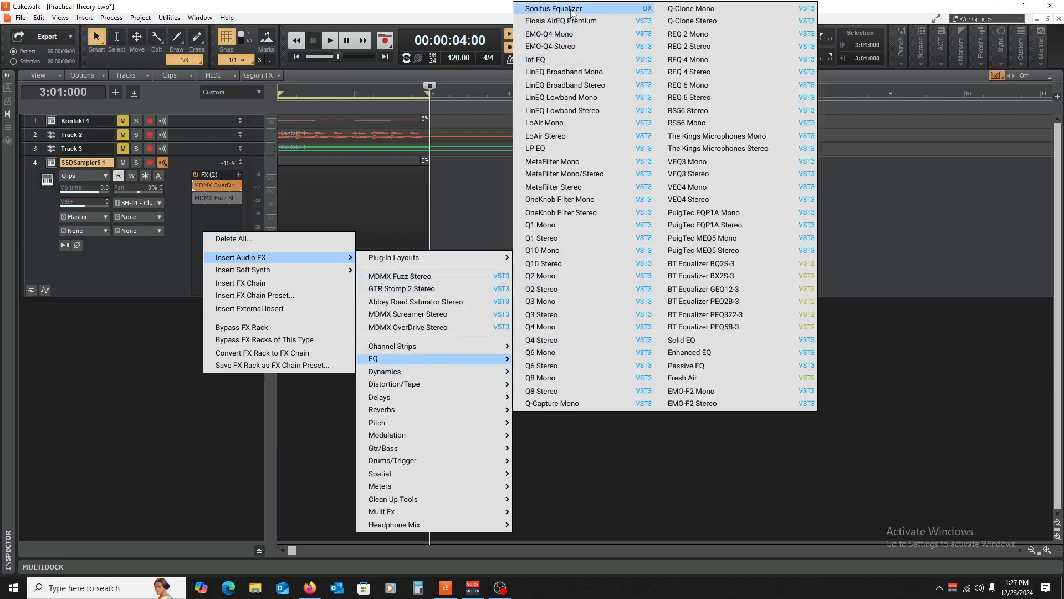
{"action": "left_click", "coordinate": [571, 9]}
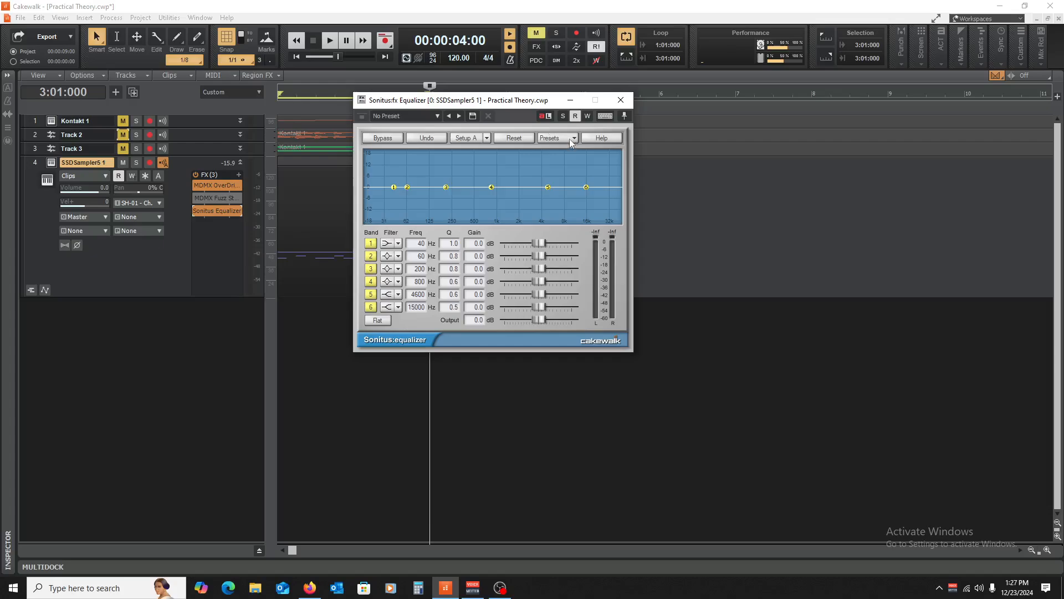
- Make EQ band 1 an 83 Hz highpass and band 6 a 15000 Hz lowpass, then close it
{"action": "left_click", "coordinate": [398, 243]}
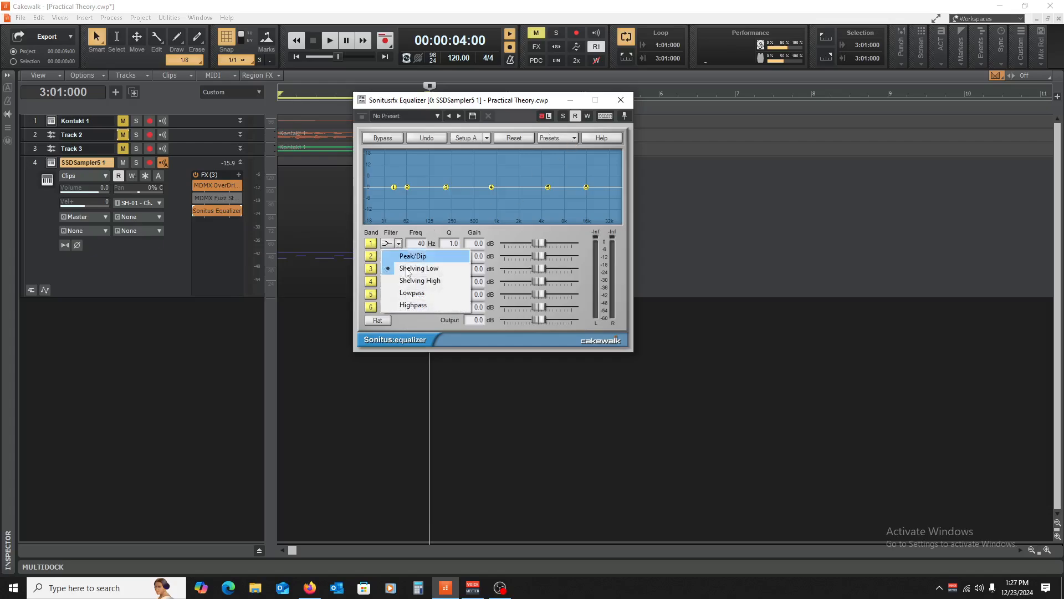
{"action": "left_click", "coordinate": [424, 306]}
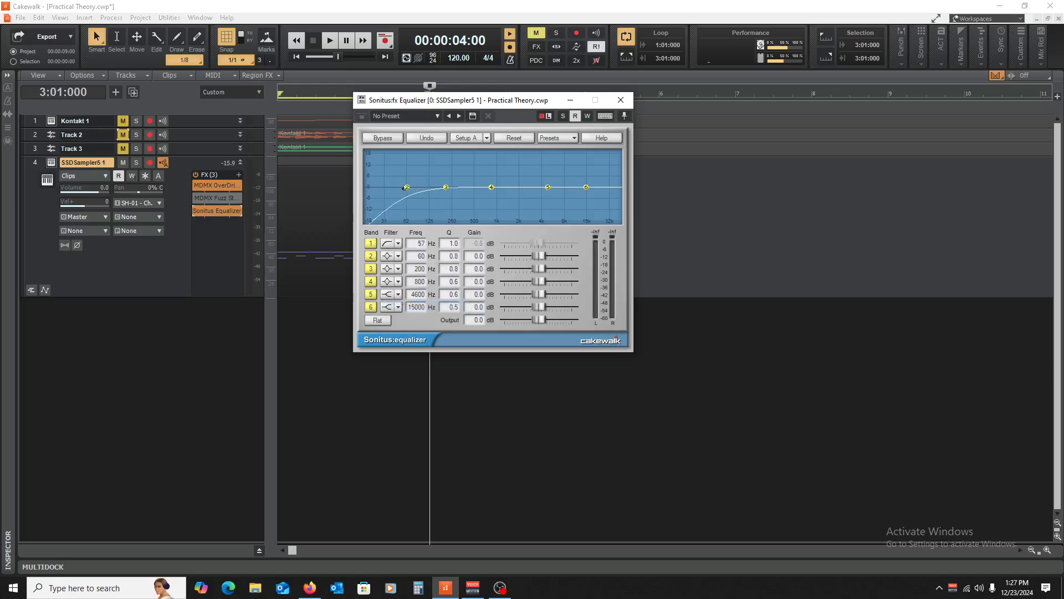
{"action": "left_click", "coordinate": [398, 309]}
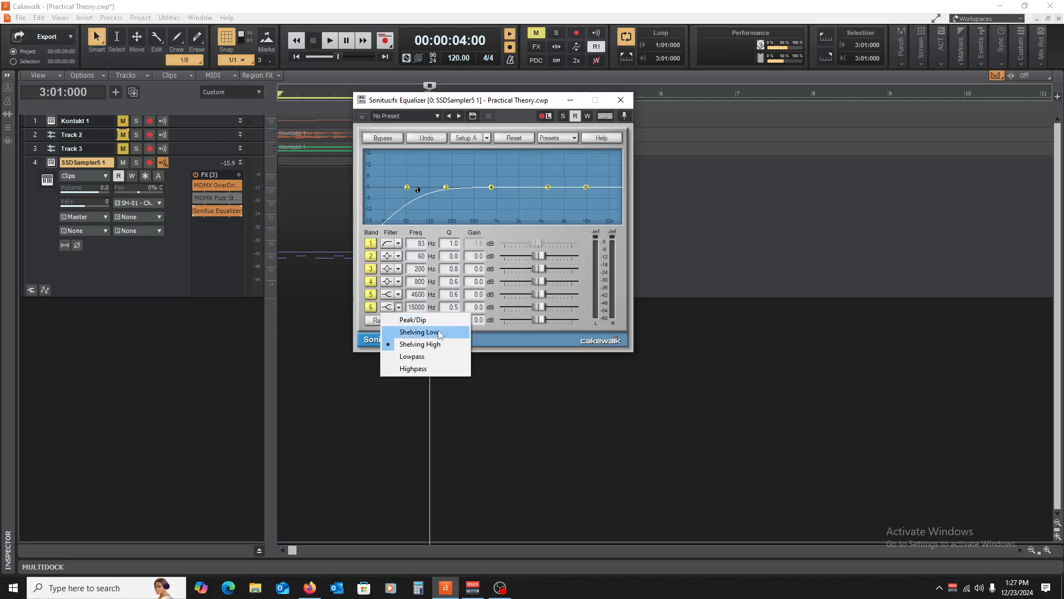
{"action": "left_click", "coordinate": [413, 356]}
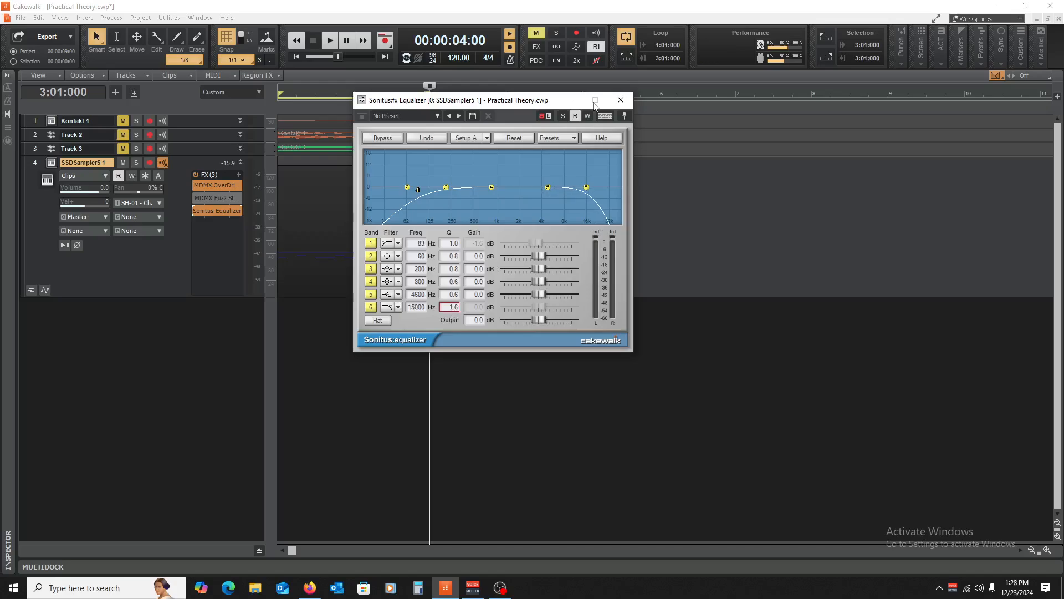
{"action": "left_click", "coordinate": [628, 98]}
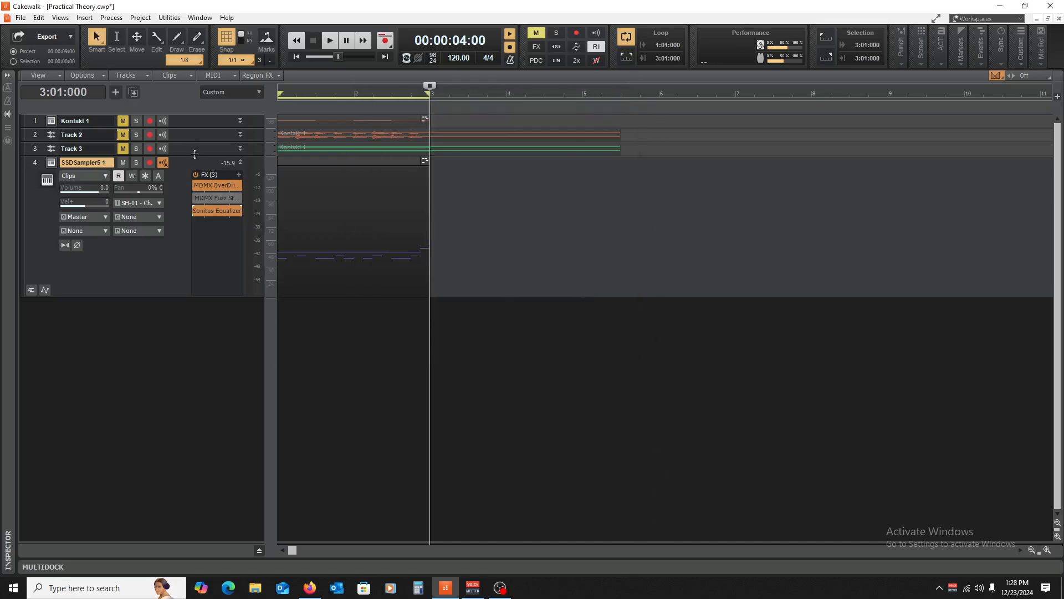
{"action": "left_click_drag", "start_coordinate": [196, 273], "coordinate": [199, 314]}
{"action": "left_click", "coordinate": [1047, 550]}
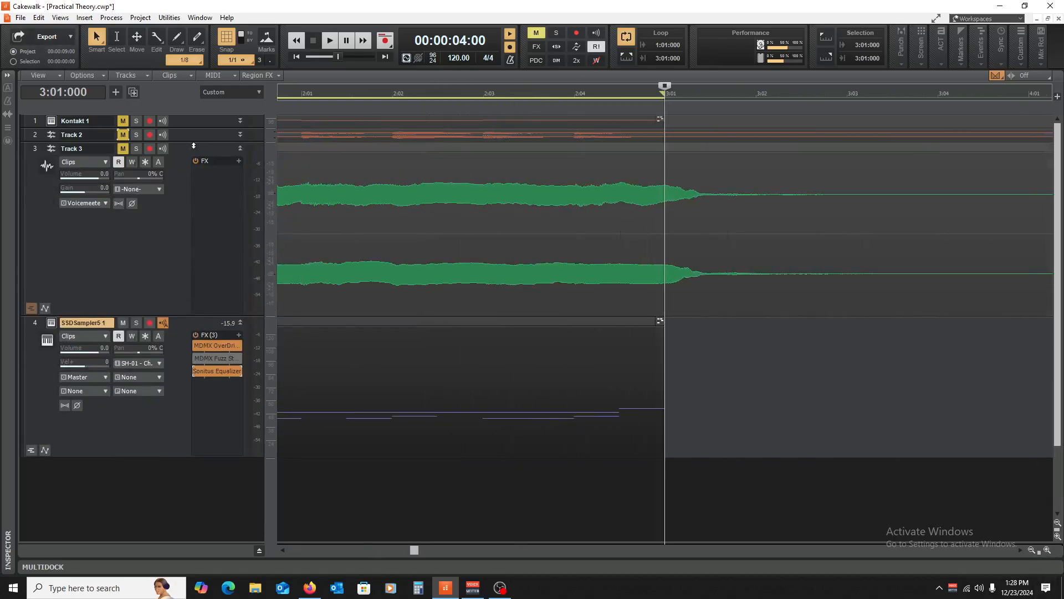
{"action": "left_click_drag", "start_coordinate": [195, 140], "coordinate": [204, 278]}
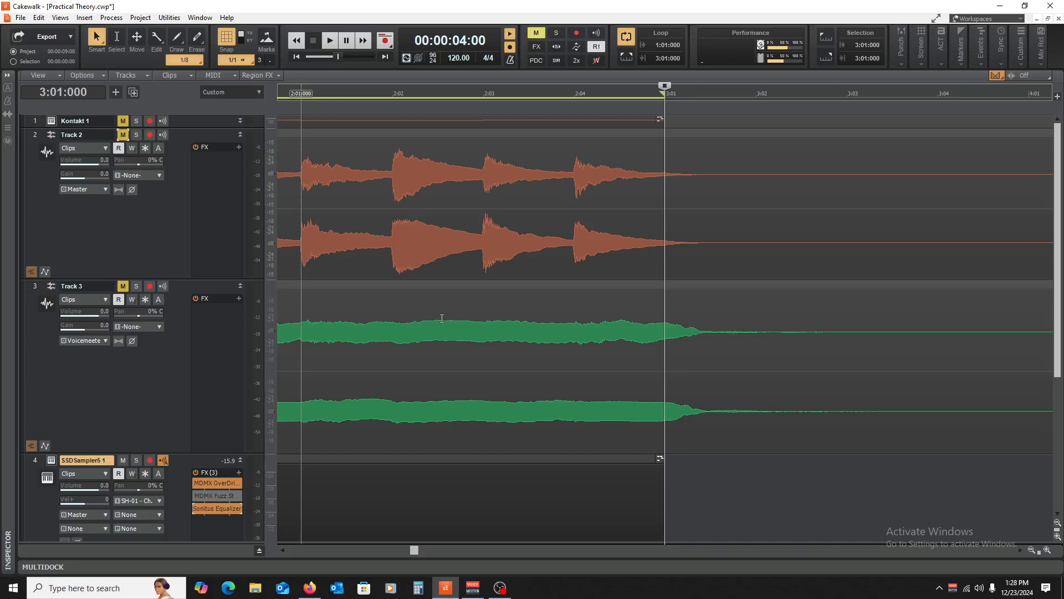
{"action": "key", "text": "w"}
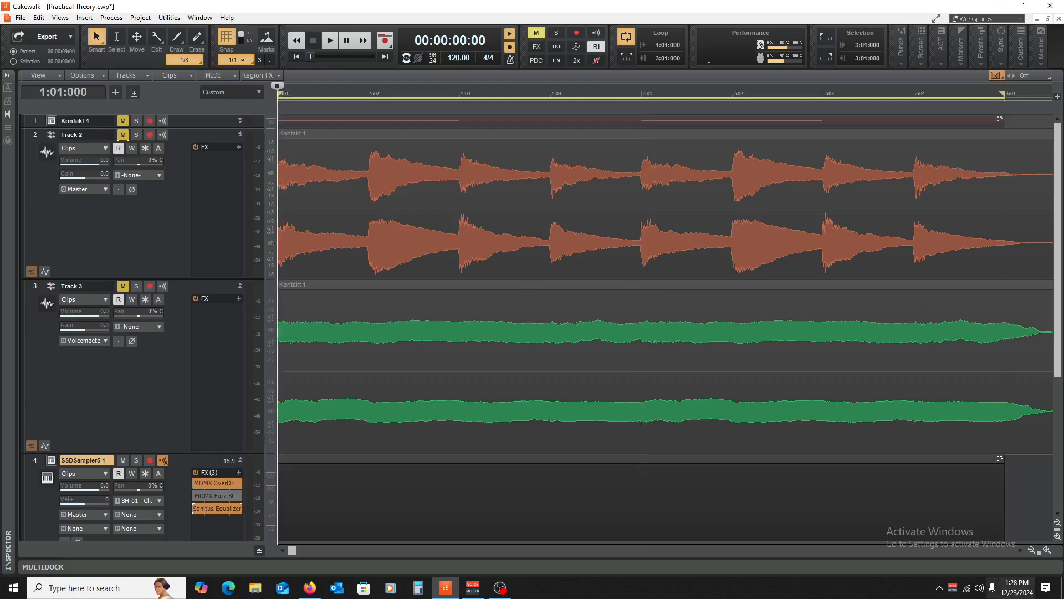
{"action": "left_click", "coordinate": [1030, 551]}
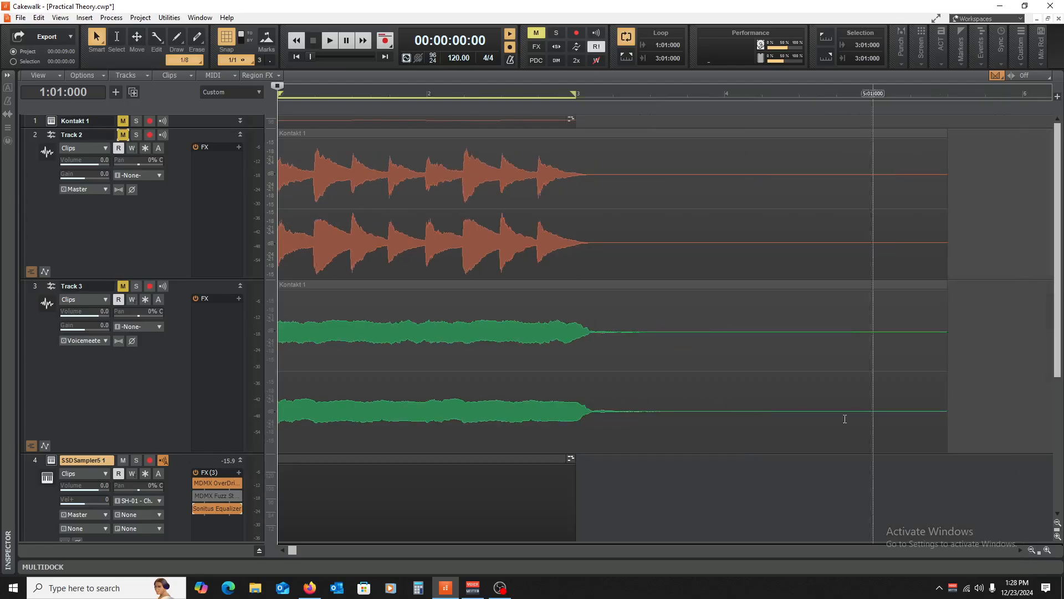
{"action": "left_click", "coordinate": [241, 135]}
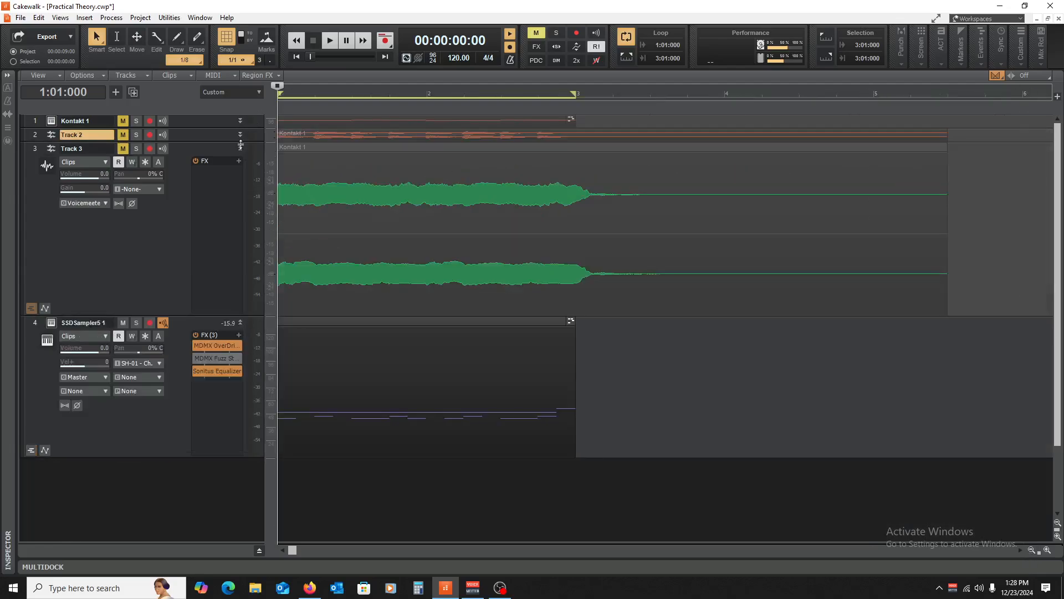
{"action": "left_click", "coordinate": [241, 148]}
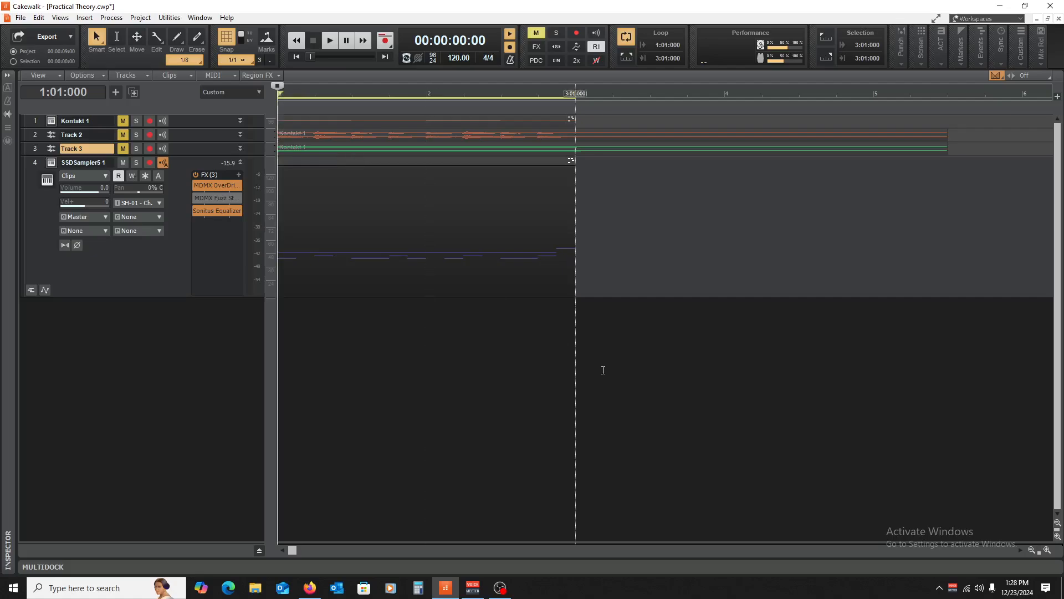
{"action": "left_click", "coordinate": [594, 432]}
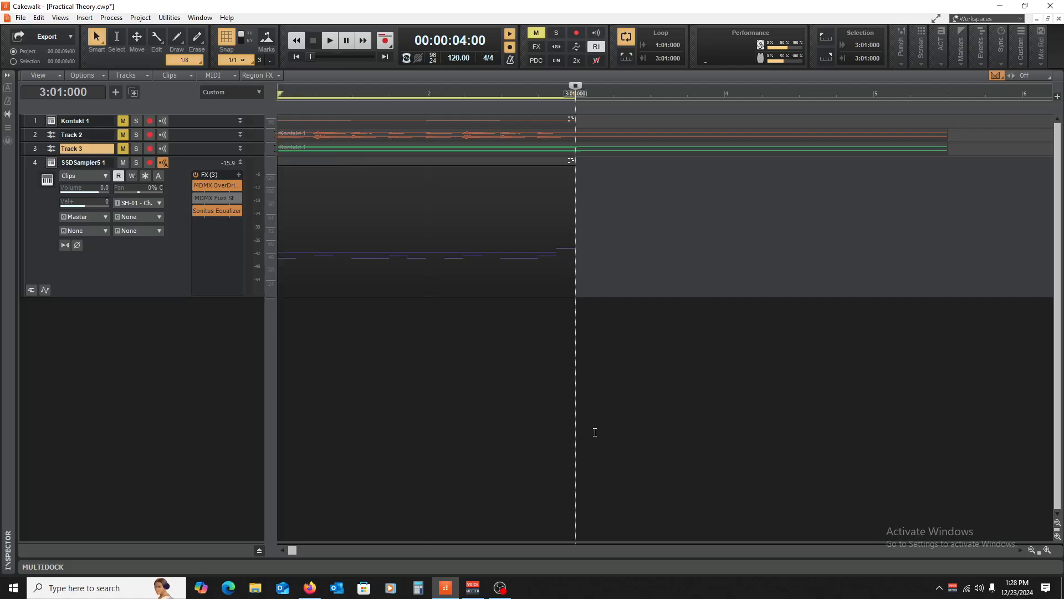
{"action": "key", "text": "w"}
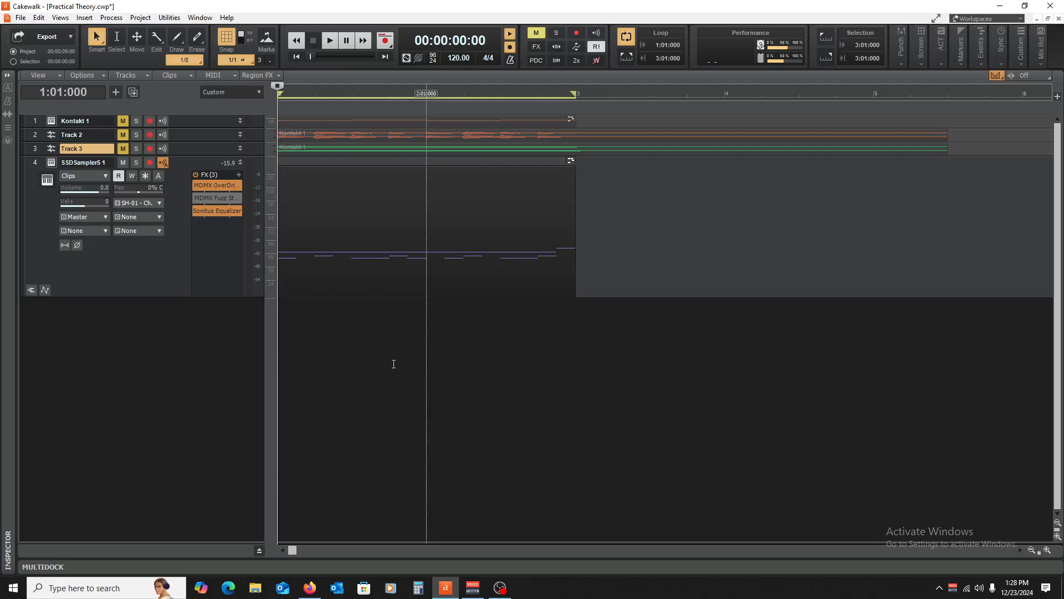
{"action": "left_click_drag", "start_coordinate": [199, 154], "coordinate": [200, 255]}
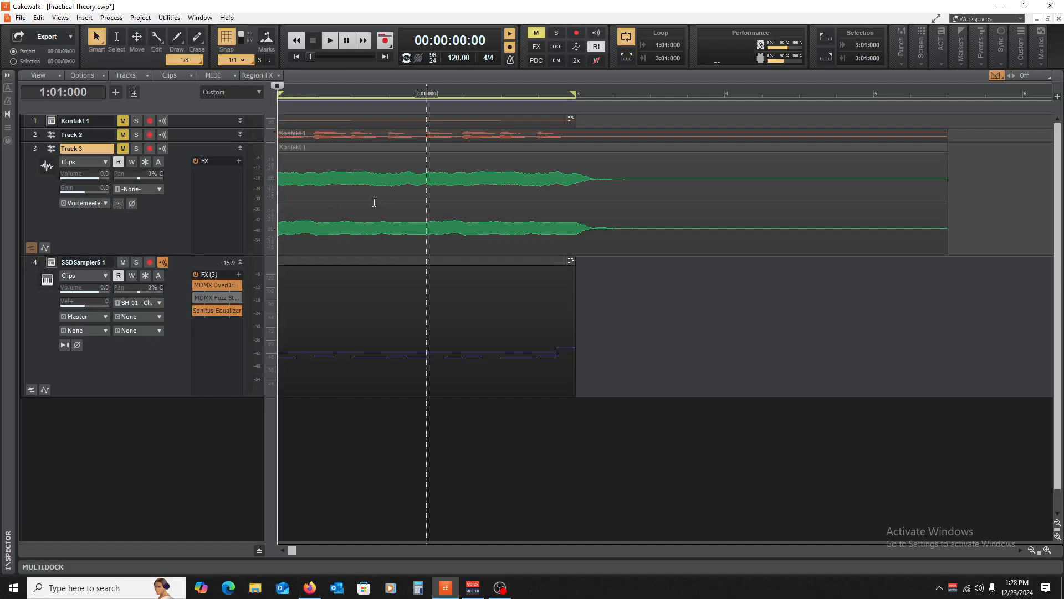
{"action": "left_click", "coordinate": [240, 148]}
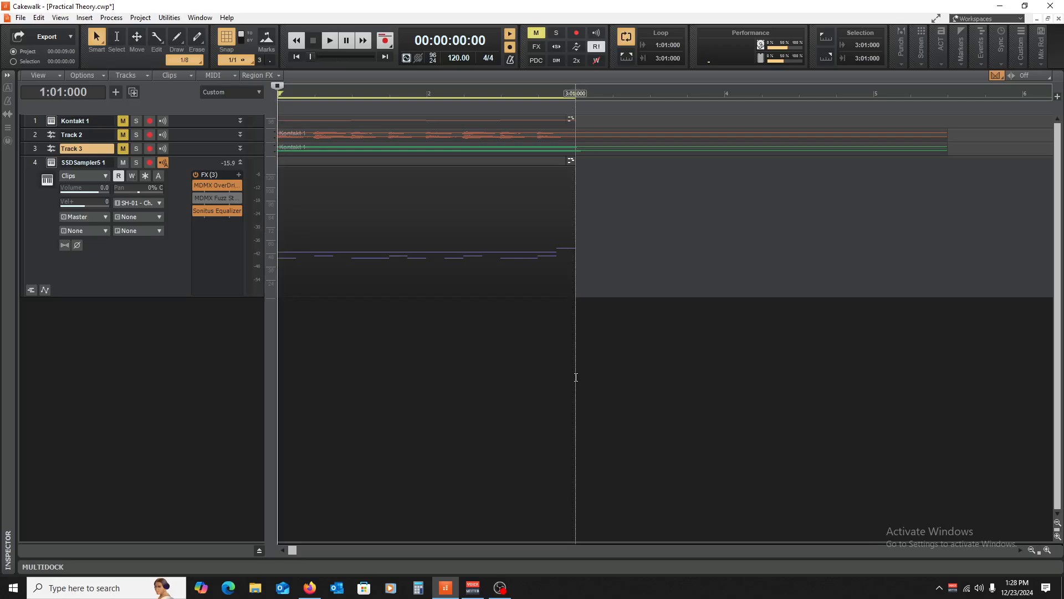
- Raise band 1's Q in the drum track's Sonitus Equalizer to 1.7 while auditioning, then close it
{"action": "double_click", "coordinate": [221, 212]}
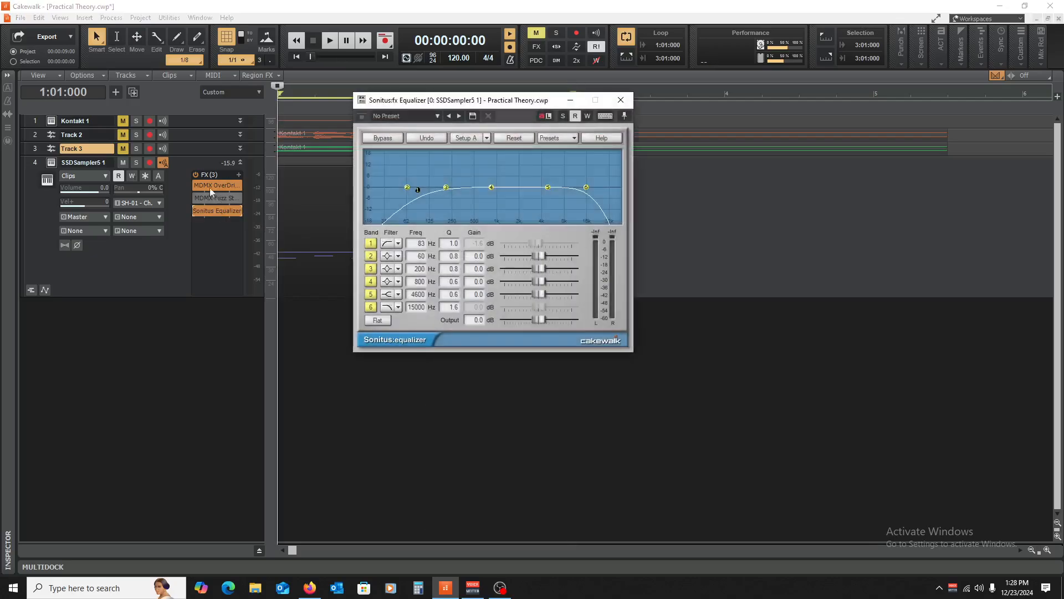
{"action": "key", "text": "space"}
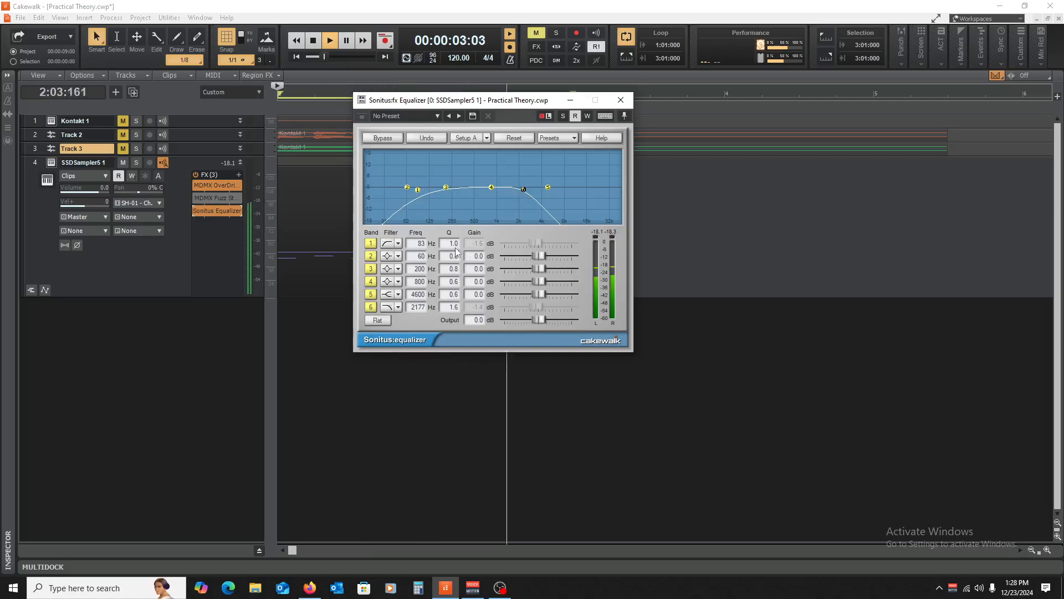
{"action": "left_click_drag", "start_coordinate": [447, 246], "coordinate": [441, 206]}
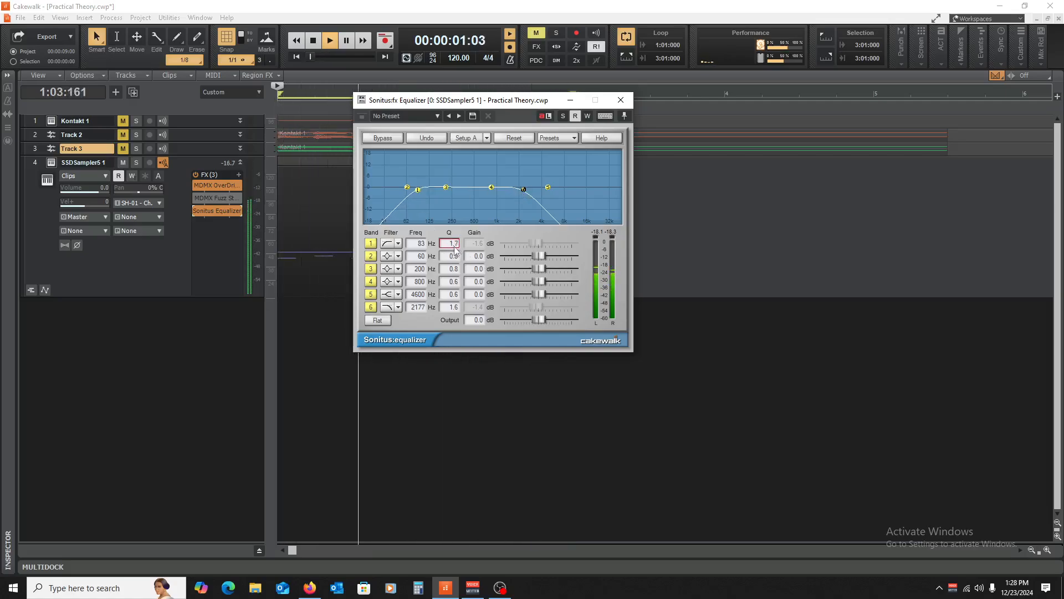
{"action": "key", "text": "space"}
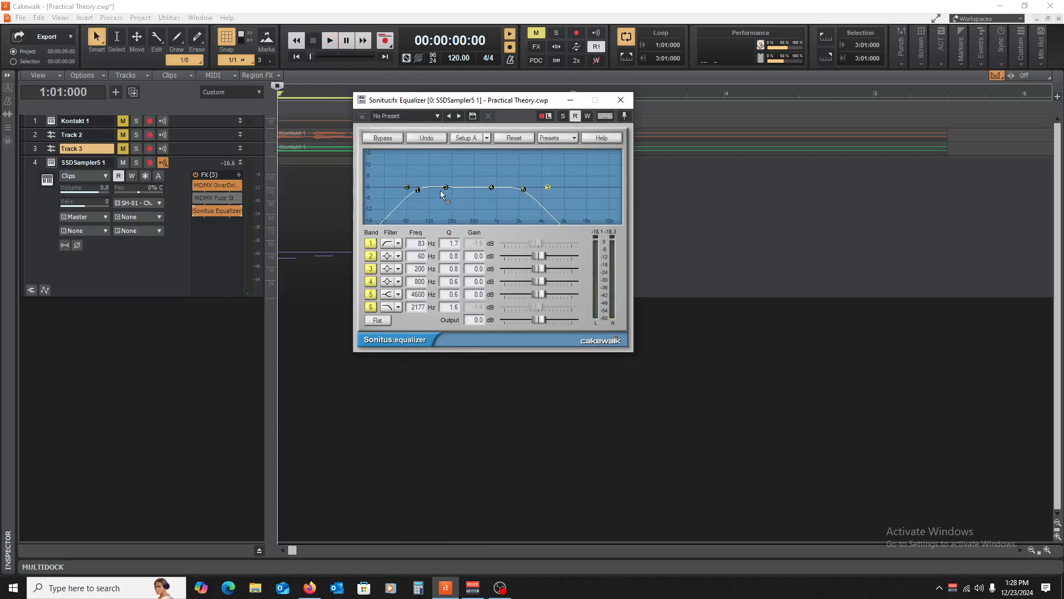
{"action": "key", "text": "space"}
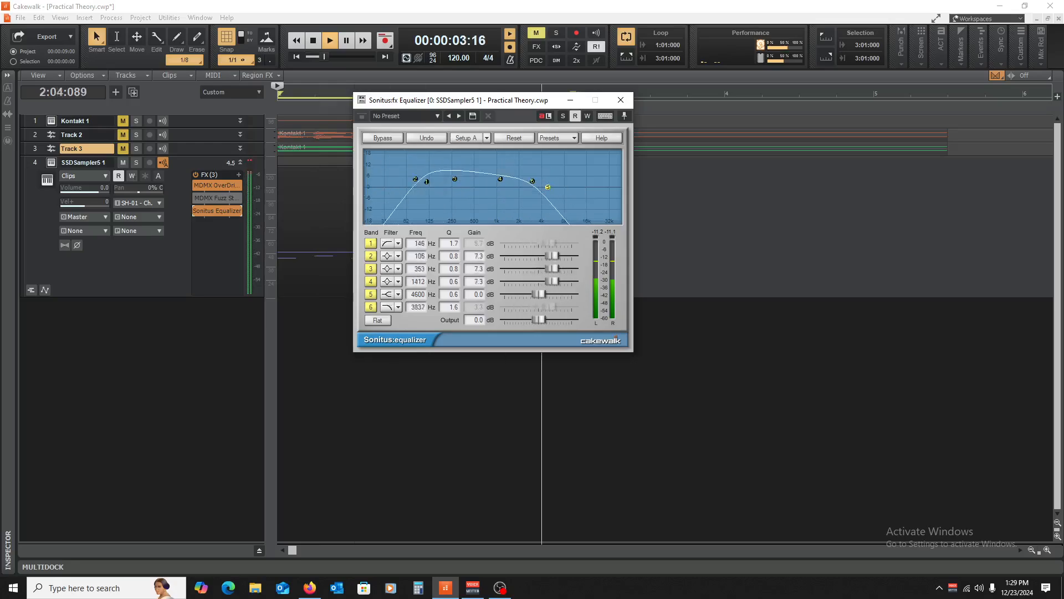
{"action": "key", "text": "space"}
{"action": "left_click", "coordinate": [621, 101]}
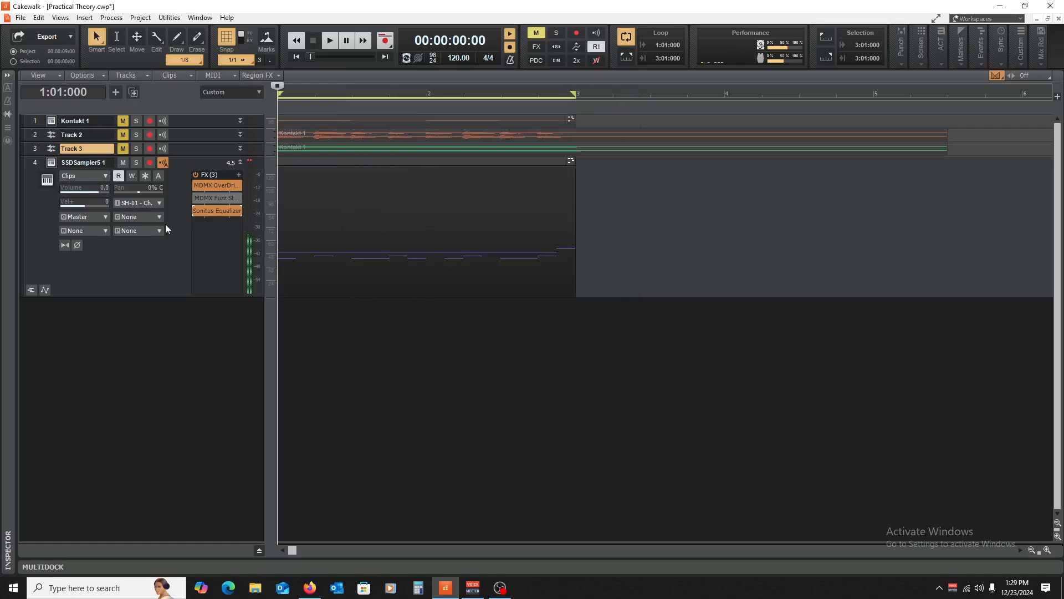
- Bypass the Sonitus Equalizer in SSDSampler5 1's FX bin and collapse the track again
{"action": "left_click", "coordinate": [243, 162]}
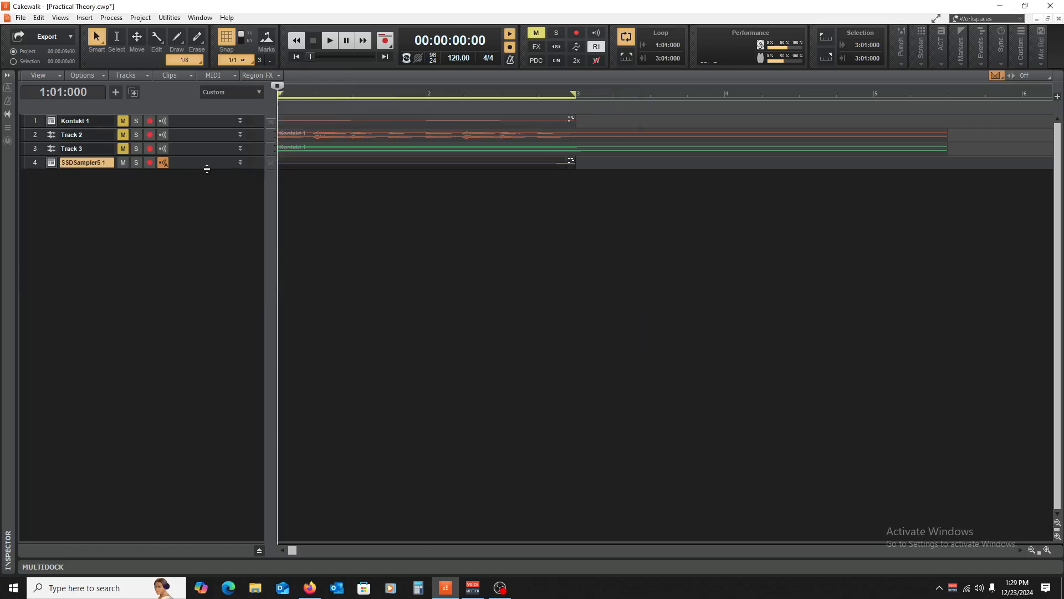
{"action": "left_click_drag", "start_coordinate": [185, 169], "coordinate": [179, 311]}
{"action": "left_click", "coordinate": [195, 212]}
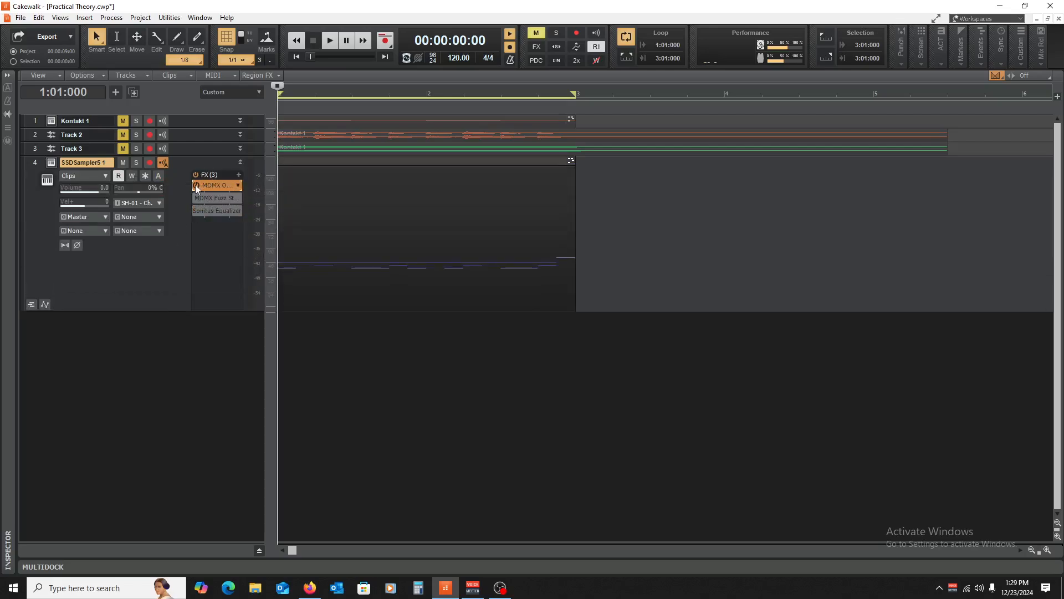
{"action": "left_click", "coordinate": [195, 185]}
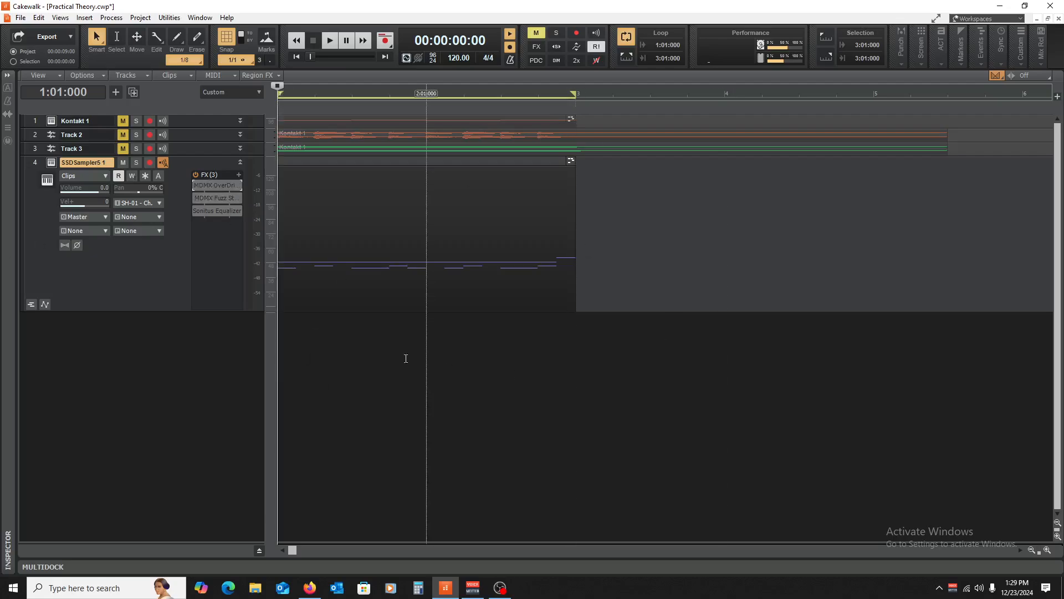
{"action": "left_click", "coordinate": [241, 162]}
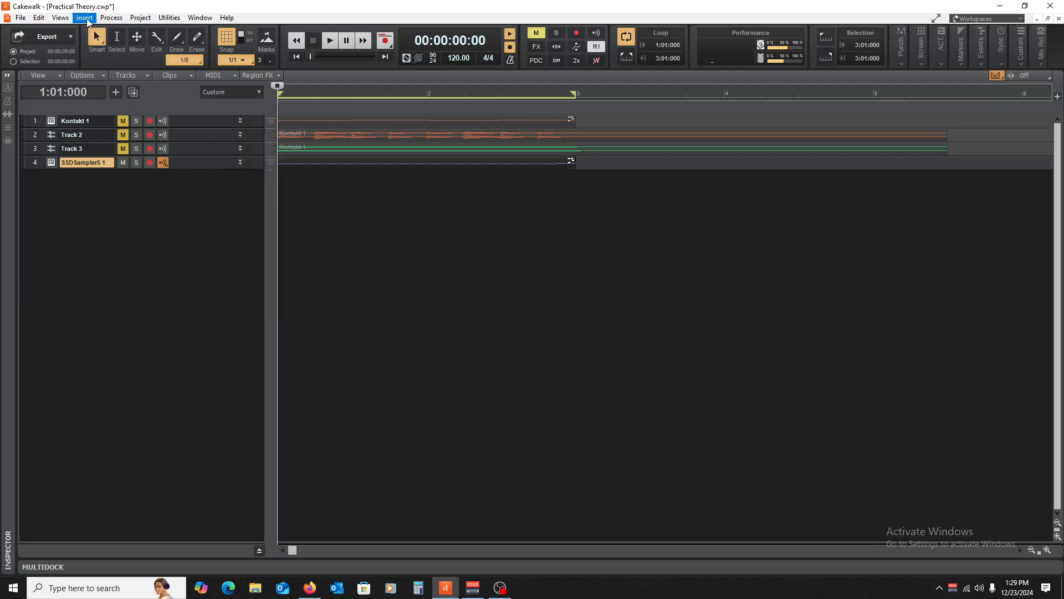
- Browse the Insert Soft Synth list without adding anything, then unmute and expand Kontakt 1
{"action": "left_click", "coordinate": [86, 20]}
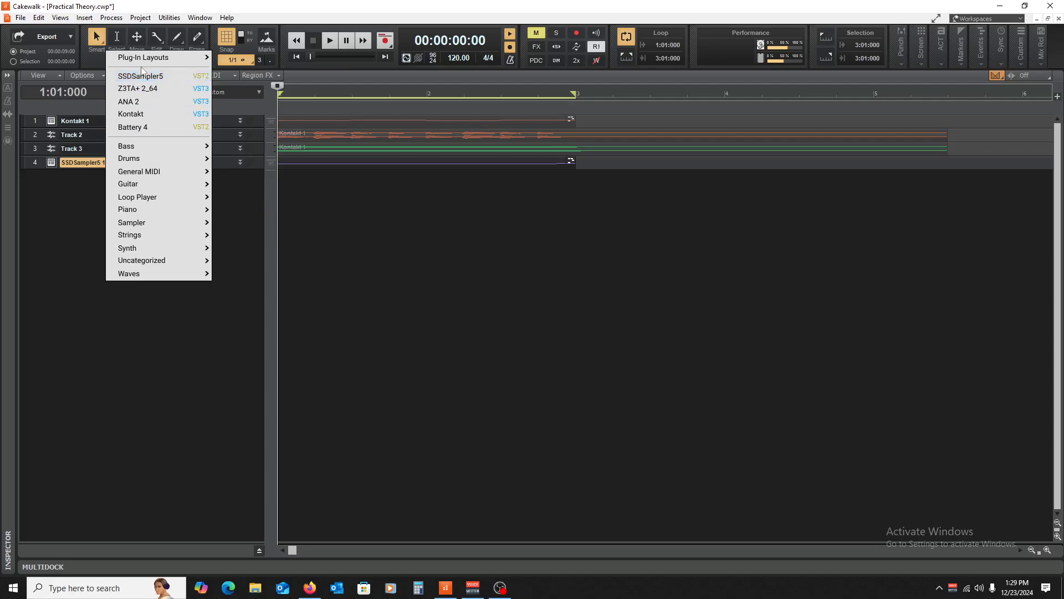
{"action": "left_click", "coordinate": [352, 290]}
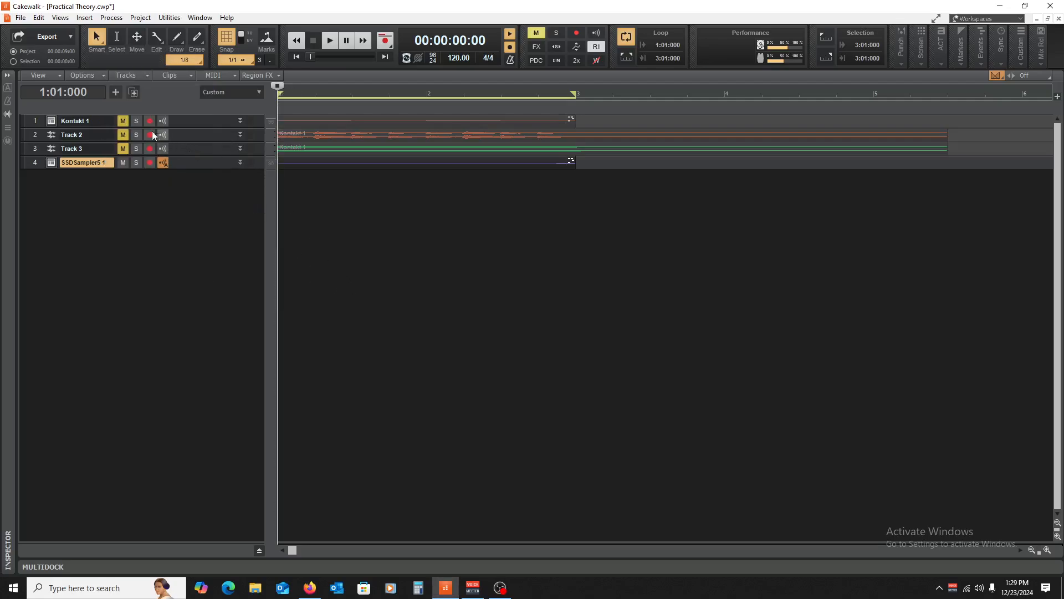
{"action": "left_click", "coordinate": [123, 121]}
{"action": "double_click", "coordinate": [202, 129]}
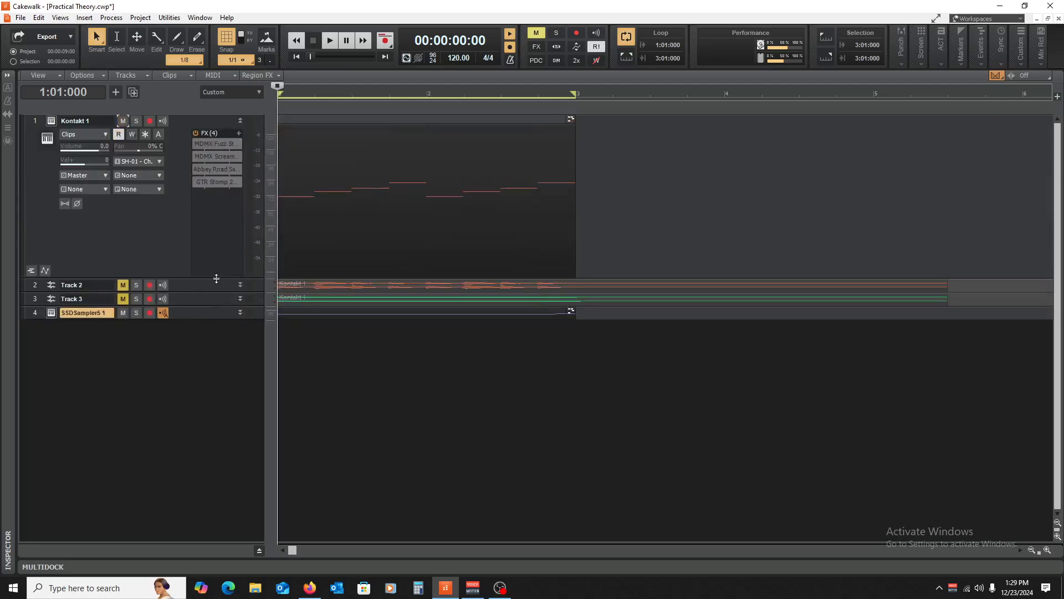
- Replace The Grandeur in Kontakt 1 with Scarbee MM-Bass - Amped - Crunchy.nki
{"action": "left_click", "coordinate": [52, 121]}
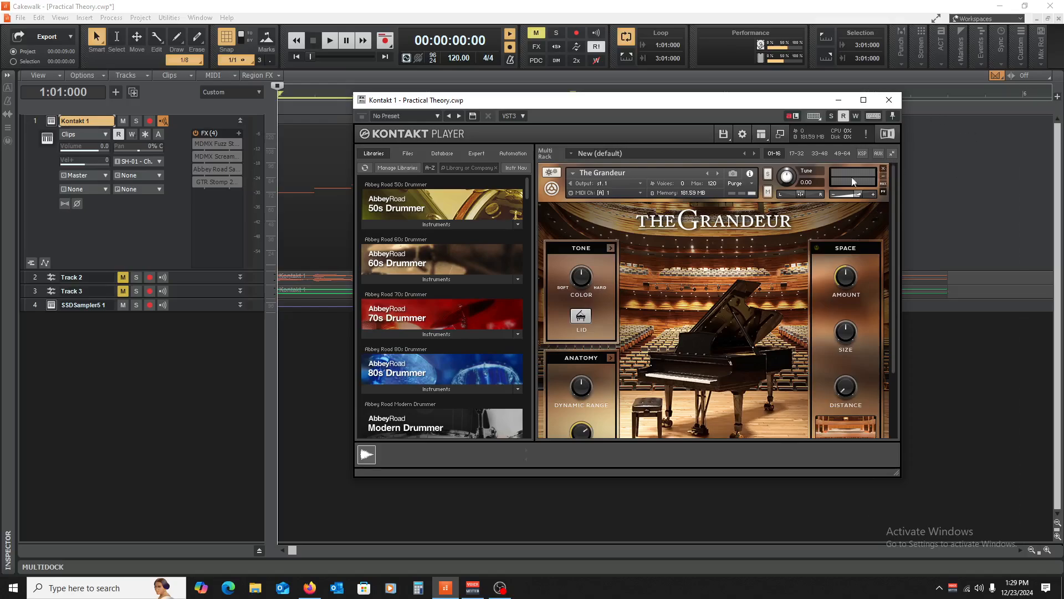
{"action": "left_click", "coordinate": [883, 168]}
{"action": "scroll", "coordinate": [417, 333], "scroll_direction": "down", "scroll_amount": 12}
{"action": "scroll", "coordinate": [417, 333], "scroll_direction": "up", "scroll_amount": 5}
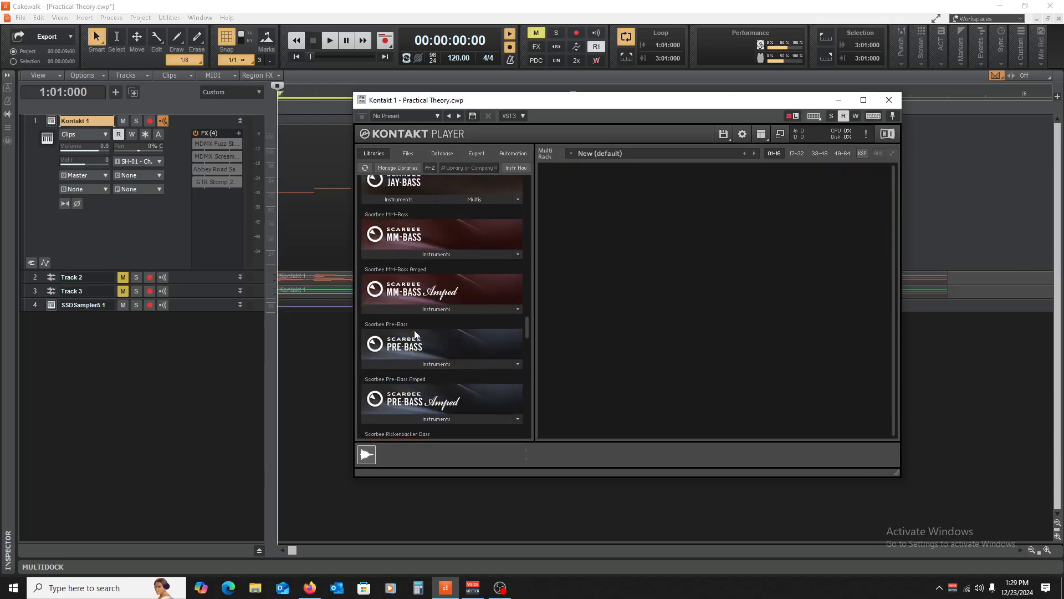
{"action": "left_click", "coordinate": [412, 308]}
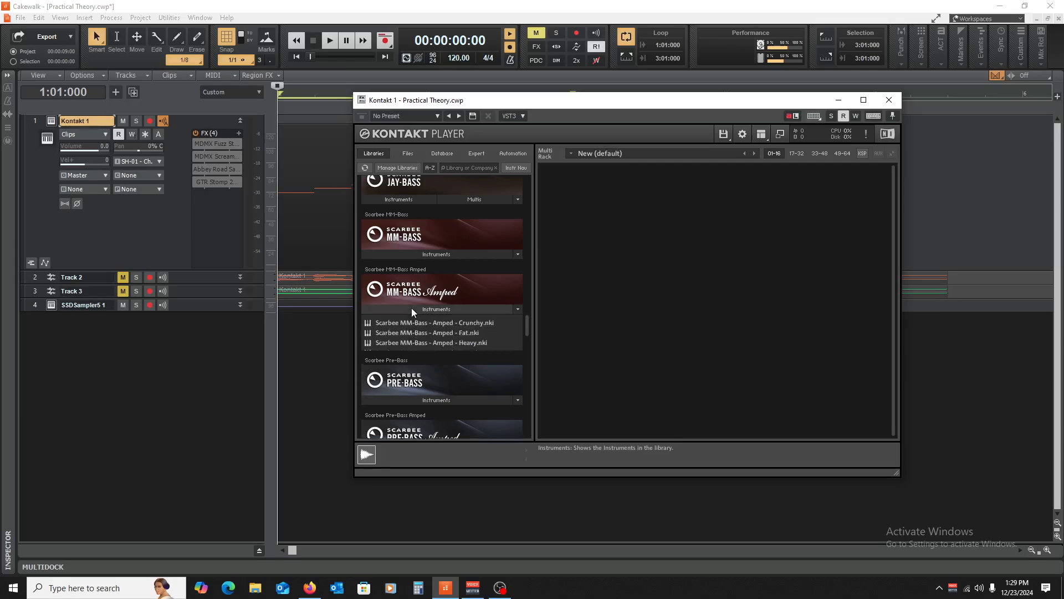
{"action": "double_click", "coordinate": [389, 326]}
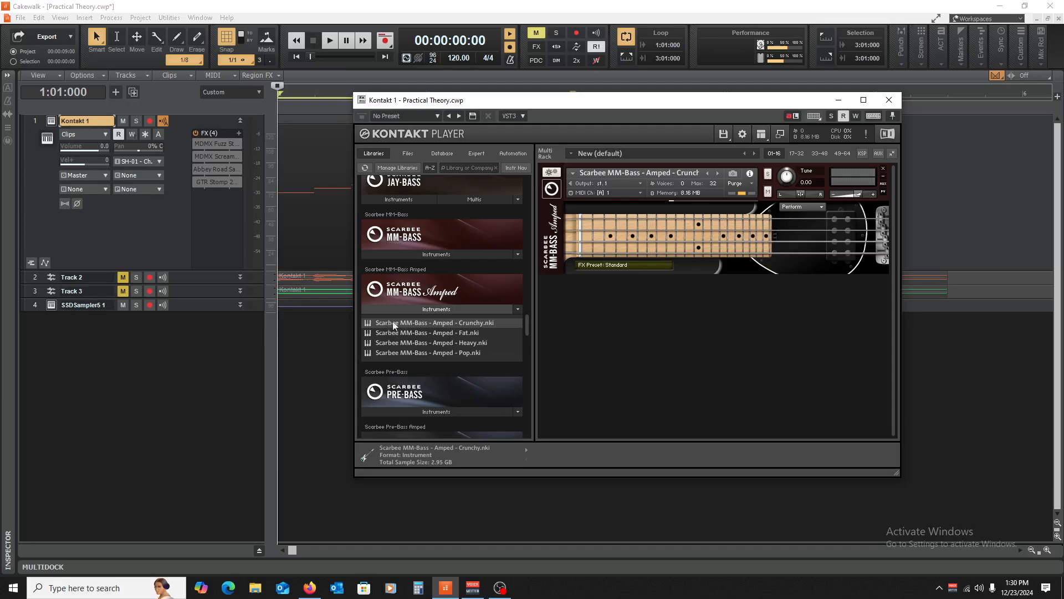
- Audition the new bass part and close the Kontakt window
{"action": "key", "text": "space"}
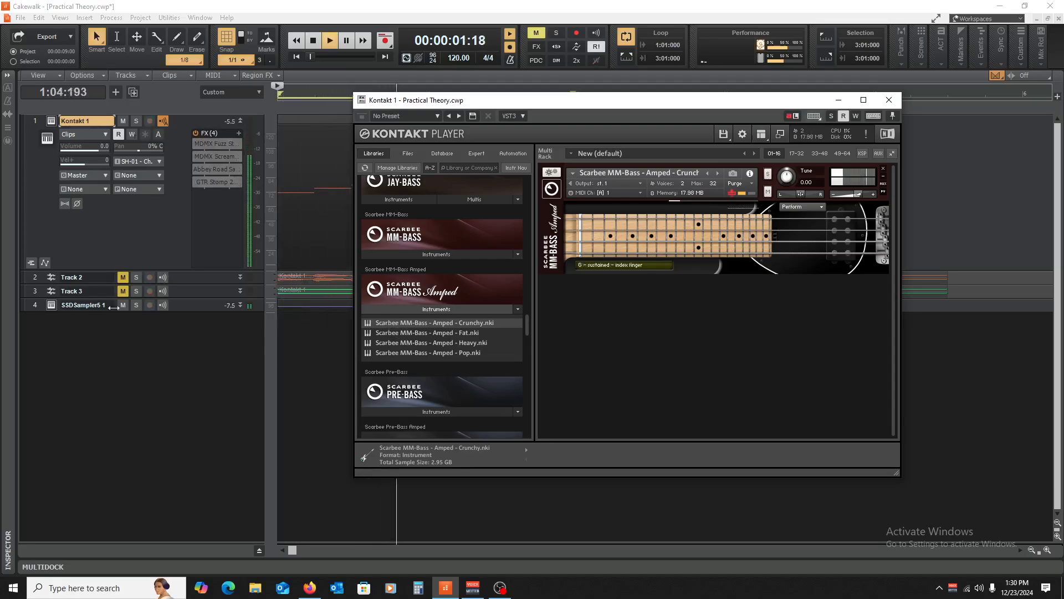
{"action": "key", "text": "space"}
{"action": "key", "text": "space"}
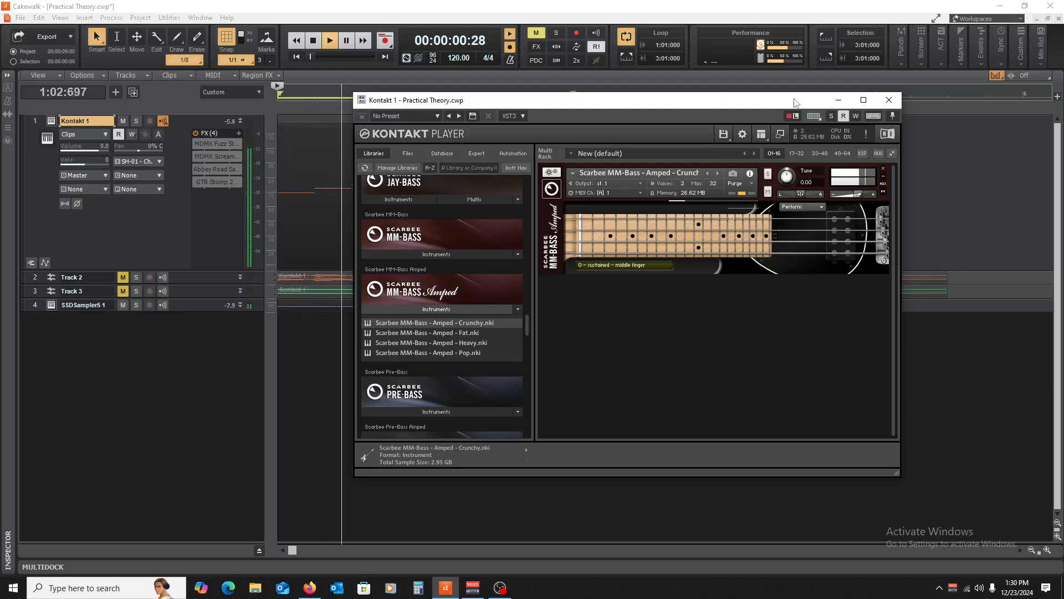
{"action": "left_click", "coordinate": [889, 100]}
{"action": "key", "text": "space"}
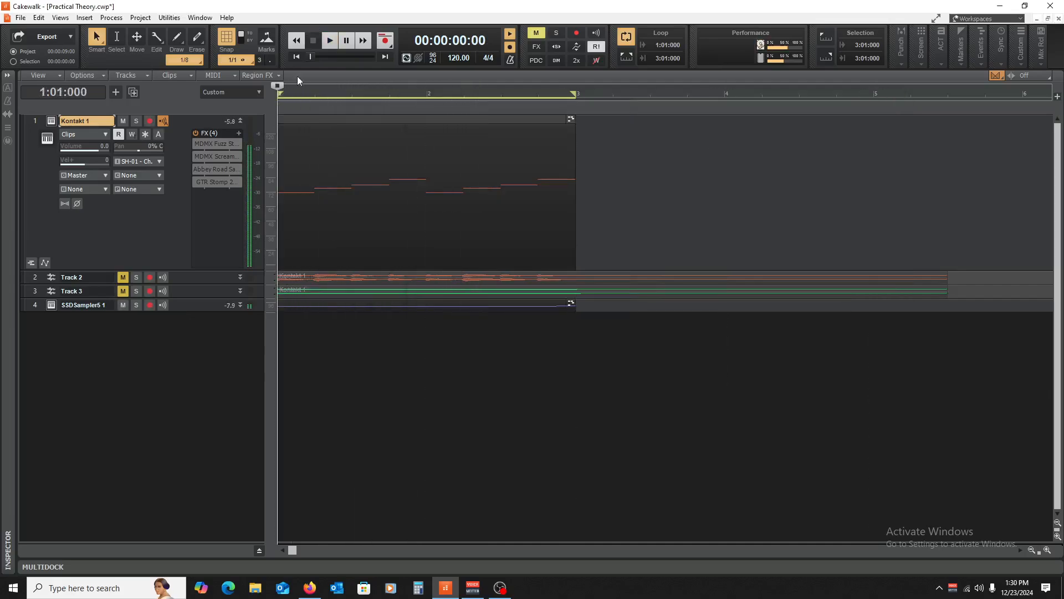
- Move all Kontakt 1 clip notes down two octaves in the Piano Roll, audition, and close it
{"action": "double_click", "coordinate": [316, 117]}
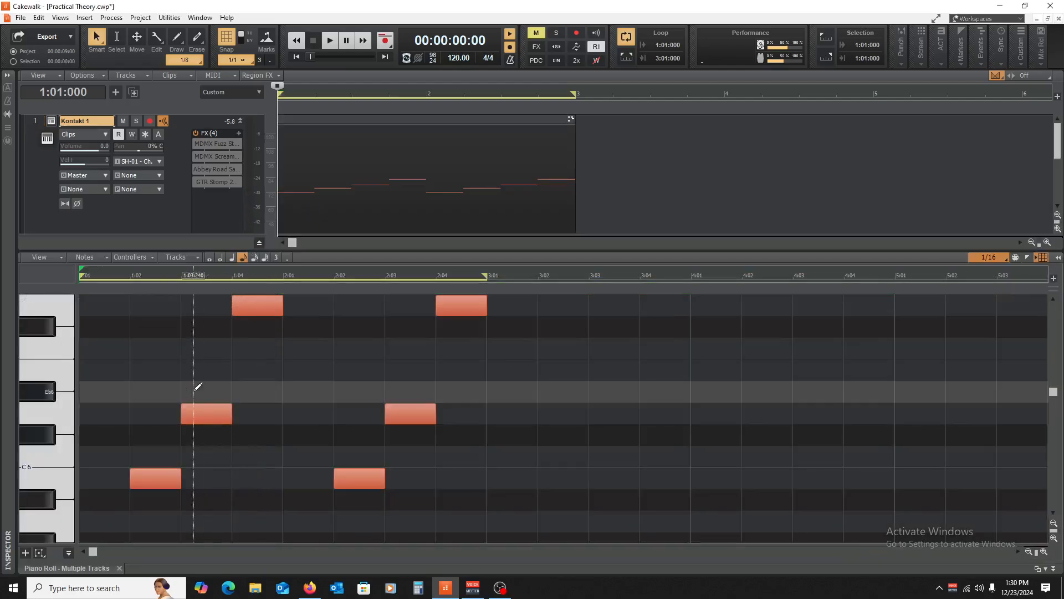
{"action": "scroll", "coordinate": [198, 386], "scroll_direction": "up", "scroll_amount": 2}
{"action": "left_click", "coordinate": [33, 395]}
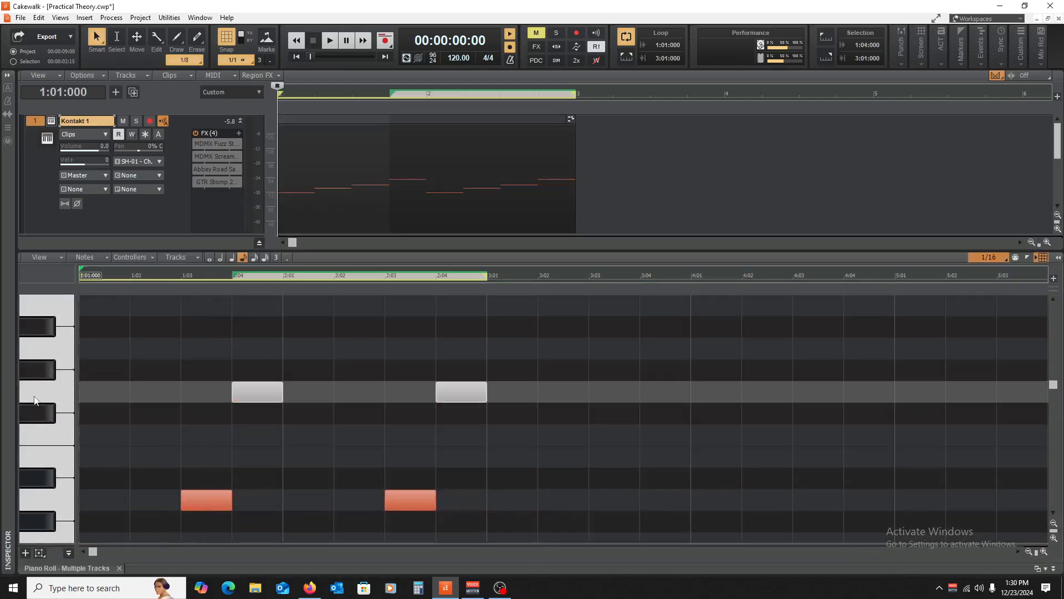
{"action": "scroll", "coordinate": [580, 355], "scroll_direction": "down", "scroll_amount": 1}
{"action": "left_click_drag", "start_coordinate": [567, 334], "coordinate": [25, 523]}
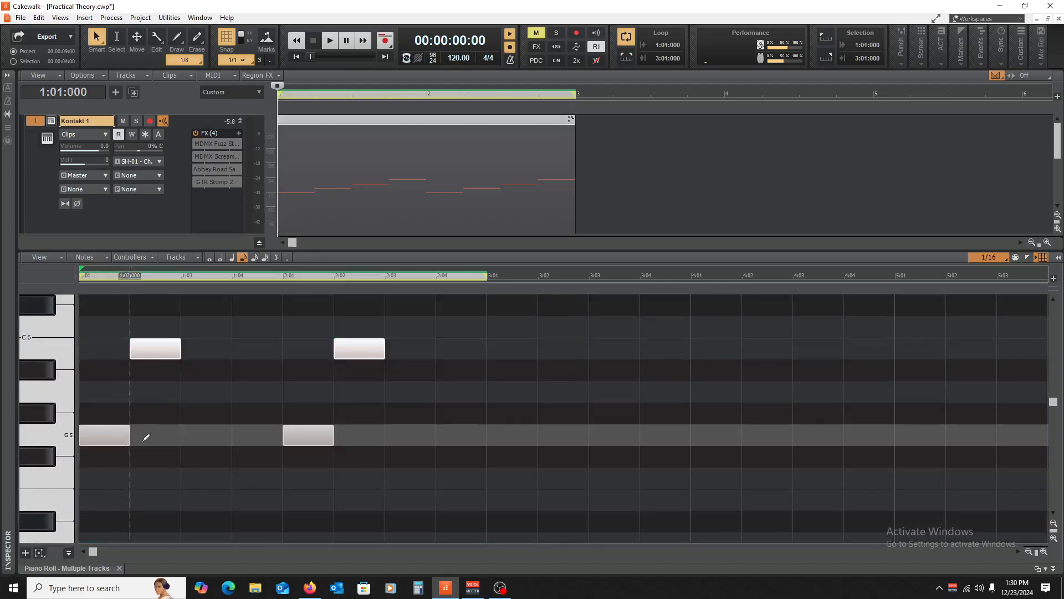
{"action": "scroll", "coordinate": [142, 388], "scroll_direction": "down", "scroll_amount": 3}
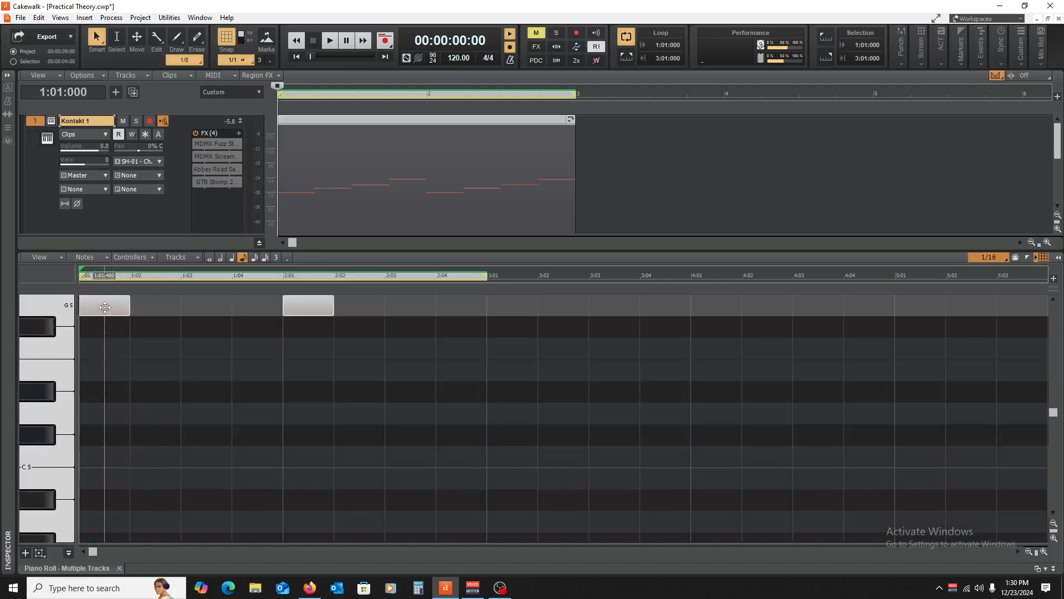
{"action": "left_click_drag", "start_coordinate": [105, 307], "coordinate": [123, 417]}
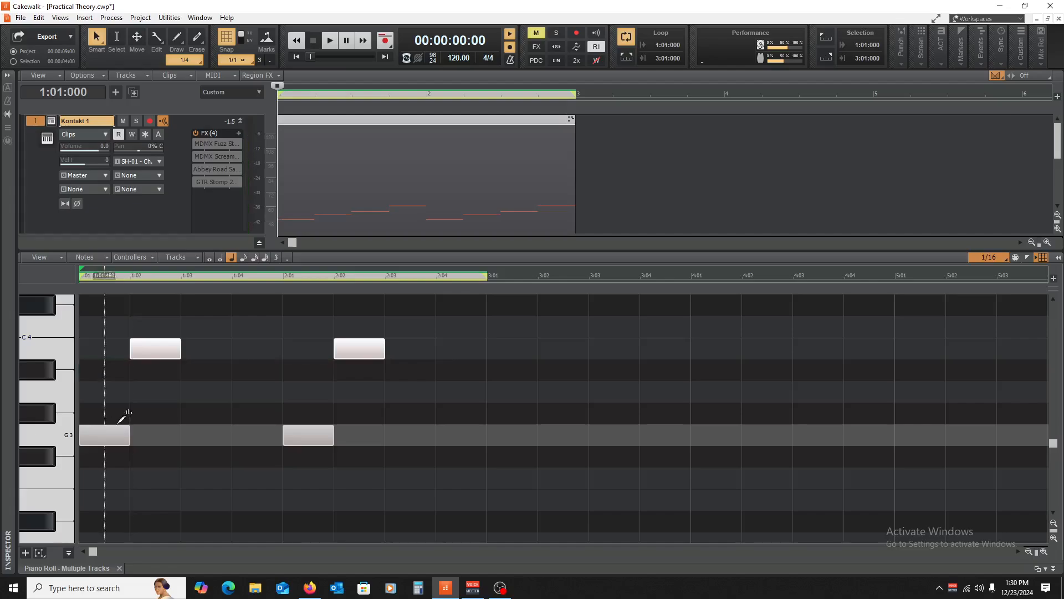
{"action": "key", "text": "space"}
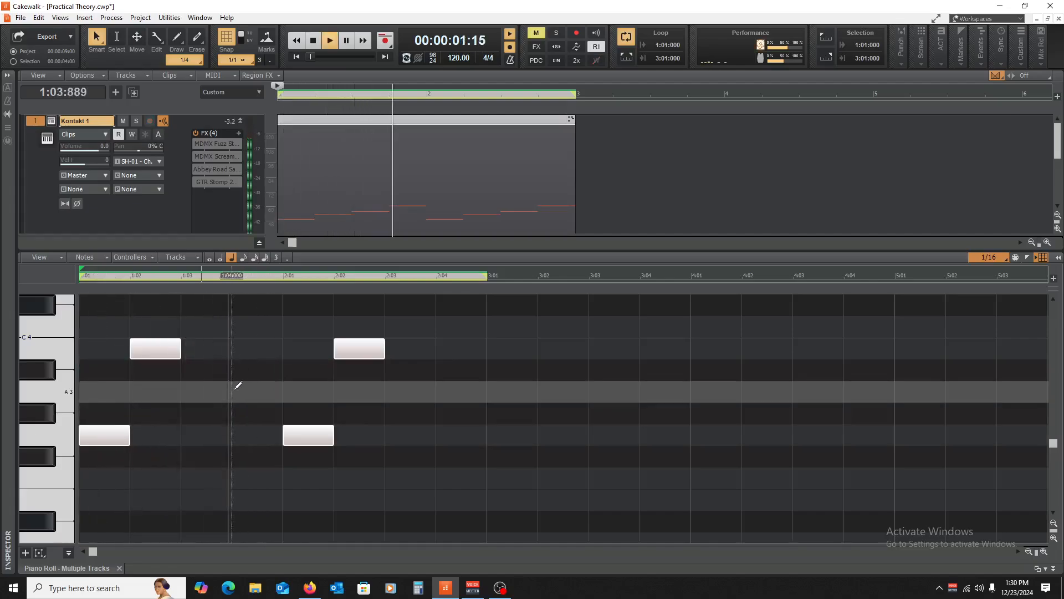
{"action": "left_click", "coordinate": [119, 568]}
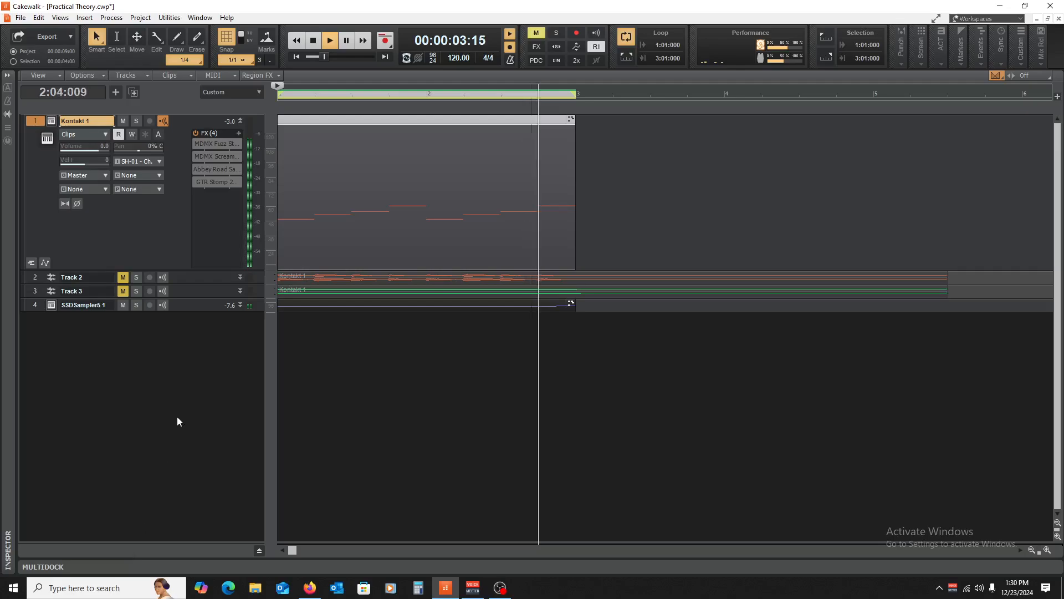
{"action": "key", "text": "space"}
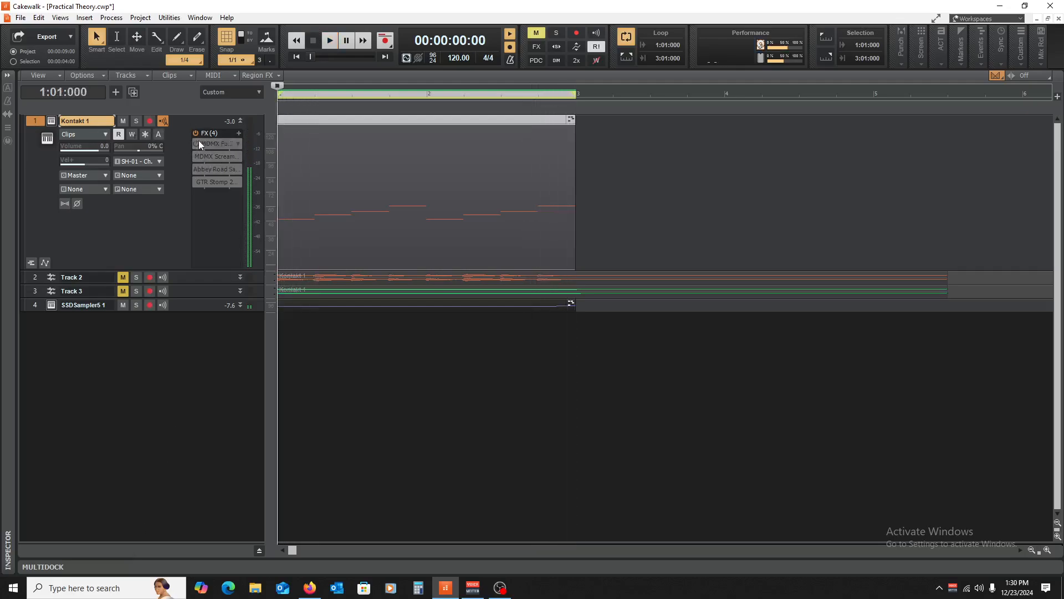
- Load the Full Reset preset in Kontakt 1's MDMX Fuzz Stereo, audition it, and close the window
{"action": "left_click", "coordinate": [200, 142]}
{"action": "key", "text": "space"}
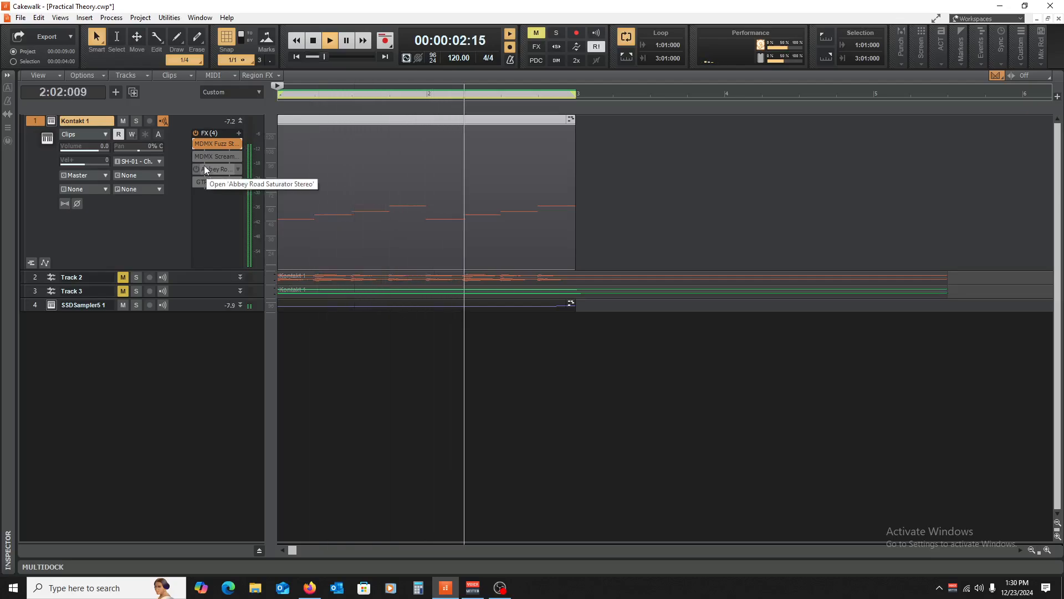
{"action": "double_click", "coordinate": [211, 144]}
{"action": "key", "text": "space"}
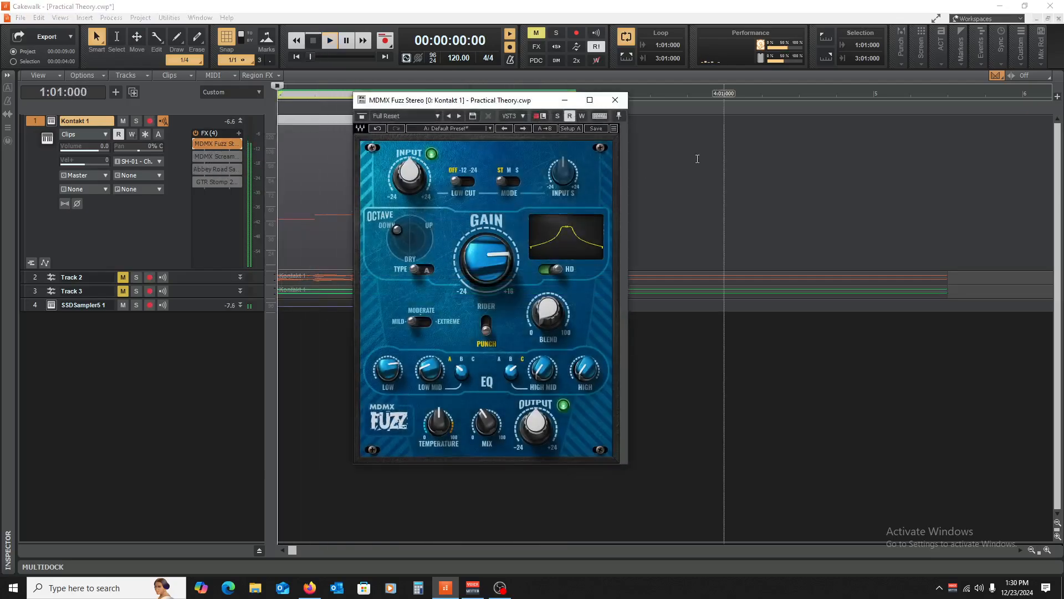
{"action": "left_click", "coordinate": [465, 128]}
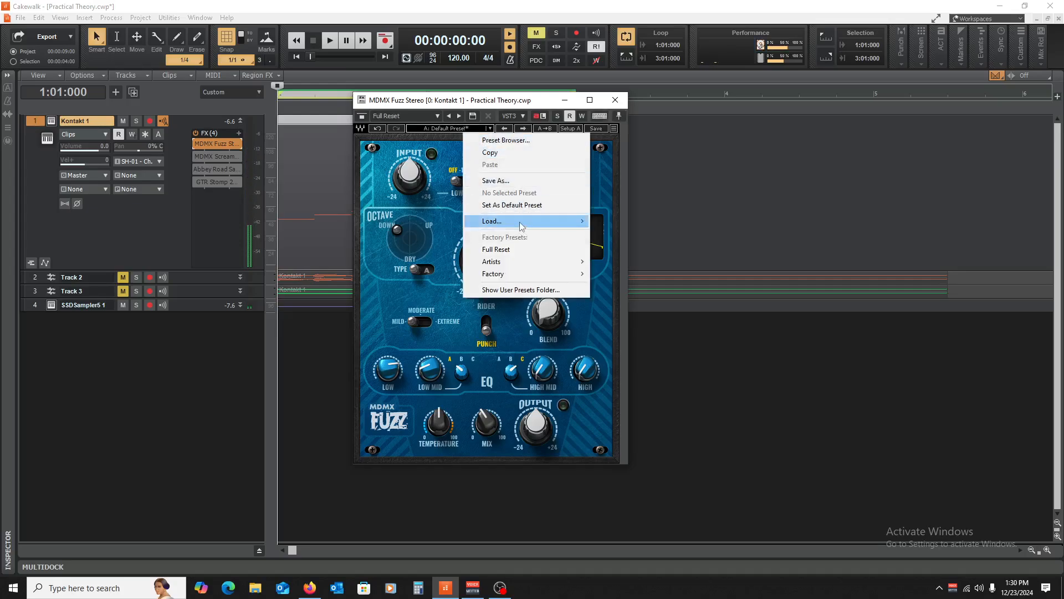
{"action": "left_click", "coordinate": [496, 249]}
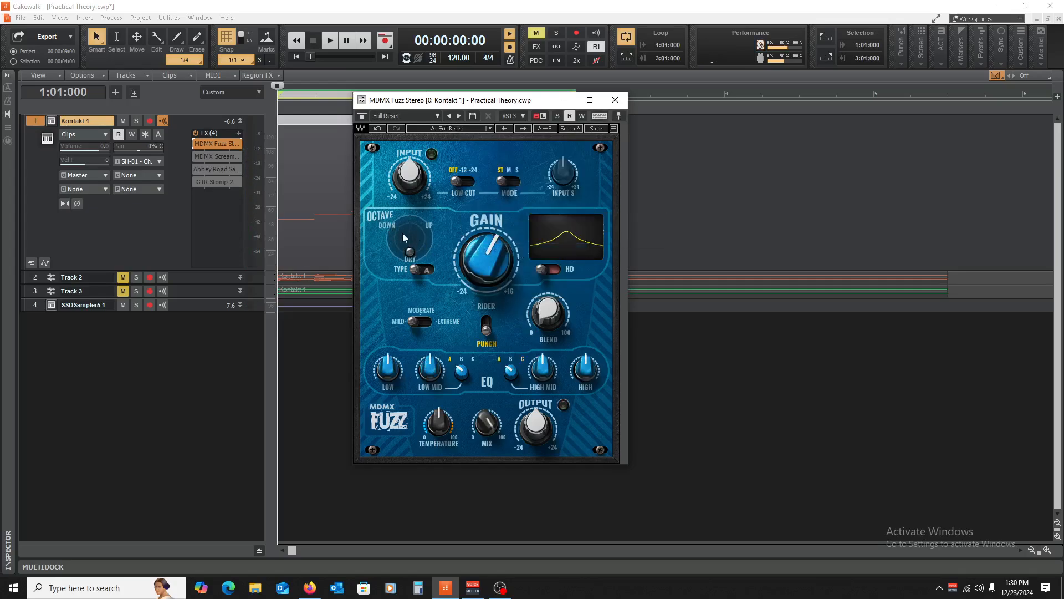
{"action": "key", "text": "space"}
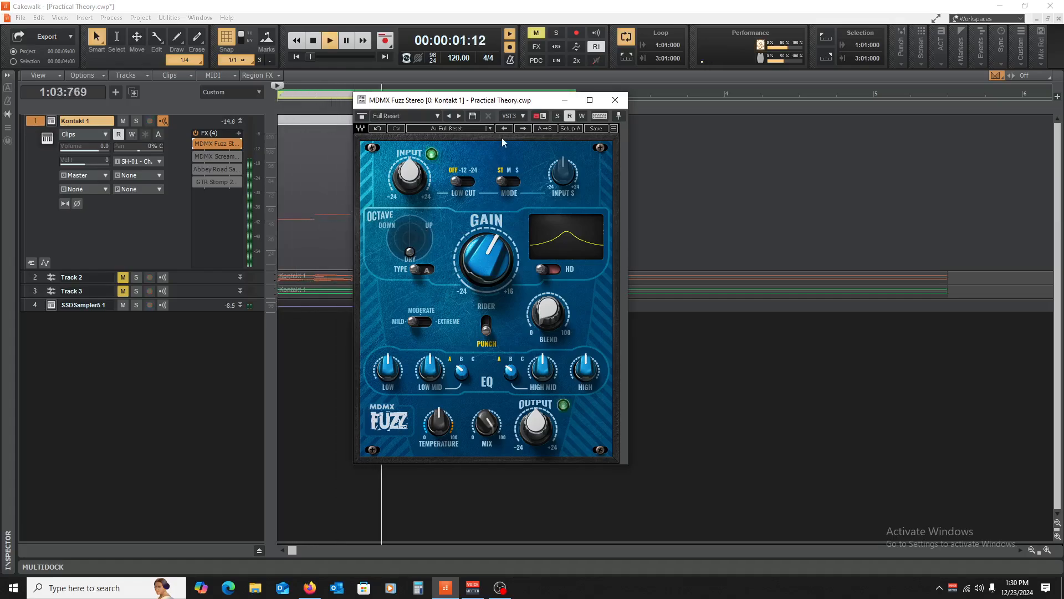
{"action": "left_click", "coordinate": [616, 99]}
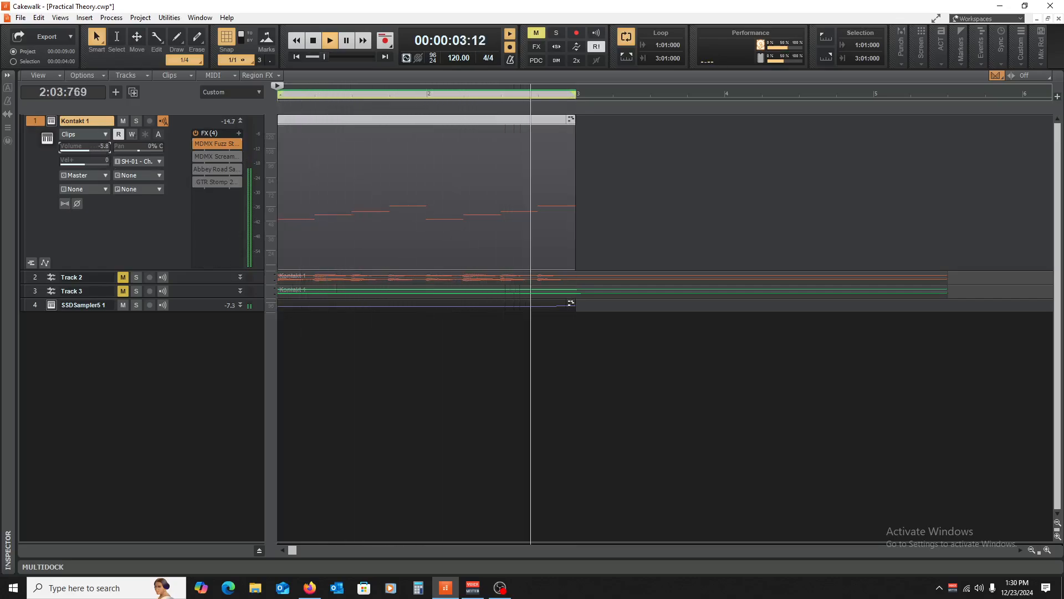
- Expand SSDSampler5 and, during playback, lower Kontakt 1's volume to -12.6
{"action": "key", "text": "space"}
{"action": "double_click", "coordinate": [183, 311]}
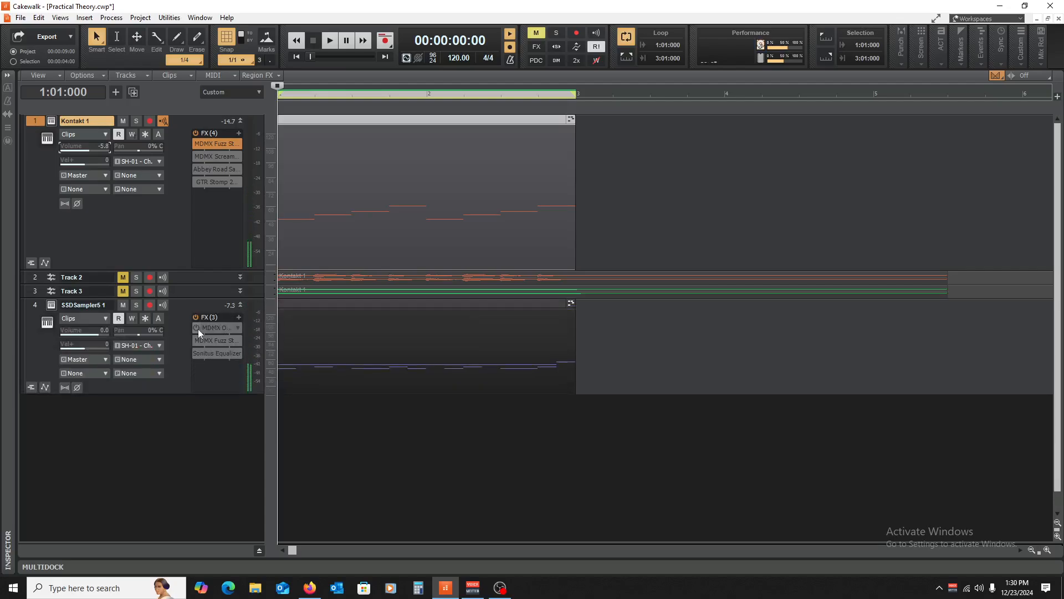
{"action": "key", "text": "space"}
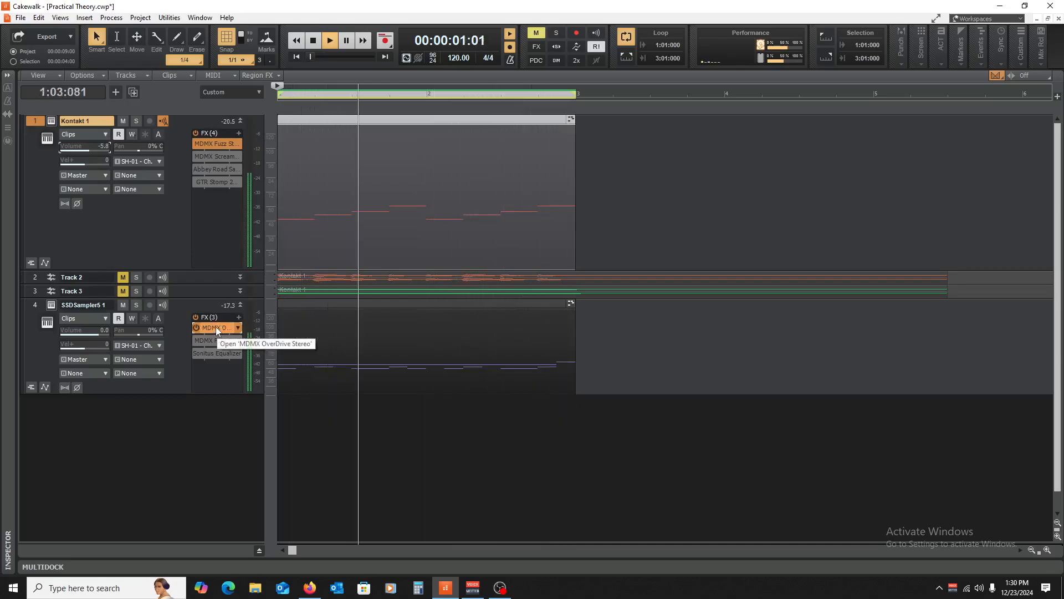
{"action": "left_click", "coordinate": [197, 143]}
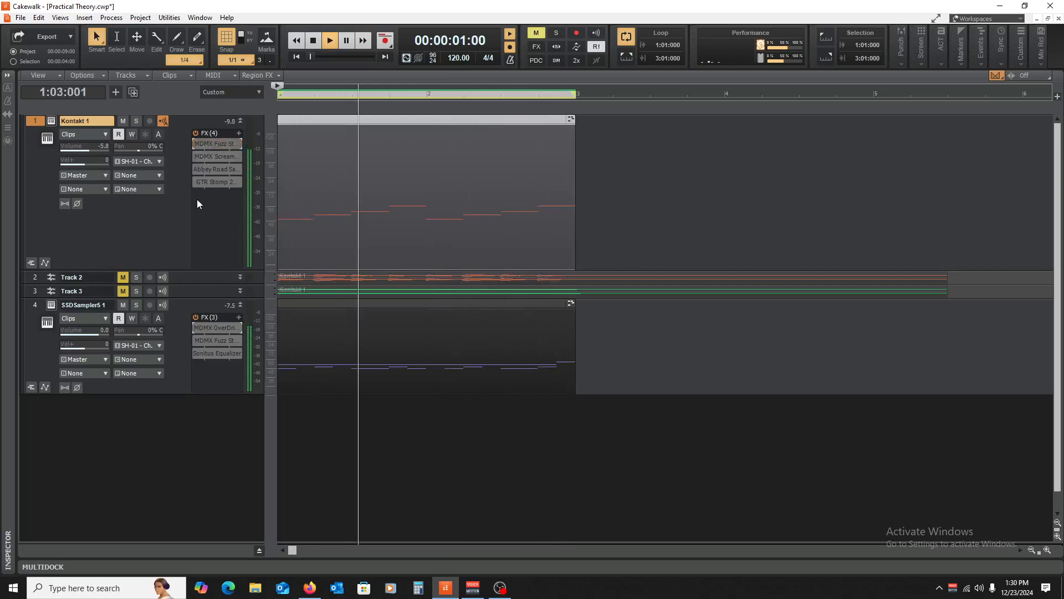
{"action": "left_click_drag", "start_coordinate": [92, 149], "coordinate": [82, 150]}
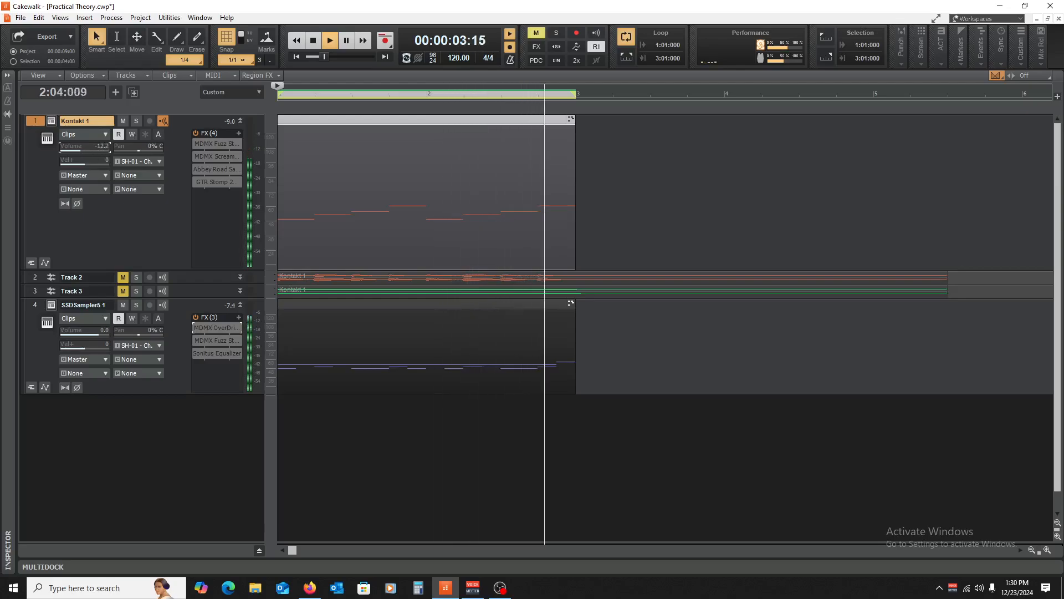
{"action": "left_click", "coordinate": [194, 142]}
- Bypass Kontakt 1's MDMX Fuzz and SSDSampler5's MDMX OverDrive, then collapse both tracks
{"action": "left_click", "coordinate": [195, 327]}
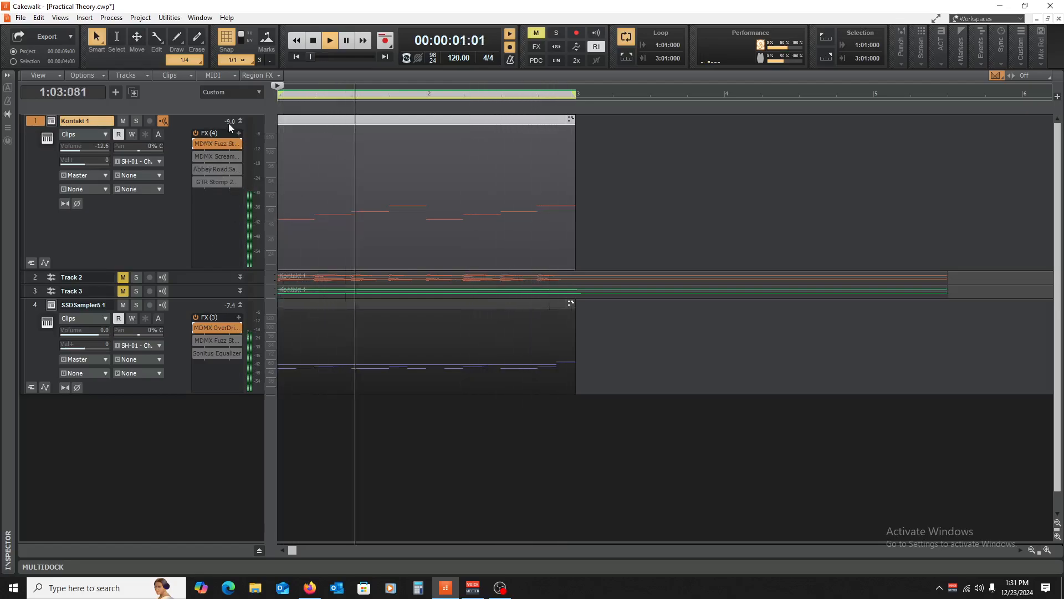
{"action": "key", "text": "space"}
{"action": "left_click", "coordinate": [194, 143]}
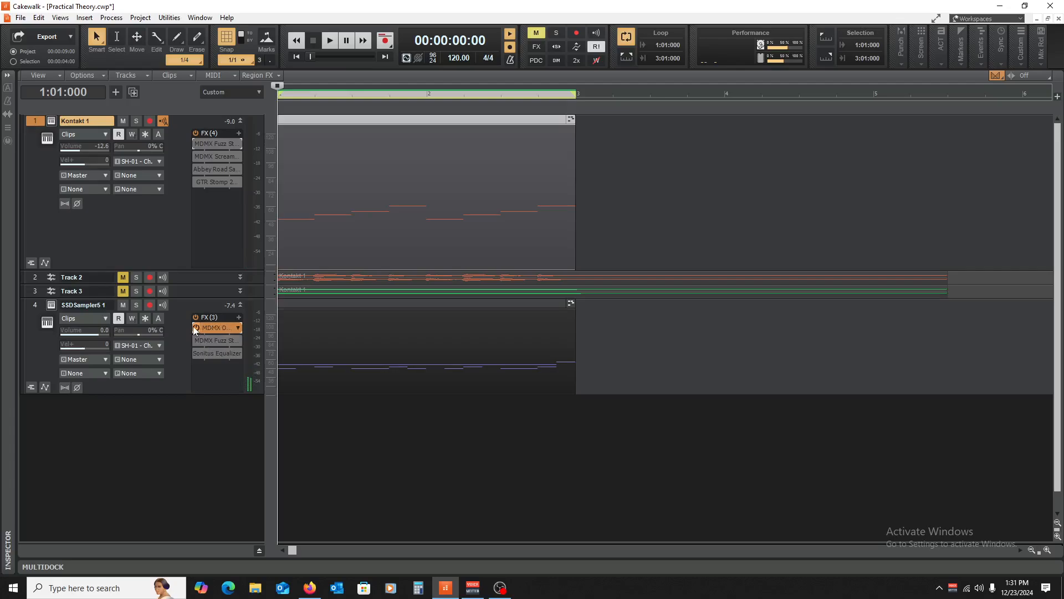
{"action": "left_click", "coordinate": [193, 327]}
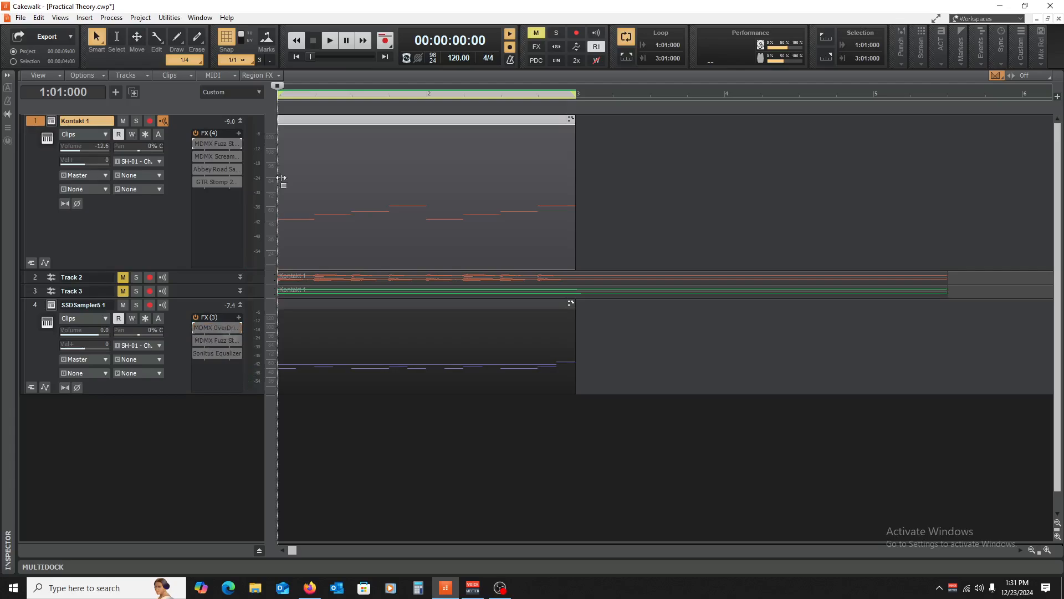
{"action": "left_click", "coordinate": [240, 121]}
{"action": "left_click", "coordinate": [240, 164]}
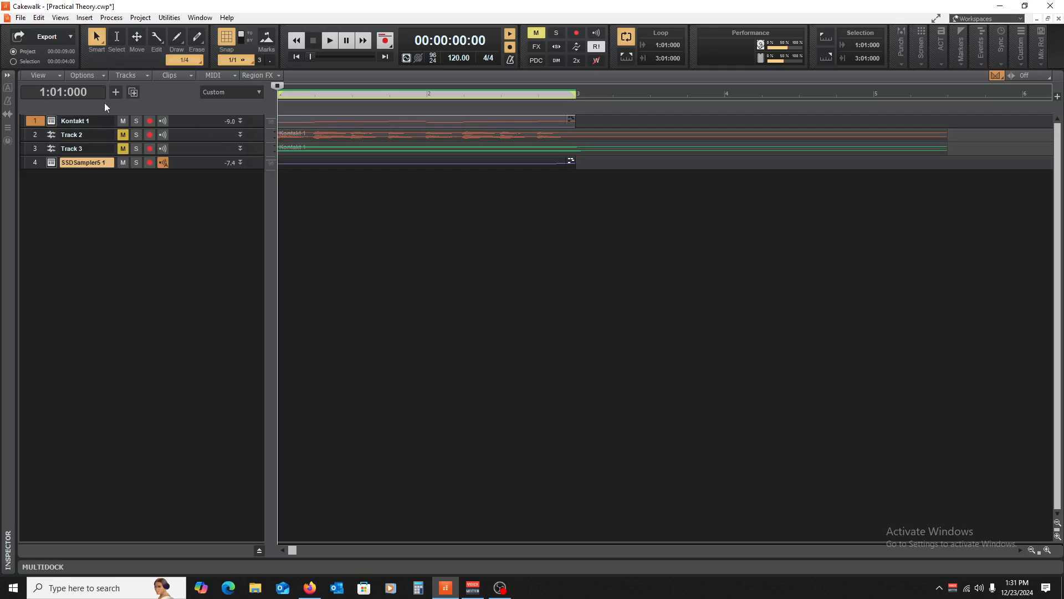
- Mute Kontakt 1, clear the selection, zoom the timeline out twice, and expand SSDSampler5 1's effects rack
{"action": "left_click", "coordinate": [124, 121]}
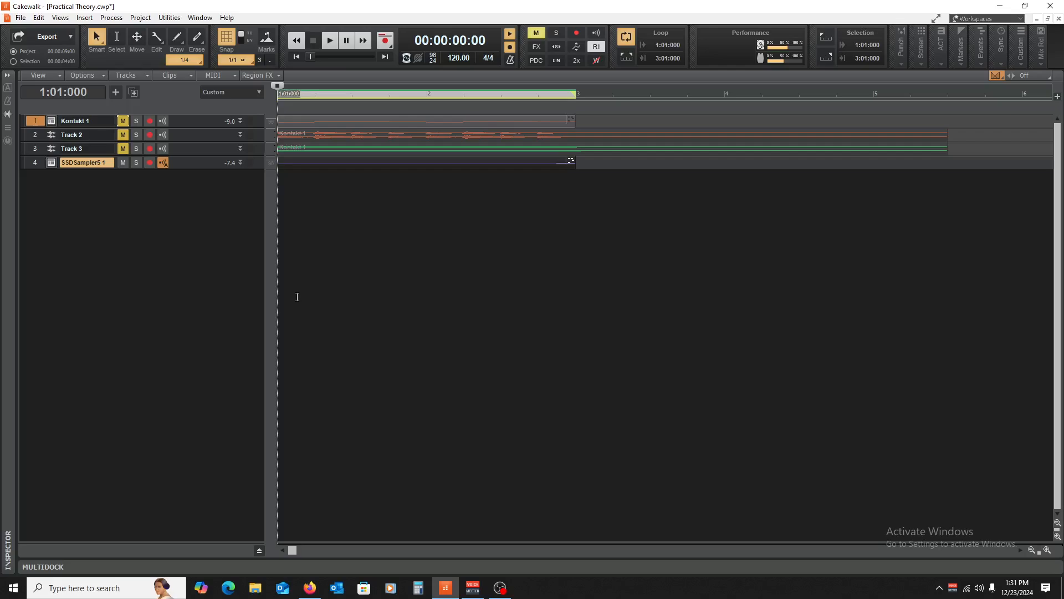
{"action": "left_click", "coordinate": [571, 266]}
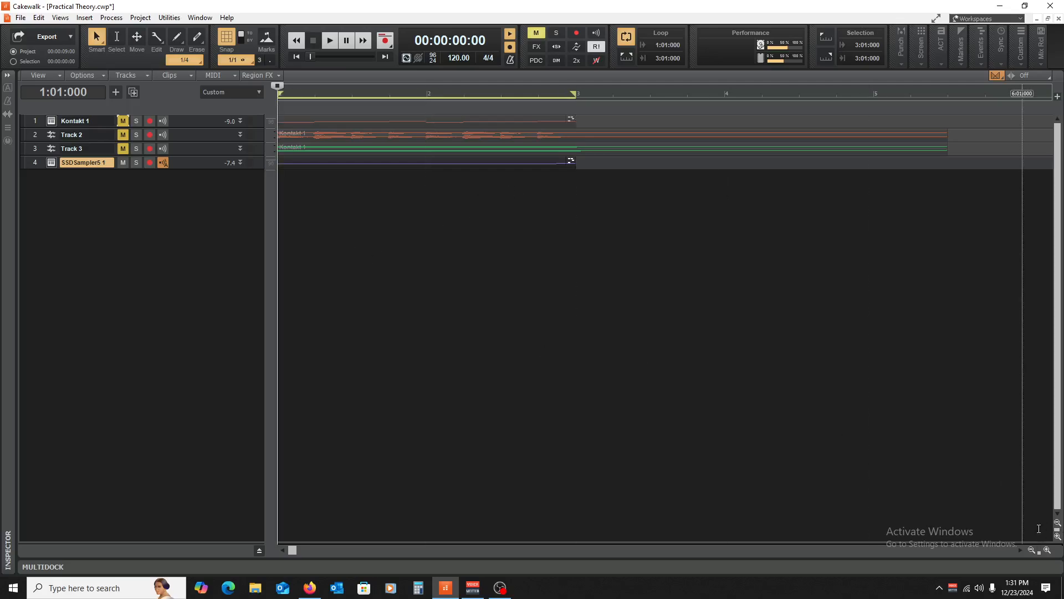
{"action": "left_click", "coordinate": [1033, 551]}
{"action": "left_click", "coordinate": [1033, 551]}
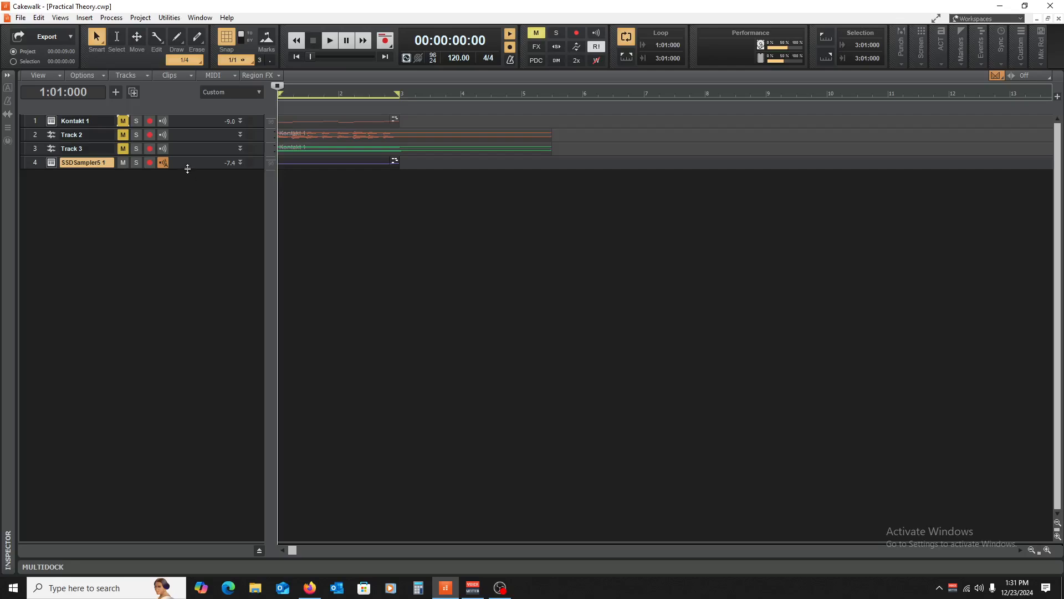
{"action": "left_click_drag", "start_coordinate": [187, 169], "coordinate": [195, 292]}
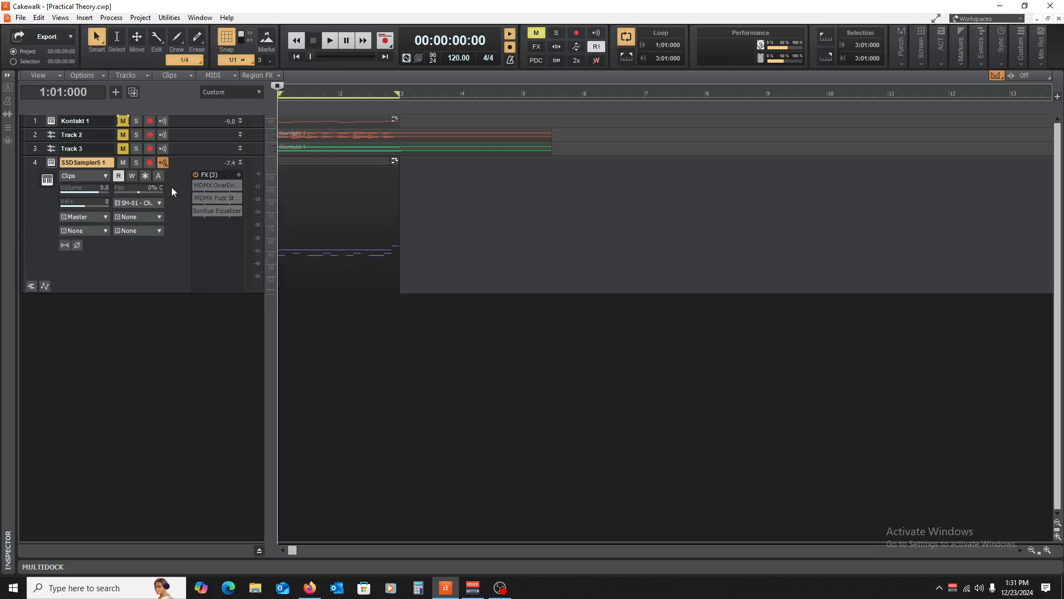
- Add OneKnob Driver Stereo from Distortion/Tape to SSDSampler5 1's FX bin, audition it, and close it
{"action": "right_click", "coordinate": [208, 231]}
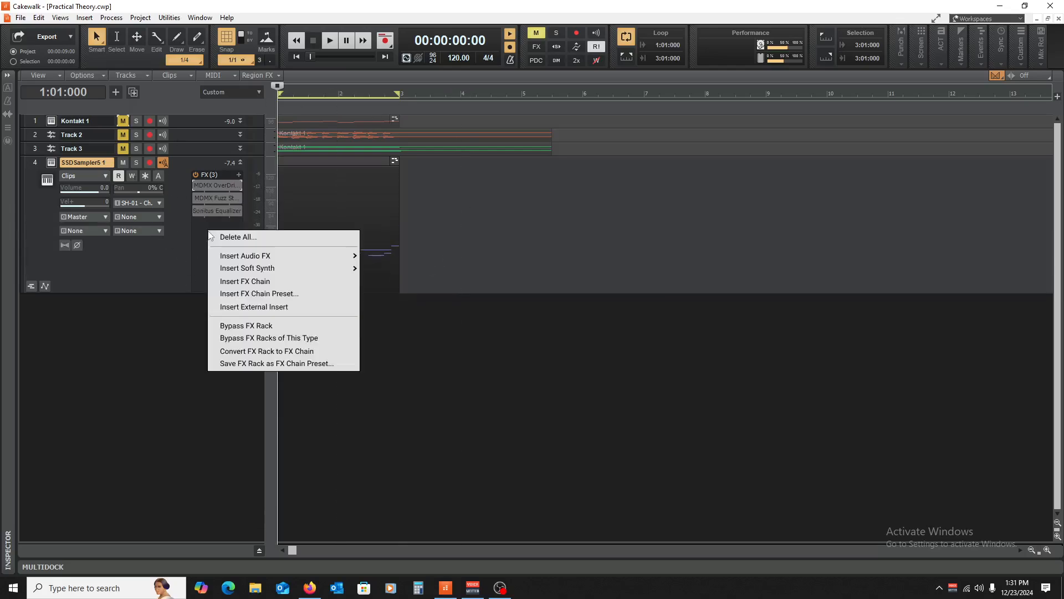
{"action": "mouse_move", "coordinate": [253, 256]}
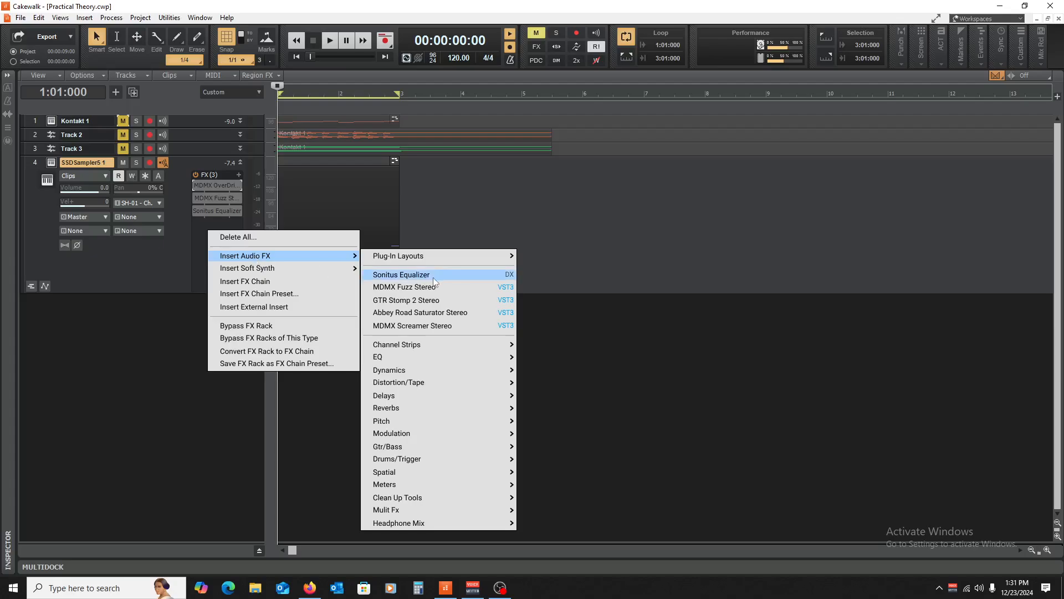
{"action": "mouse_move", "coordinate": [437, 380]}
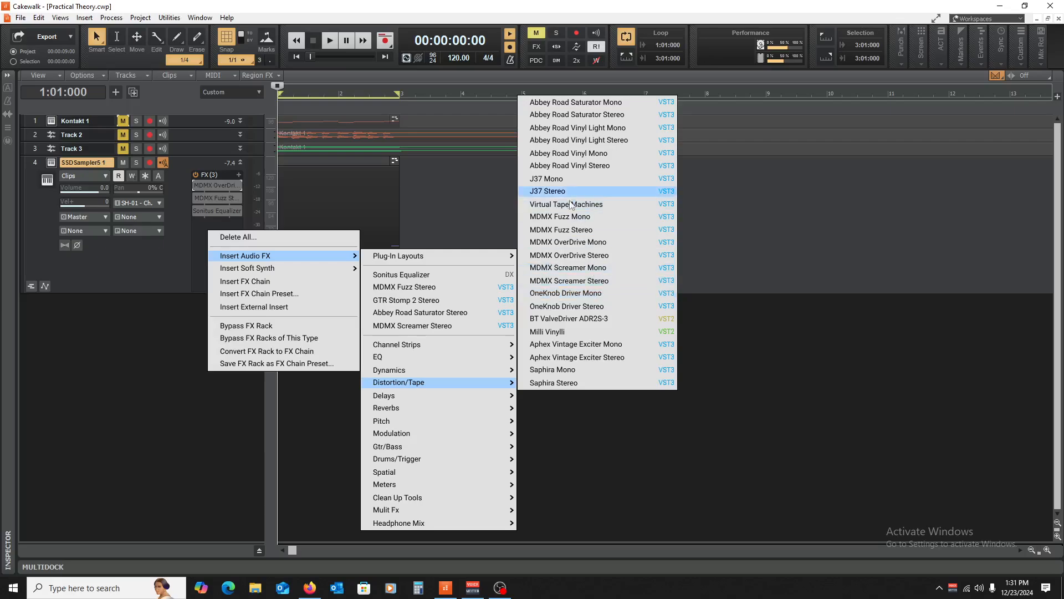
{"action": "left_click", "coordinate": [590, 307]}
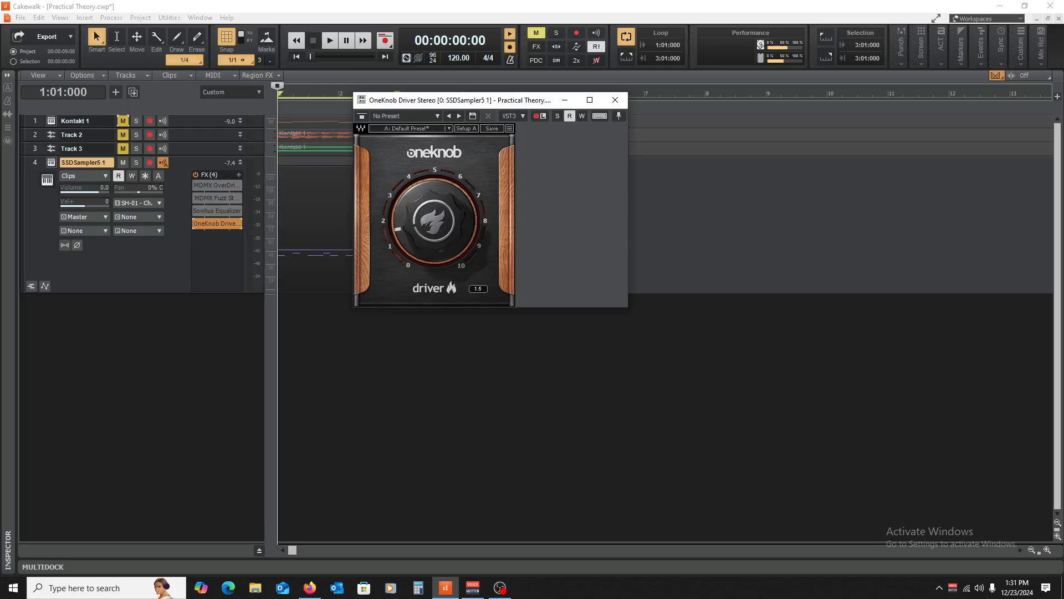
{"action": "key", "text": "space"}
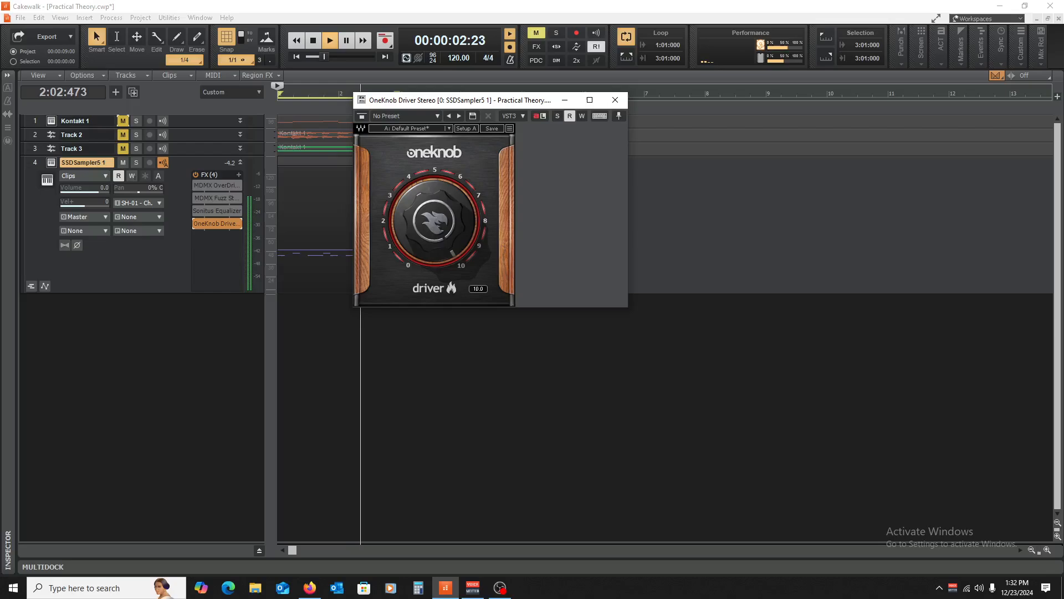
{"action": "key", "text": "space"}
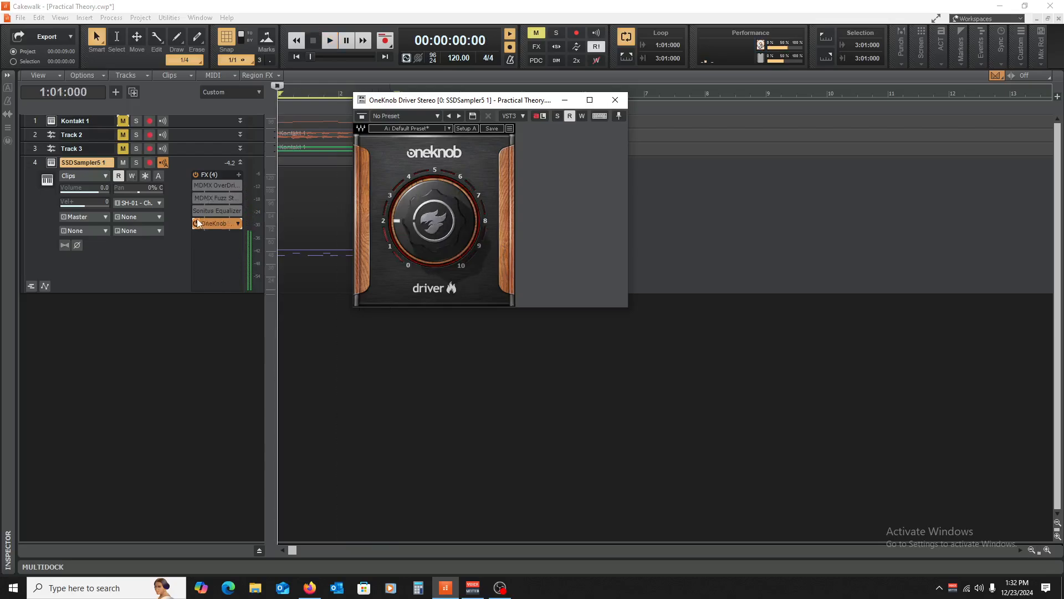
{"action": "left_click", "coordinate": [616, 99]}
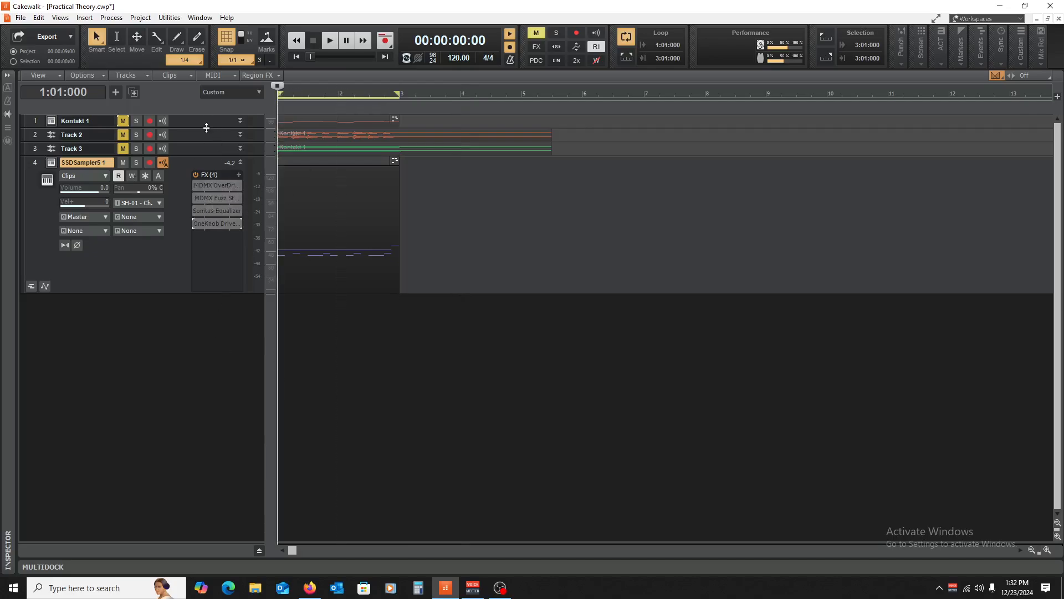
- Switch Kontakt 1's GTR Stomp 2 pedal to OverDrive and move it to SSDSampler5 1's FX bin
{"action": "left_click_drag", "start_coordinate": [206, 127], "coordinate": [206, 244]}
{"action": "double_click", "coordinate": [217, 180]}
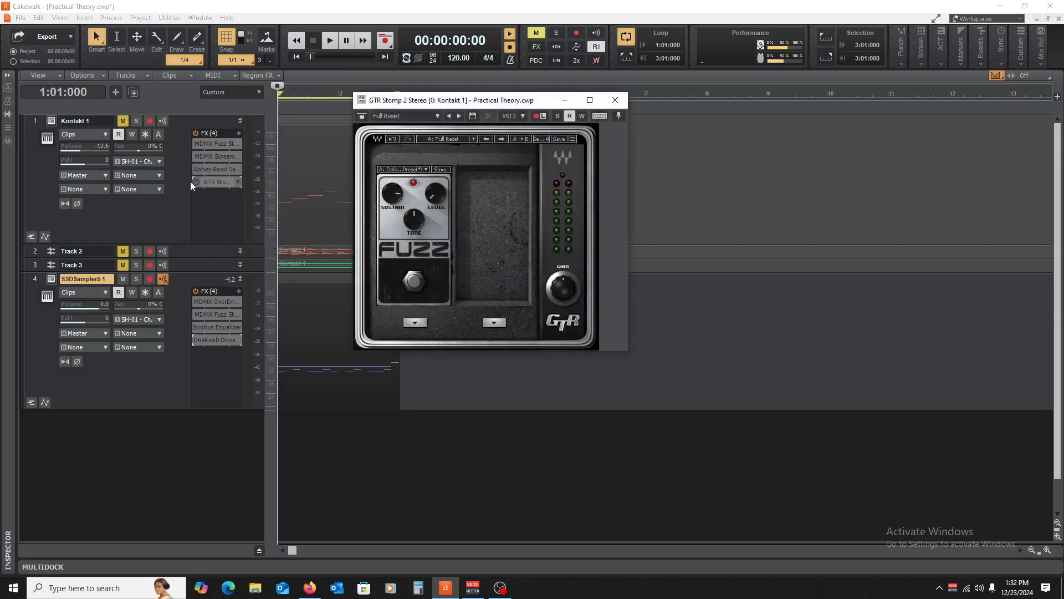
{"action": "left_click", "coordinate": [415, 323]}
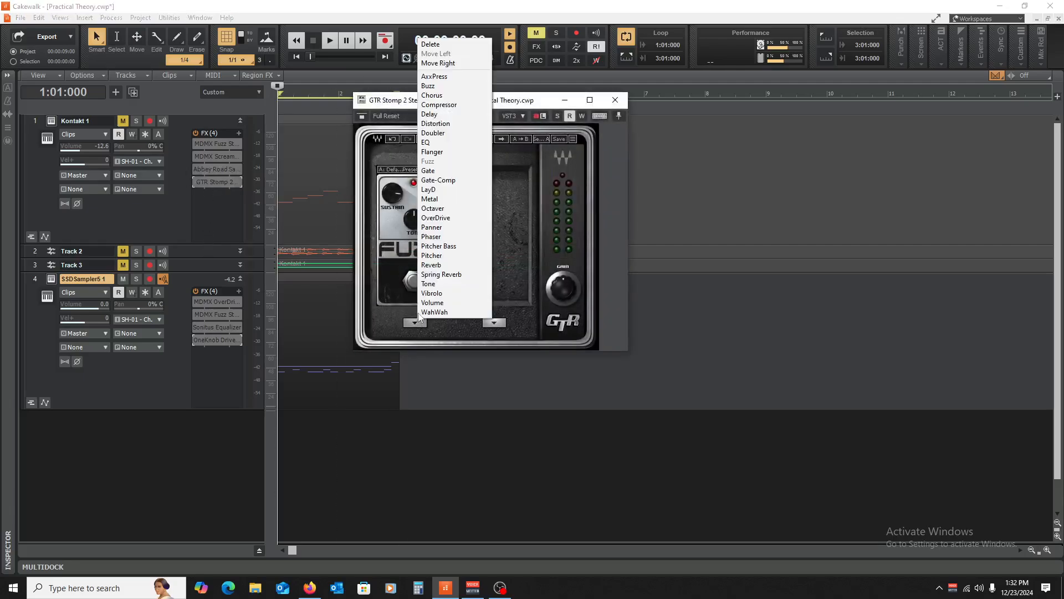
{"action": "left_click", "coordinate": [457, 218]}
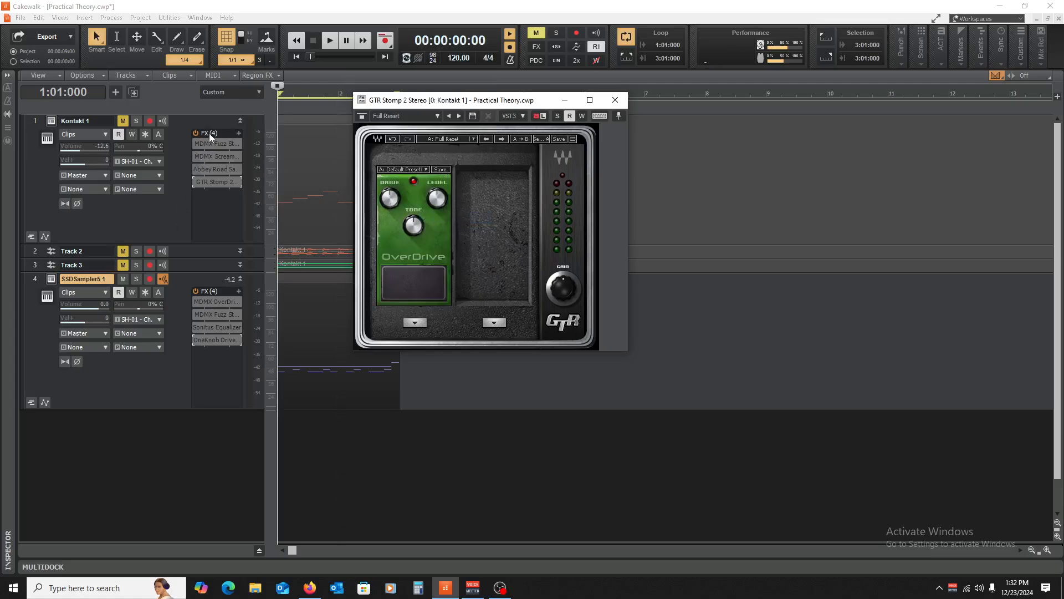
{"action": "left_click_drag", "start_coordinate": [222, 180], "coordinate": [245, 377]}
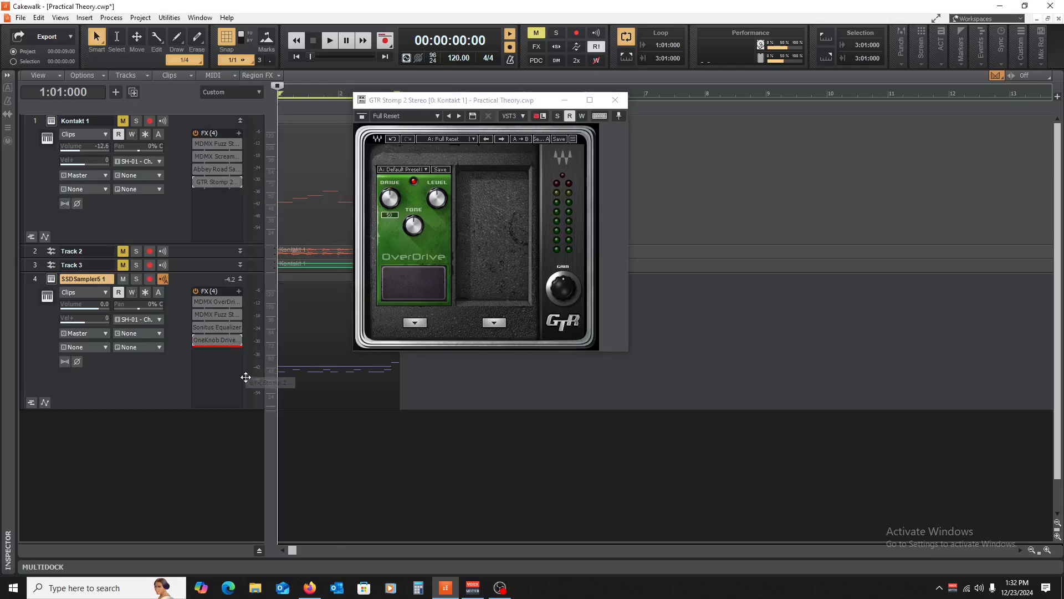
- Set the OverDrive pedal to Drive 100, Level 84 and Tone 9 while auditioning, then close it
{"action": "left_click", "coordinate": [197, 353]}
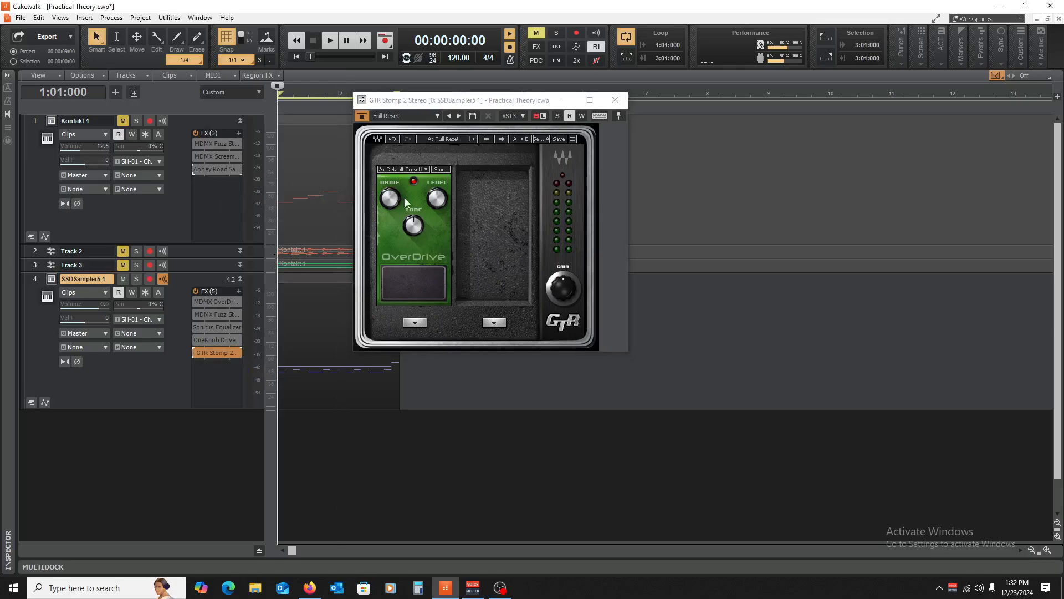
{"action": "key", "text": "space"}
{"action": "left_click_drag", "start_coordinate": [389, 204], "coordinate": [396, 206]}
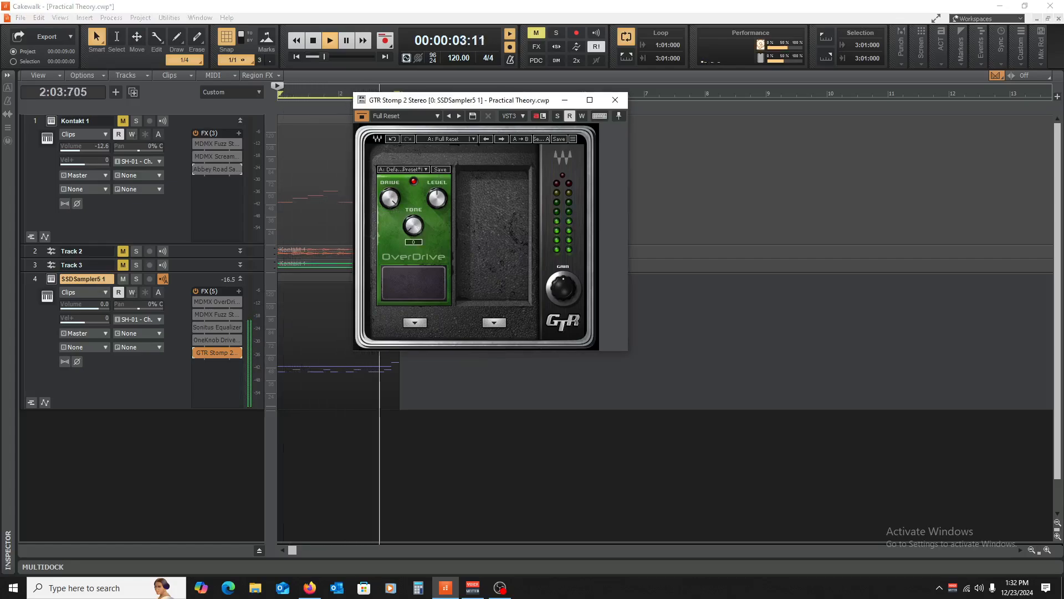
{"action": "left_click_drag", "start_coordinate": [438, 198], "coordinate": [438, 183]}
{"action": "left_click_drag", "start_coordinate": [414, 226], "coordinate": [413, 220]}
{"action": "key", "text": "space"}
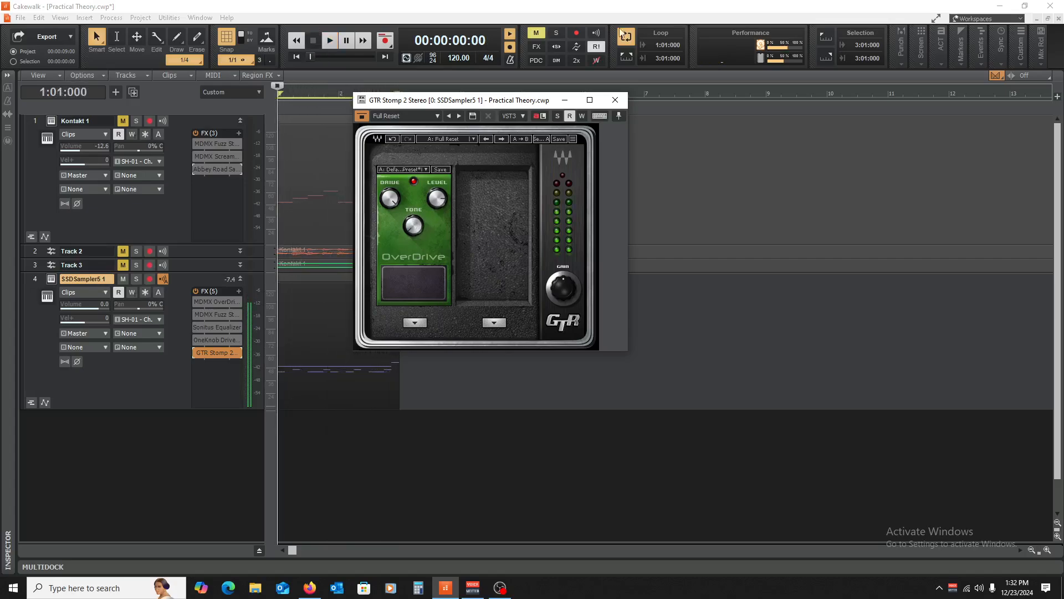
{"action": "left_click", "coordinate": [615, 100]}
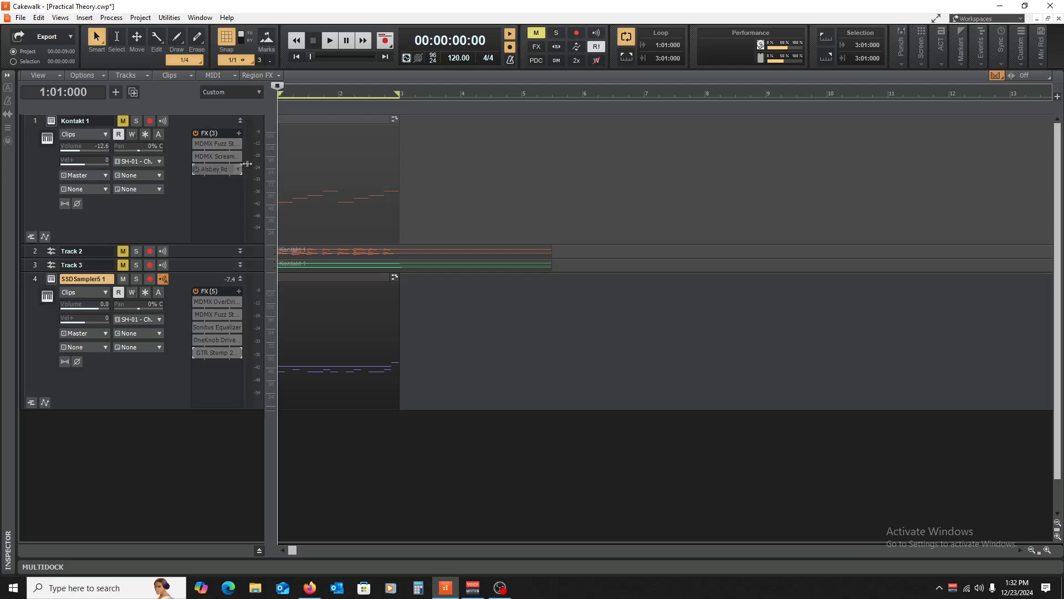
- Delete all effects from both SSDSampler5 1's and Kontakt 1's FX racks
{"action": "right_click", "coordinate": [216, 312]}
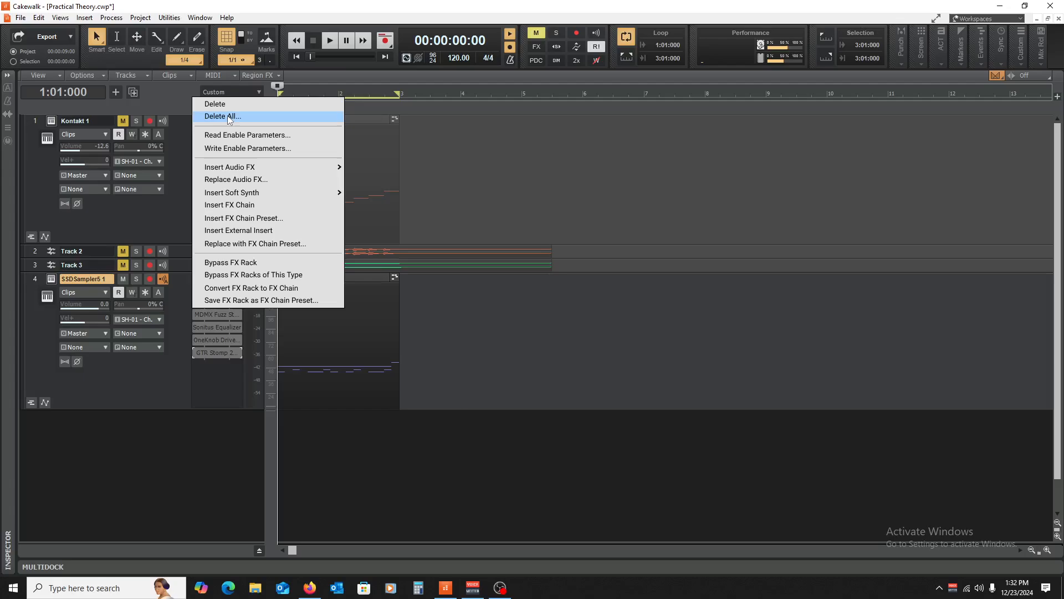
{"action": "left_click", "coordinate": [217, 116]}
{"action": "left_click", "coordinate": [534, 318]}
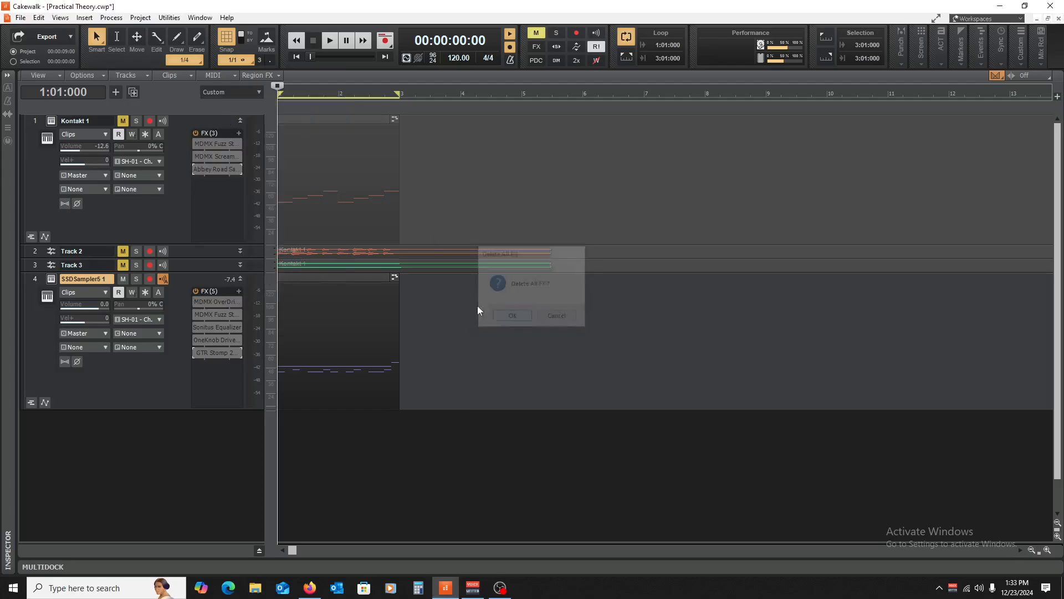
{"action": "left_click", "coordinate": [215, 210]}
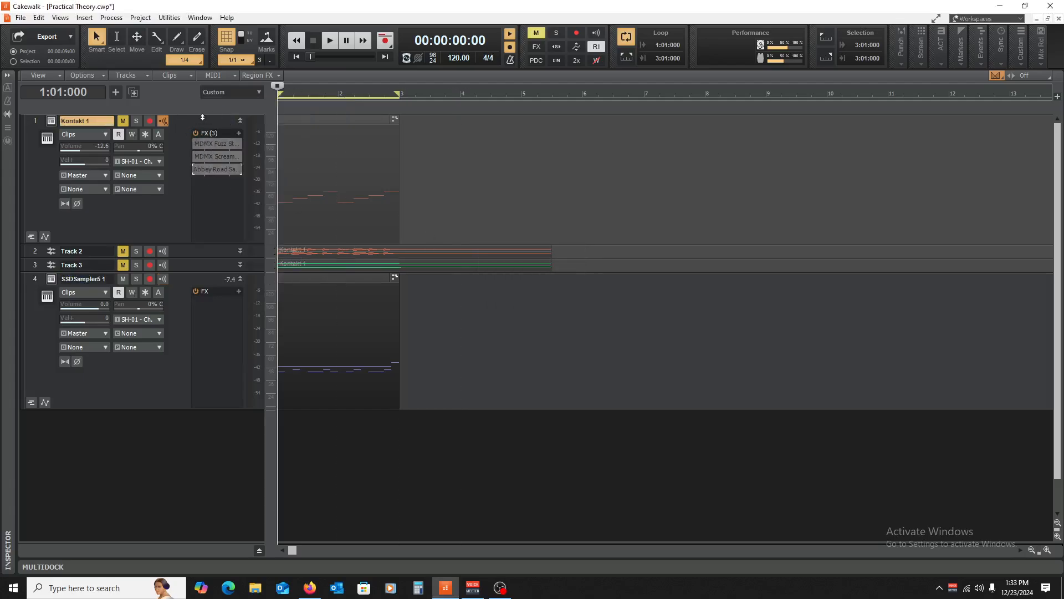
{"action": "right_click", "coordinate": [209, 198]}
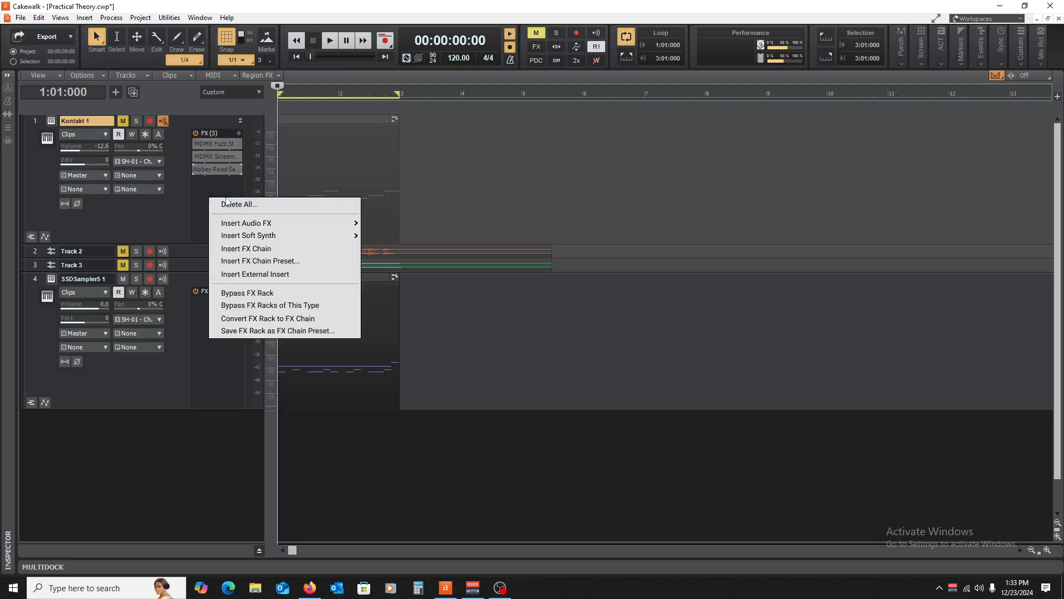
{"action": "left_click", "coordinate": [227, 204]}
{"action": "left_click", "coordinate": [507, 319]}
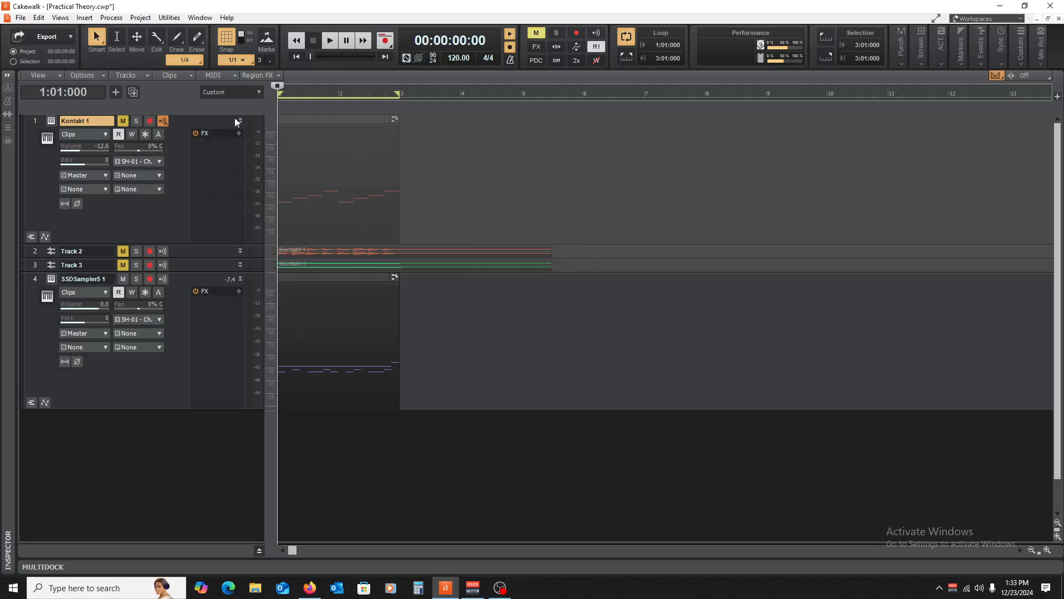
- Collapse both tracks, enlarge SSDSampler5 1 and Track 3, and zoom in on measures 1–3
{"action": "left_click", "coordinate": [240, 121]}
{"action": "left_click", "coordinate": [241, 162]}
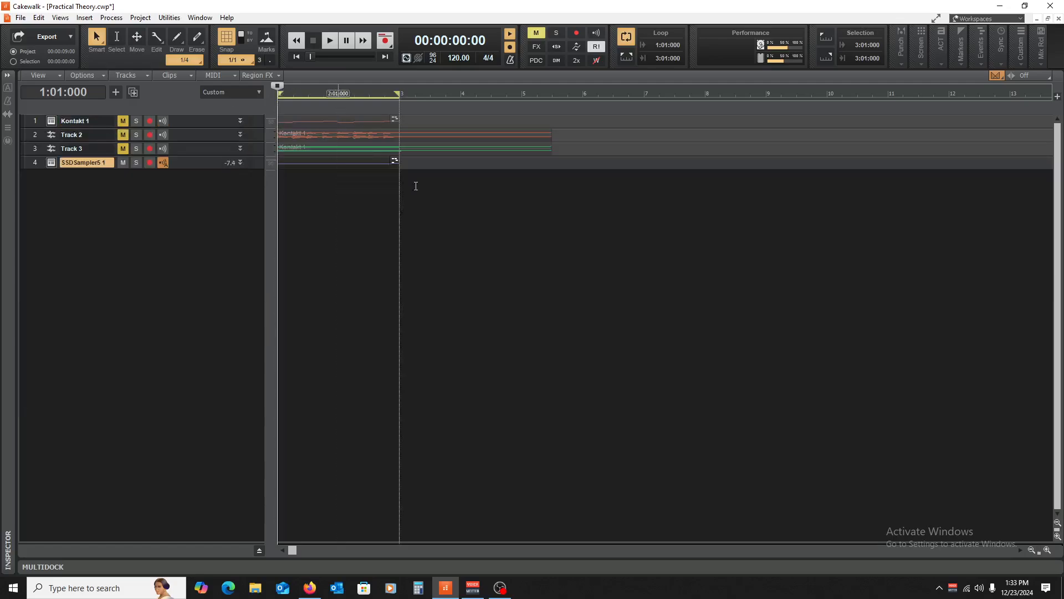
{"action": "left_click_drag", "start_coordinate": [190, 169], "coordinate": [192, 193]}
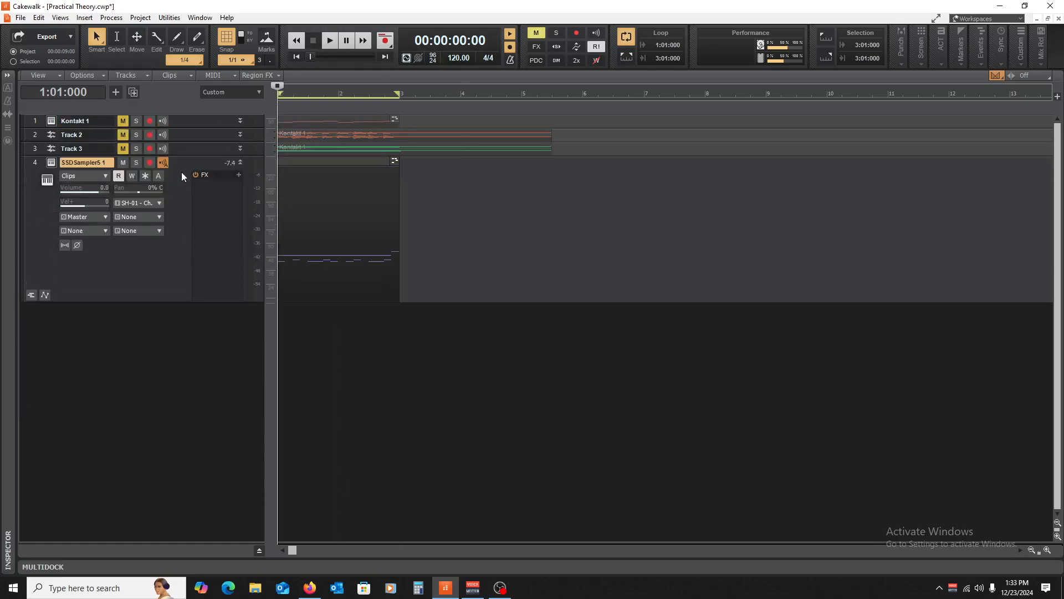
{"action": "left_click_drag", "start_coordinate": [181, 156], "coordinate": [192, 262]}
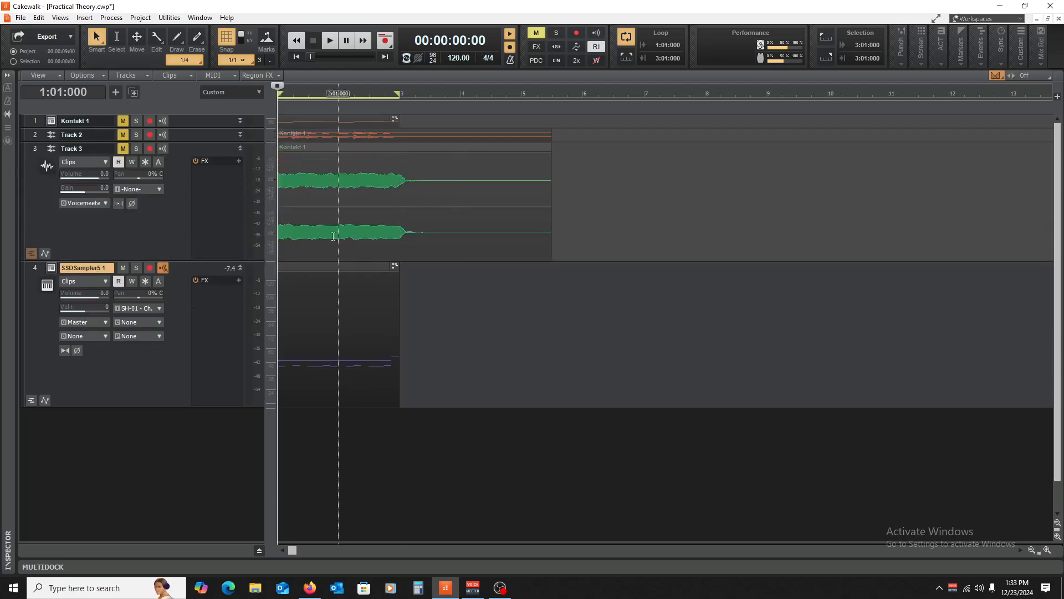
{"action": "left_click", "coordinate": [1047, 549]}
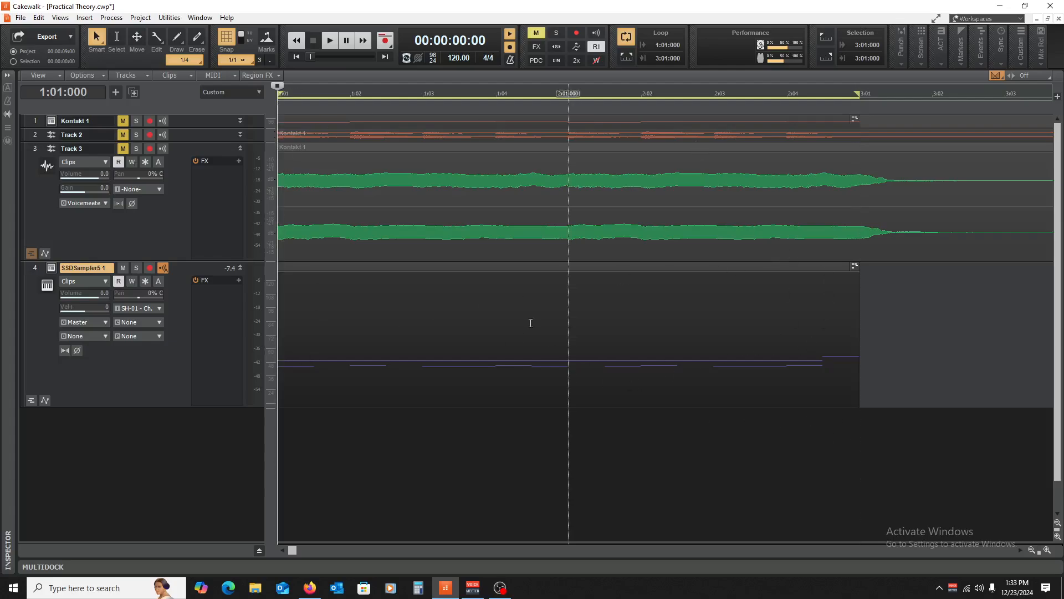
- Insert BT ValveDriver ADR2S-3 on Track 3 and turn its Valve-Driver amount down to about 1.1
{"action": "right_click", "coordinate": [226, 192]}
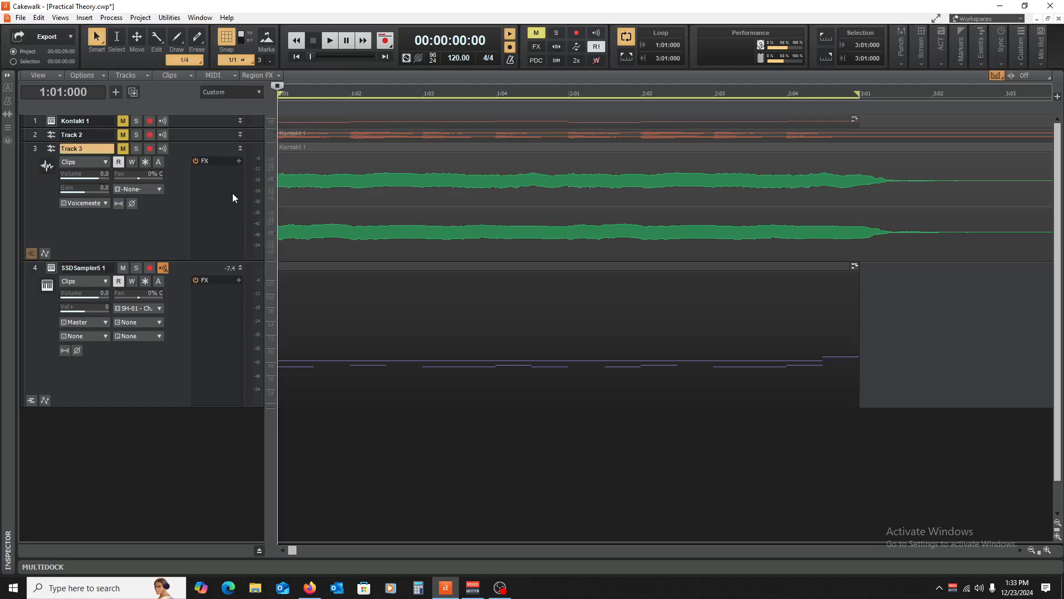
{"action": "mouse_move", "coordinate": [260, 216]}
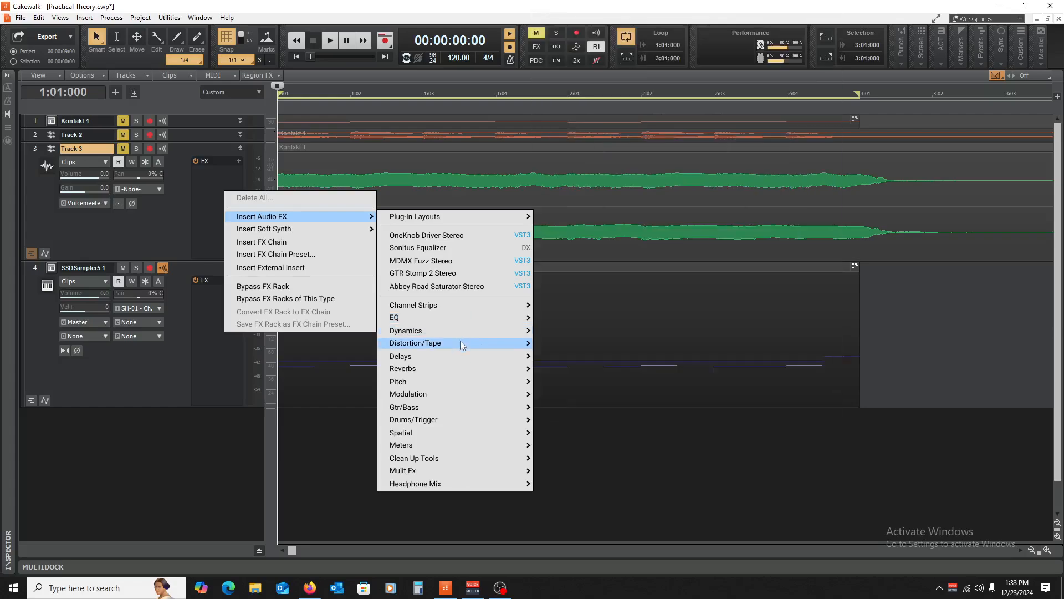
{"action": "mouse_move", "coordinate": [460, 341]}
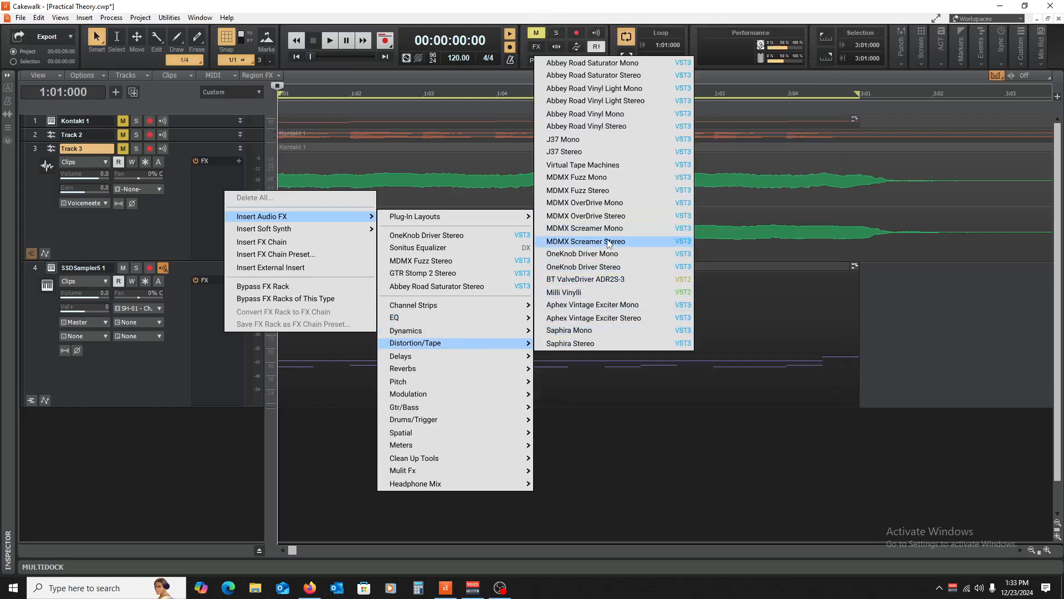
{"action": "left_click", "coordinate": [619, 282]}
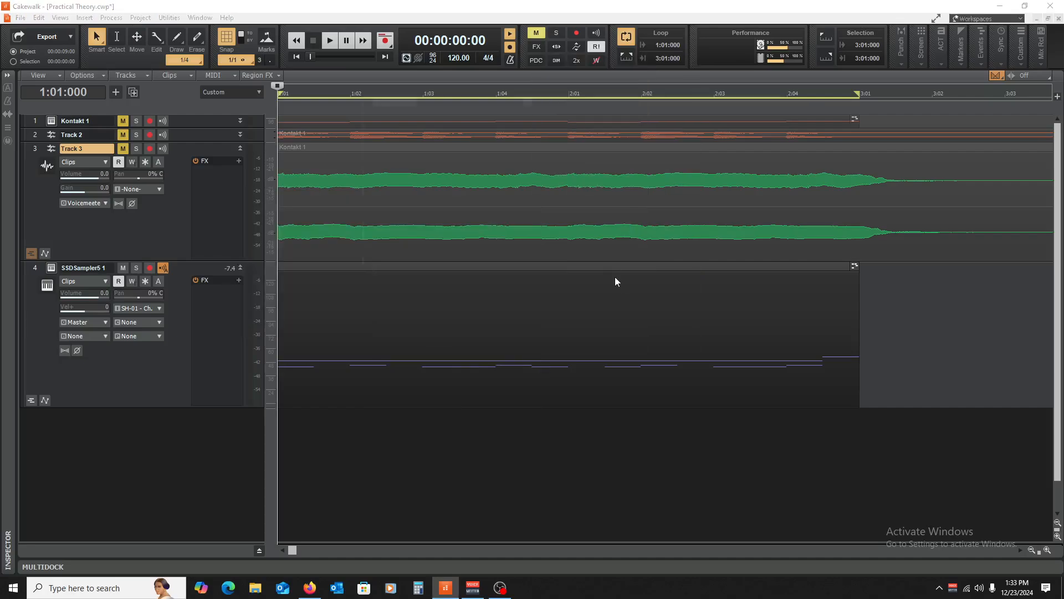
{"action": "left_click_drag", "start_coordinate": [434, 208], "coordinate": [418, 168]}
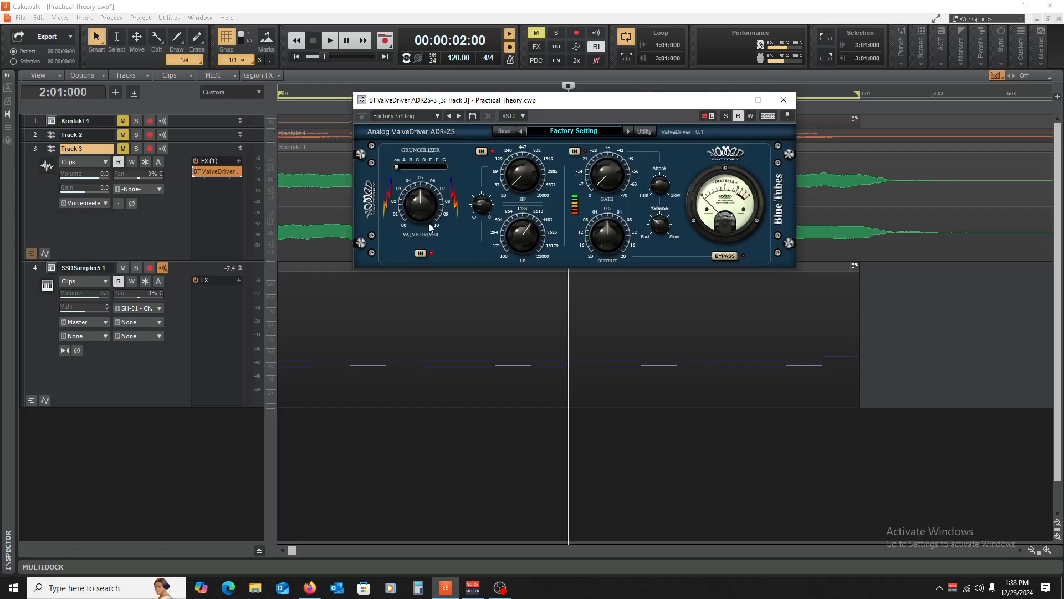
{"action": "left_click_drag", "start_coordinate": [429, 226], "coordinate": [449, 290]}
- Close the ValveDriver window and bypass the effect on Track 3
{"action": "left_click", "coordinate": [783, 101]}
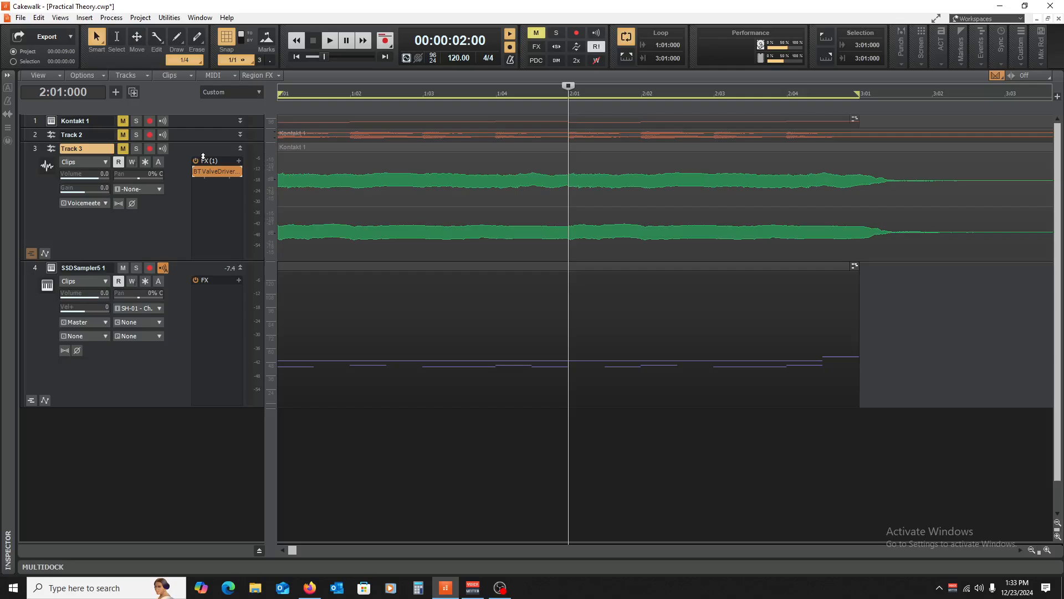
{"action": "left_click", "coordinate": [197, 172]}
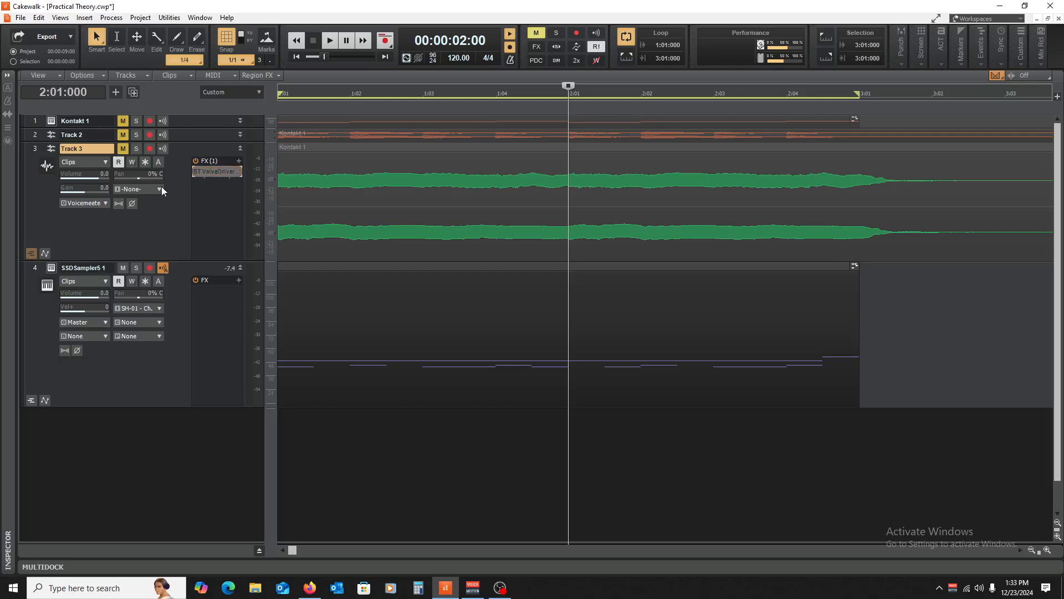
{"action": "right_click", "coordinate": [203, 197]}
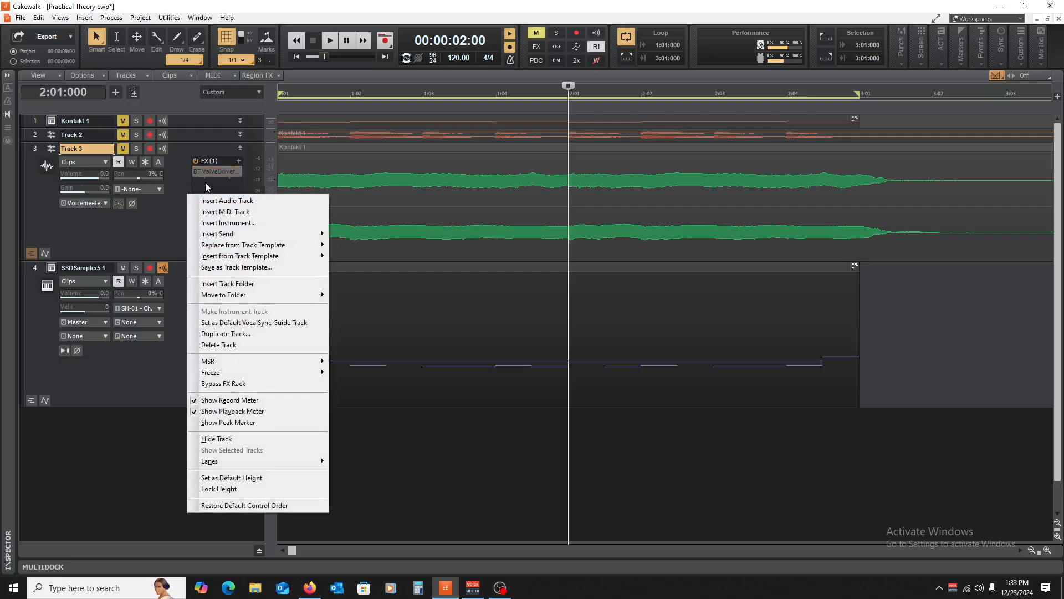
{"action": "left_click", "coordinate": [206, 186]}
- Insert CLA MixHub Stereo and move it onto the SSDSampler5 1 drum track's FX bin
{"action": "right_click", "coordinate": [211, 200]}
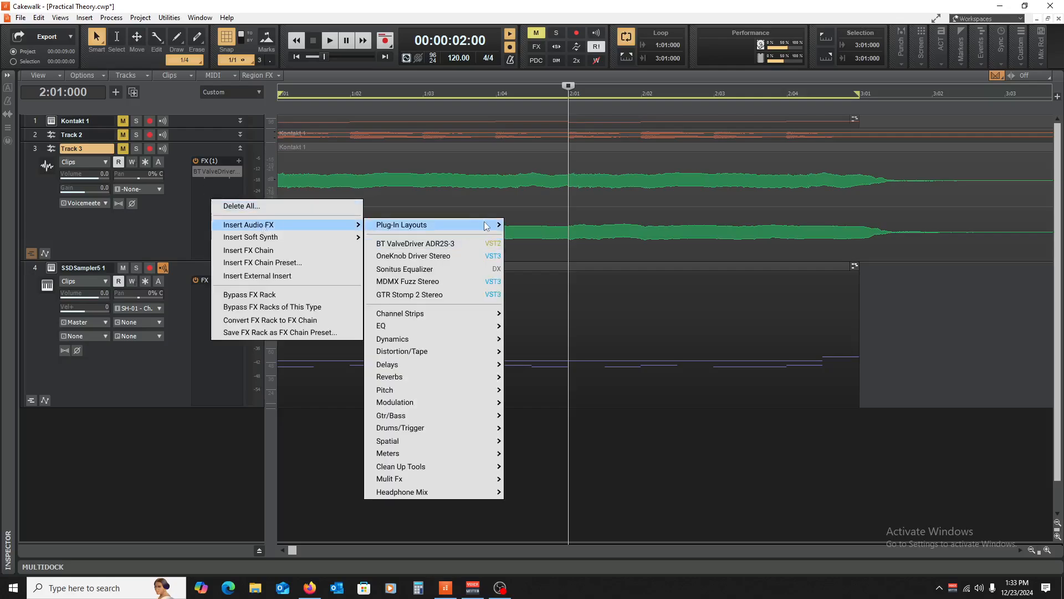
{"action": "mouse_move", "coordinate": [474, 320]}
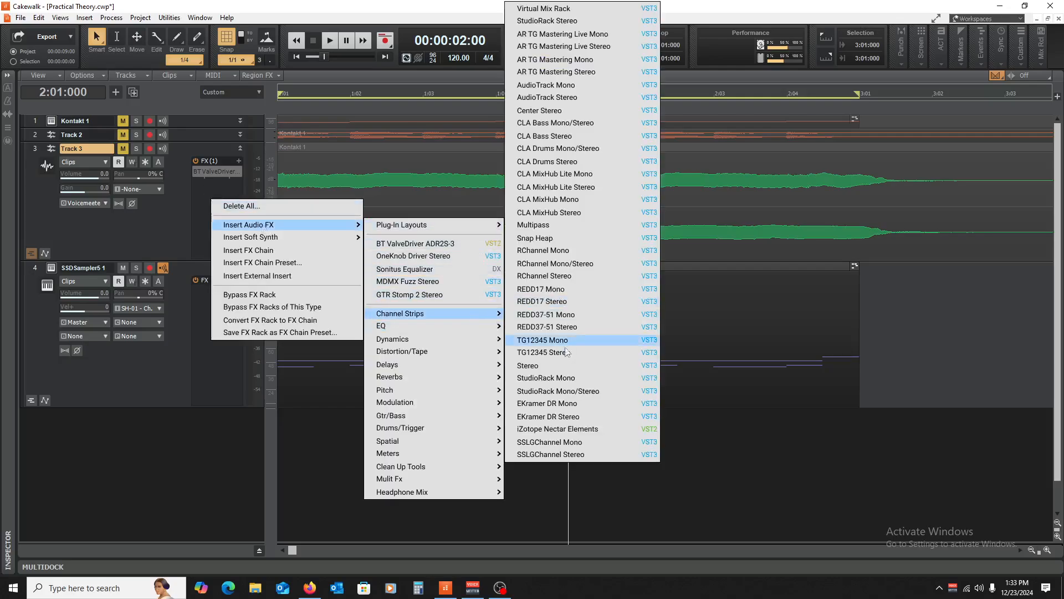
{"action": "left_click", "coordinate": [575, 213]}
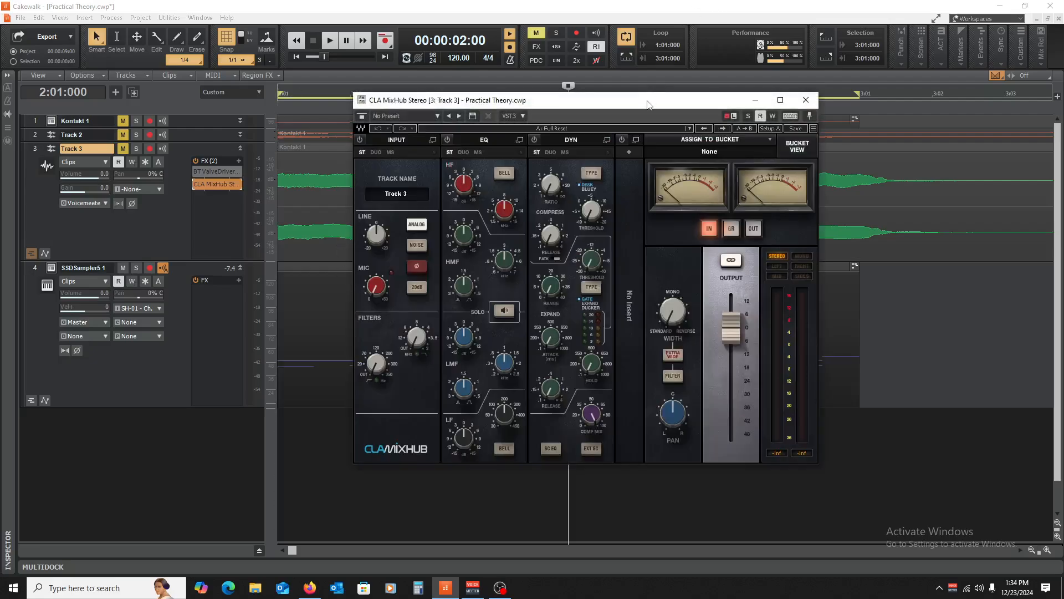
{"action": "left_click_drag", "start_coordinate": [653, 103], "coordinate": [587, 41]}
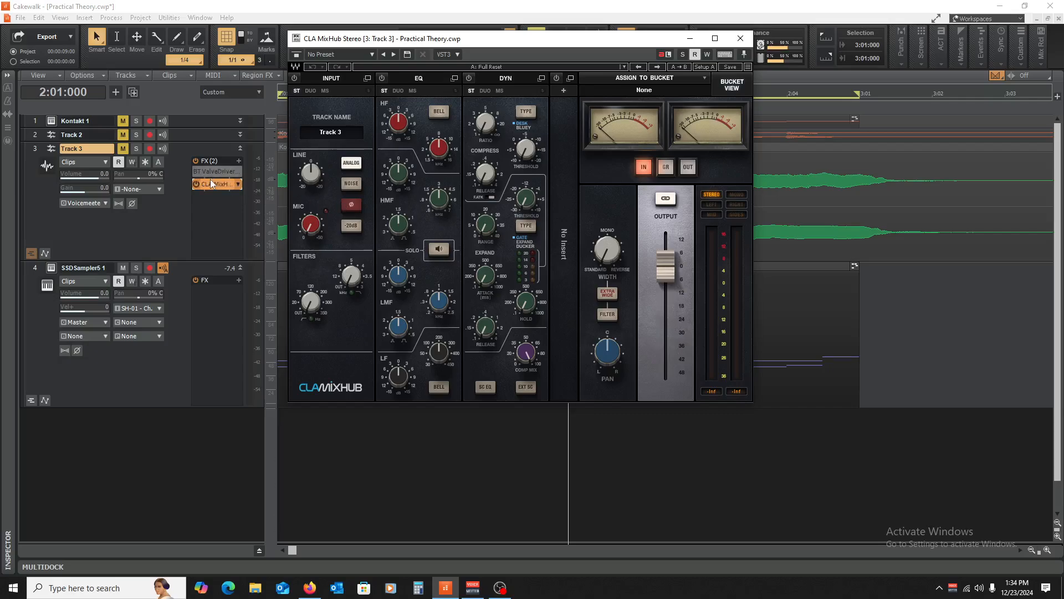
{"action": "left_click_drag", "start_coordinate": [211, 185], "coordinate": [217, 291]}
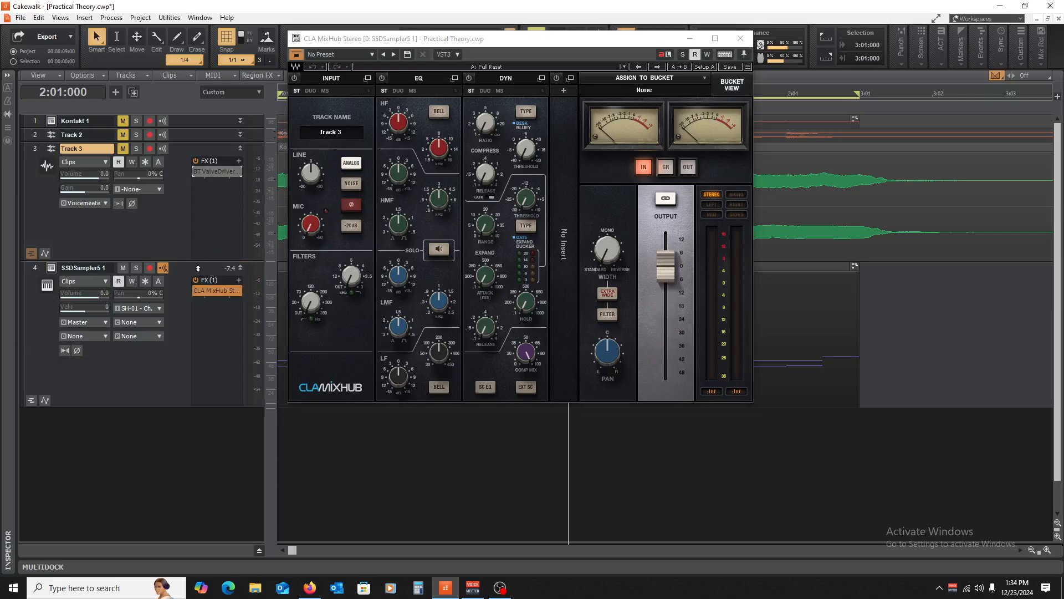
- Solo the SSDSampler5 1 drum track and raise MixHub's mic input gain to 3.3
{"action": "left_click", "coordinate": [134, 270]}
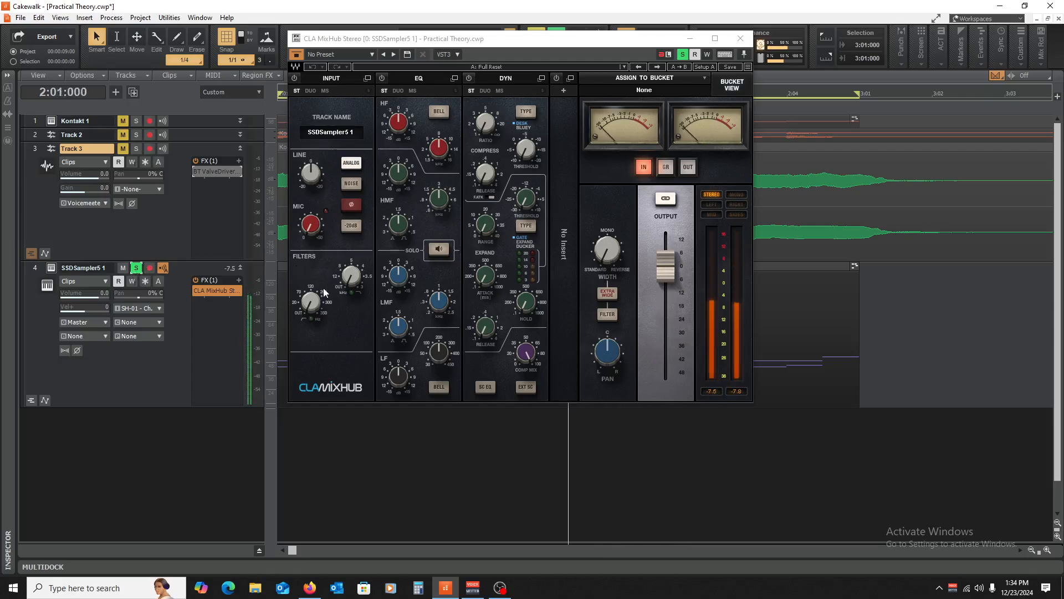
{"action": "key", "text": "space"}
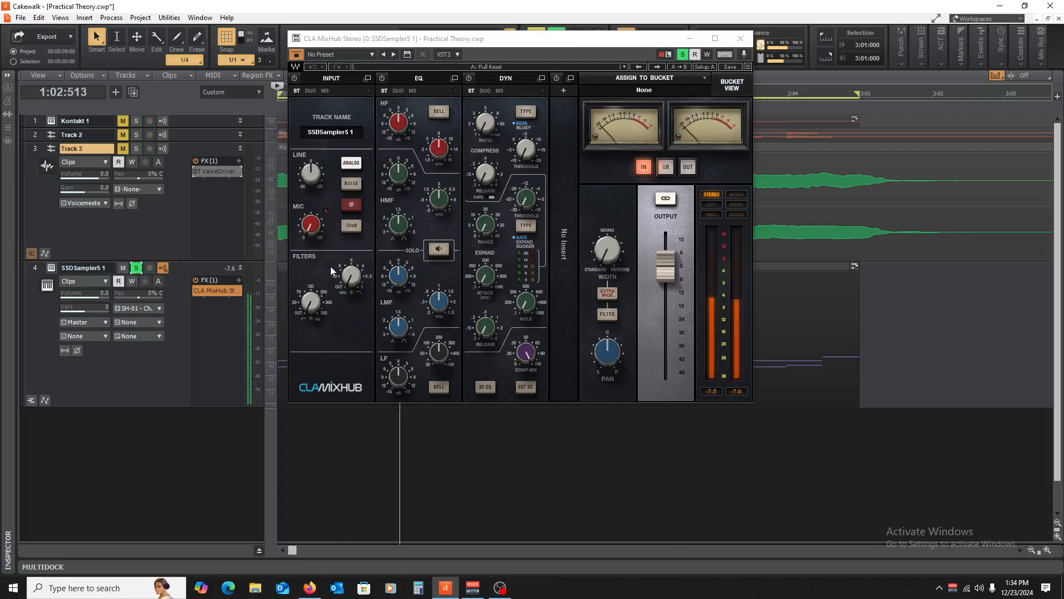
{"action": "mouse_move", "coordinate": [312, 227]}
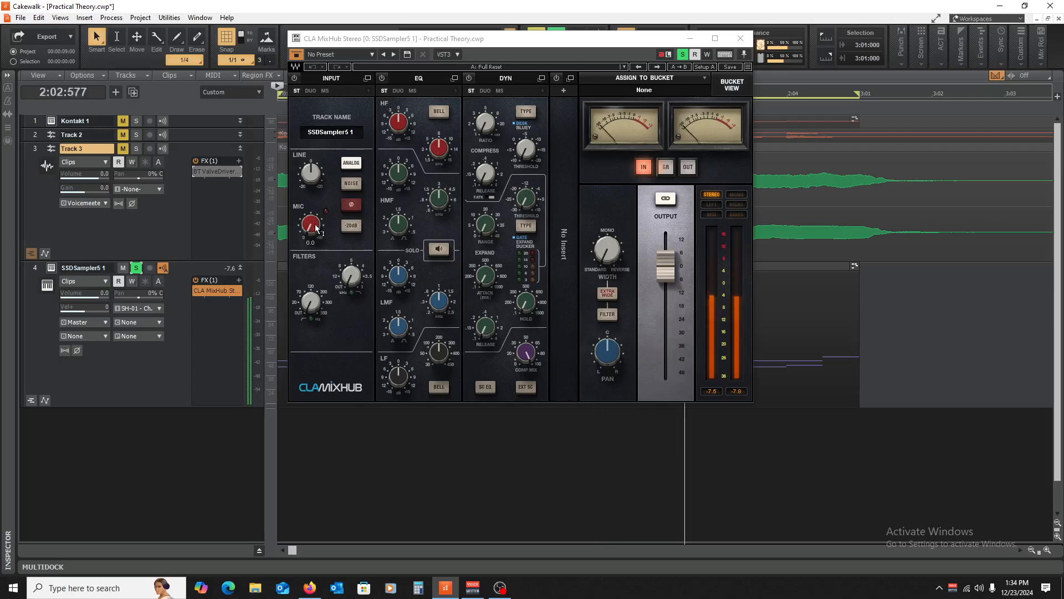
{"action": "key", "text": "space"}
{"action": "left_click_drag", "start_coordinate": [311, 227], "coordinate": [311, 198]}
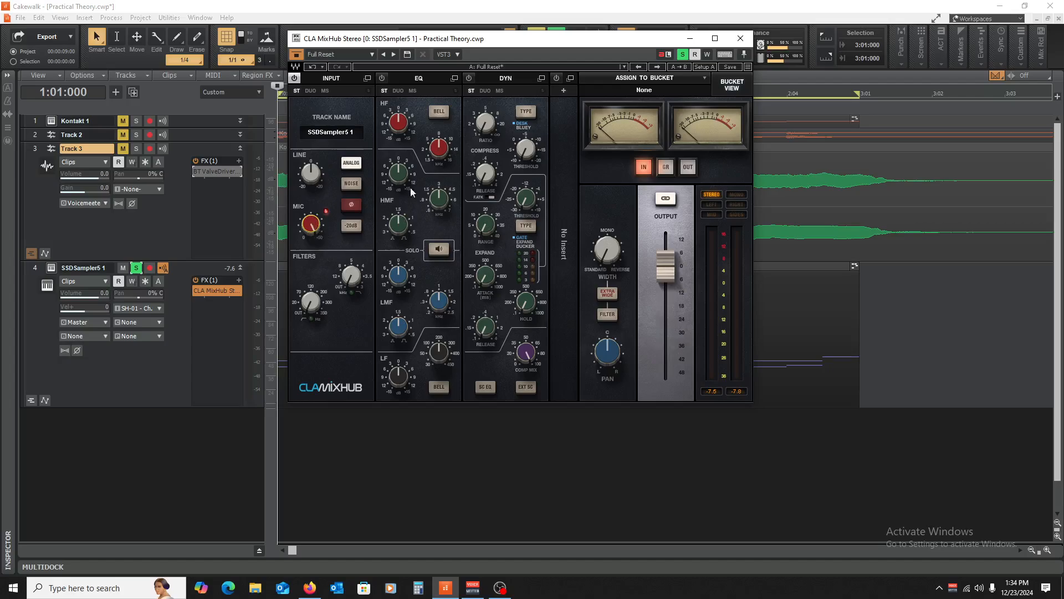
- Audition the drums, adjust MixHub's output level, and raise the mic gain to 16.6
{"action": "key", "text": "space"}
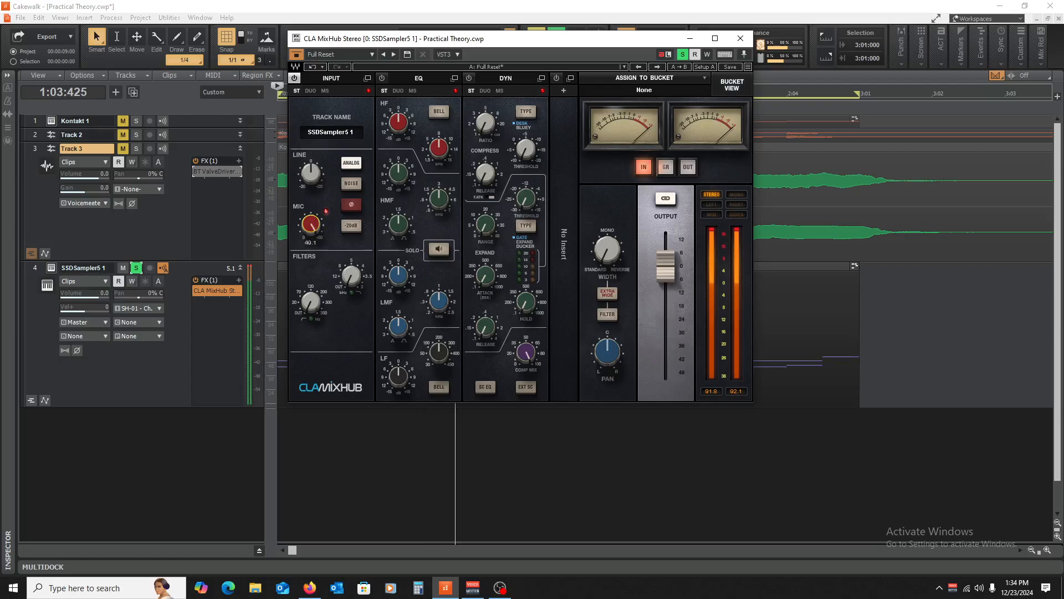
{"action": "left_click_drag", "start_coordinate": [665, 266], "coordinate": [664, 305]}
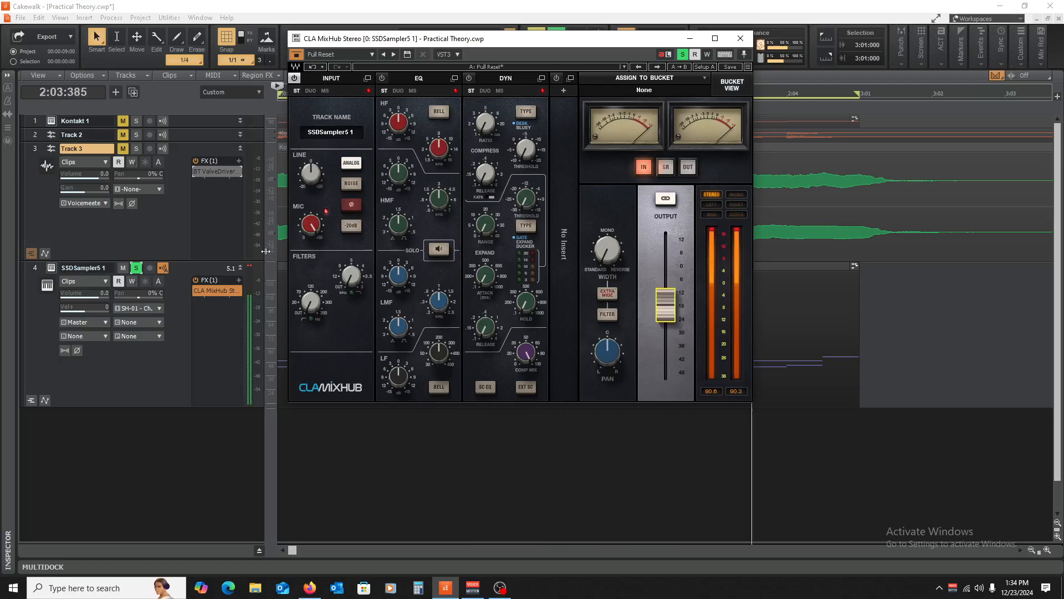
{"action": "key", "text": "space"}
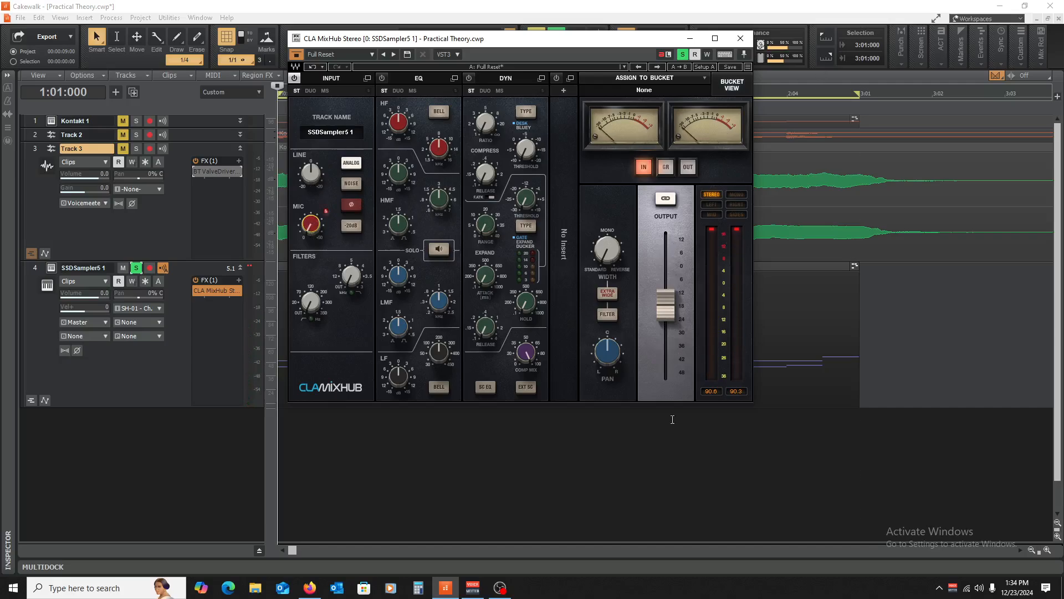
{"action": "left_click", "coordinate": [709, 230]}
{"action": "left_click", "coordinate": [254, 272]}
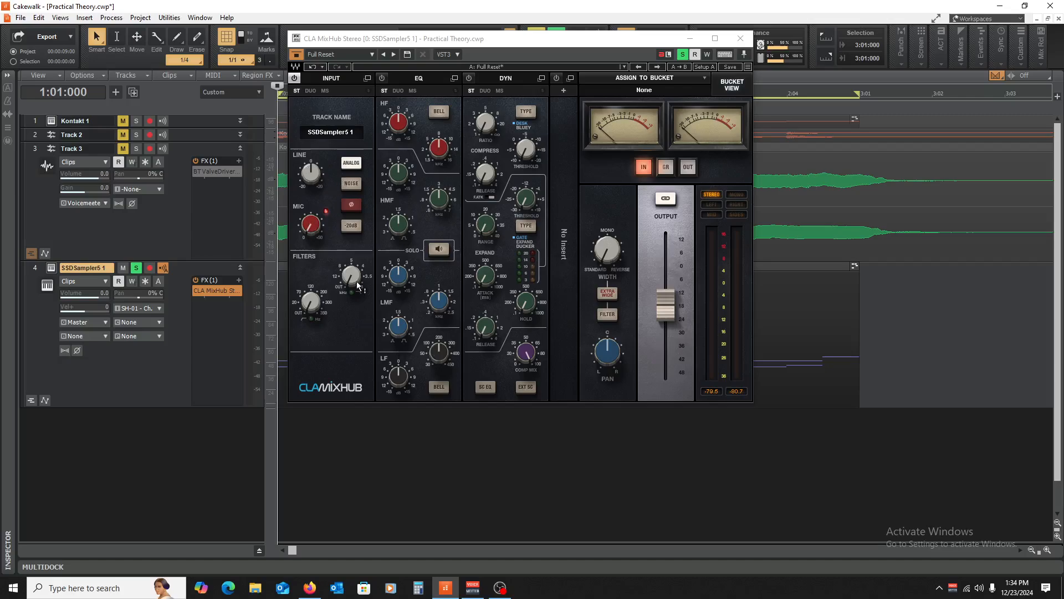
{"action": "mouse_move", "coordinate": [320, 230]}
{"action": "left_mouse_down"}
{"action": "mouse_move", "coordinate": [310, 224]}
{"action": "mouse_move", "coordinate": [311, 244]}
{"action": "left_mouse_up"}
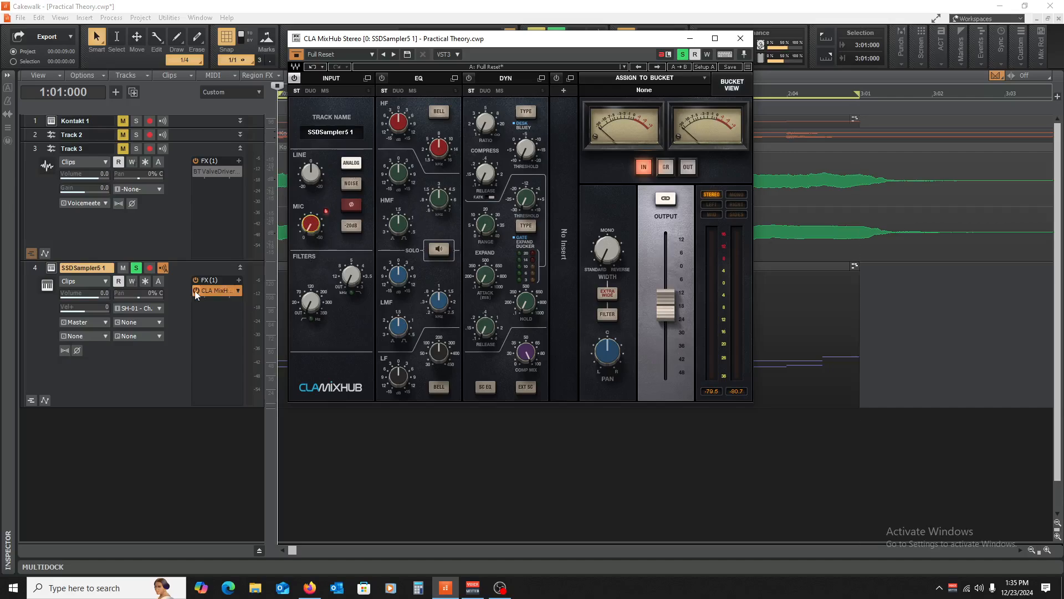
- Add a Sonitus Compressor after CLA MixHub on the SSDSampler5 1 track
{"action": "right_click", "coordinate": [207, 304]}
{"action": "mouse_move", "coordinate": [274, 188]}
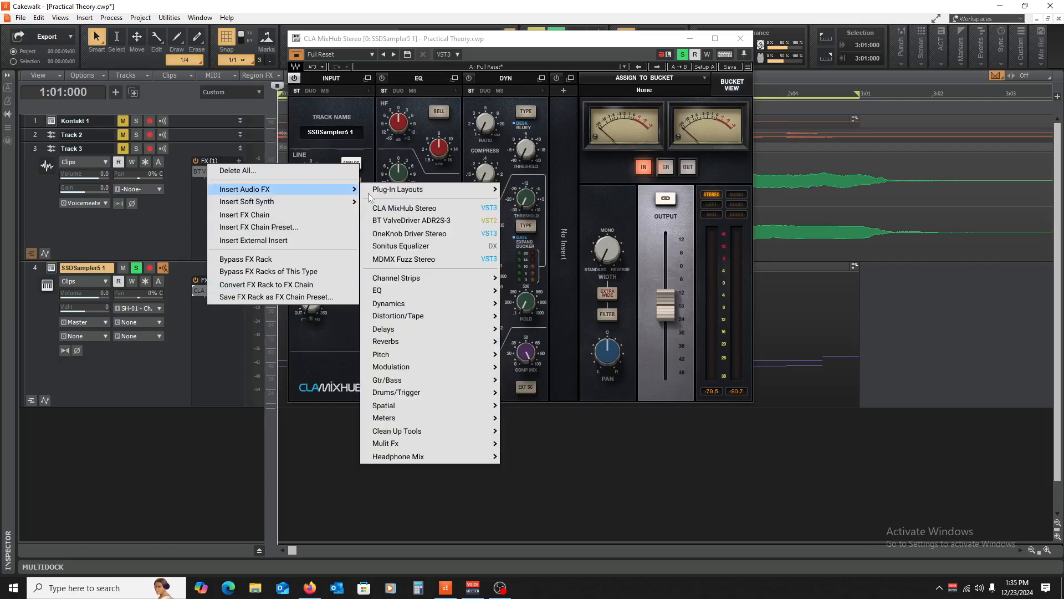
{"action": "mouse_move", "coordinate": [437, 300]}
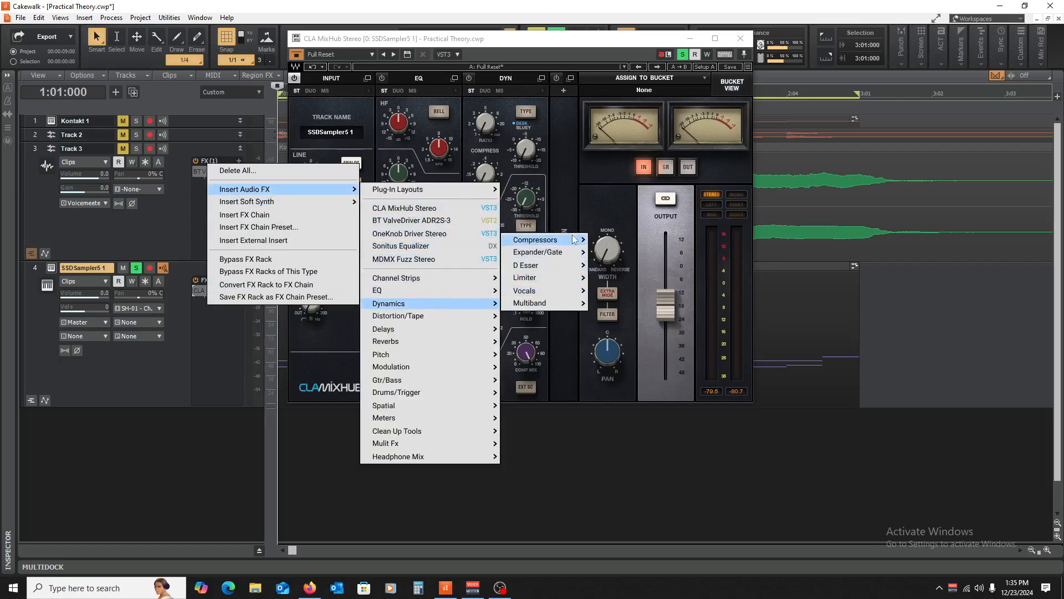
{"action": "mouse_move", "coordinate": [570, 241]}
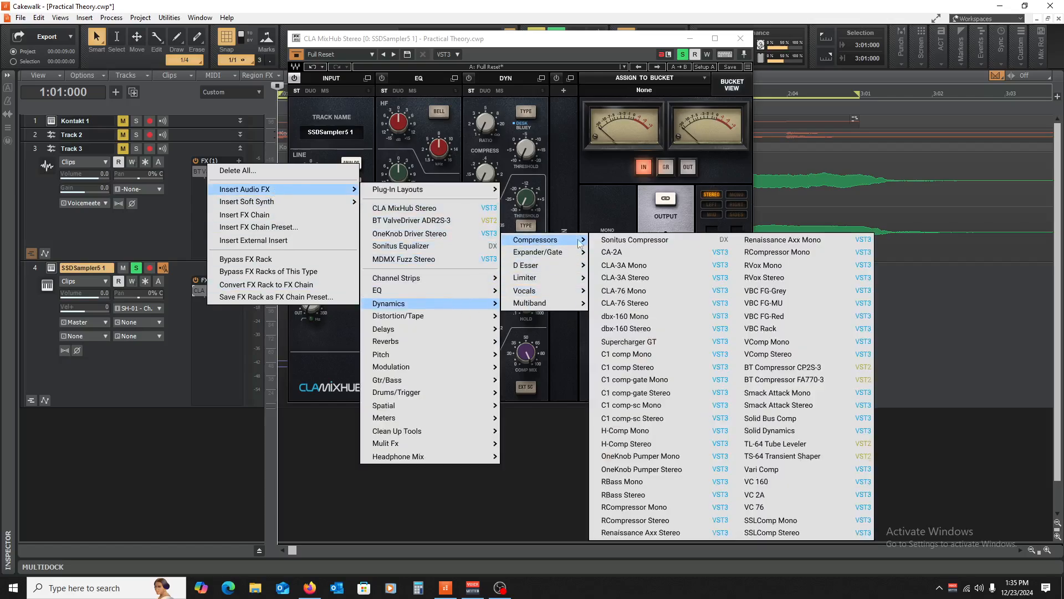
{"action": "left_click", "coordinate": [650, 242]}
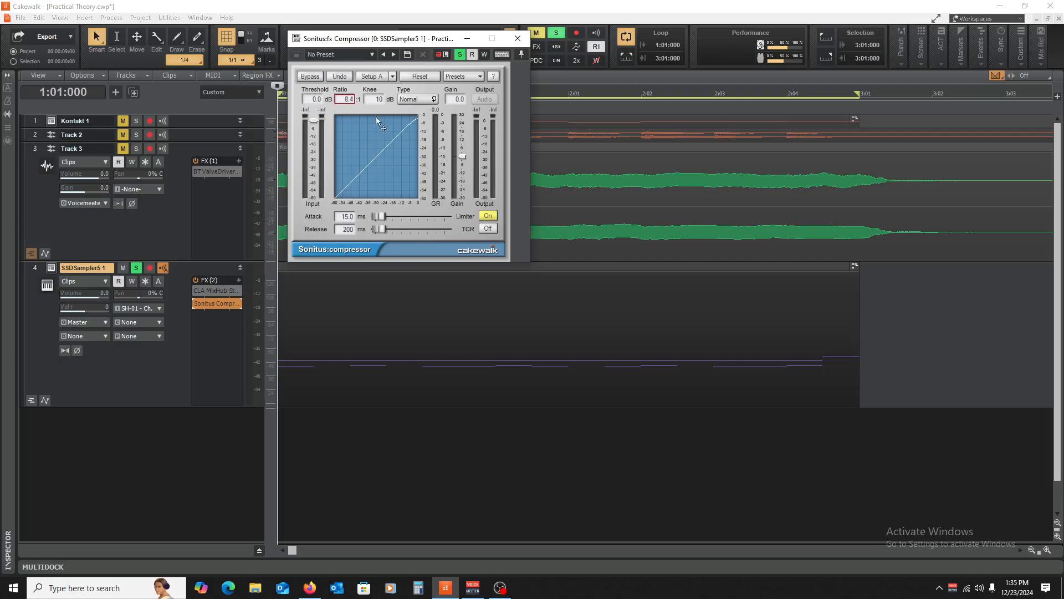
- Set the compressor to 0 ms attack, 1 ms release, -56.5 dB threshold and 30 gain
{"action": "left_click_drag", "start_coordinate": [381, 217], "coordinate": [377, 228]}
{"action": "left_click_drag", "start_coordinate": [316, 123], "coordinate": [314, 182]}
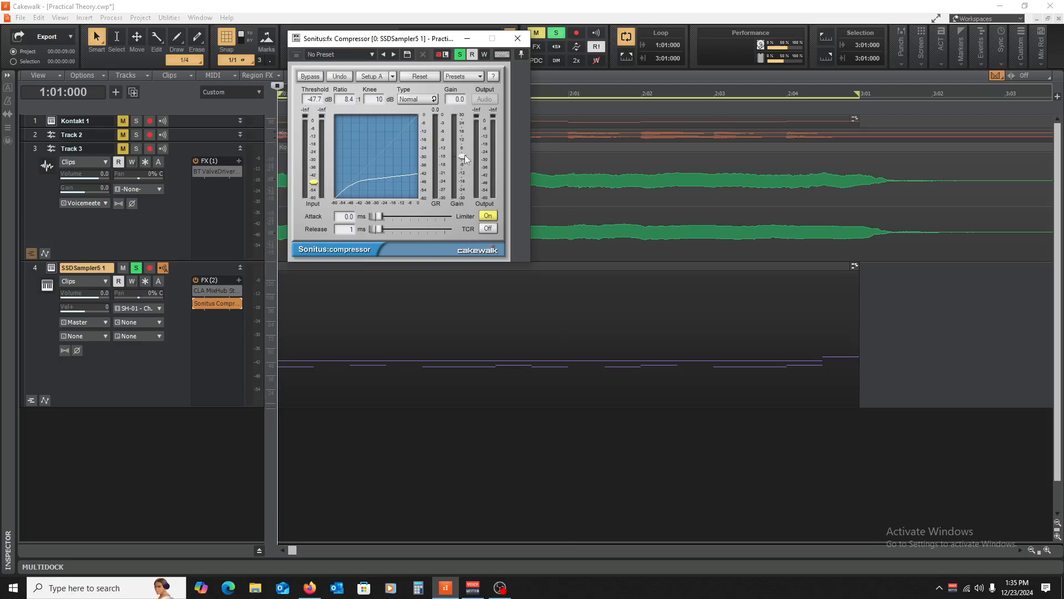
{"action": "left_click_drag", "start_coordinate": [463, 157], "coordinate": [462, 115]}
{"action": "key", "text": "space"}
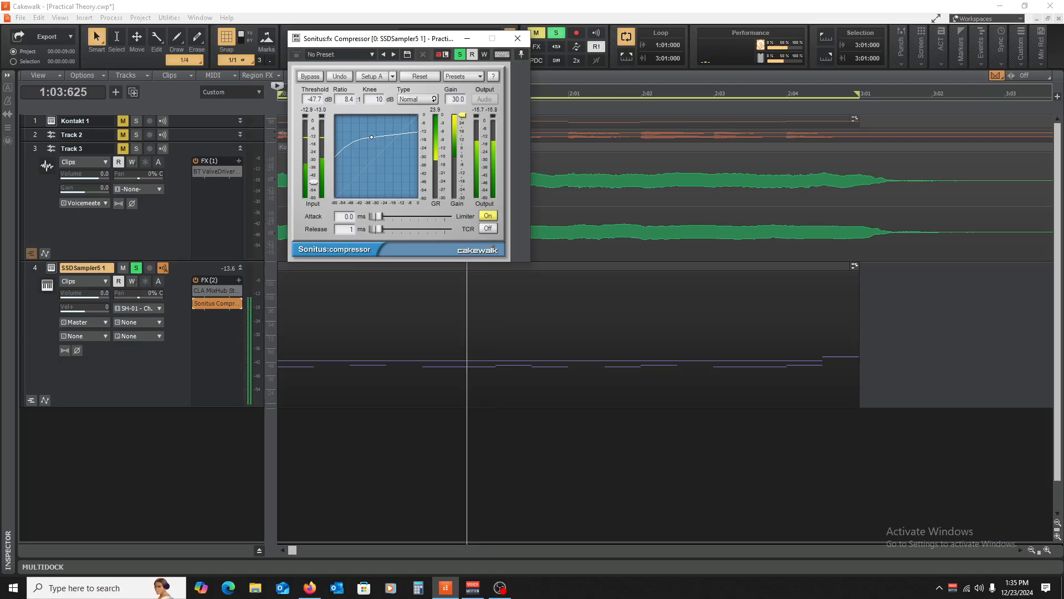
{"action": "left_click_drag", "start_coordinate": [313, 182], "coordinate": [314, 193]}
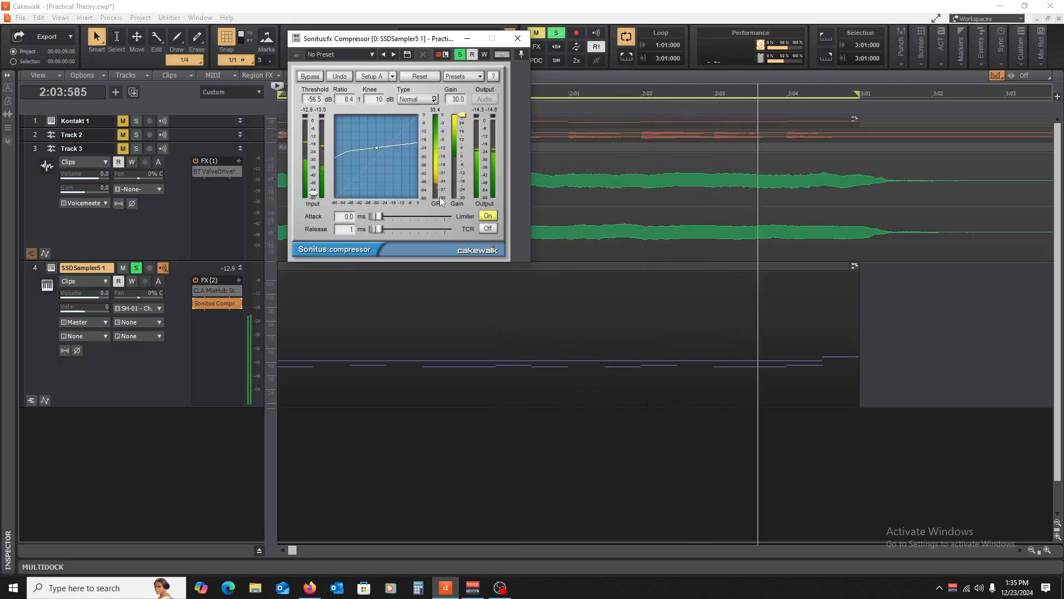
{"action": "key", "text": "space"}
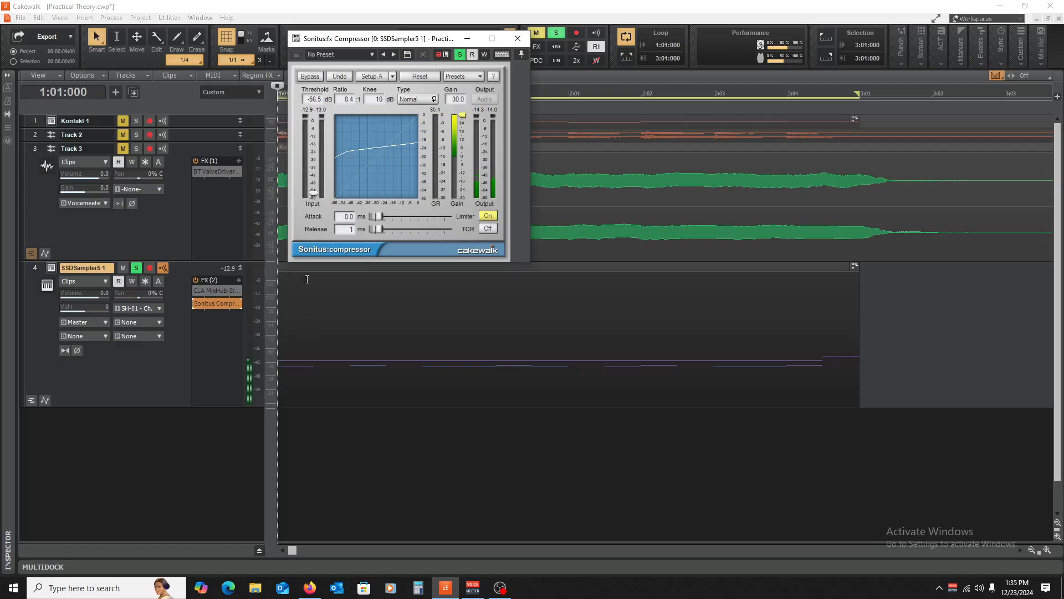
{"action": "left_click", "coordinate": [518, 38]}
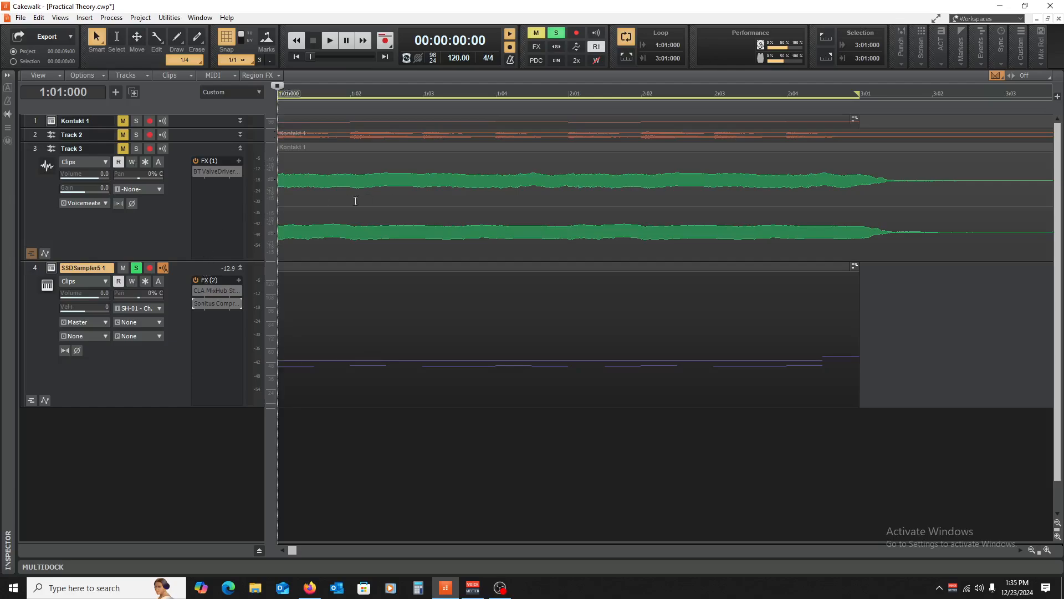
- Zoom into the song start and expand Track 2 to inspect its waveforms
{"action": "left_click", "coordinate": [1047, 549]}
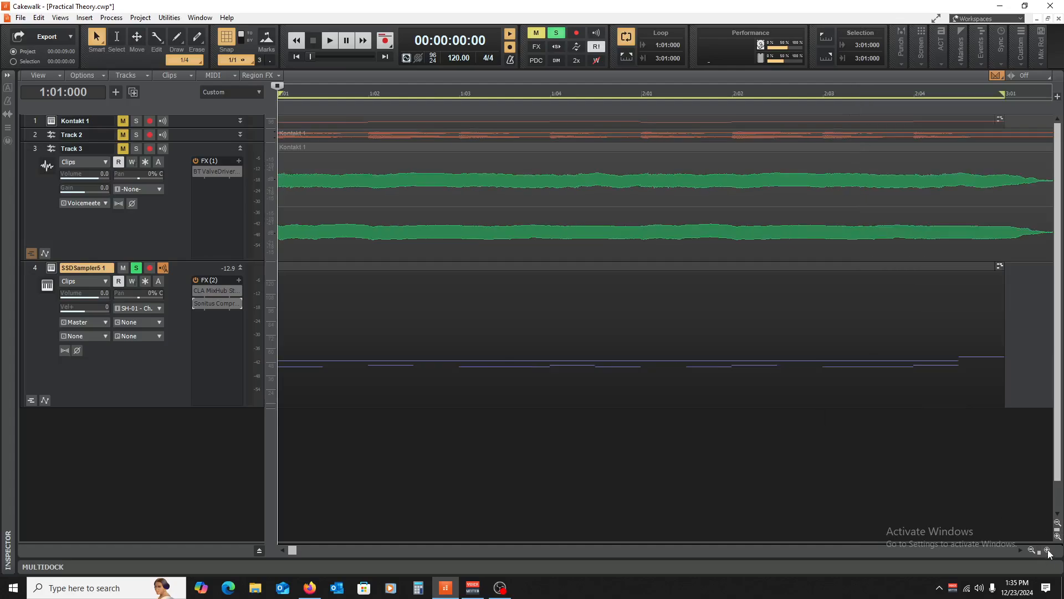
{"action": "left_click", "coordinate": [1047, 550]}
{"action": "left_click", "coordinate": [1047, 550]}
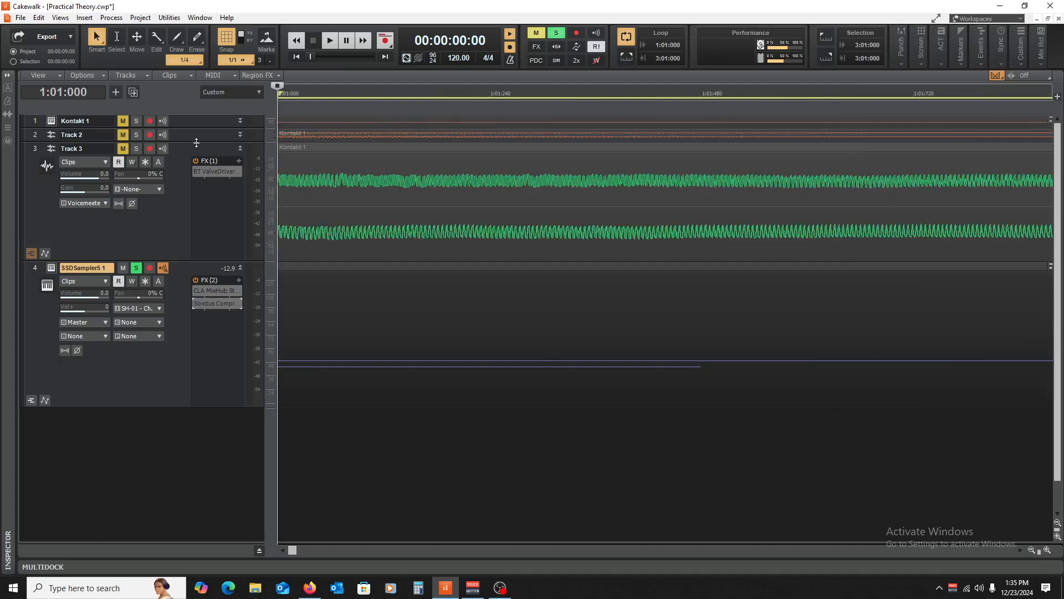
{"action": "left_click_drag", "start_coordinate": [196, 142], "coordinate": [200, 272]}
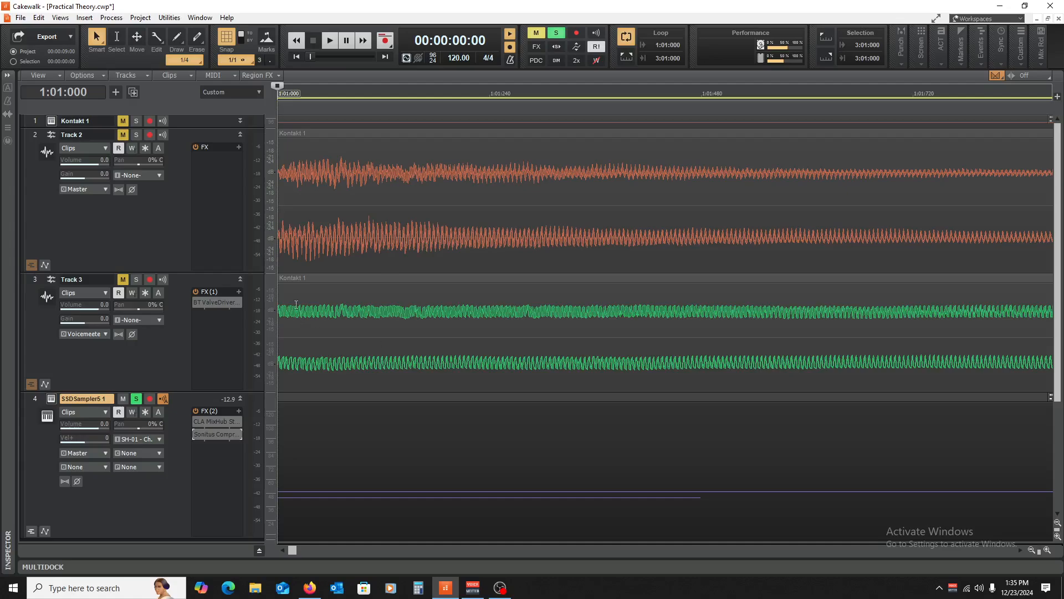
{"action": "left_click", "coordinate": [1047, 549]}
{"action": "left_click", "coordinate": [1047, 549]}
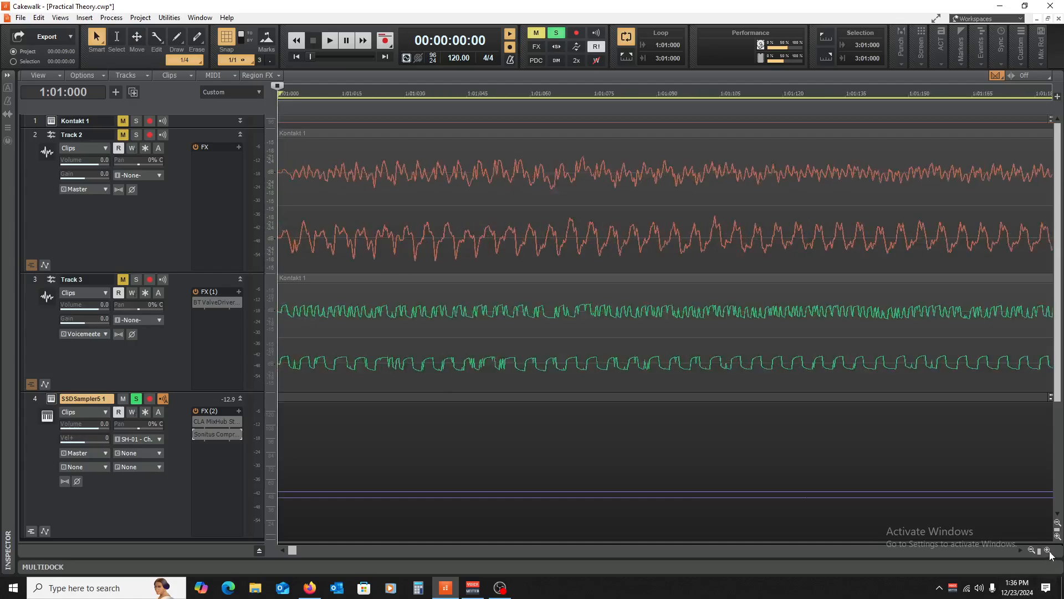
{"action": "left_click", "coordinate": [1047, 549]}
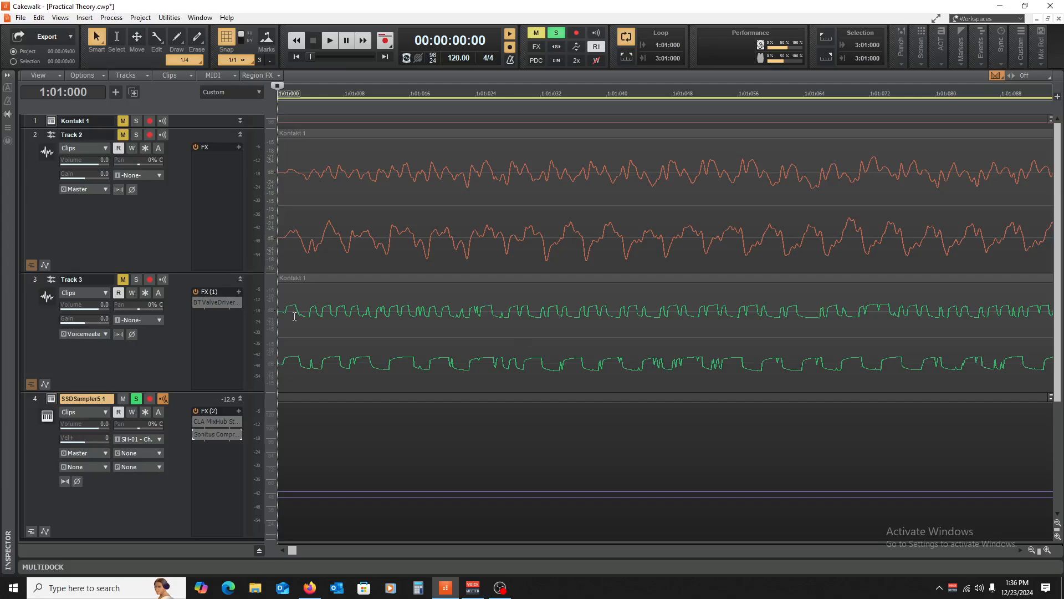
- Collapse Tracks 2 and 3, unsolo the drum track, and zoom out to measures 1–7
{"action": "left_click", "coordinate": [240, 134]}
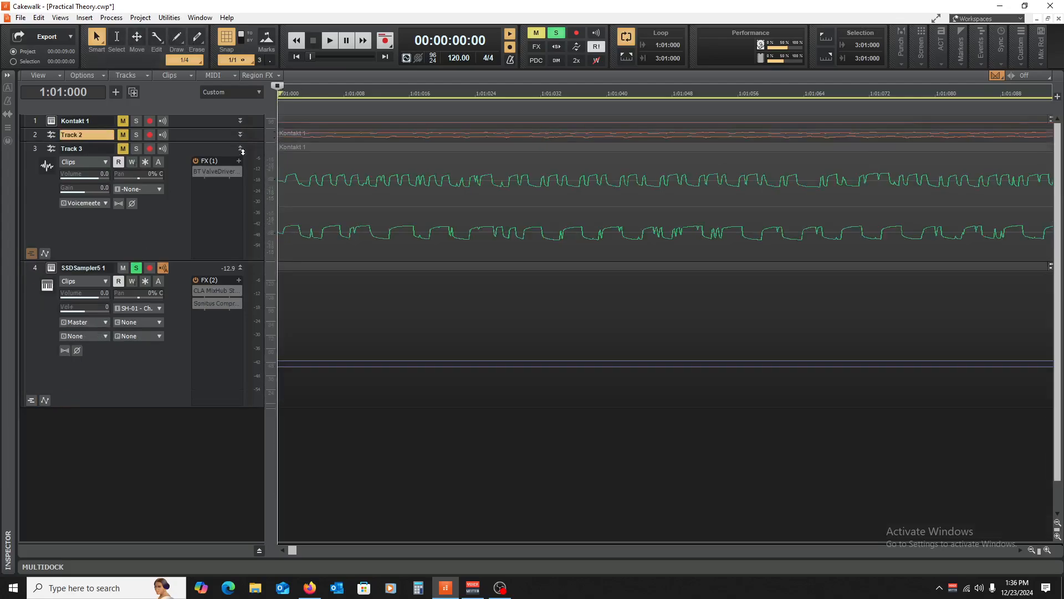
{"action": "left_click", "coordinate": [240, 149]}
{"action": "left_click", "coordinate": [135, 162]}
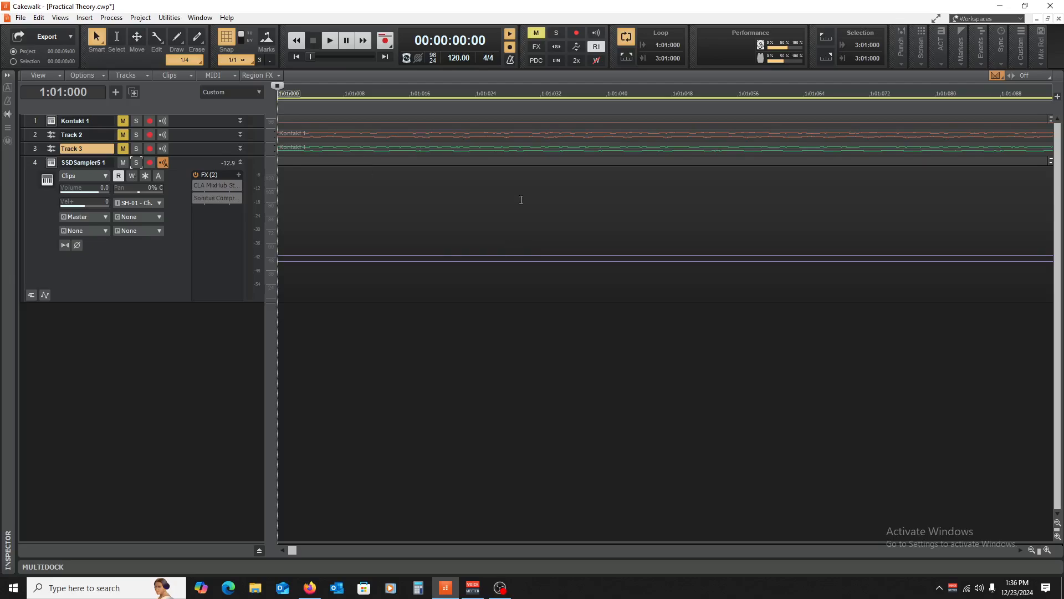
{"action": "left_click", "coordinate": [1033, 549]}
{"action": "left_click", "coordinate": [1033, 548]}
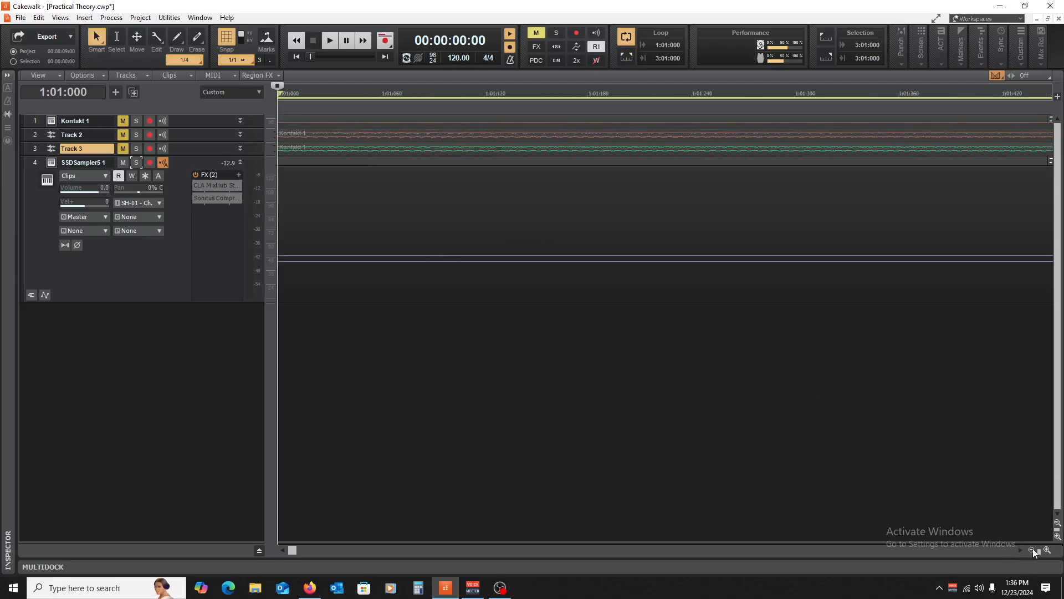
{"action": "left_click", "coordinate": [1033, 547]}
{"action": "left_click", "coordinate": [1032, 548]}
{"action": "left_click", "coordinate": [1032, 548]}
{"action": "left_click", "coordinate": [1032, 548]}
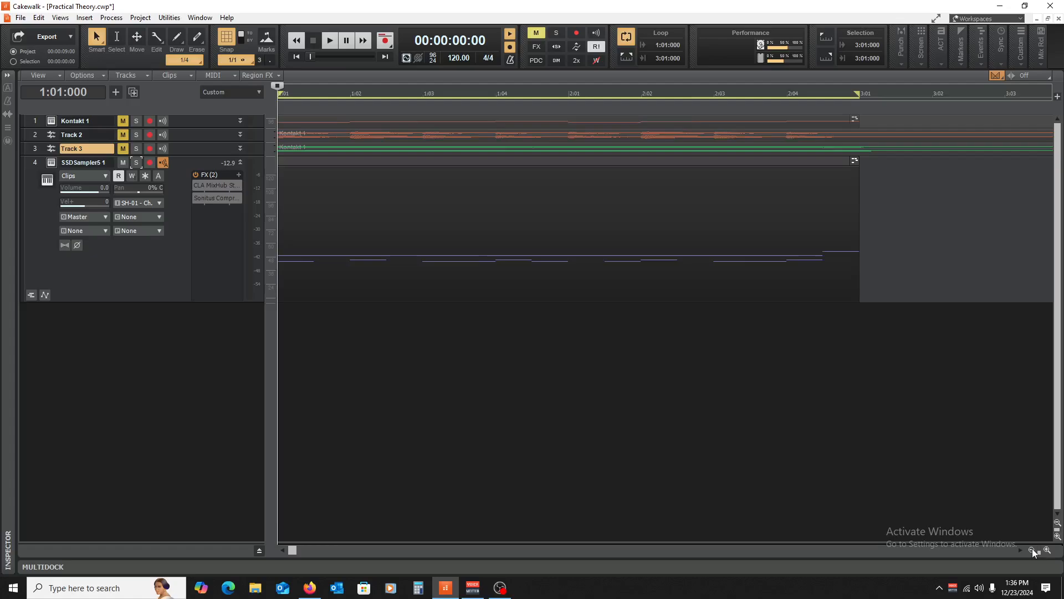
{"action": "left_click", "coordinate": [1032, 548]}
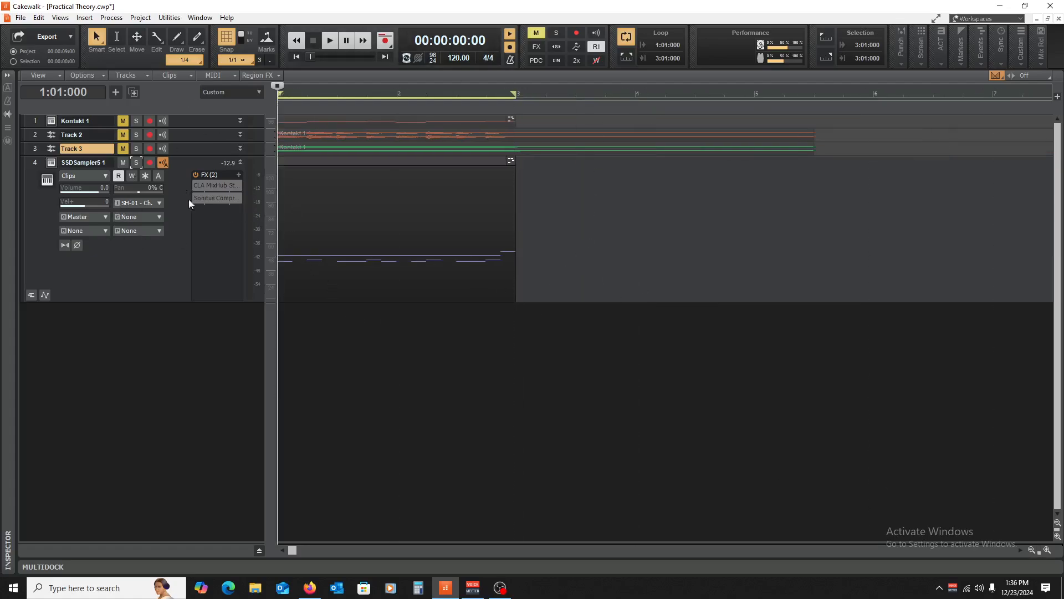
- Raise CLA MixHub's MIC input to about 35.6 during playback, then collapse SSDSampler5 1
{"action": "double_click", "coordinate": [221, 184]}
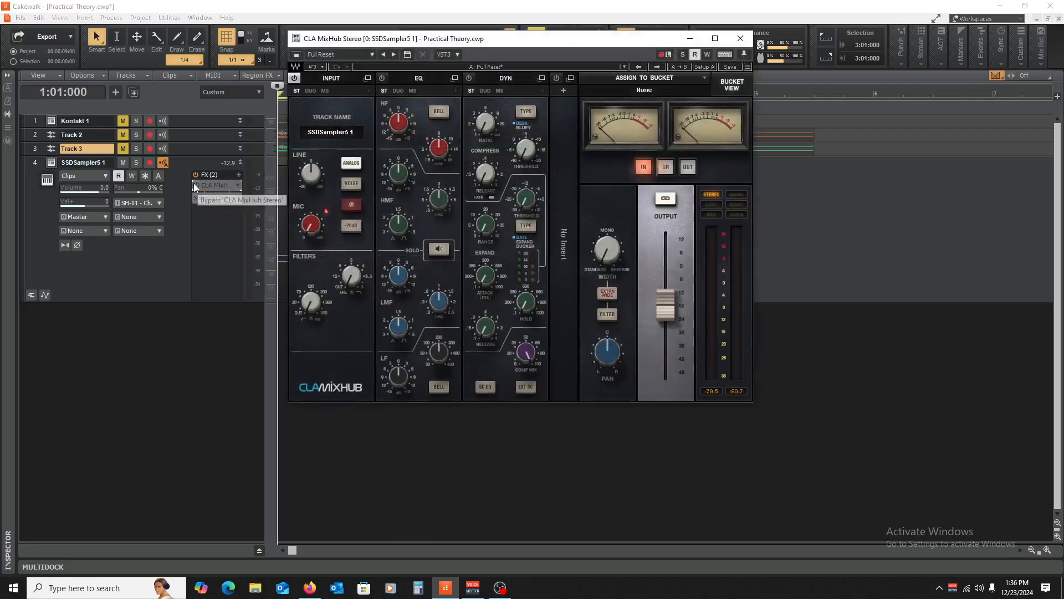
{"action": "key", "text": "space"}
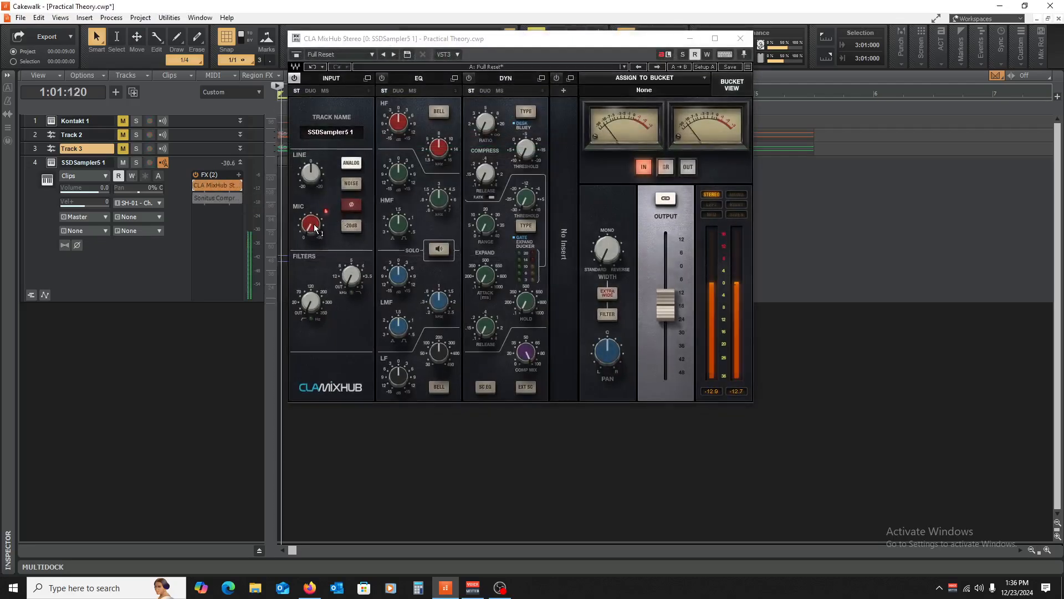
{"action": "left_click_drag", "start_coordinate": [314, 228], "coordinate": [314, 183]}
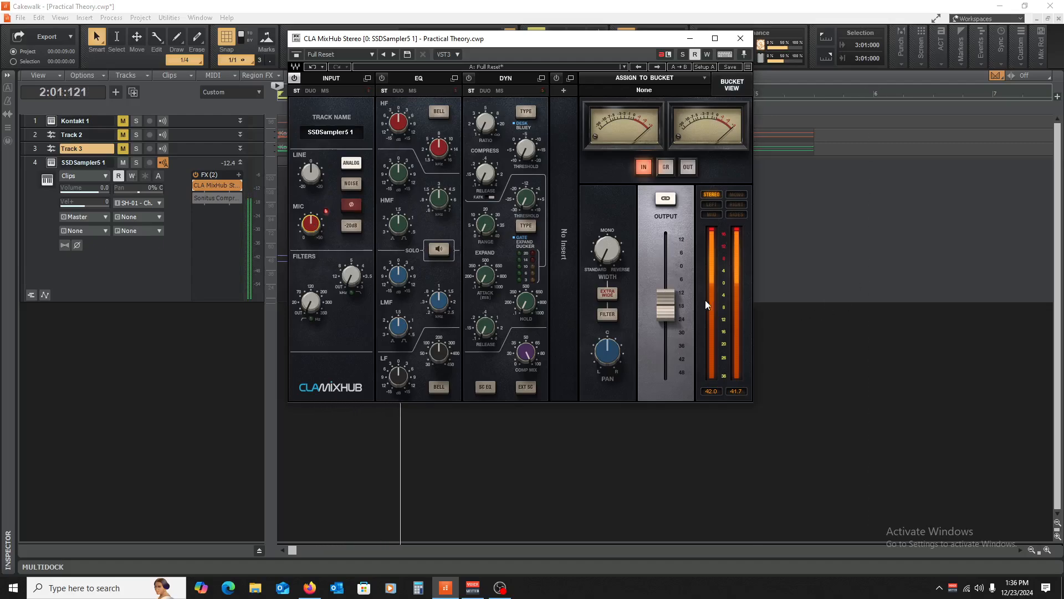
{"action": "left_click_drag", "start_coordinate": [315, 226], "coordinate": [315, 196]}
{"action": "key", "text": "space"}
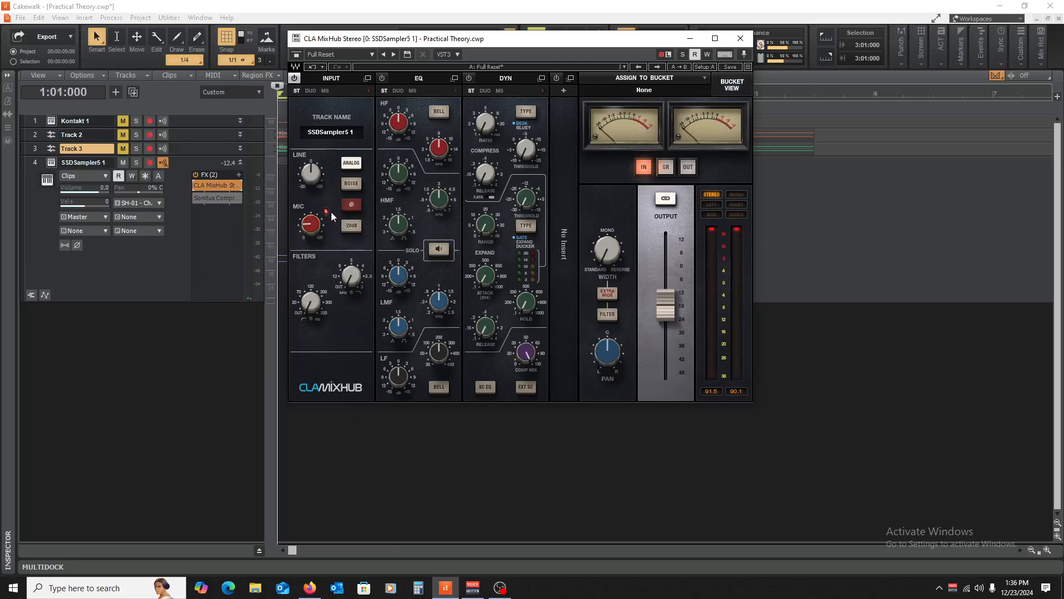
{"action": "left_click", "coordinate": [741, 39]}
{"action": "left_click", "coordinate": [240, 161]}
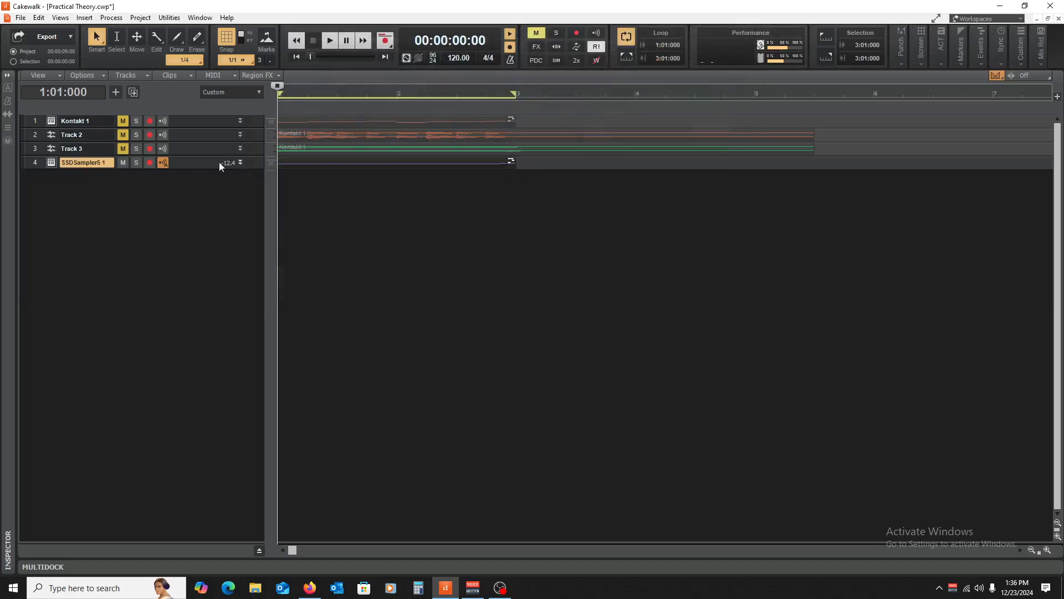
- Mute SSDSampler5 1, expand it to show its two effects, and reopen CLA MixHub
{"action": "left_click", "coordinate": [123, 162]}
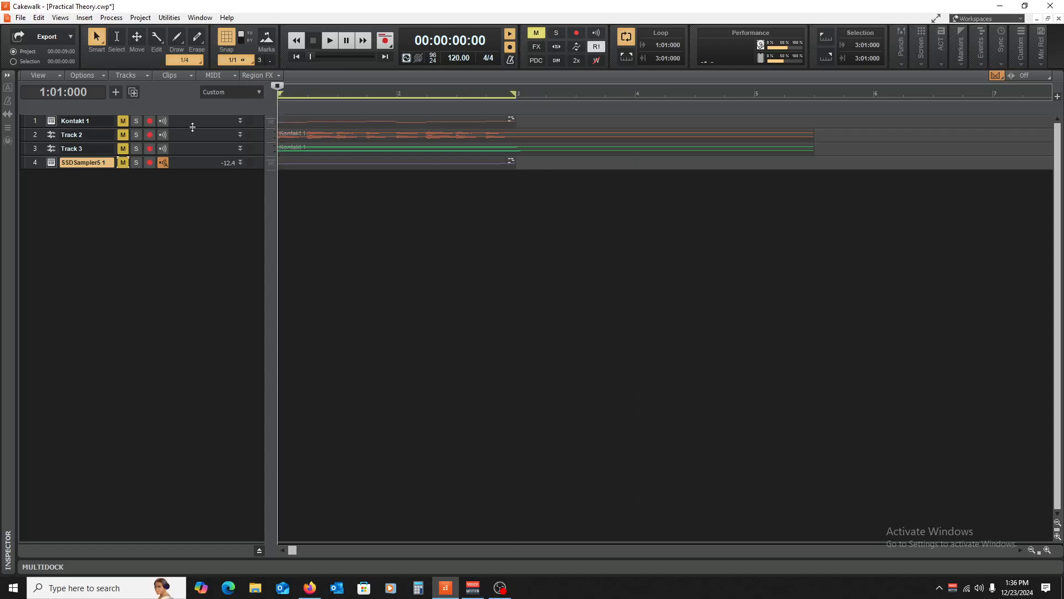
{"action": "left_click_drag", "start_coordinate": [193, 128], "coordinate": [190, 27]}
{"action": "left_click_drag", "start_coordinate": [203, 168], "coordinate": [199, 296]}
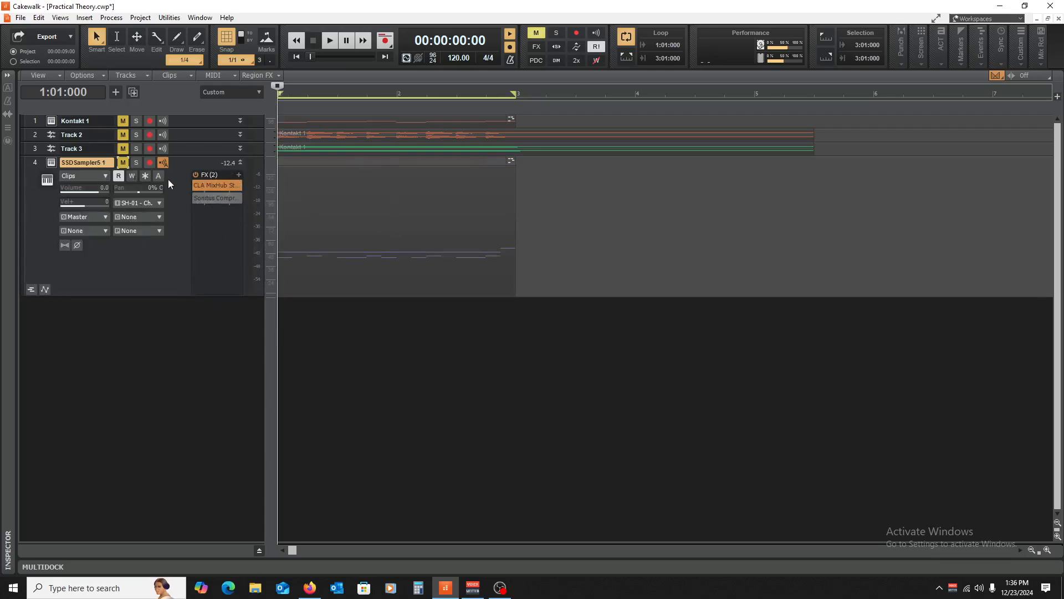
{"action": "double_click", "coordinate": [202, 186]}
- Lower MixHub's output to about -25 dB and unmute SSDSampler5 1 for playback
{"action": "left_click_drag", "start_coordinate": [665, 305], "coordinate": [666, 314]}
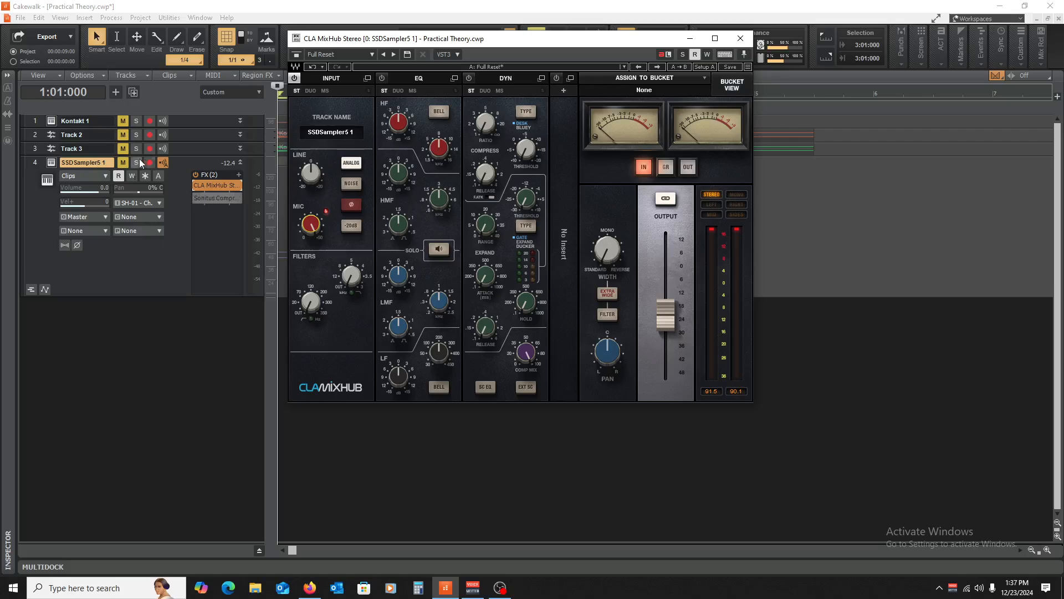
{"action": "left_click", "coordinate": [122, 163]}
{"action": "key", "text": "space"}
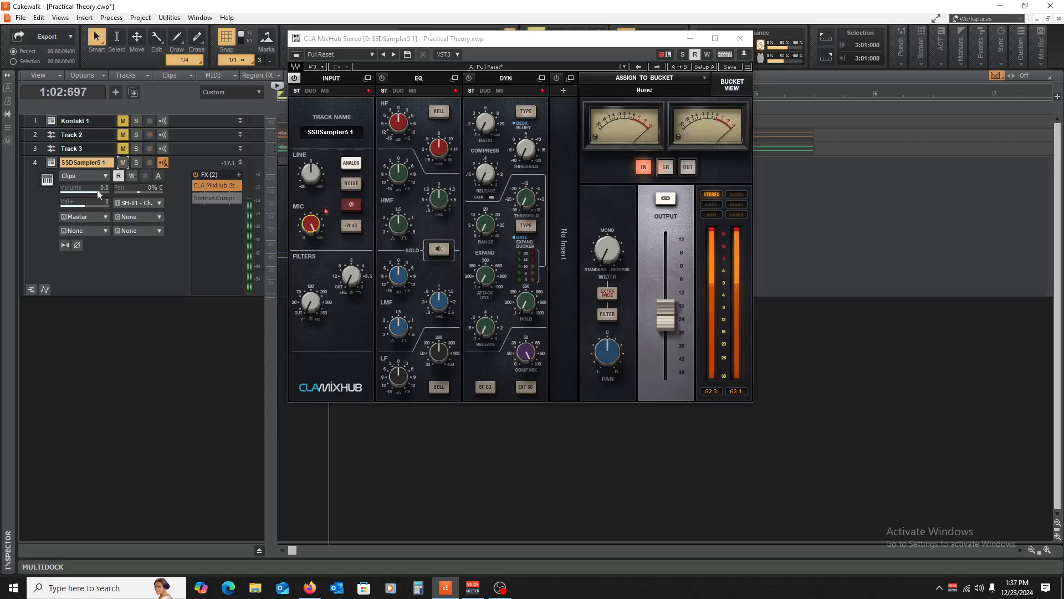
{"action": "left_click_drag", "start_coordinate": [667, 315], "coordinate": [666, 322]}
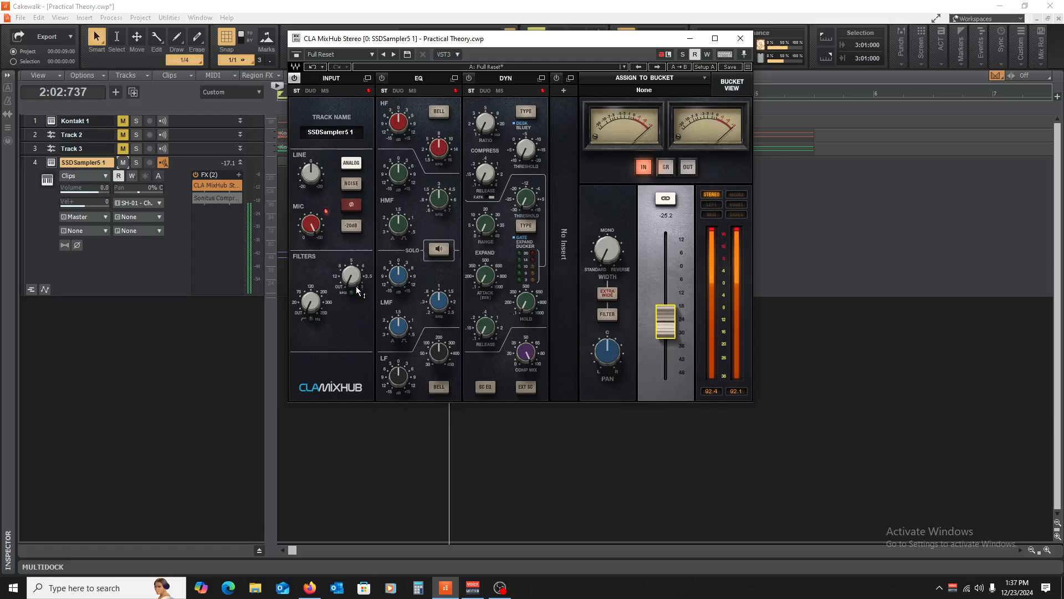
- Cancel the Delete All FX prompt, then switch on MixHub's EQ with HF boosted to about 12
{"action": "right_click", "coordinate": [226, 226]}
{"action": "mouse_move", "coordinate": [277, 246]}
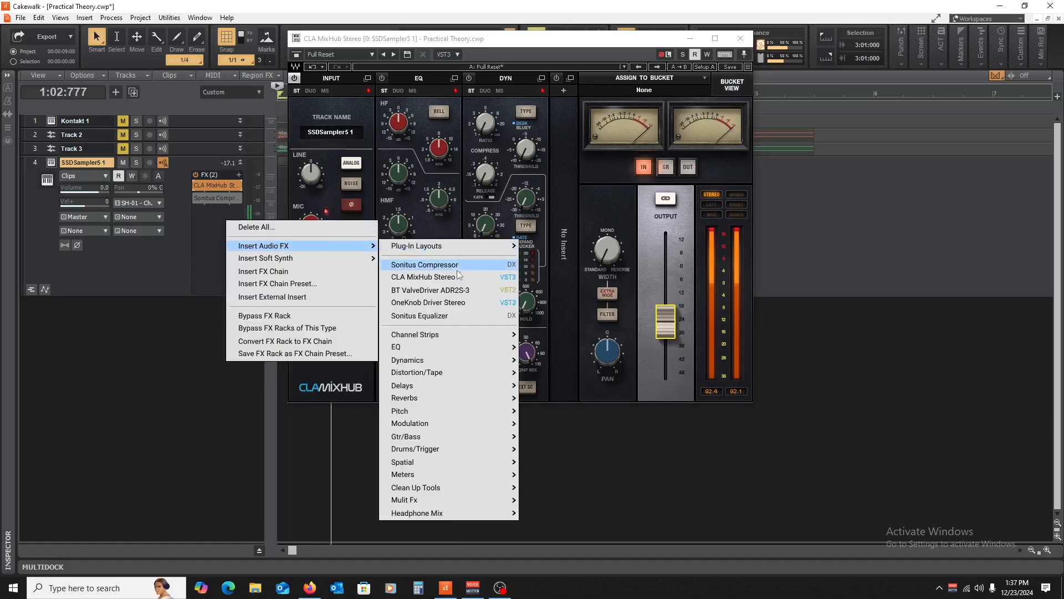
{"action": "mouse_move", "coordinate": [448, 346]}
{"action": "left_click", "coordinate": [563, 5]}
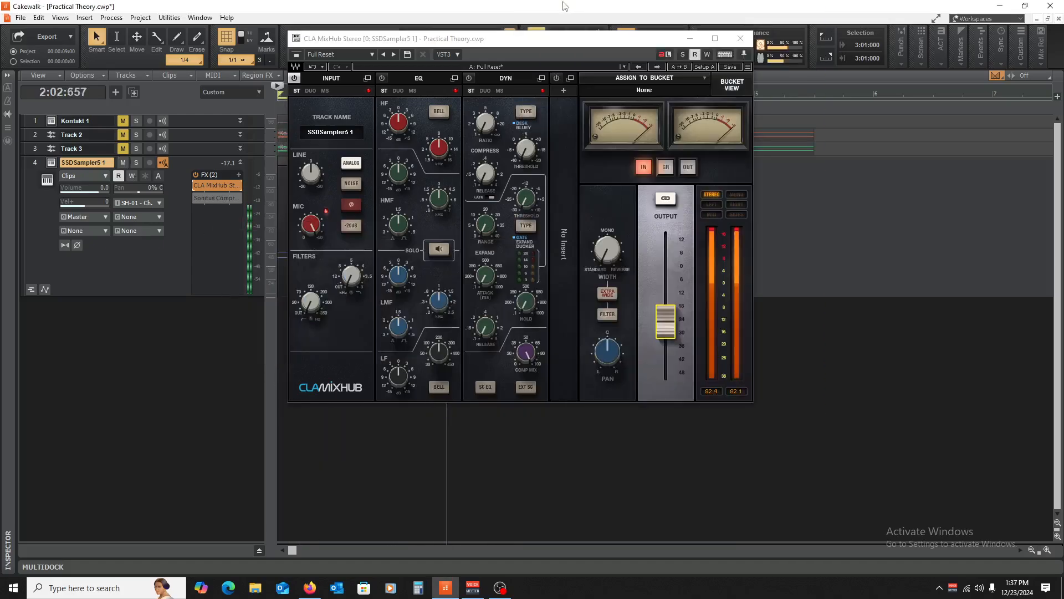
{"action": "right_click", "coordinate": [218, 221]}
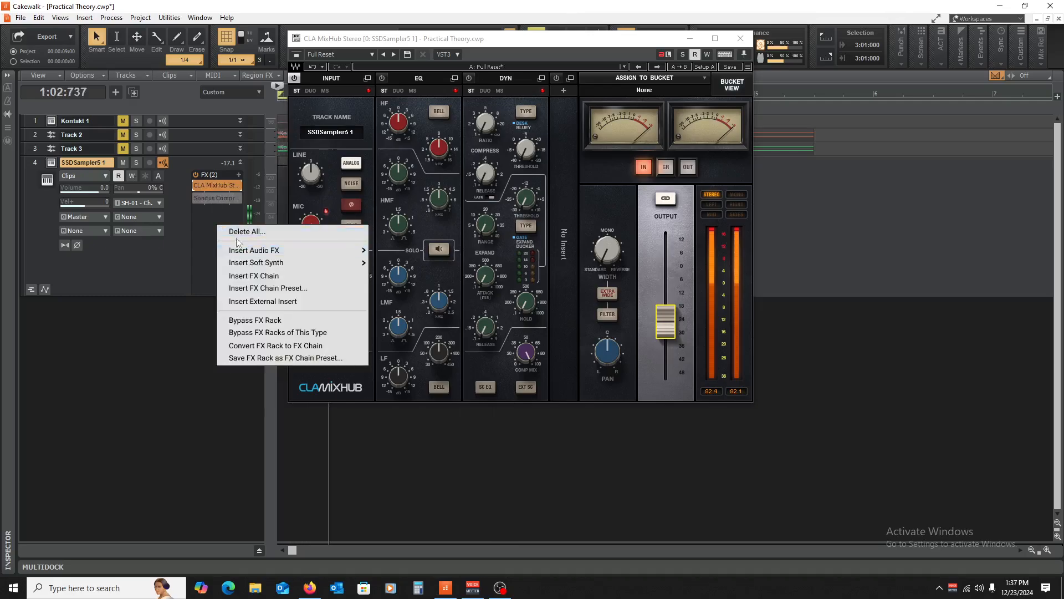
{"action": "left_click", "coordinate": [238, 232]}
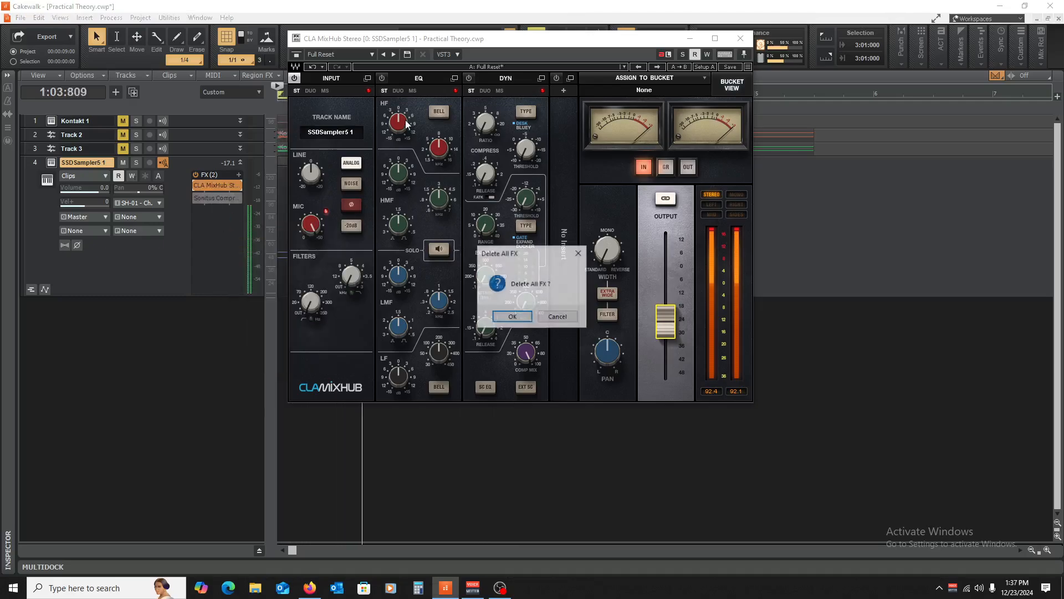
{"action": "left_click", "coordinate": [566, 316]}
{"action": "left_click_drag", "start_coordinate": [401, 124], "coordinate": [401, 72]}
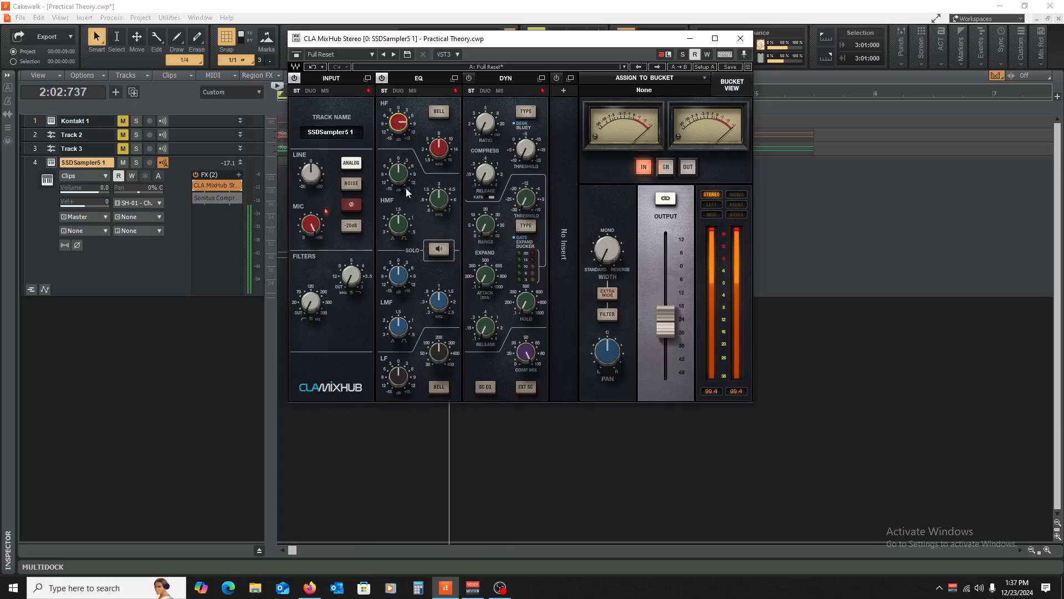
- Raise MixHub's high-mid EQ gain and fine-tune the HF boost, then stop playback and close the plugin
{"action": "left_click_drag", "start_coordinate": [400, 177], "coordinate": [401, 161]}
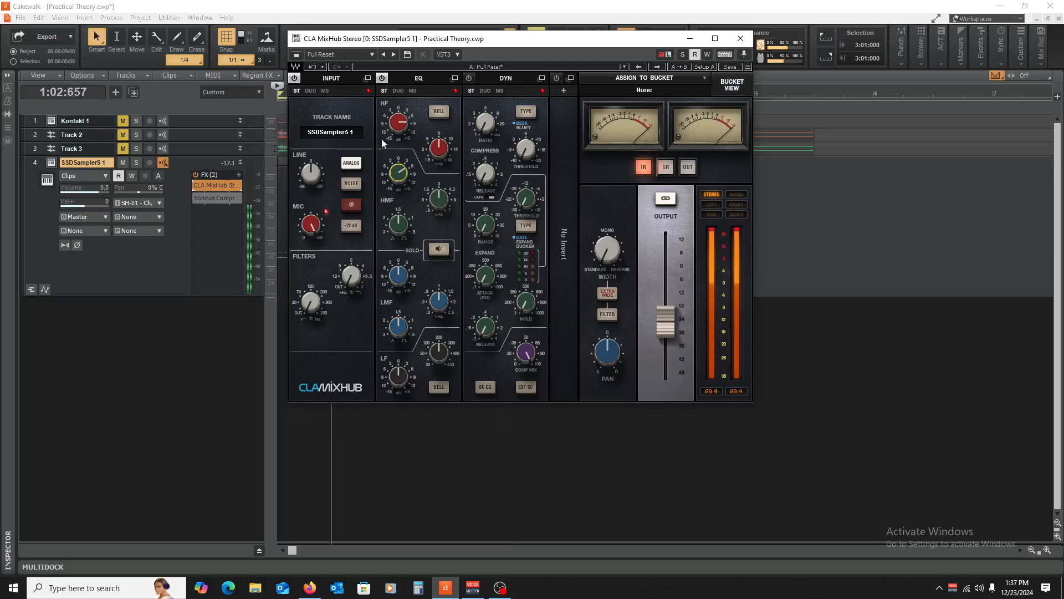
{"action": "left_click_drag", "start_coordinate": [398, 122], "coordinate": [398, 119]}
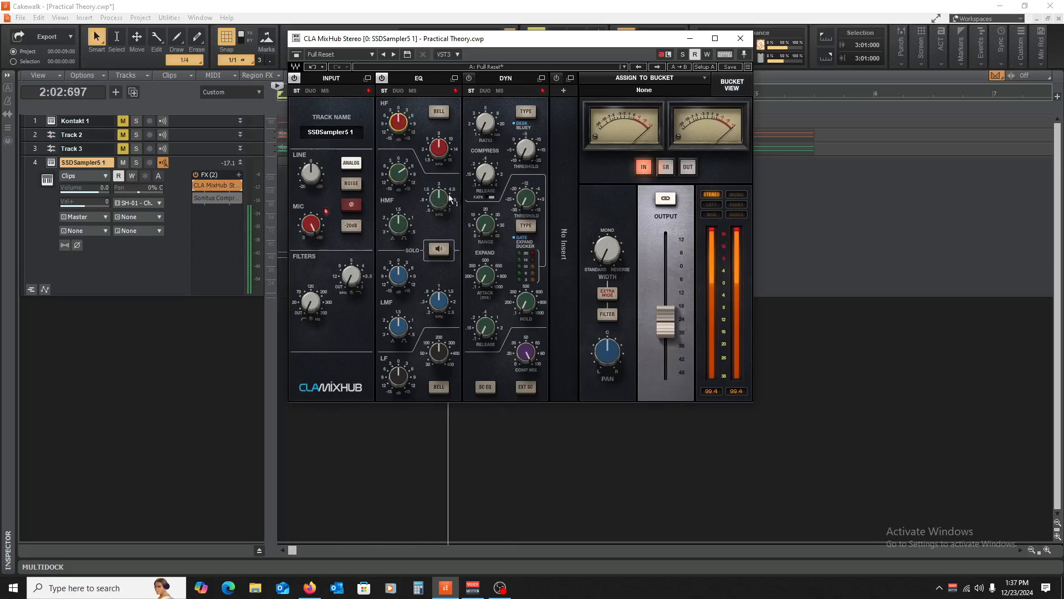
{"action": "left_click_drag", "start_coordinate": [391, 177], "coordinate": [392, 152]}
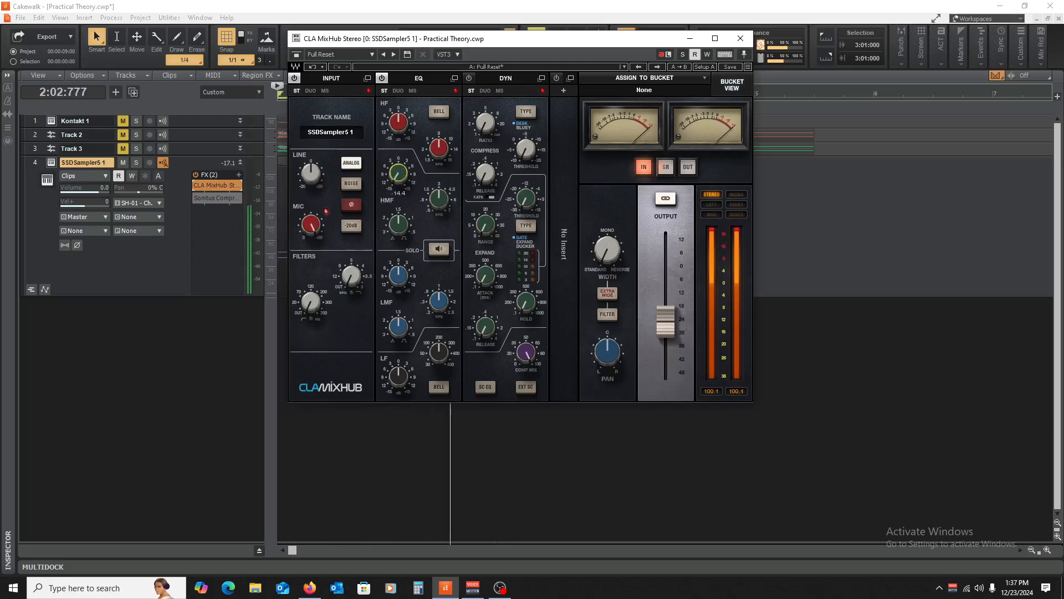
{"action": "left_click_drag", "start_coordinate": [400, 175], "coordinate": [400, 171]}
{"action": "key", "text": "space"}
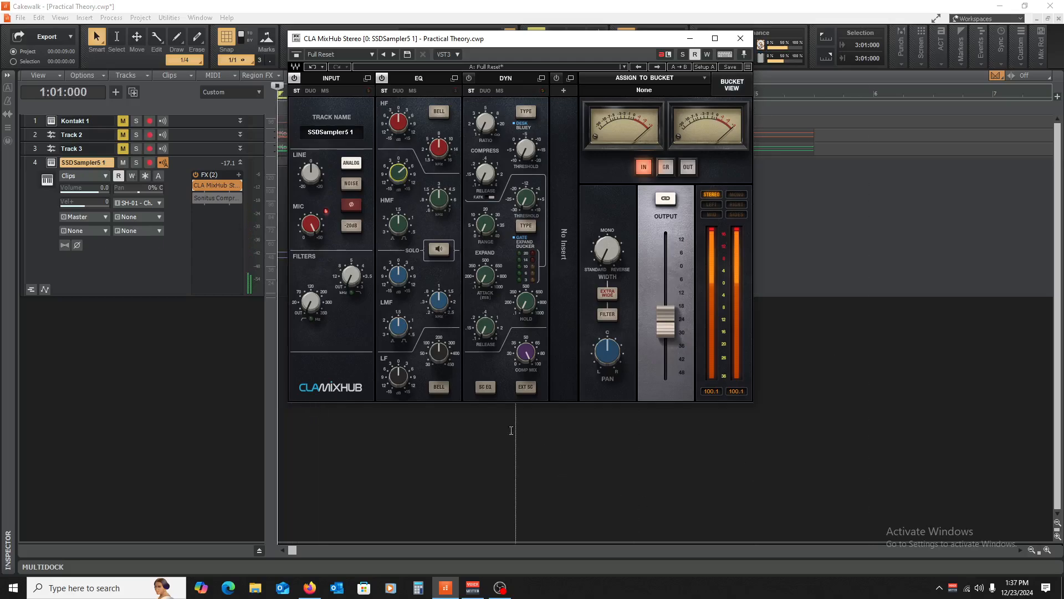
{"action": "left_click", "coordinate": [741, 38]}
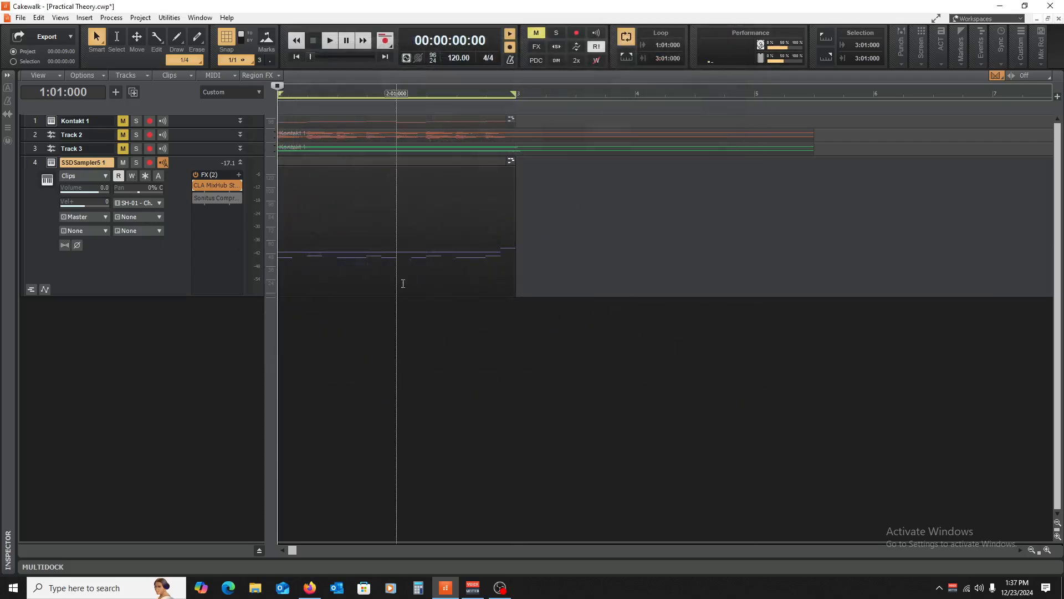
- Reopen CLA MixHub, set the MIC input gain to 27.9, and close its window
{"action": "double_click", "coordinate": [208, 186]}
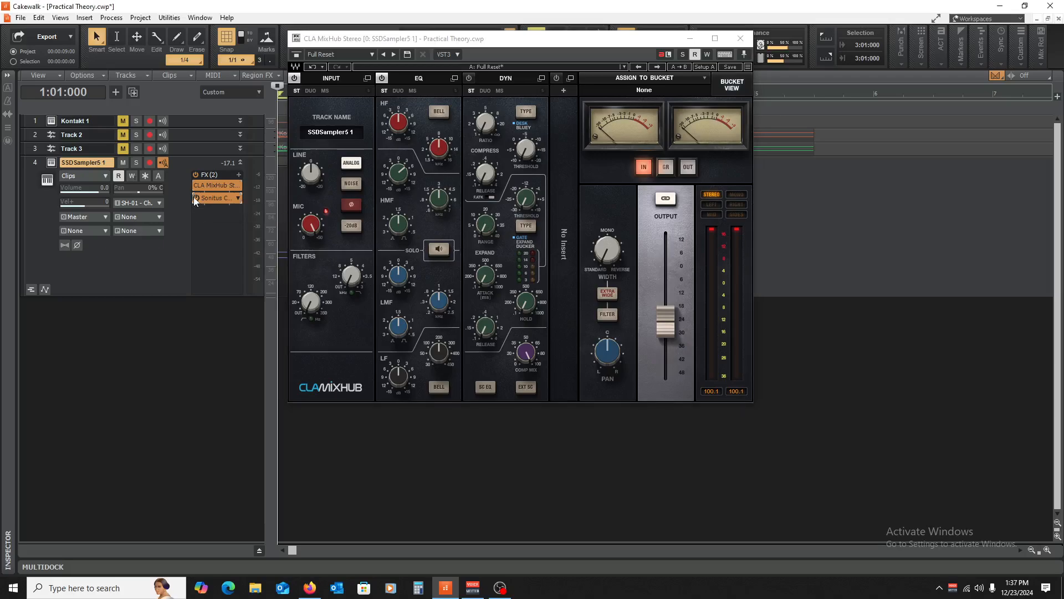
{"action": "left_click_drag", "start_coordinate": [317, 228], "coordinate": [317, 222]}
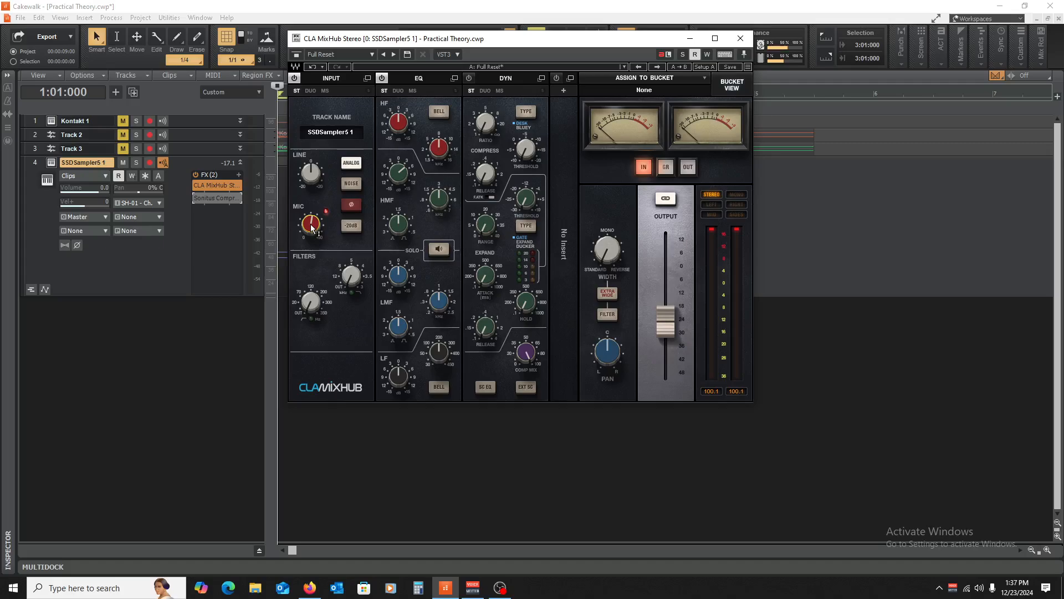
{"action": "left_click", "coordinate": [744, 39]}
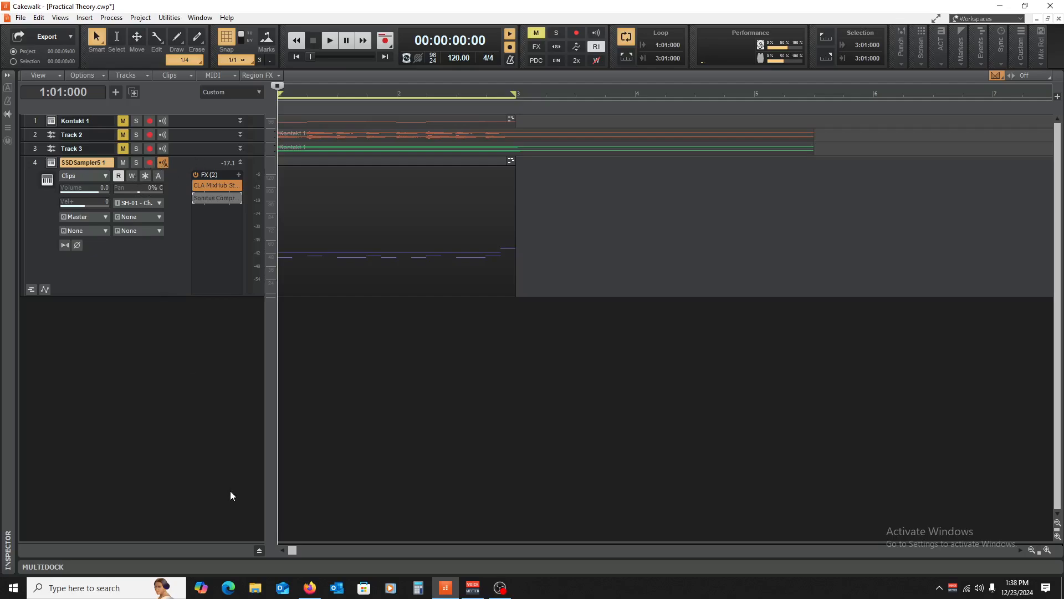
- Insert a new audio track, Track 5, below the drums and freeze SSDSampler5 1
{"action": "right_click", "coordinate": [135, 351]}
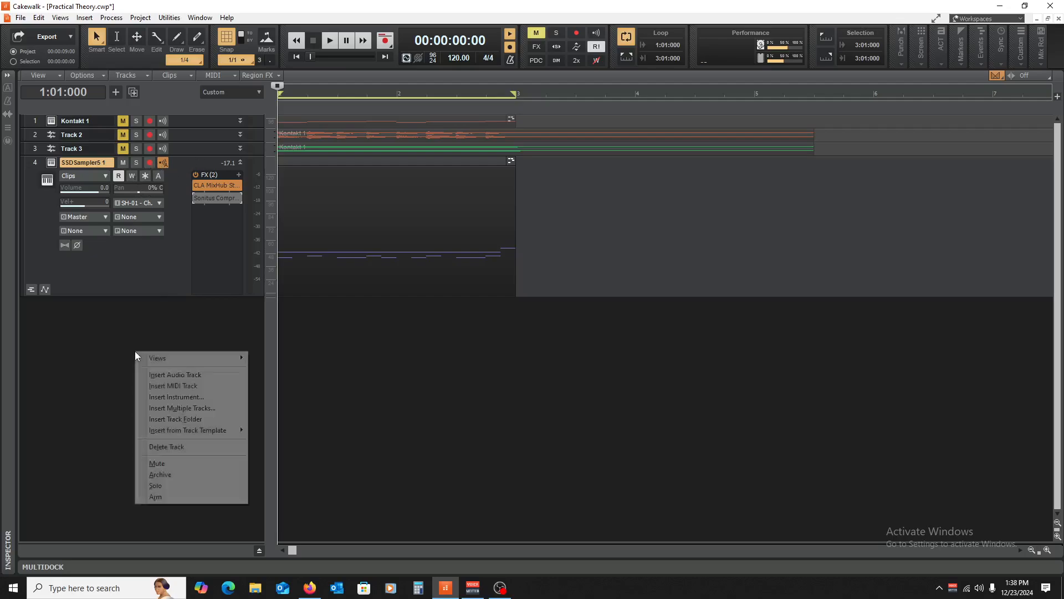
{"action": "left_click", "coordinate": [175, 375]}
{"action": "left_click", "coordinate": [148, 176]}
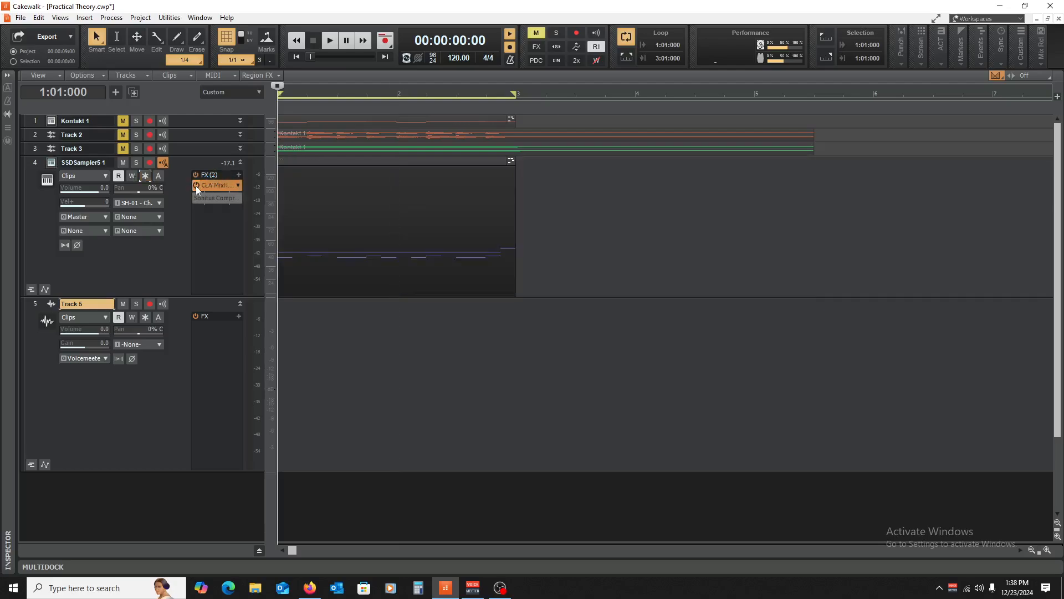
- Copy the SSDSampler5 1 drum clip onto Track 5, then delete that stray copy
{"action": "left_click", "coordinate": [324, 162]}
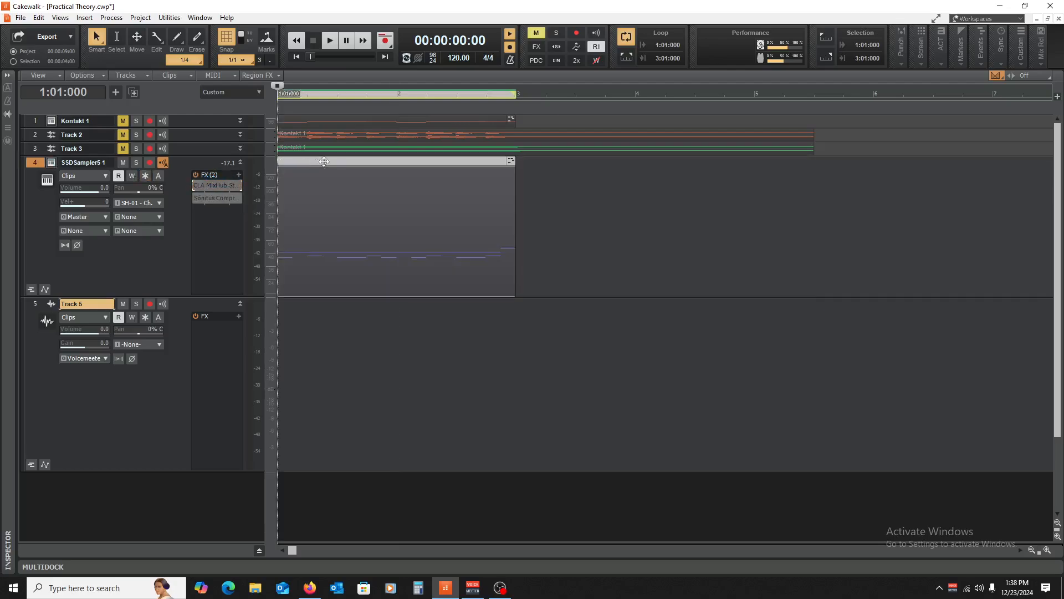
{"action": "left_click_drag", "start_coordinate": [321, 163], "coordinate": [316, 330]}
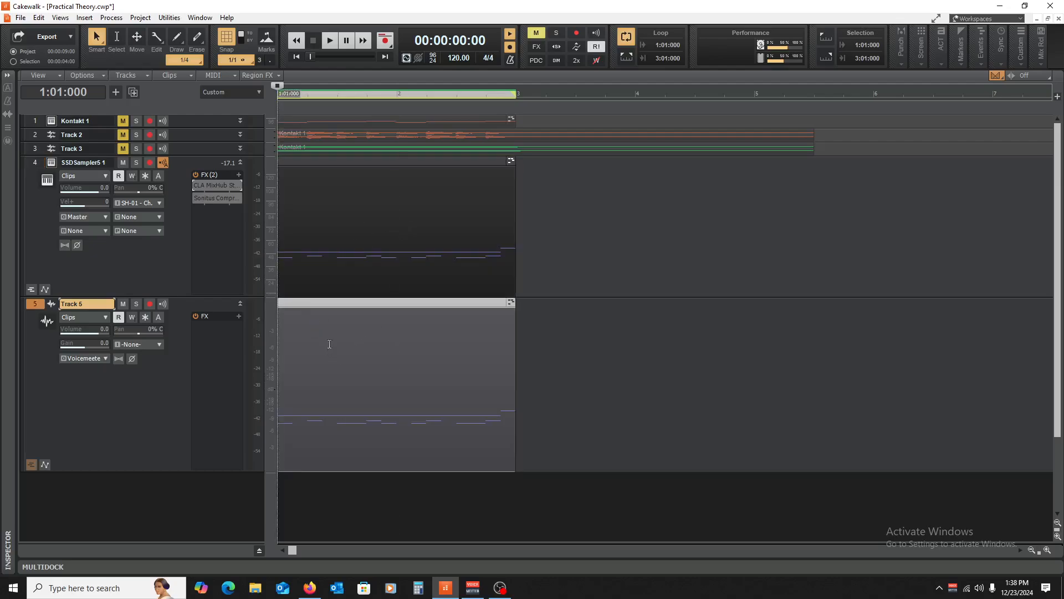
{"action": "key", "text": "Delete"}
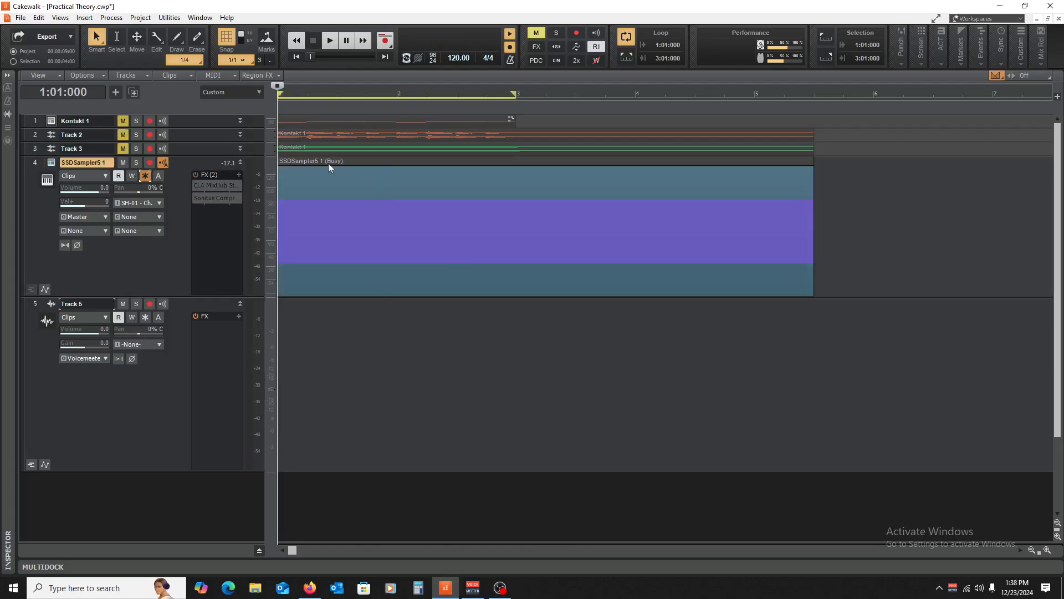
- Move the frozen drum audio onto Track 5, solo it and play it back
{"action": "left_click_drag", "start_coordinate": [328, 162], "coordinate": [338, 333]}
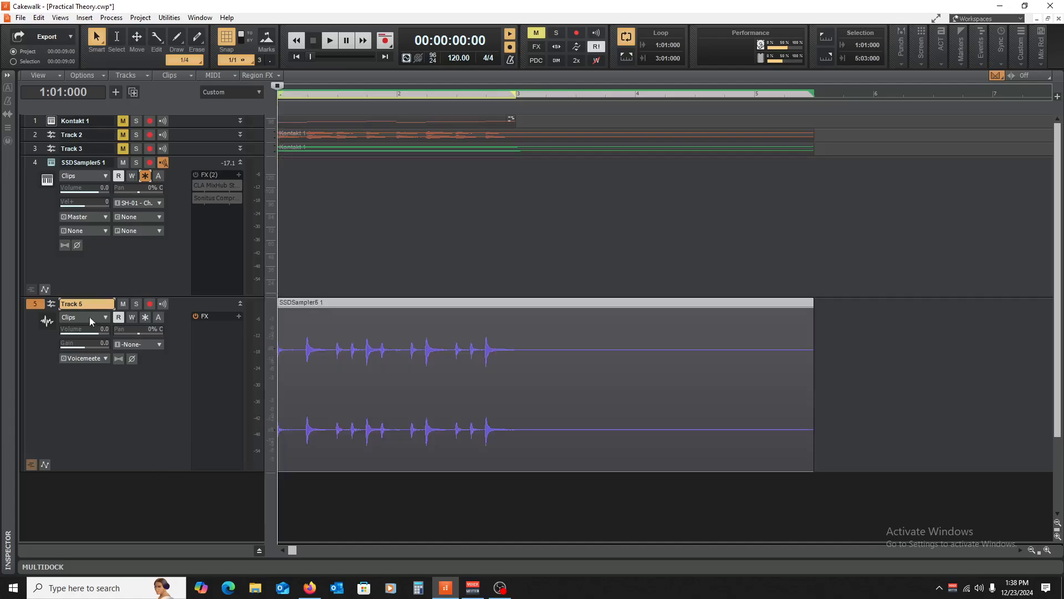
{"action": "left_click", "coordinate": [137, 304]}
{"action": "key", "text": "space"}
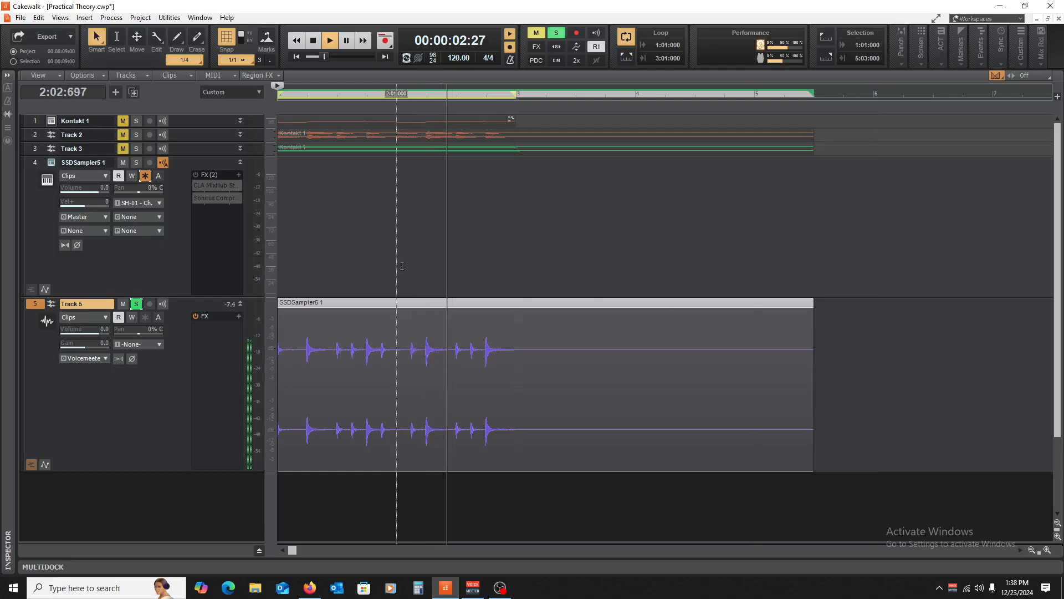
{"action": "key", "text": "space"}
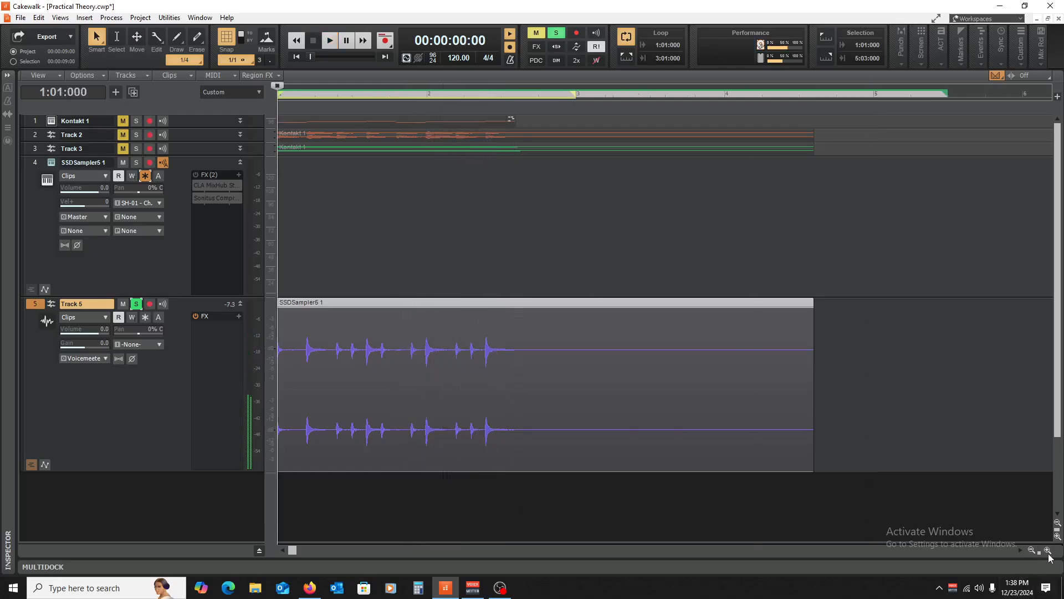
- Zoom in on the Track 5 waveform, enlarge it vertically and play it again
{"action": "left_click", "coordinate": [1048, 550]}
{"action": "left_click", "coordinate": [1047, 550]}
{"action": "left_click", "coordinate": [1047, 551]}
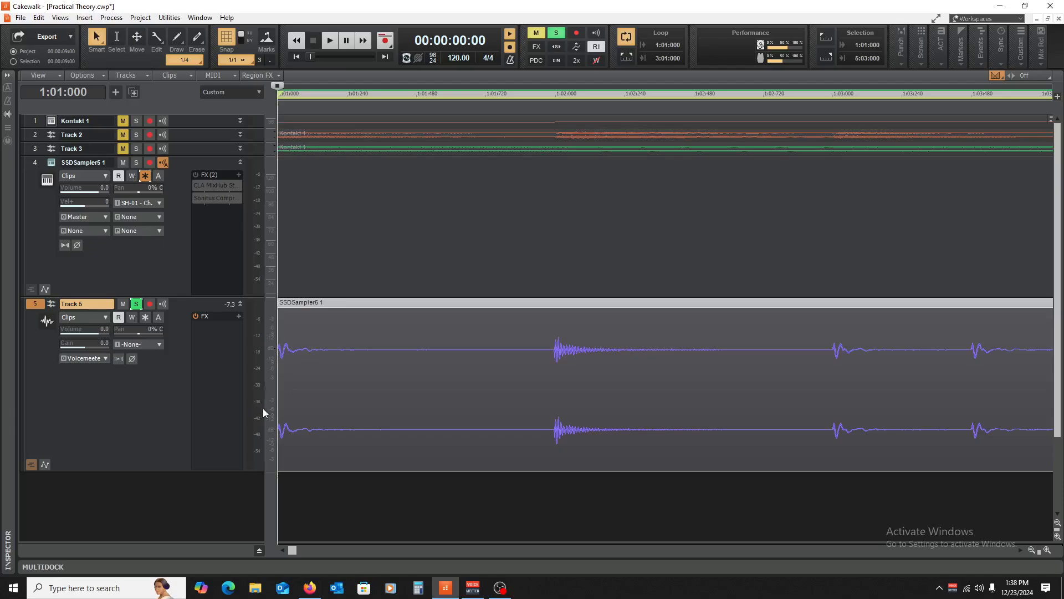
{"action": "mouse_move", "coordinate": [273, 407]}
{"action": "left_mouse_down"}
{"action": "mouse_move", "coordinate": [279, 382]}
{"action": "mouse_move", "coordinate": [279, 395]}
{"action": "left_mouse_up"}
{"action": "key", "text": "space"}
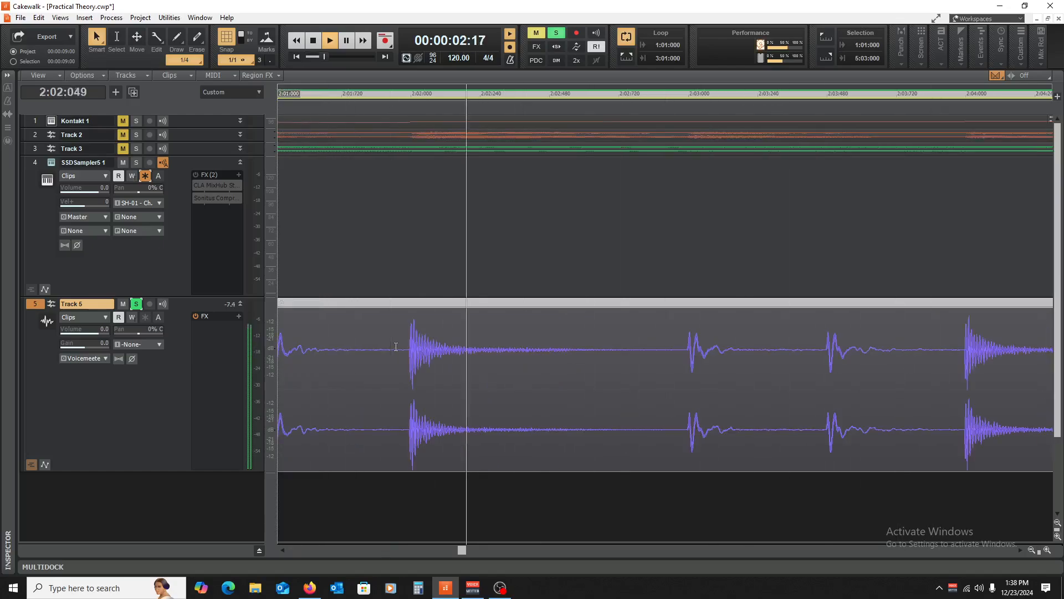
{"action": "key", "text": "space"}
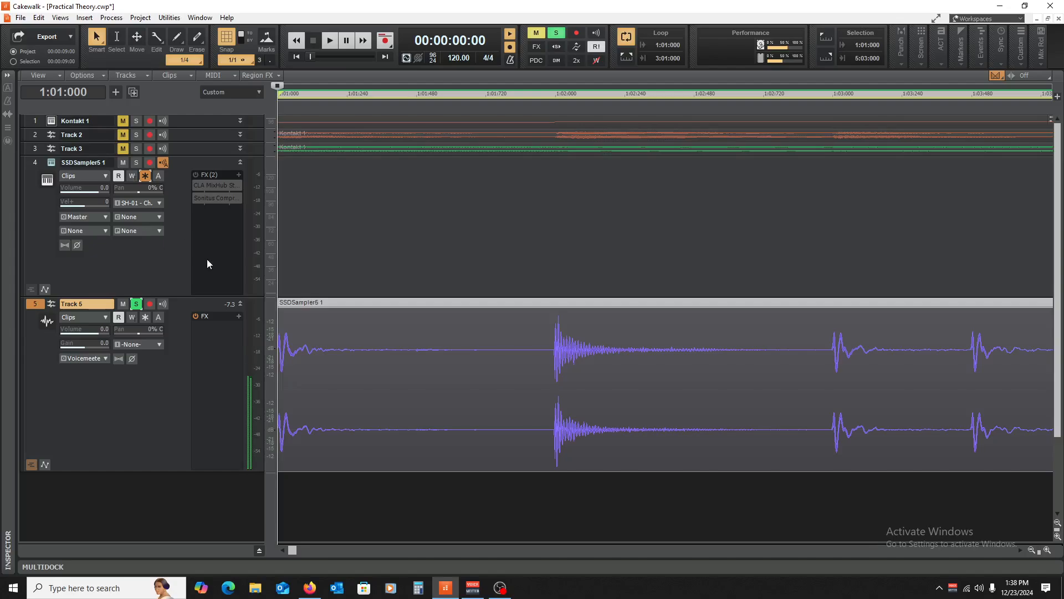
- Zoom out to show the whole clip and unfreeze the drum track back to MIDI
{"action": "left_click", "coordinate": [1032, 550]}
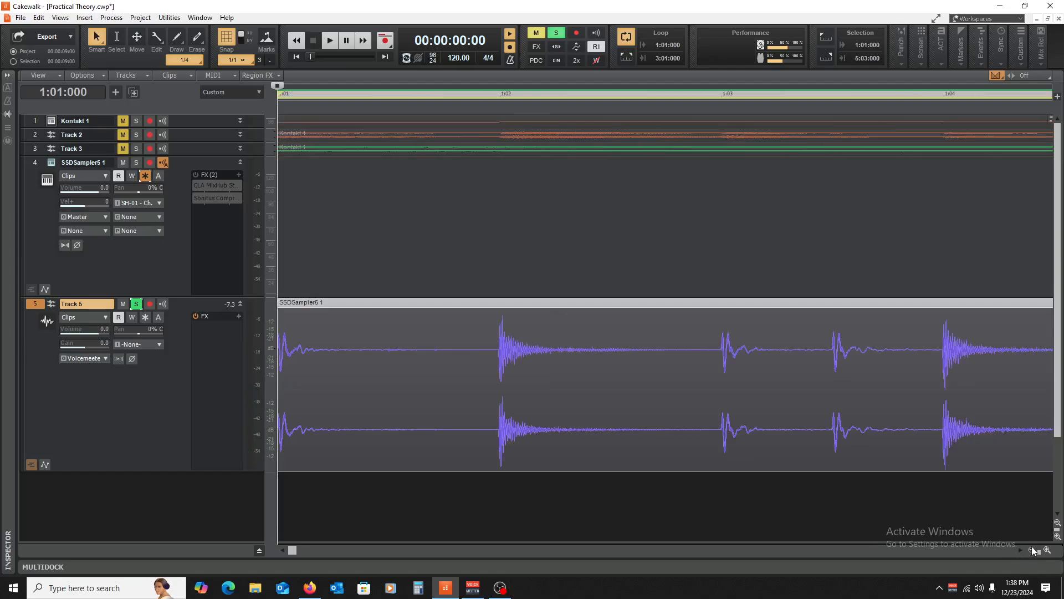
{"action": "left_click", "coordinate": [1032, 550]}
{"action": "left_click", "coordinate": [1033, 549]}
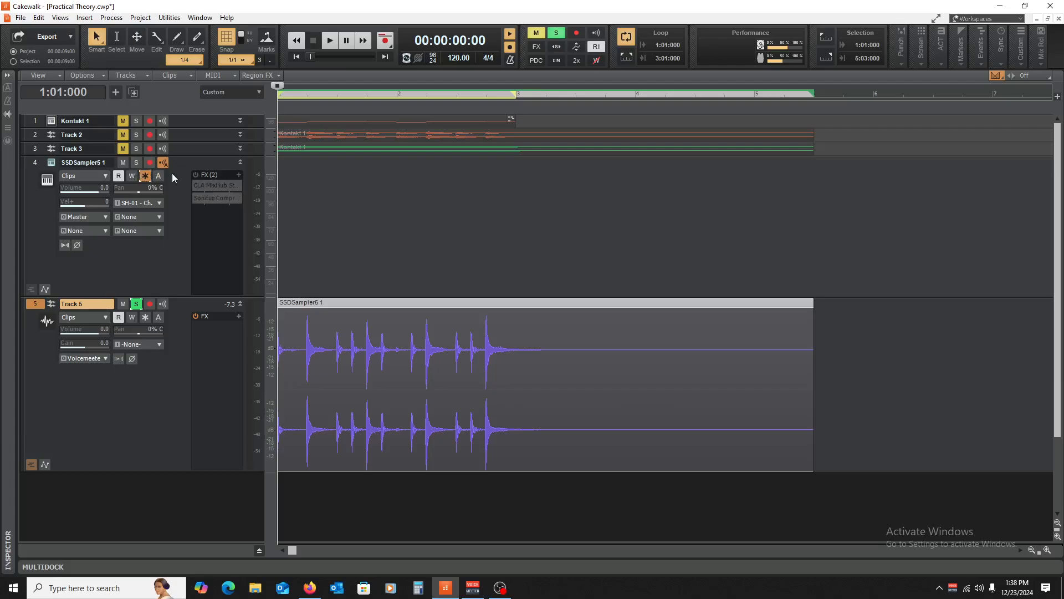
{"action": "left_click", "coordinate": [148, 177]}
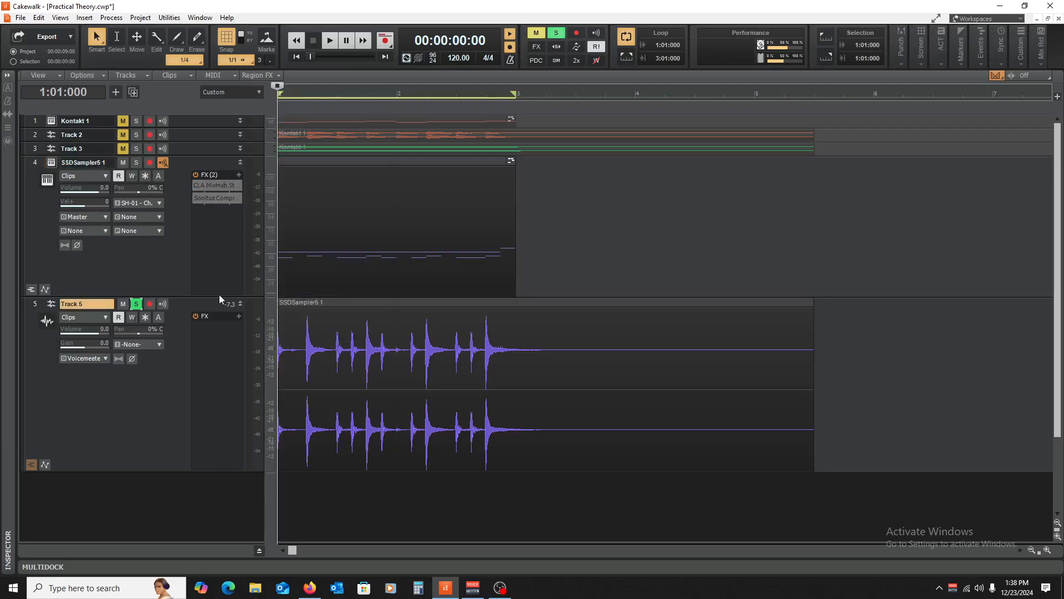
- Max the CLA MixHub MIC gain at 50.0, solo SSDSampler5 1 and lower its volume to -18.6
{"action": "double_click", "coordinate": [204, 184]}
{"action": "left_click_drag", "start_coordinate": [310, 228], "coordinate": [311, 192]}
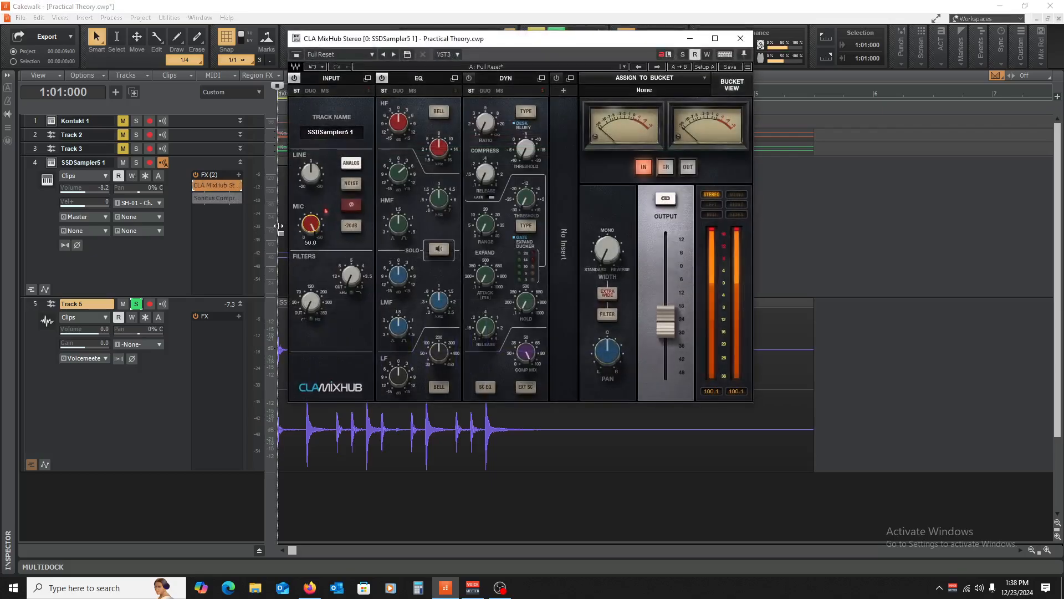
{"action": "left_click_drag", "start_coordinate": [93, 189], "coordinate": [89, 189]}
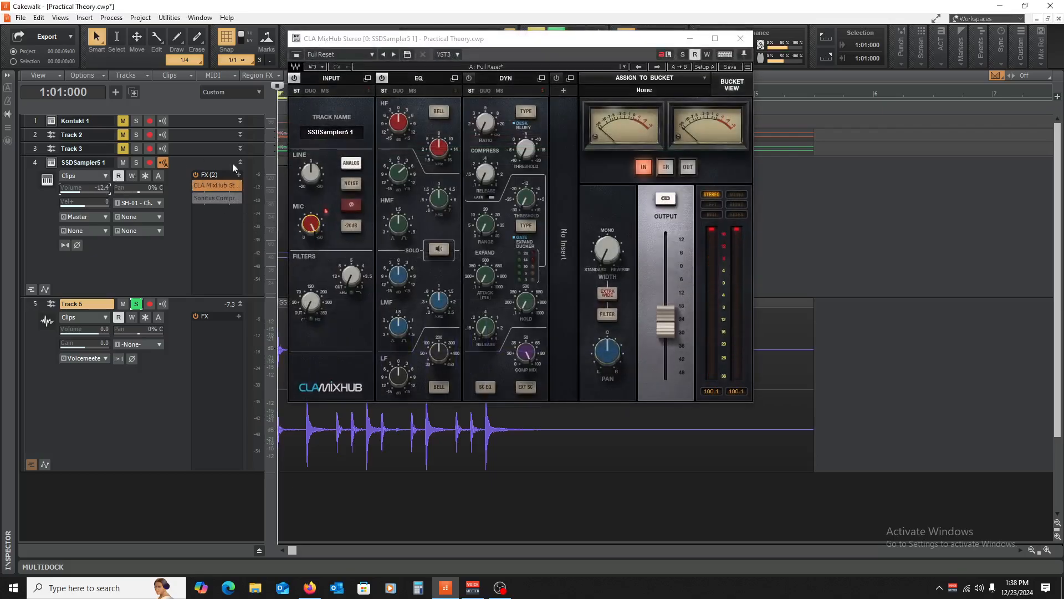
{"action": "key", "text": "space"}
{"action": "left_click", "coordinate": [135, 164]}
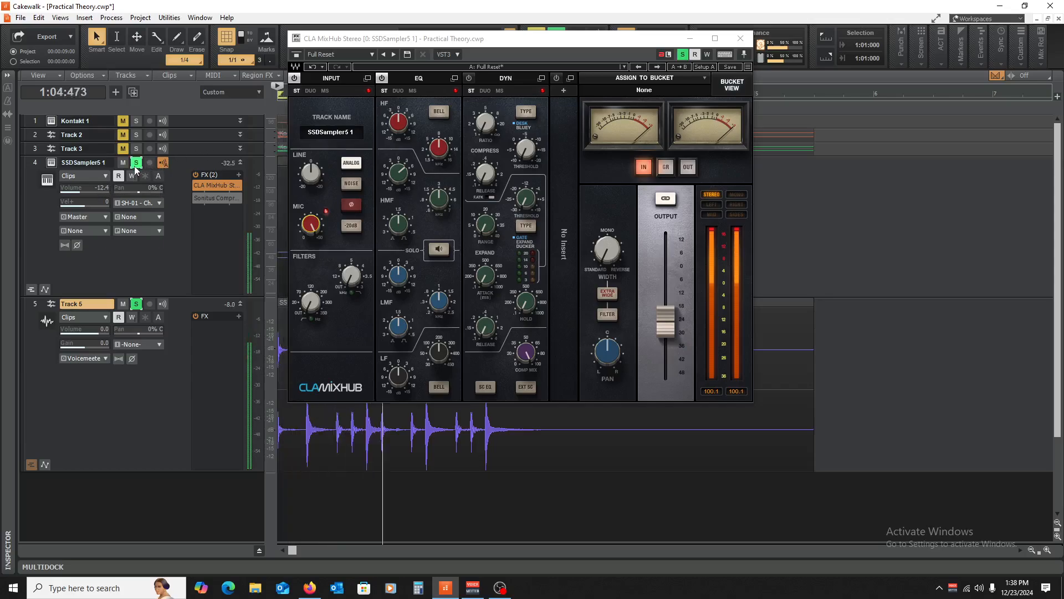
{"action": "mouse_move", "coordinate": [77, 188]}
{"action": "left_mouse_down"}
{"action": "mouse_move", "coordinate": [58, 188]}
{"action": "mouse_move", "coordinate": [74, 188]}
{"action": "left_mouse_up"}
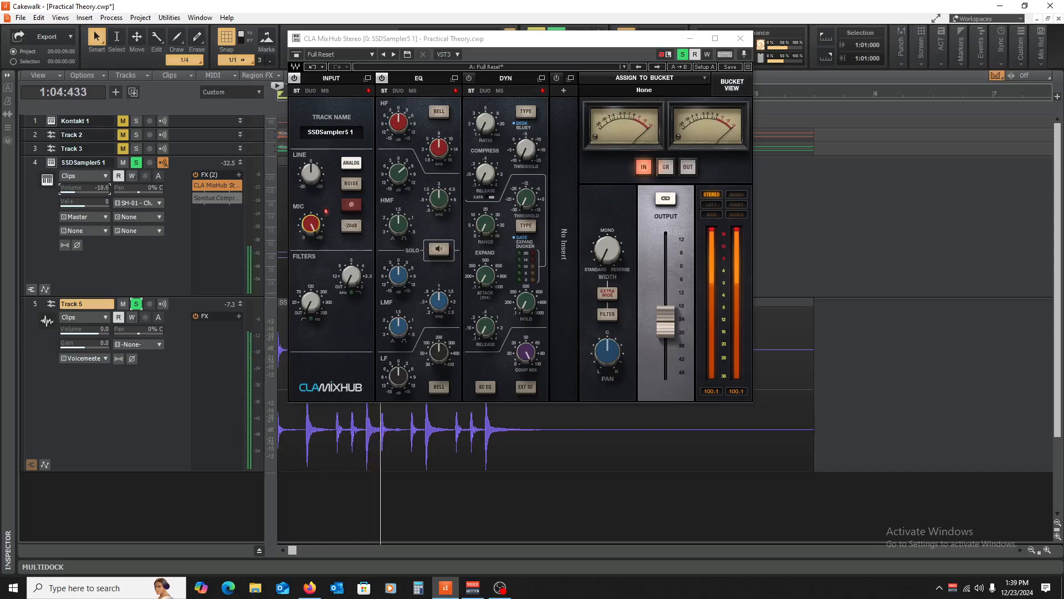
{"action": "key", "text": "space"}
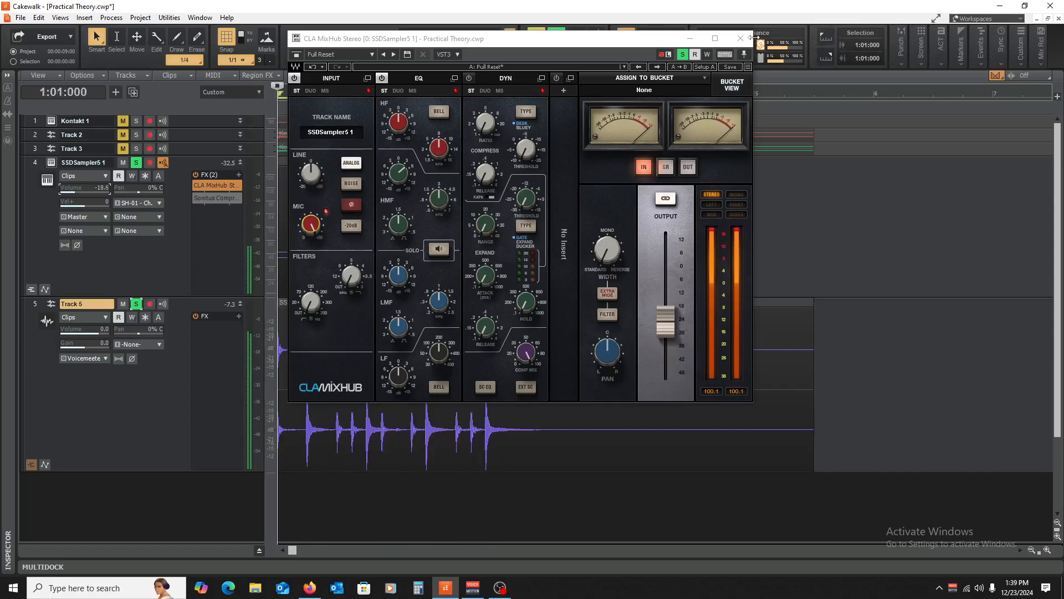
{"action": "left_click", "coordinate": [740, 38]}
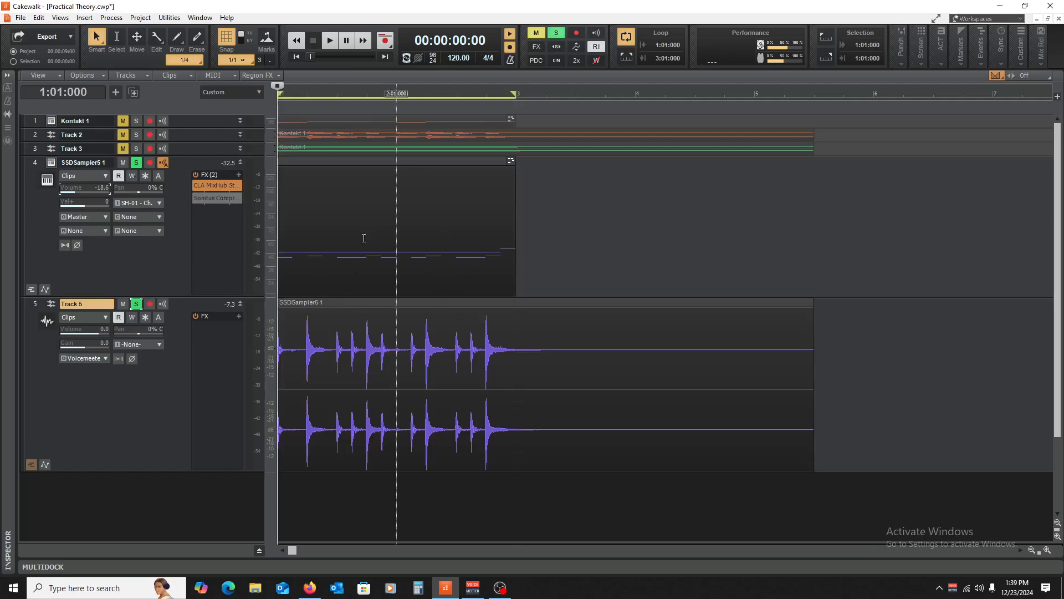
- Play the A/B comparison, then turn off solo on Track 5 and SSDSampler5 1
{"action": "key", "text": "space"}
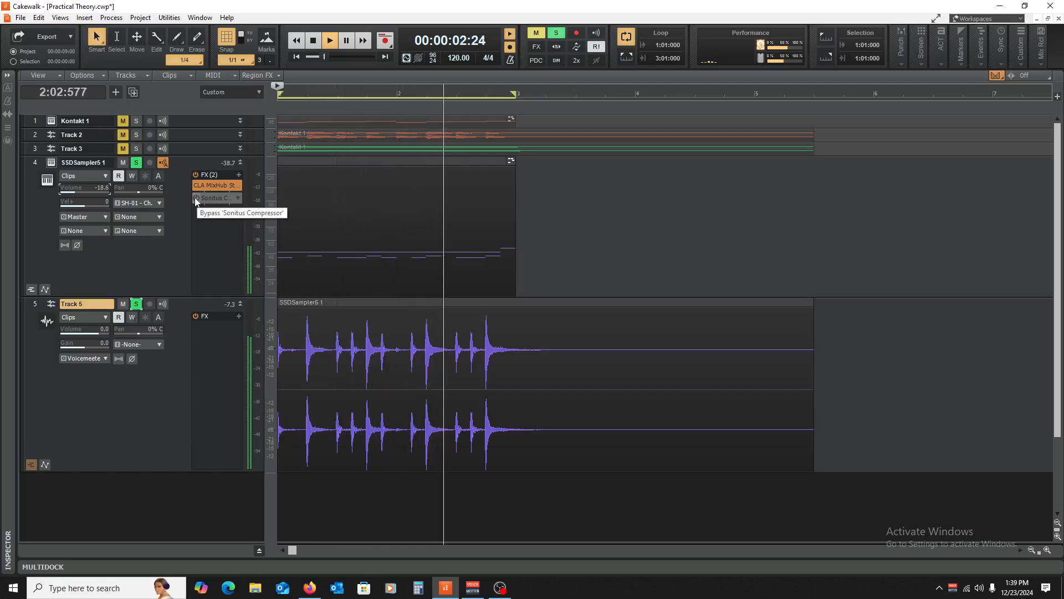
{"action": "key", "text": "space"}
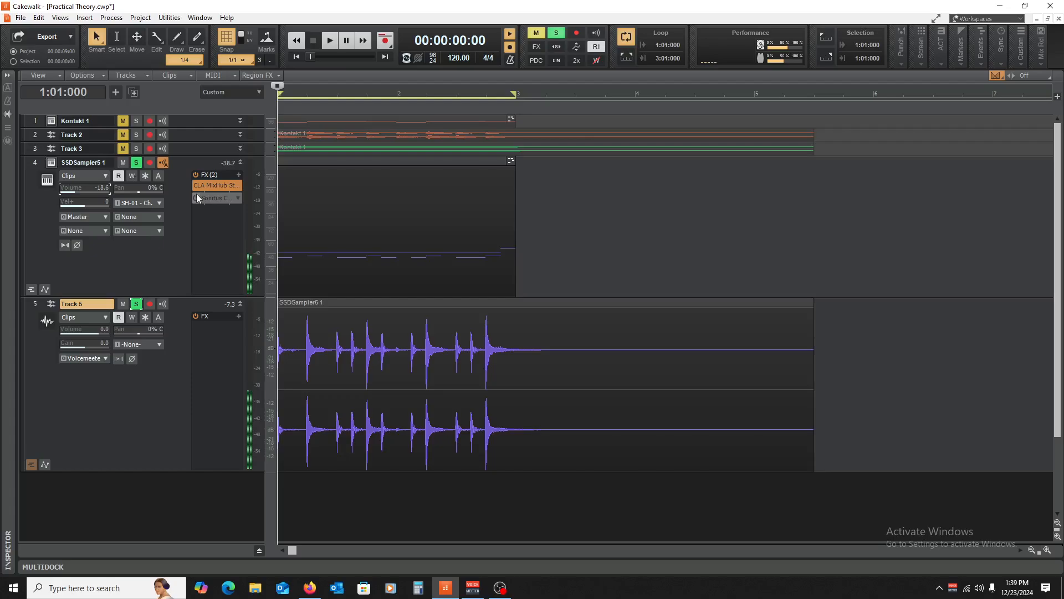
{"action": "left_click", "coordinate": [136, 305]}
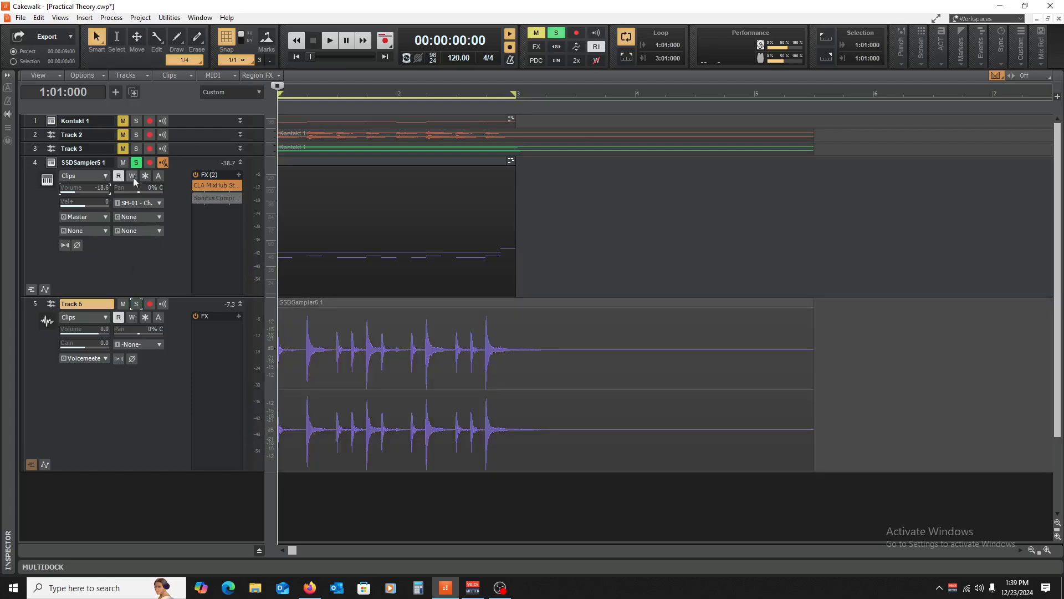
{"action": "left_click", "coordinate": [136, 162]}
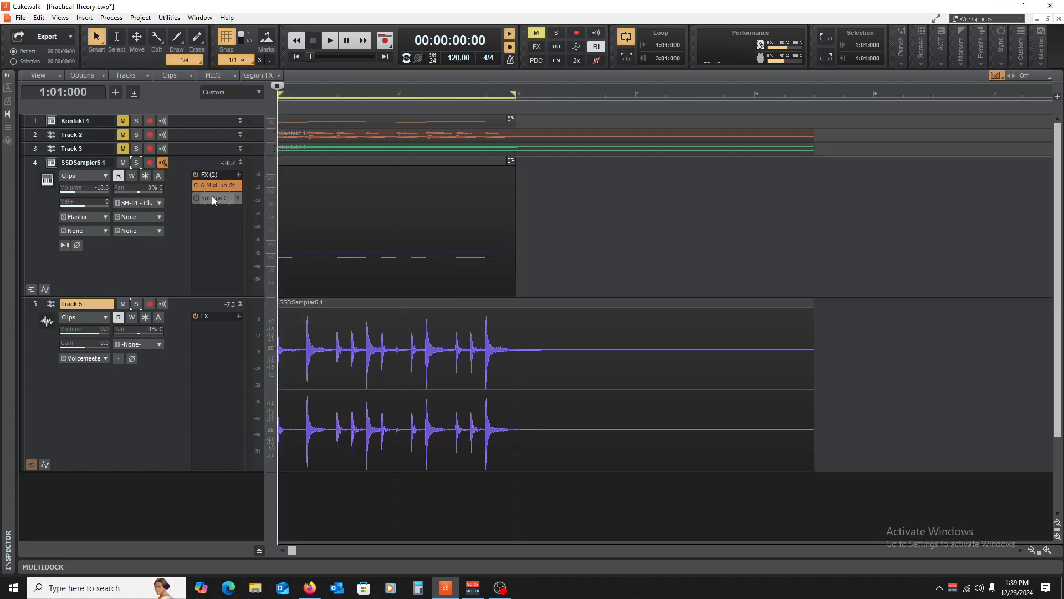
- Mute Track 5 and reset the SSDSampler5 1 drum volume to 0.0 while auditioning
{"action": "left_click", "coordinate": [194, 183]}
{"action": "left_click", "coordinate": [197, 198]}
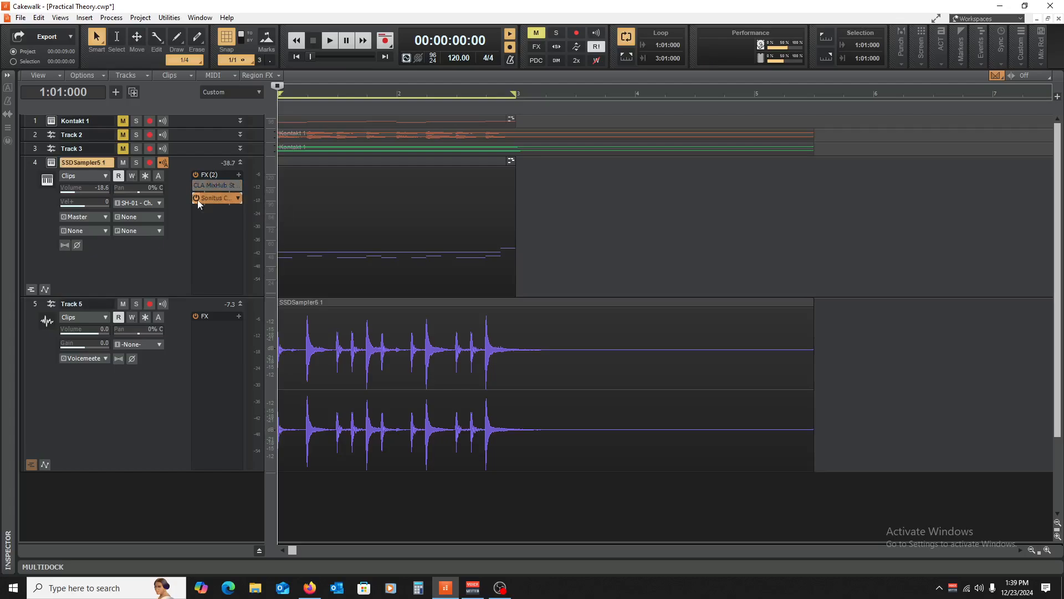
{"action": "left_click", "coordinate": [123, 303]}
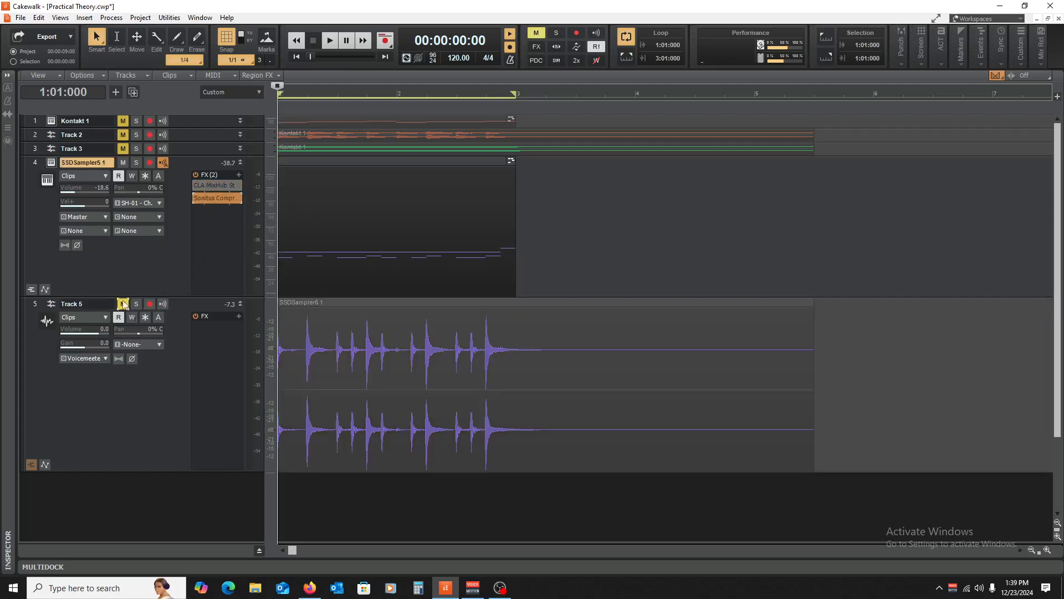
{"action": "key", "text": "space"}
{"action": "double_click", "coordinate": [95, 187]}
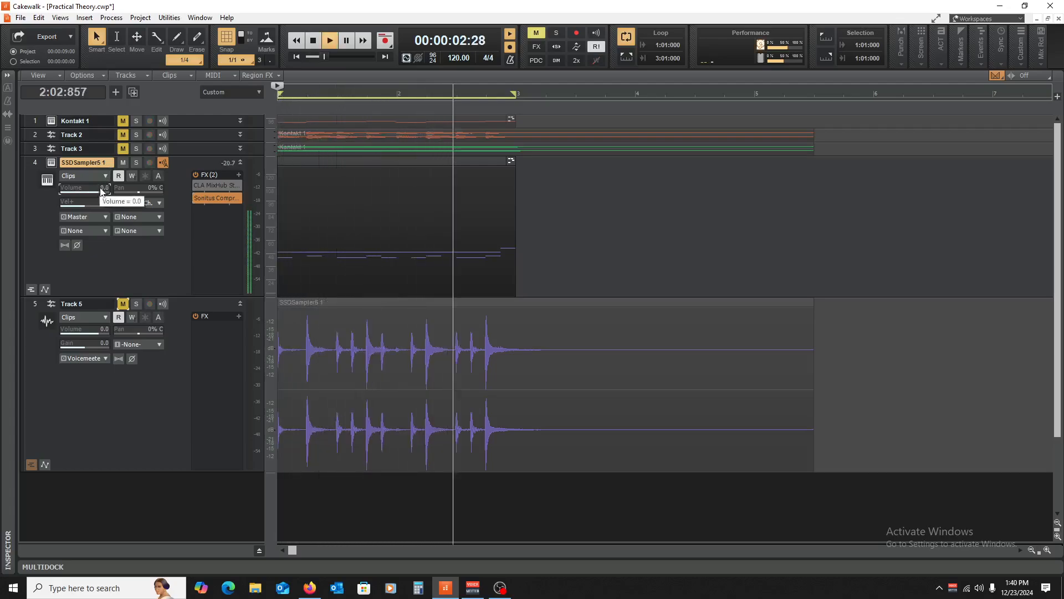
{"action": "key", "text": "space"}
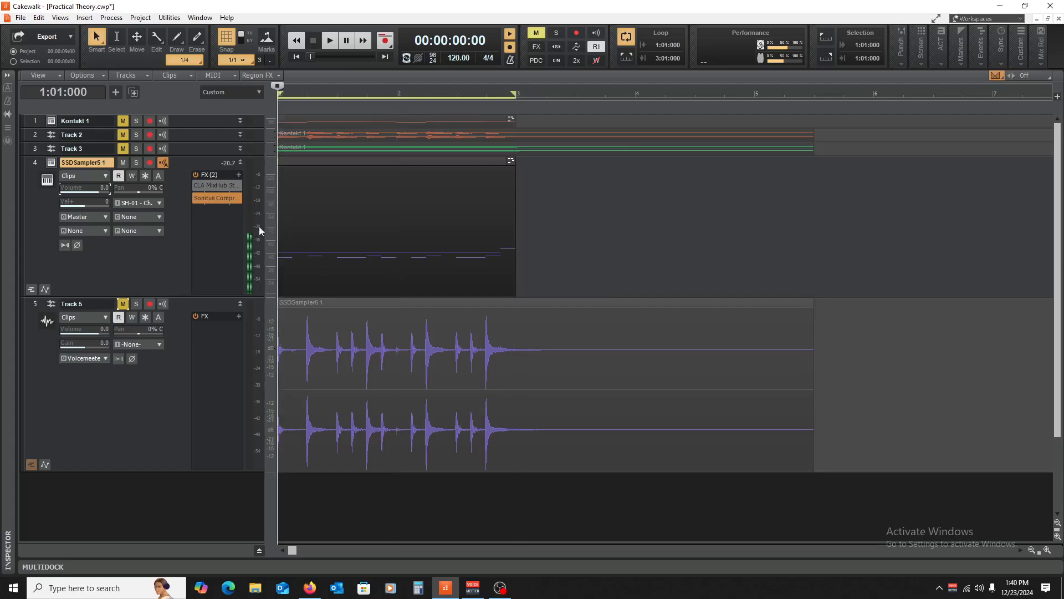
- Lower the Sonitus Compressor ratio by reshaping its curve, listening to the result
{"action": "double_click", "coordinate": [207, 196]}
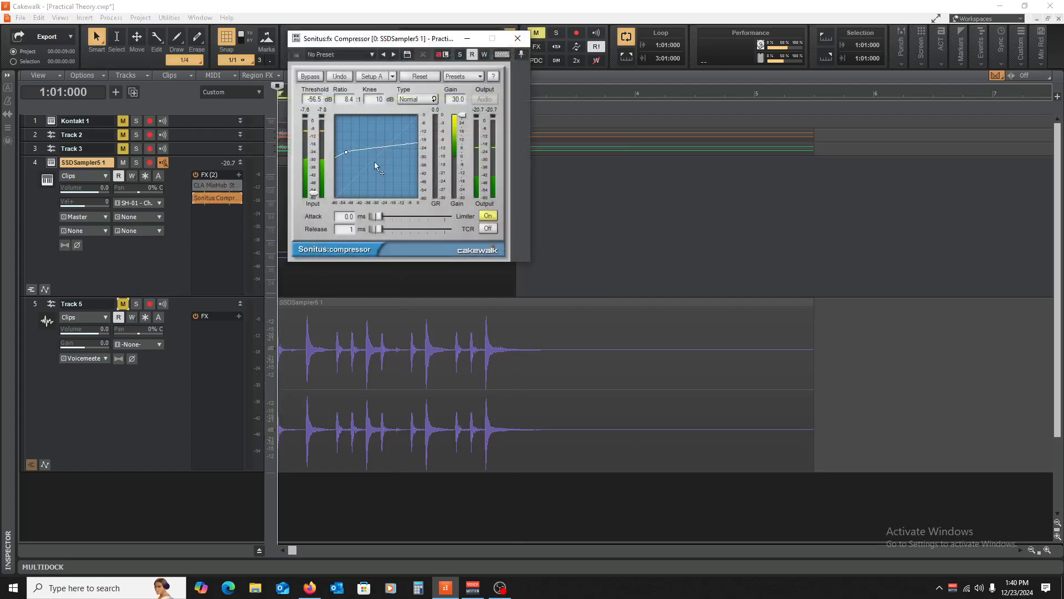
{"action": "left_click", "coordinate": [517, 40]}
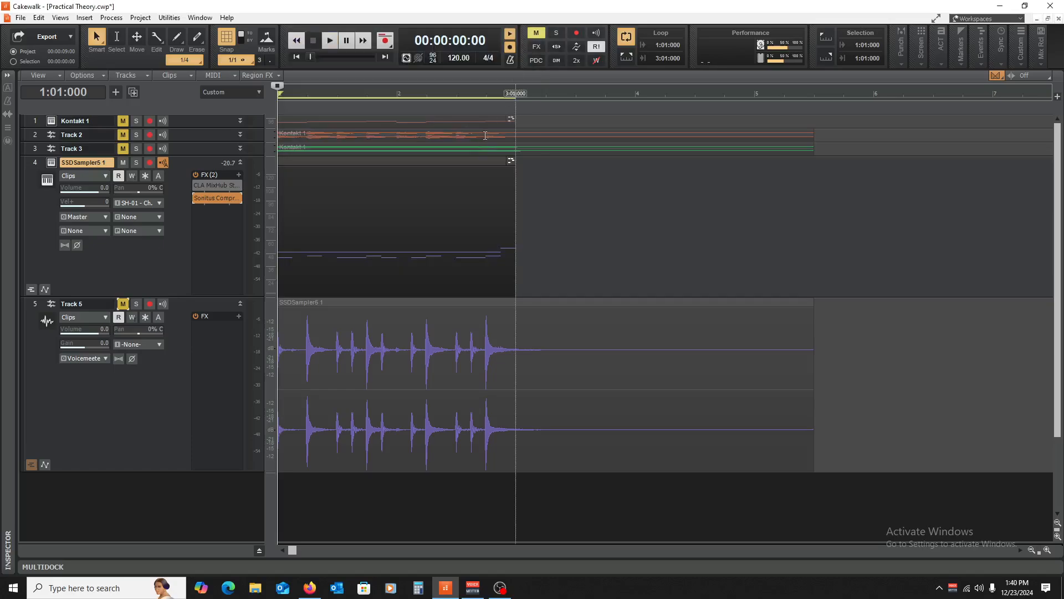
{"action": "key", "text": "space"}
{"action": "key", "text": "space"}
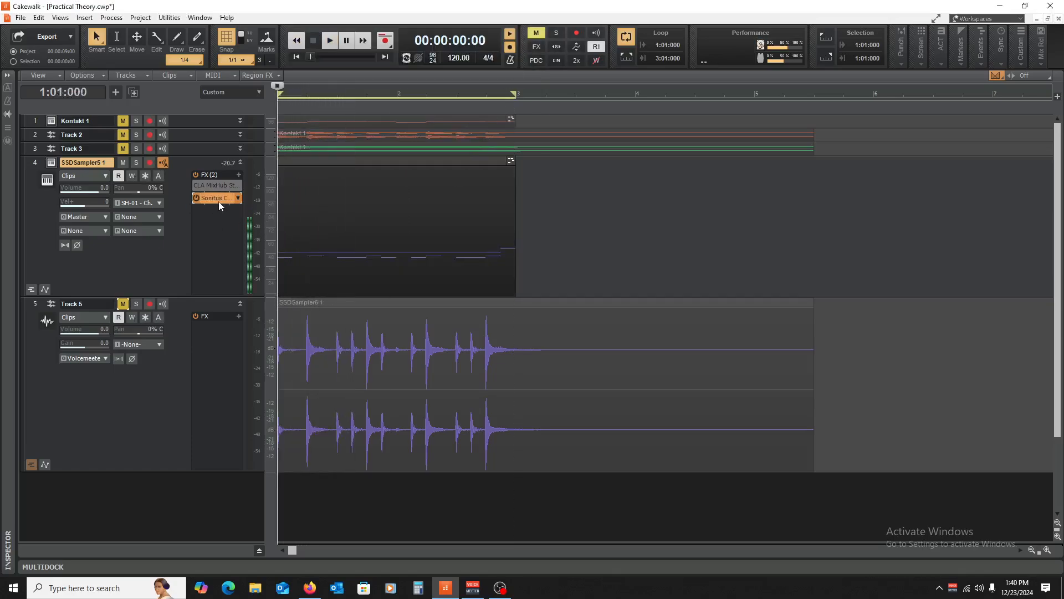
{"action": "double_click", "coordinate": [219, 200]}
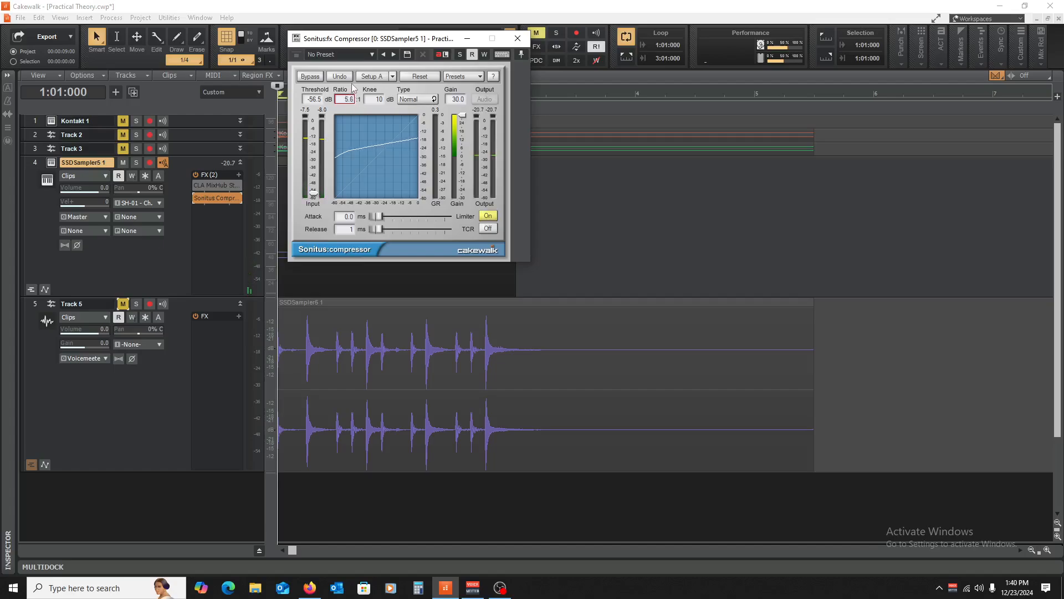
{"action": "left_click_drag", "start_coordinate": [366, 151], "coordinate": [368, 157]}
{"action": "key", "text": "space"}
{"action": "left_click", "coordinate": [518, 39]}
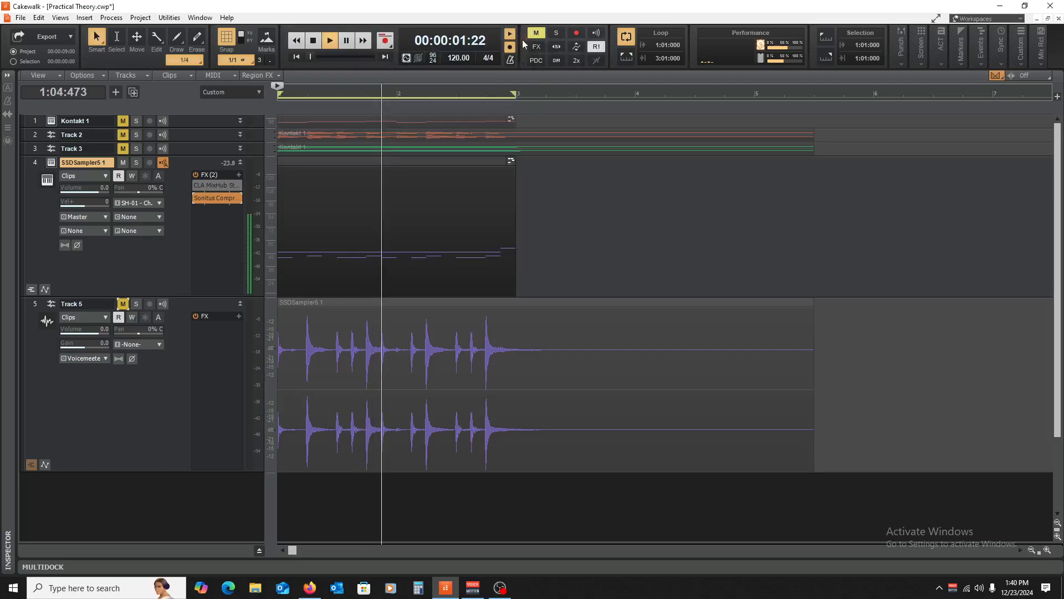
{"action": "key", "text": "space"}
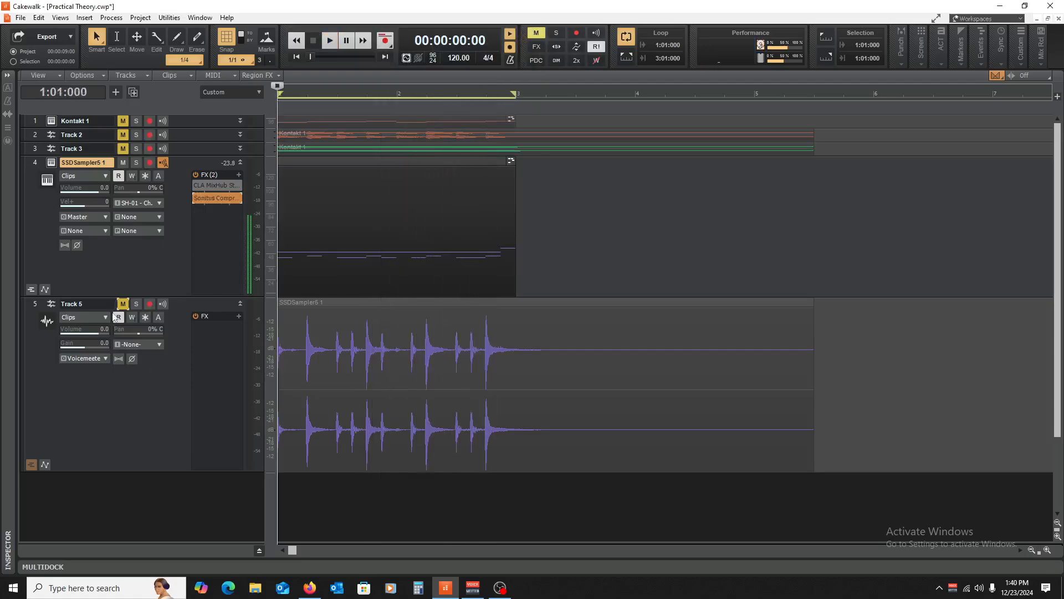
- Unmute Track 5 and lower the drum track volume to about -7 dB
{"action": "left_click", "coordinate": [123, 303]}
{"action": "key", "text": "space"}
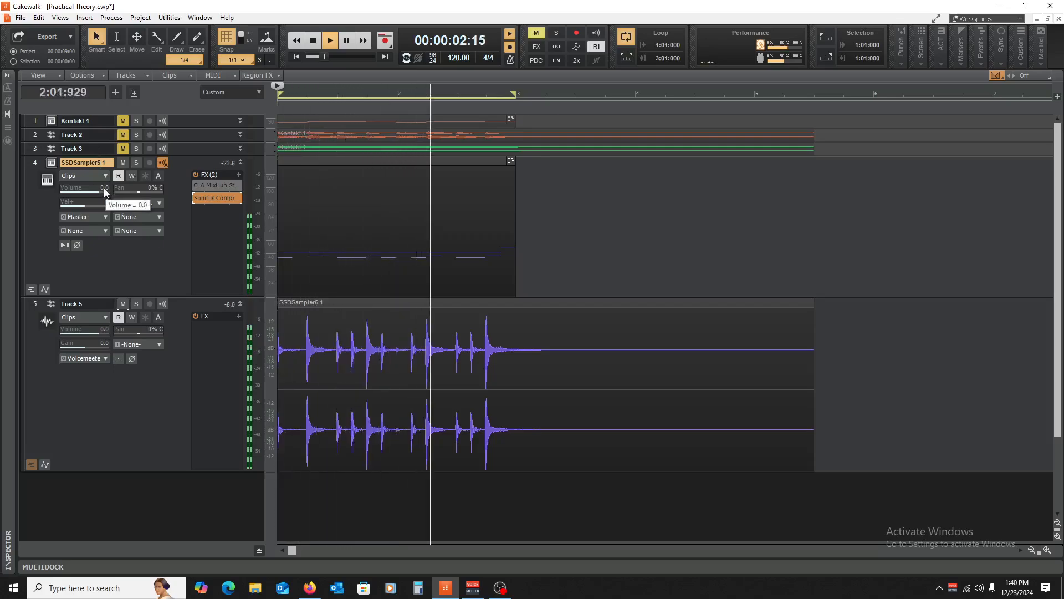
{"action": "left_click_drag", "start_coordinate": [105, 189], "coordinate": [92, 189]}
{"action": "key", "text": "space"}
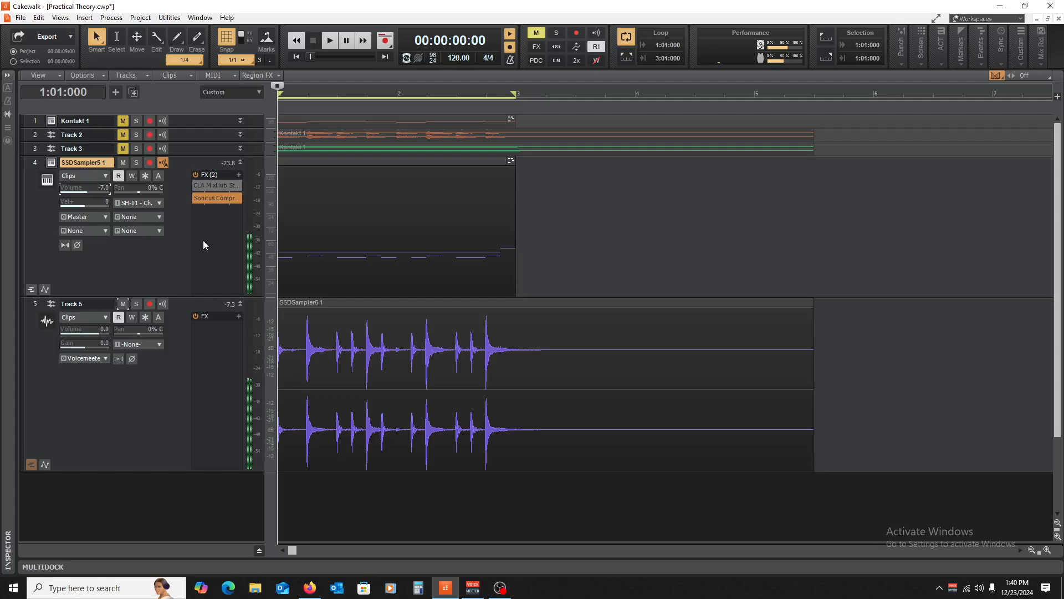
- Audition the drum track muted and unmuted, then lower its volume further
{"action": "left_click", "coordinate": [136, 163]}
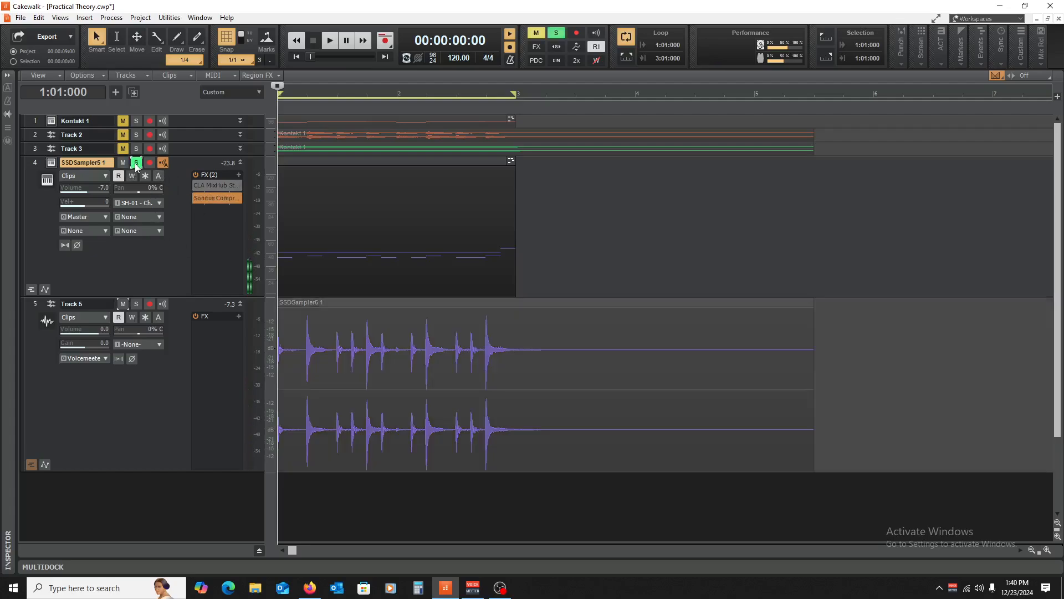
{"action": "left_click", "coordinate": [136, 163]}
{"action": "left_click", "coordinate": [123, 162]}
{"action": "key", "text": "space"}
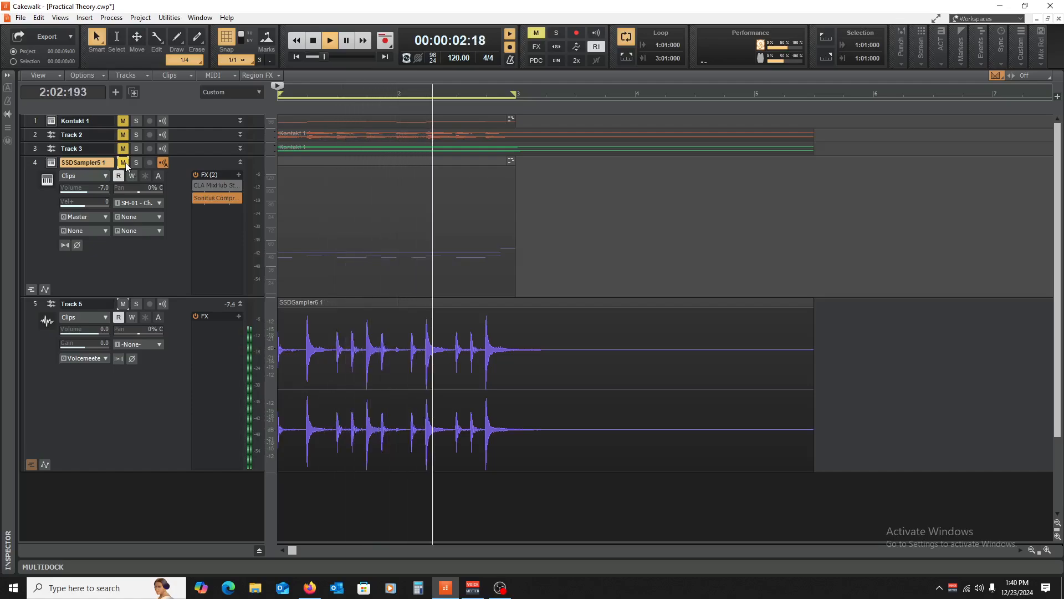
{"action": "left_click", "coordinate": [124, 163]}
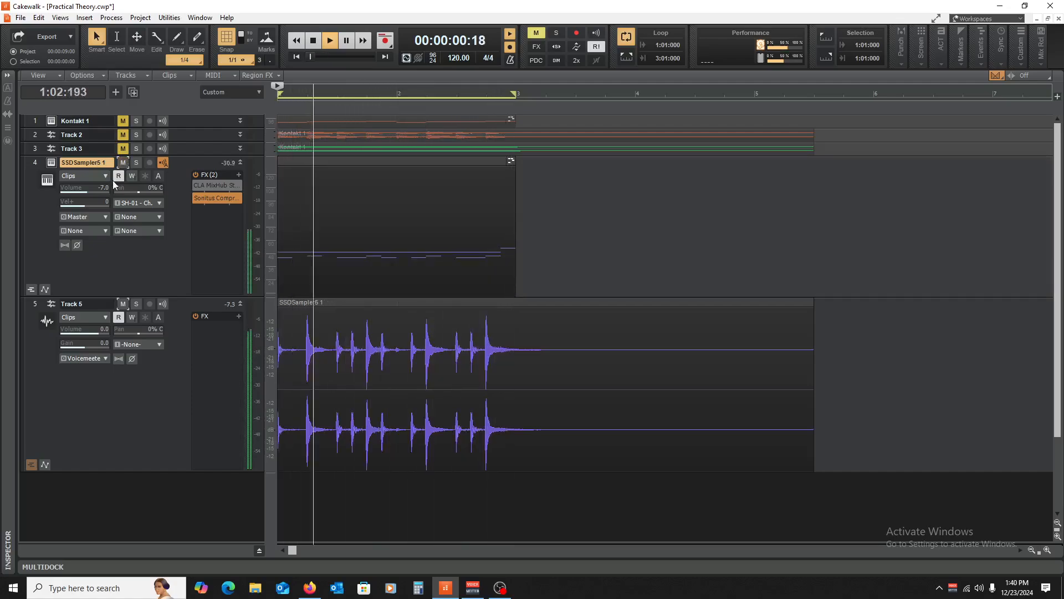
{"action": "left_click_drag", "start_coordinate": [101, 189], "coordinate": [88, 189]}
{"action": "key", "text": "space"}
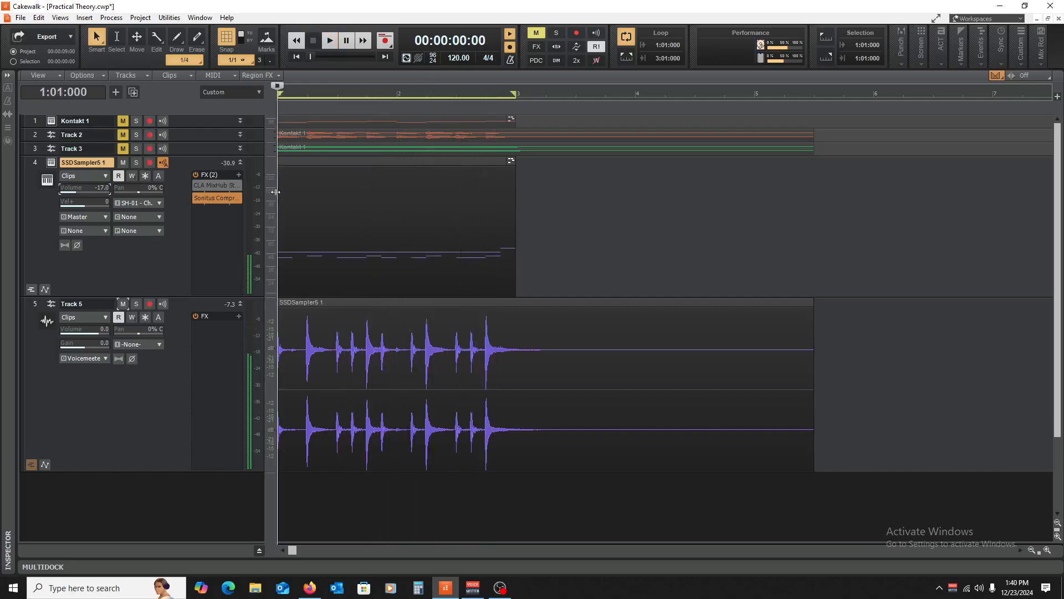
- Recheck the Sonitus Compressor, then replay from the start with the drums soloed at -13.2
{"action": "double_click", "coordinate": [211, 201]}
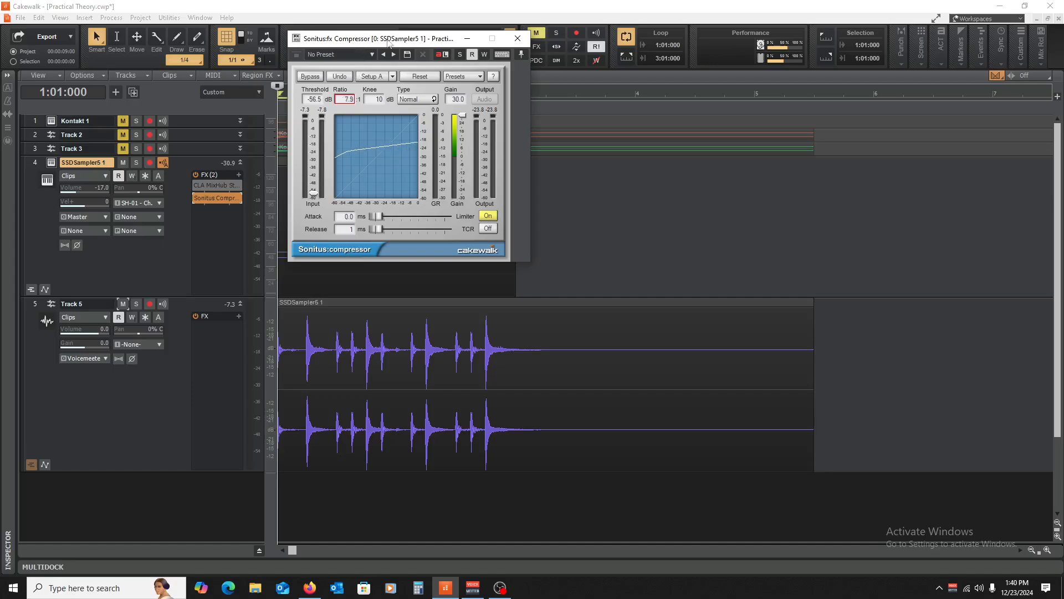
{"action": "left_click", "coordinate": [517, 38]}
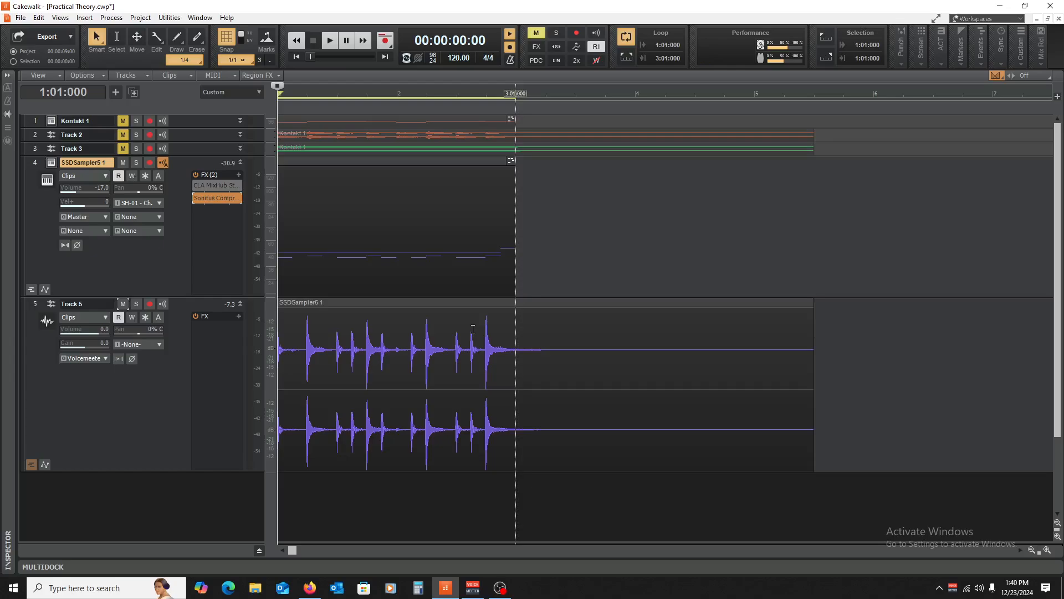
{"action": "left_click", "coordinate": [631, 234]}
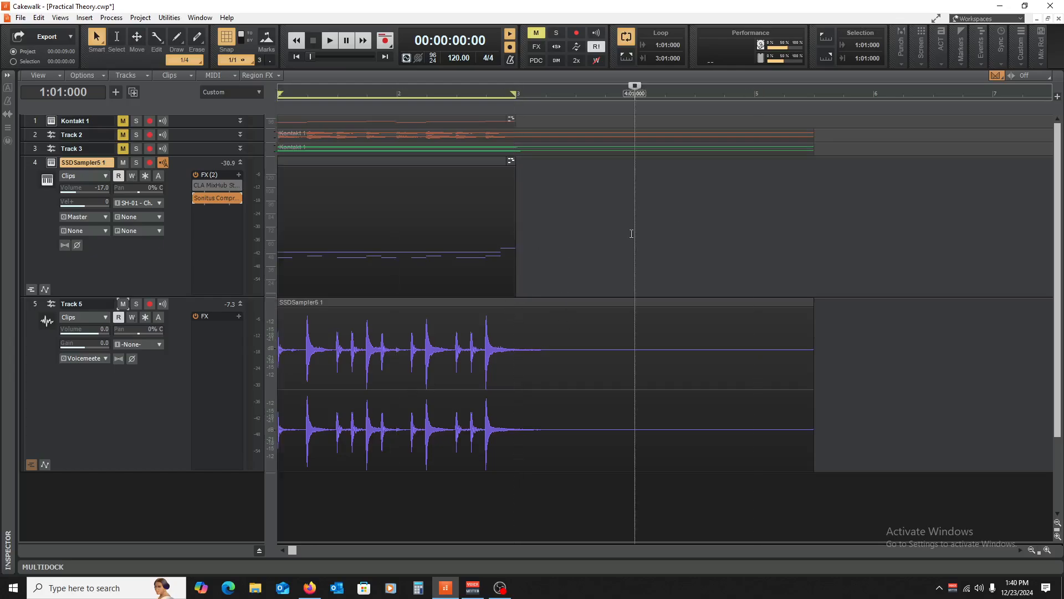
{"action": "key", "text": "w"}
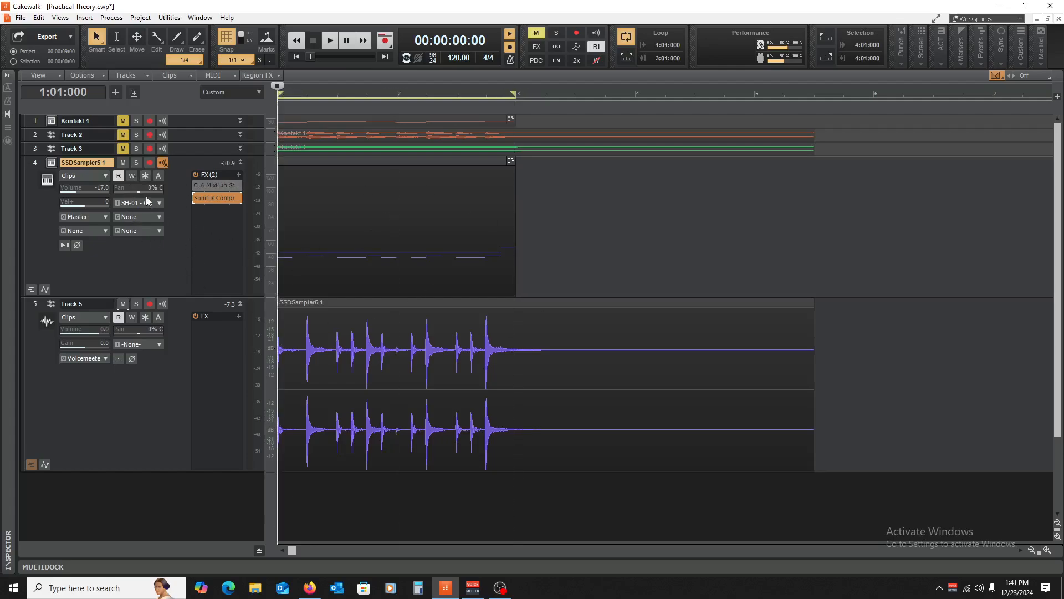
{"action": "key", "text": "space"}
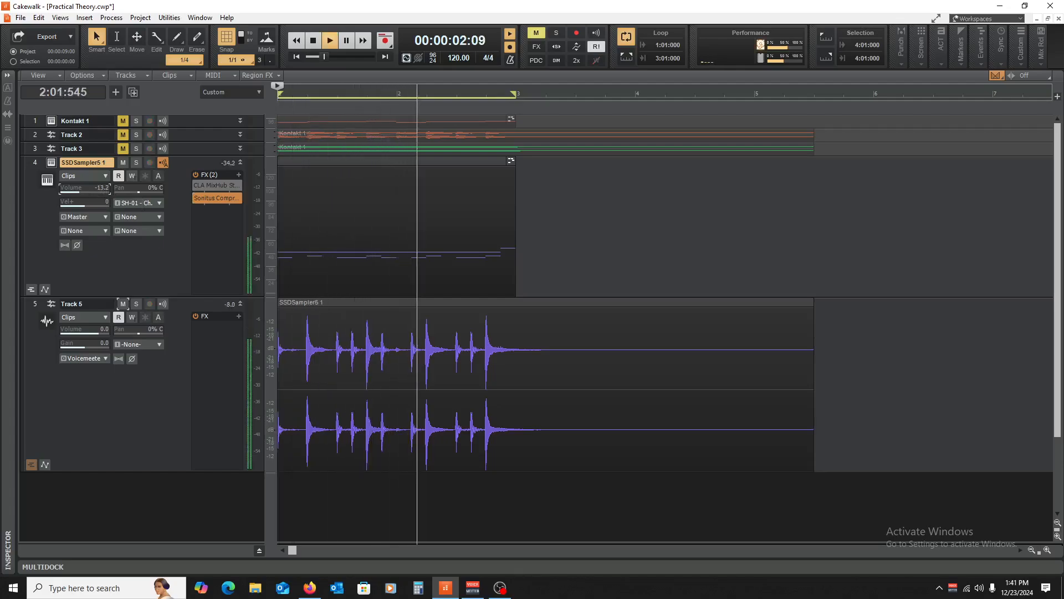
{"action": "left_click", "coordinate": [136, 163]}
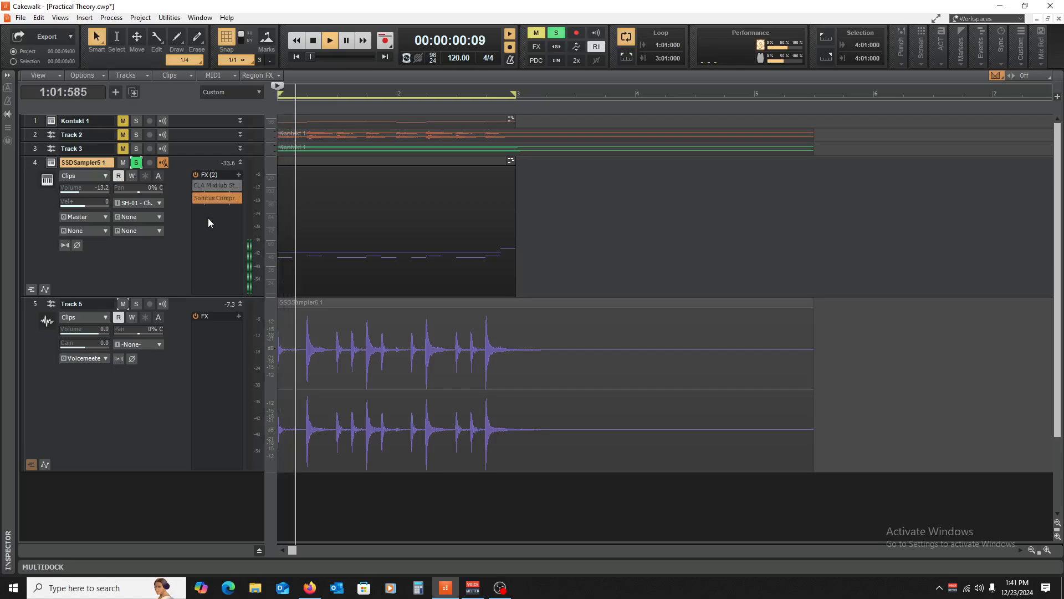
- Add a Sonitus Equalizer to the drum track with band 1 as a high-pass filter
{"action": "right_click", "coordinate": [212, 215]}
{"action": "mouse_move", "coordinate": [225, 240]}
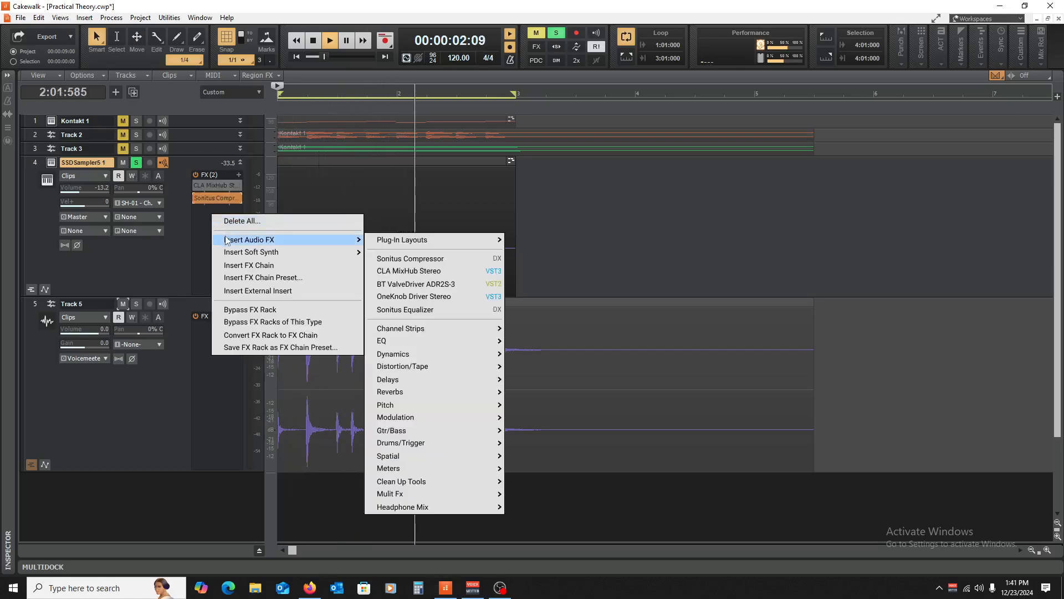
{"action": "mouse_move", "coordinate": [430, 342]}
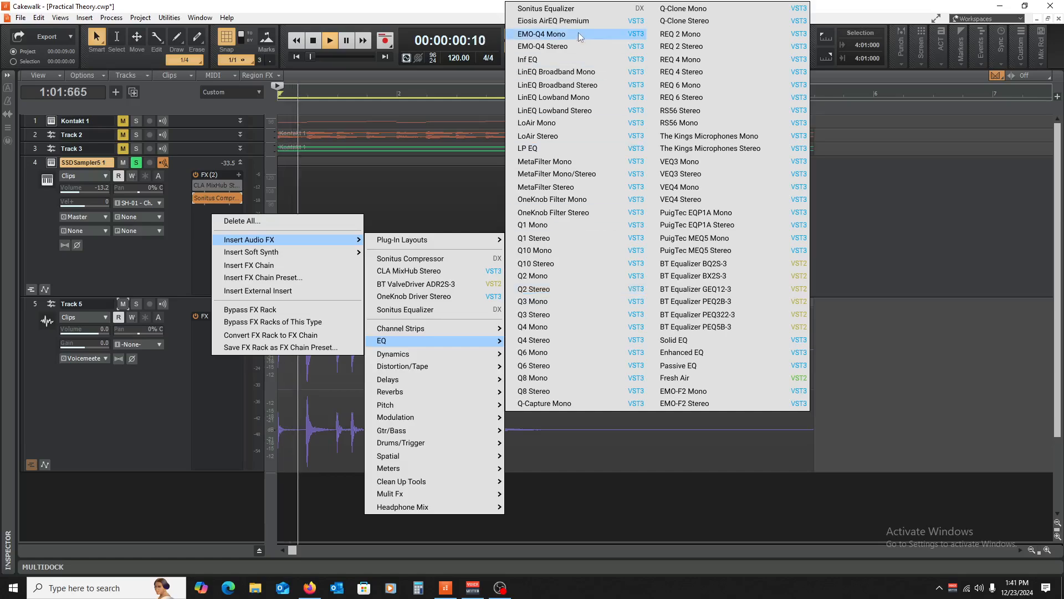
{"action": "left_click", "coordinate": [575, 8]}
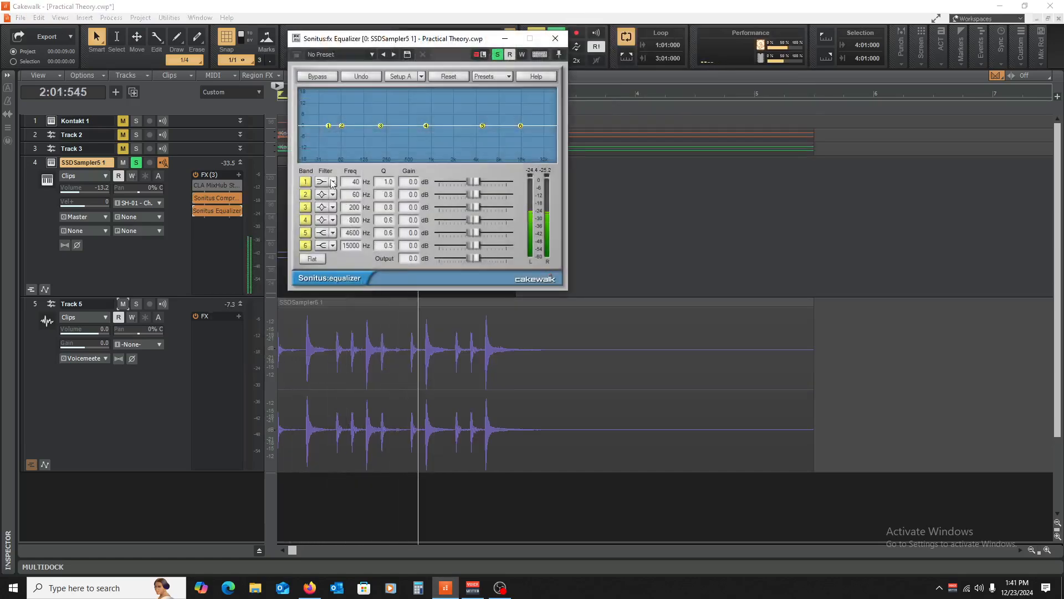
{"action": "left_click", "coordinate": [332, 182]}
{"action": "left_click", "coordinate": [341, 242]}
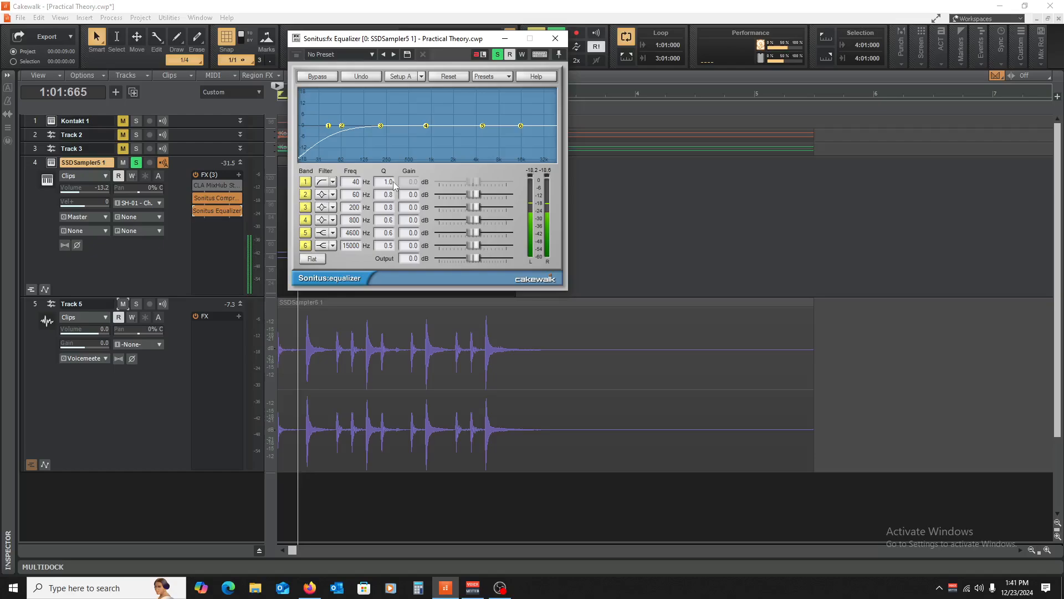
{"action": "mouse_move", "coordinate": [328, 125]}
{"action": "left_mouse_down"}
{"action": "mouse_move", "coordinate": [378, 127]}
{"action": "mouse_move", "coordinate": [333, 126]}
{"action": "left_mouse_up"}
- Make band 6 a 5584 Hz lowpass and band 3 a 3.5 dB cut at 650 Hz
{"action": "left_click", "coordinate": [333, 245]}
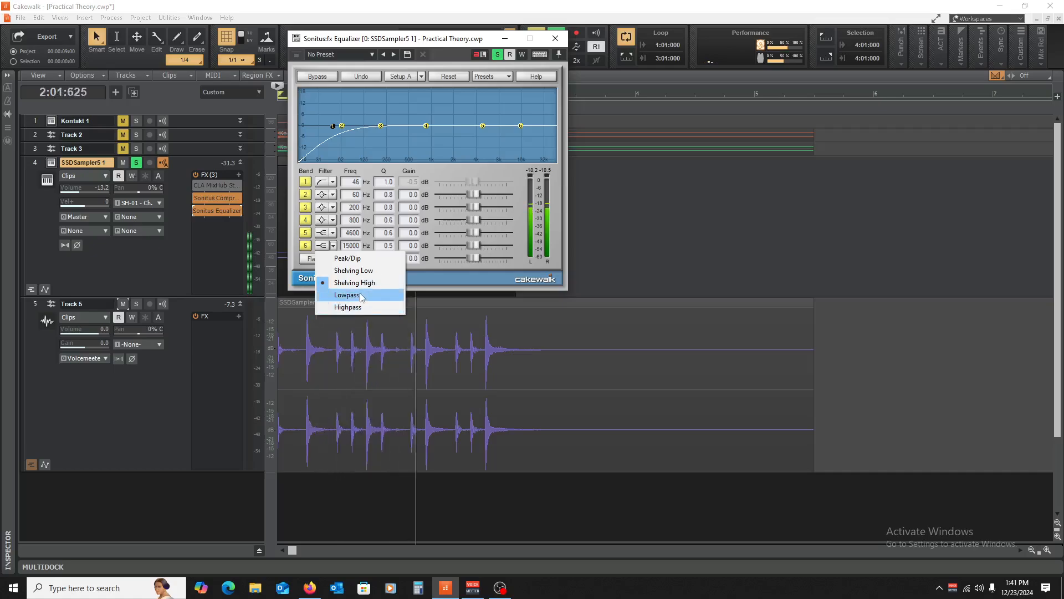
{"action": "left_click", "coordinate": [348, 294]}
{"action": "left_click_drag", "start_coordinate": [521, 126], "coordinate": [489, 126]}
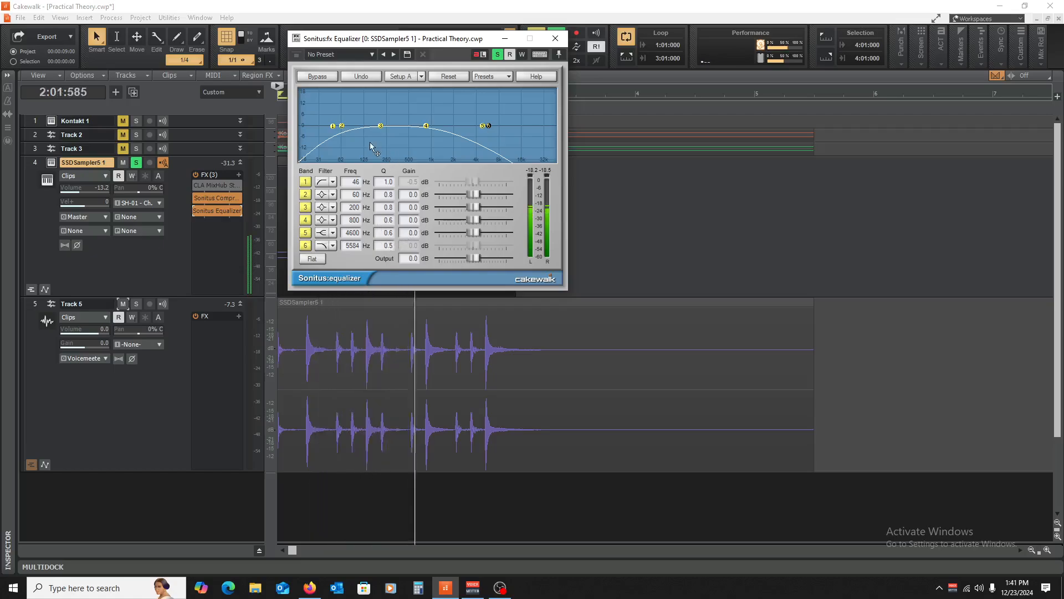
{"action": "left_click_drag", "start_coordinate": [381, 128], "coordinate": [474, 92]}
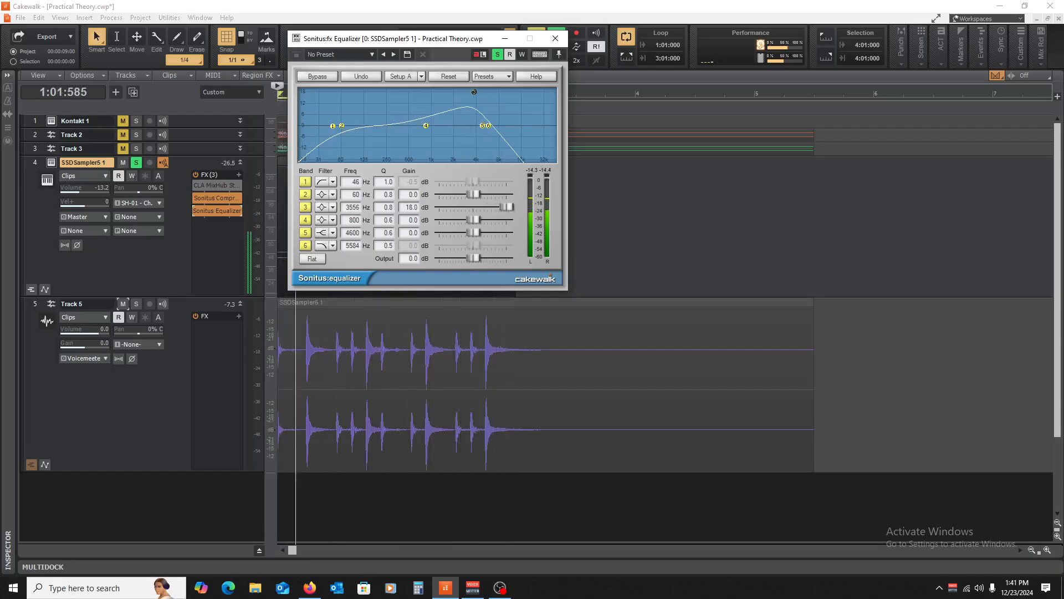
{"action": "left_click", "coordinate": [136, 162]}
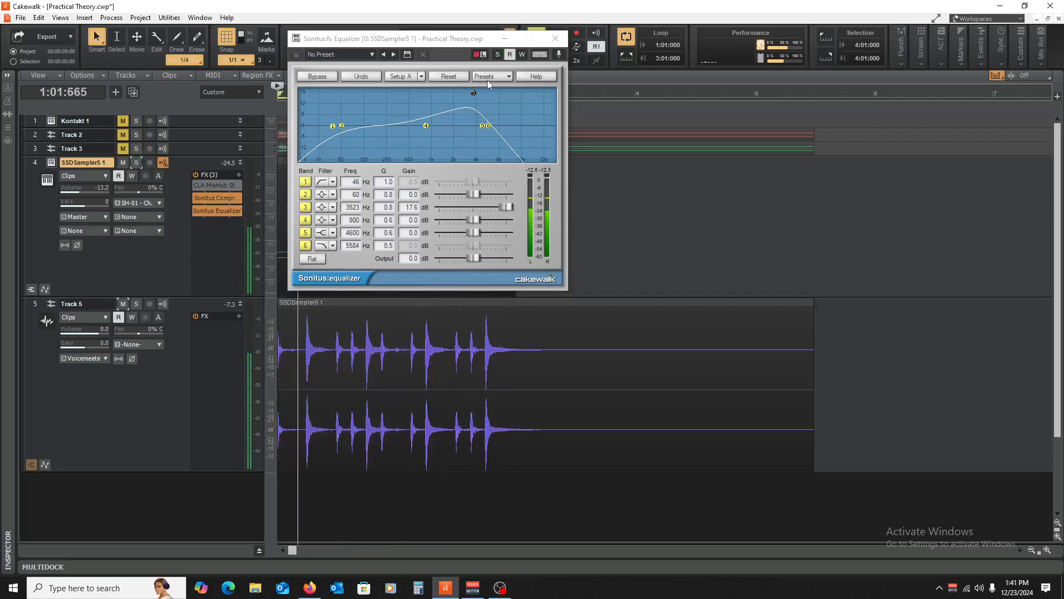
{"action": "left_click_drag", "start_coordinate": [474, 95], "coordinate": [419, 132]}
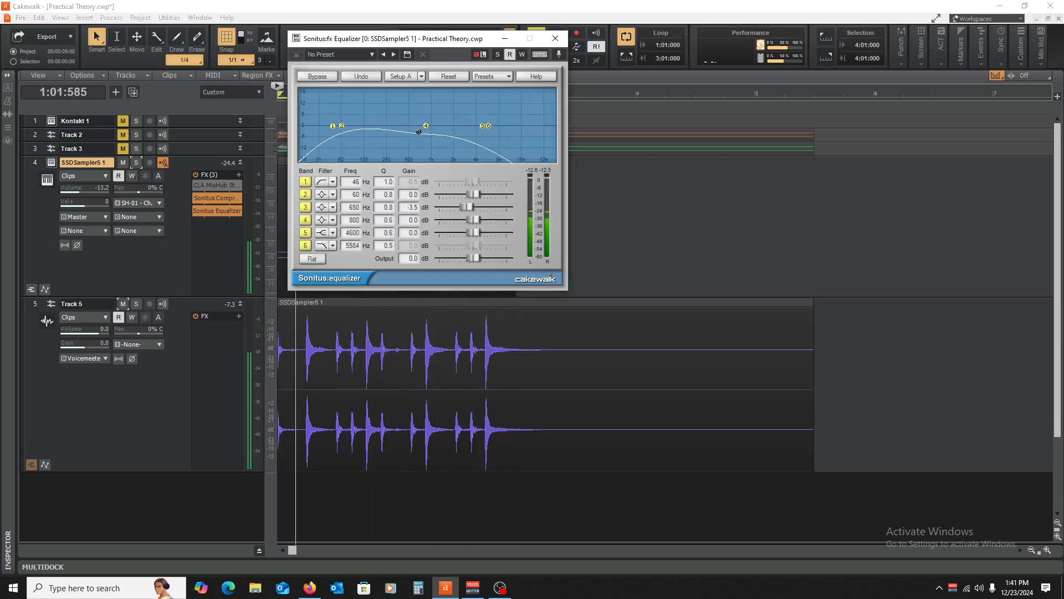
- Raise the drum volume to -5.2 and move EQ band 1 up to 111 Hz
{"action": "left_click_drag", "start_coordinate": [90, 193], "coordinate": [97, 193]}
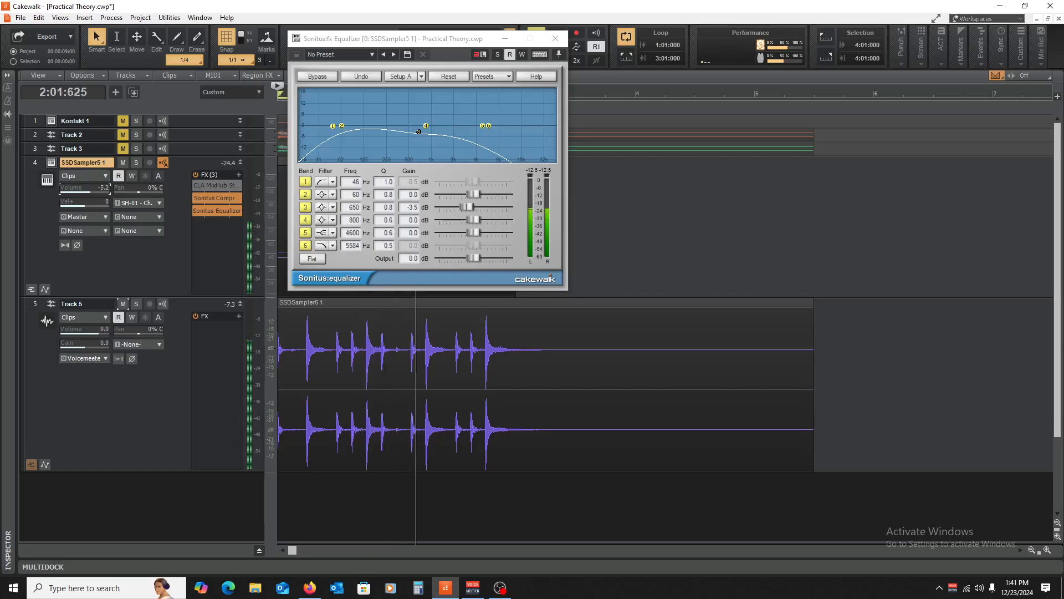
{"action": "left_click_drag", "start_coordinate": [333, 127], "coordinate": [361, 128]}
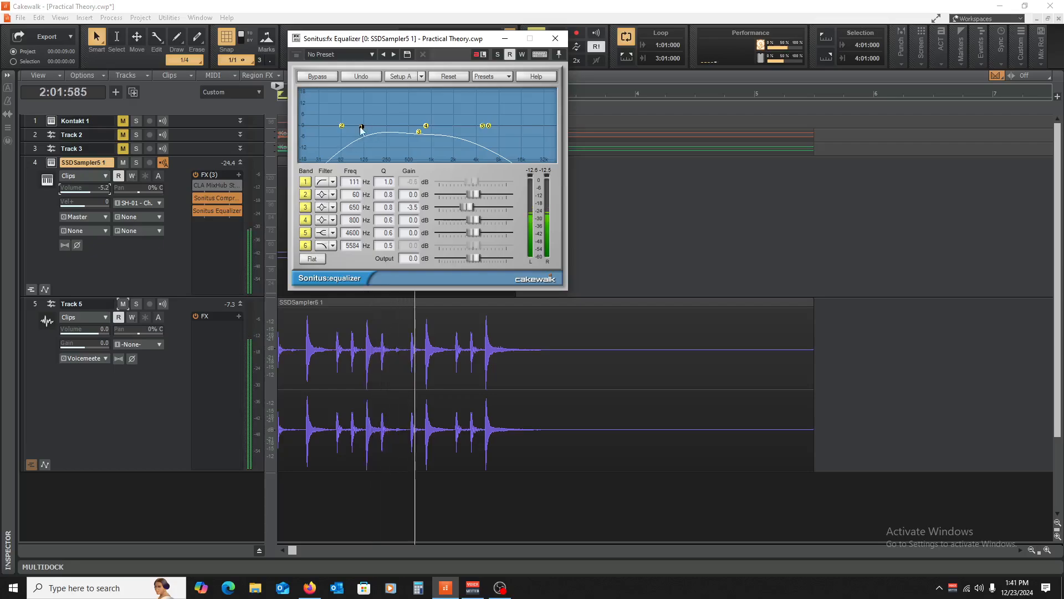
{"action": "key", "text": "space"}
{"action": "left_click", "coordinate": [556, 38]}
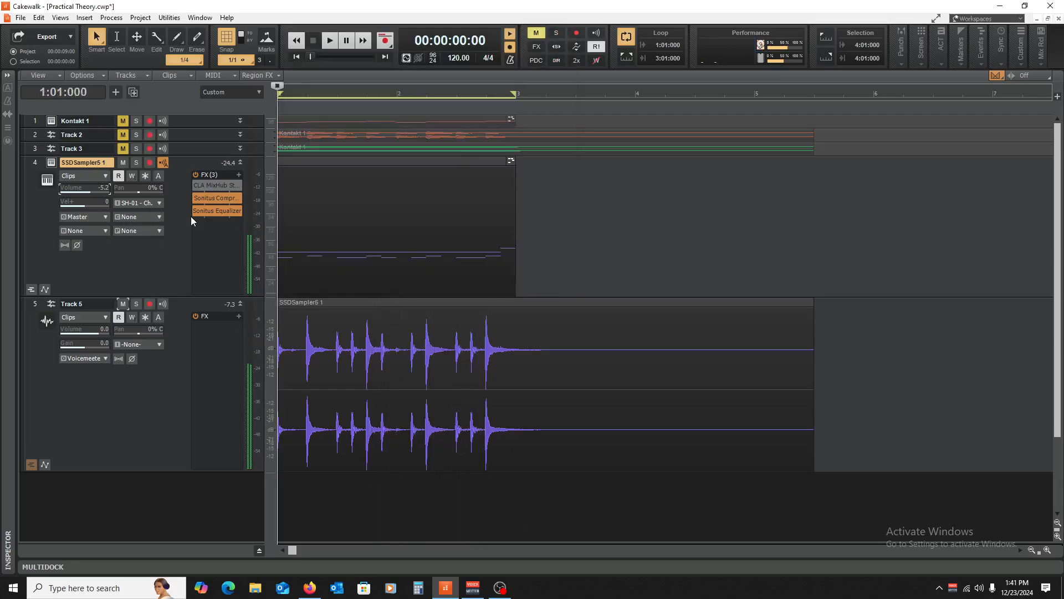
- Audition the drums with CLA MixHub open and set the drum track volume to -9.5
{"action": "left_click", "coordinate": [194, 184]}
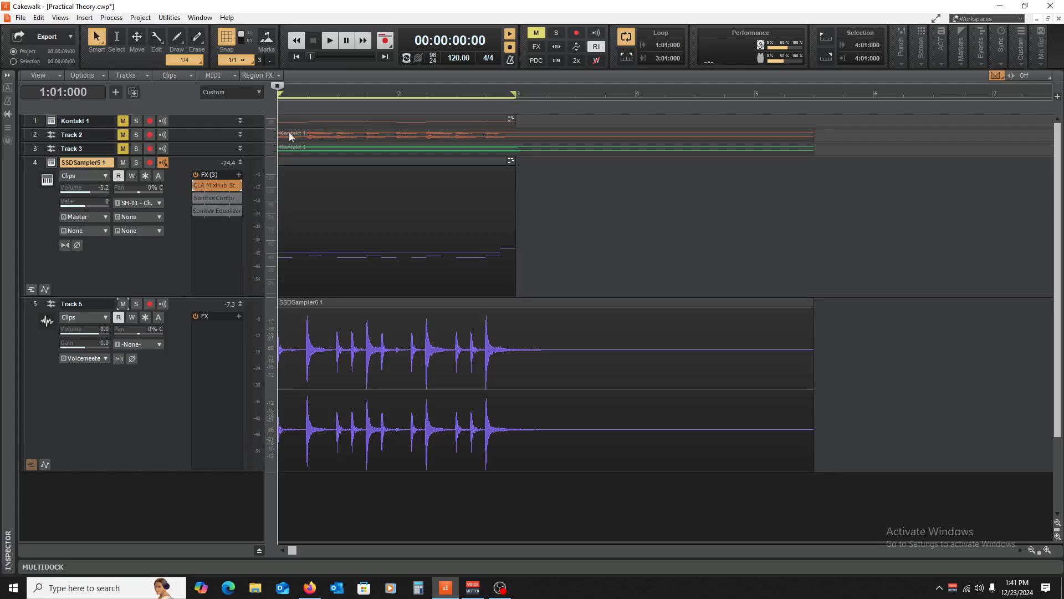
{"action": "key", "text": "space"}
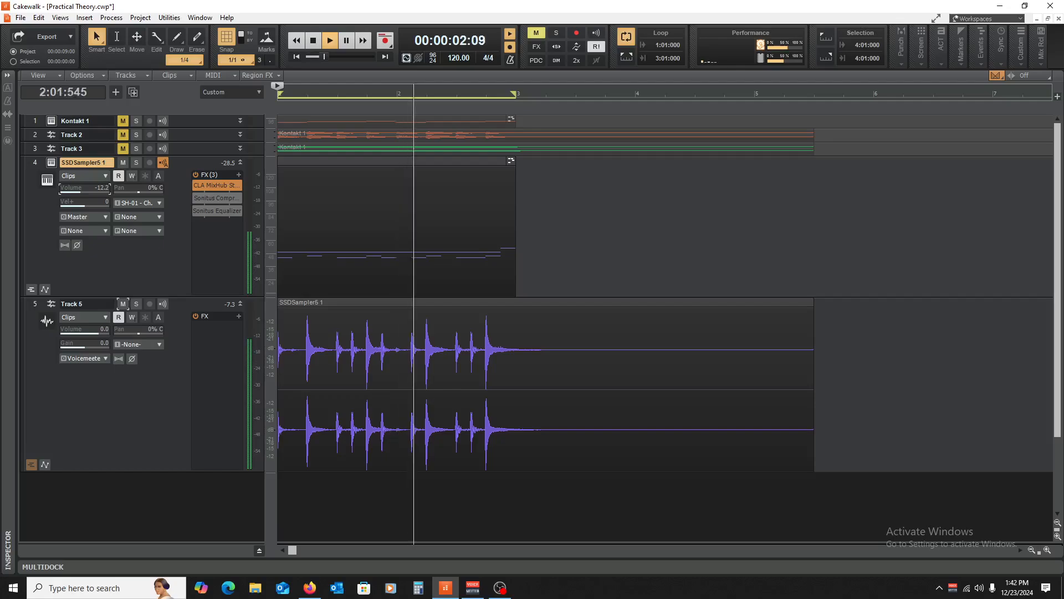
{"action": "double_click", "coordinate": [218, 184]}
{"action": "key", "text": "space"}
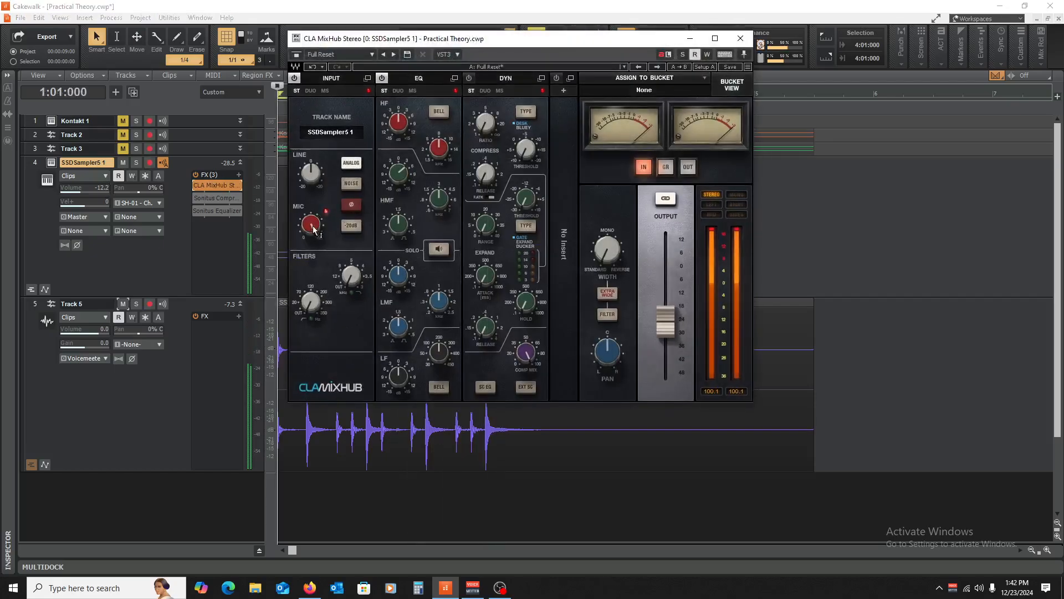
{"action": "key", "text": "space"}
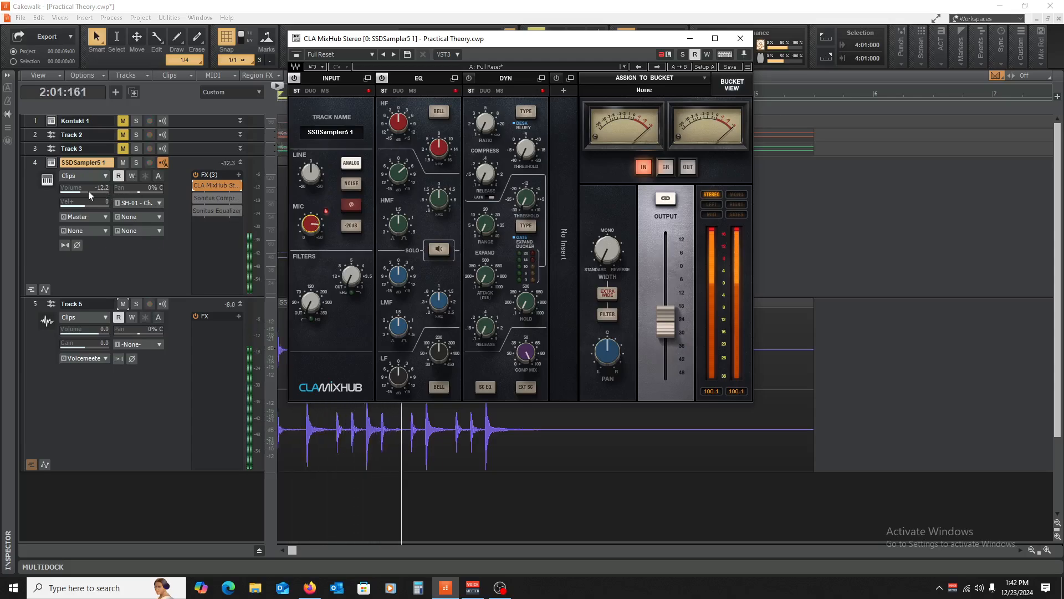
{"action": "left_click_drag", "start_coordinate": [90, 194], "coordinate": [106, 193]}
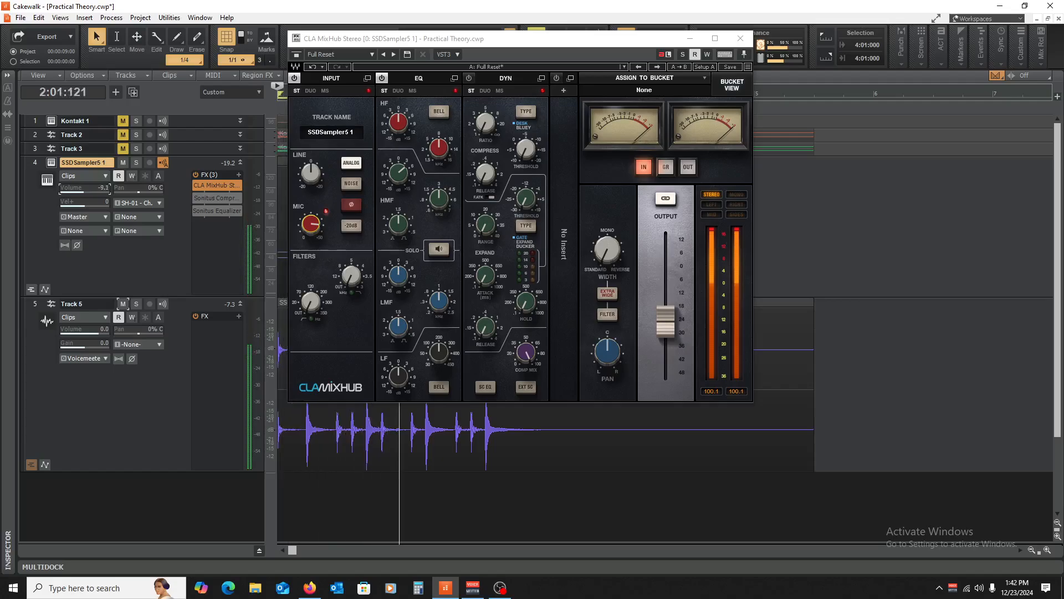
{"action": "left_click", "coordinate": [733, 38]}
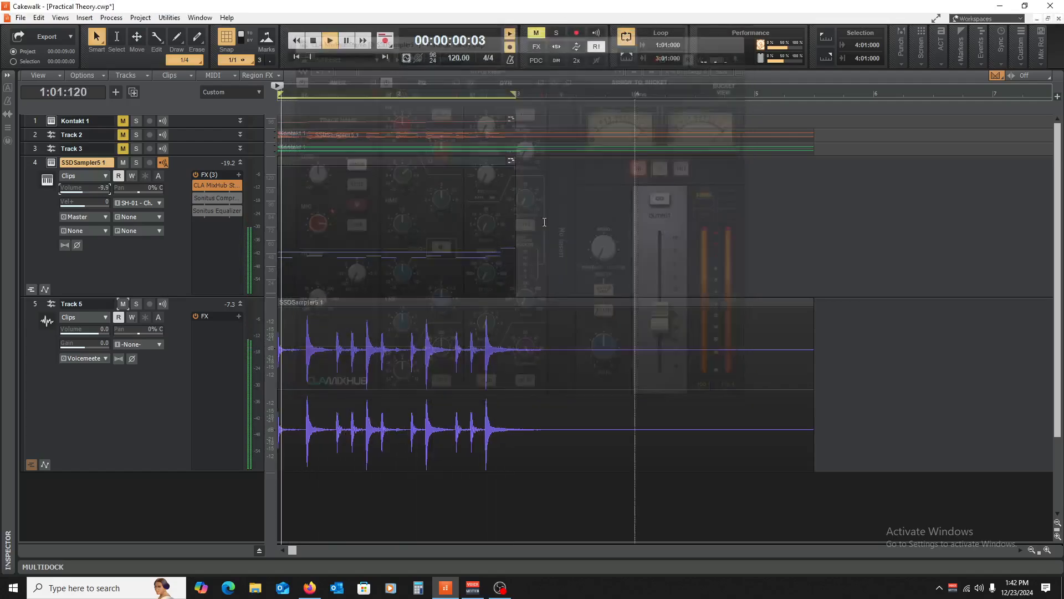
- Briefly mute and unmute SSDSampler5 1, stop playback, and collapse it and Track 5
{"action": "left_click", "coordinate": [123, 162]}
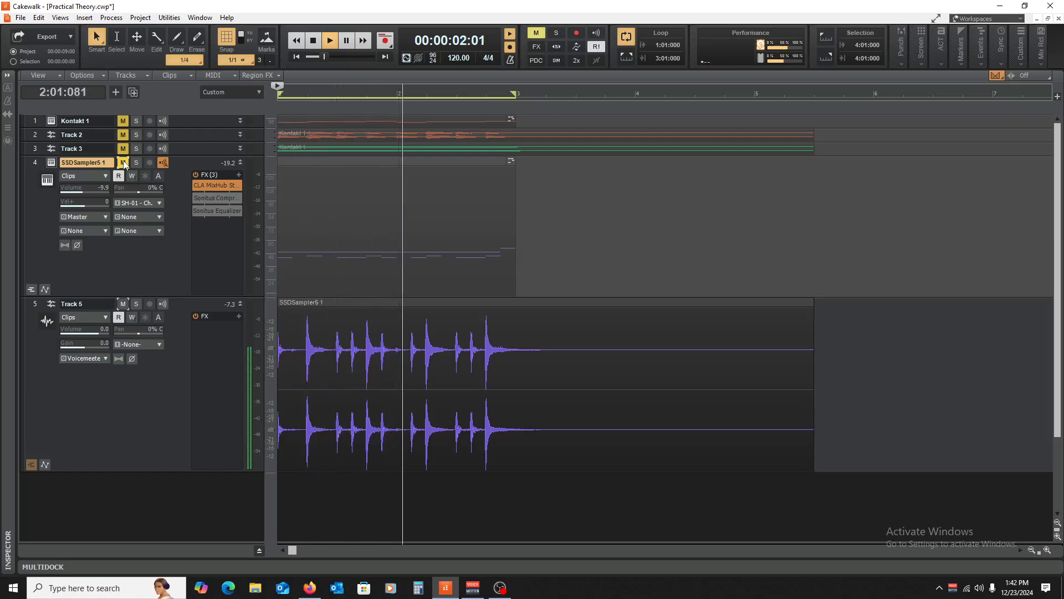
{"action": "left_click", "coordinate": [123, 162]}
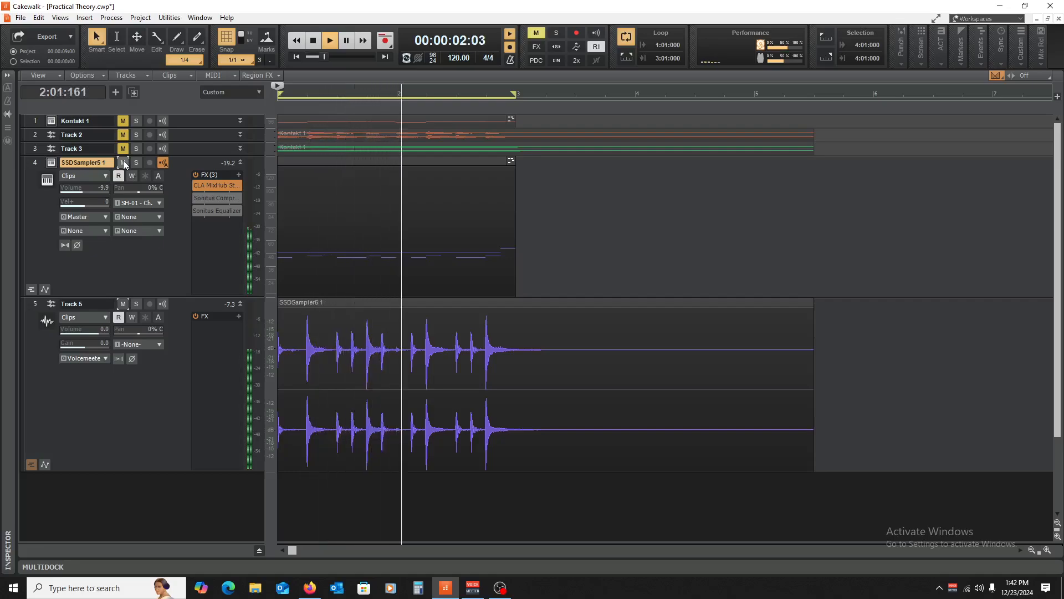
{"action": "key", "text": "space"}
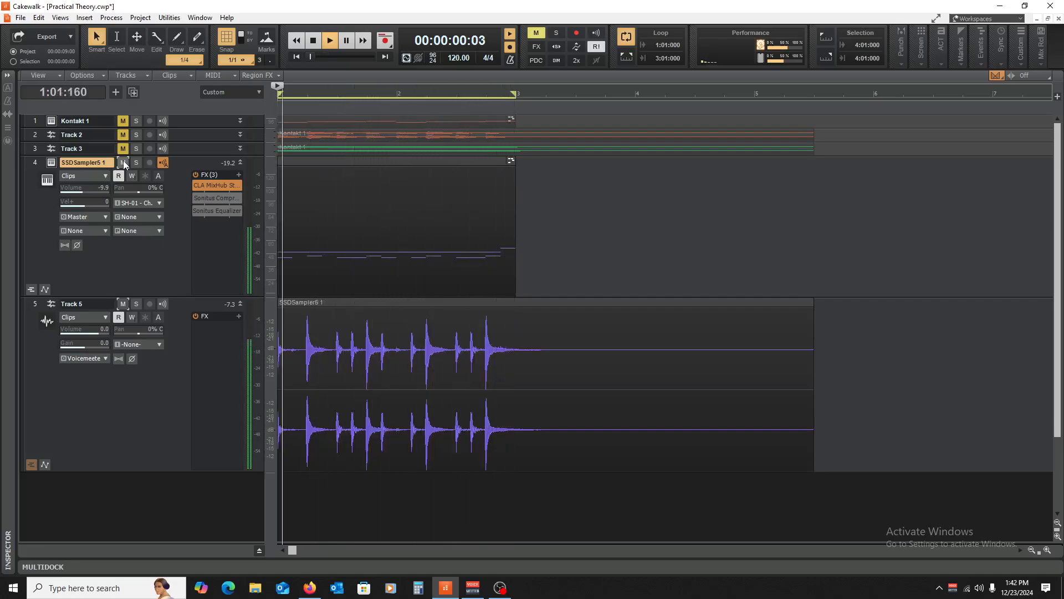
{"action": "left_click", "coordinate": [240, 162]}
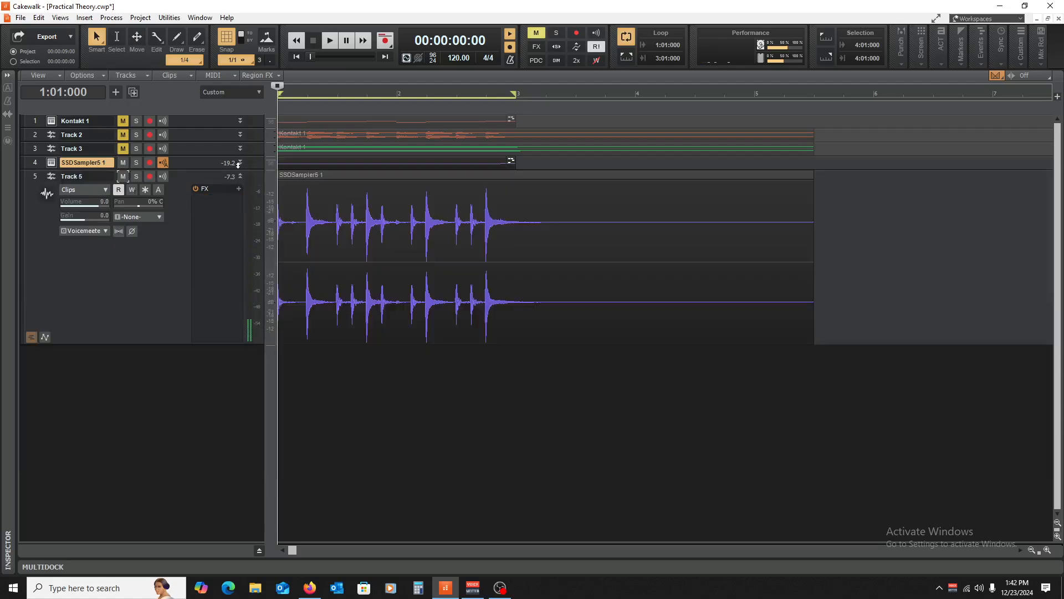
{"action": "left_click", "coordinate": [240, 177]}
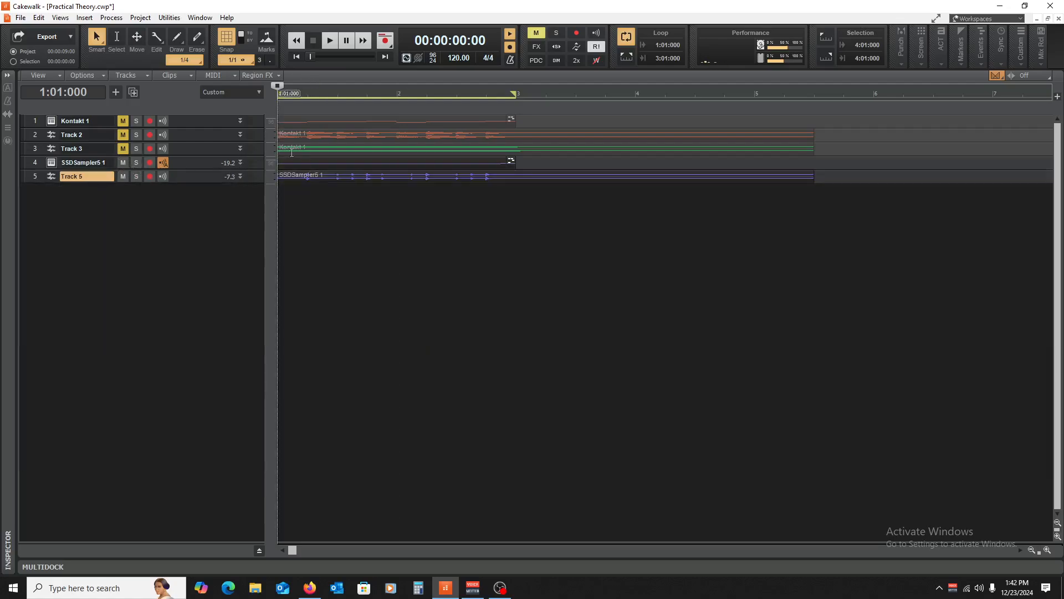
- Unmute all tracks and trim every clip to end at bar 3 (3:01:000)
{"action": "left_click_drag", "start_coordinate": [124, 163], "coordinate": [124, 176]}
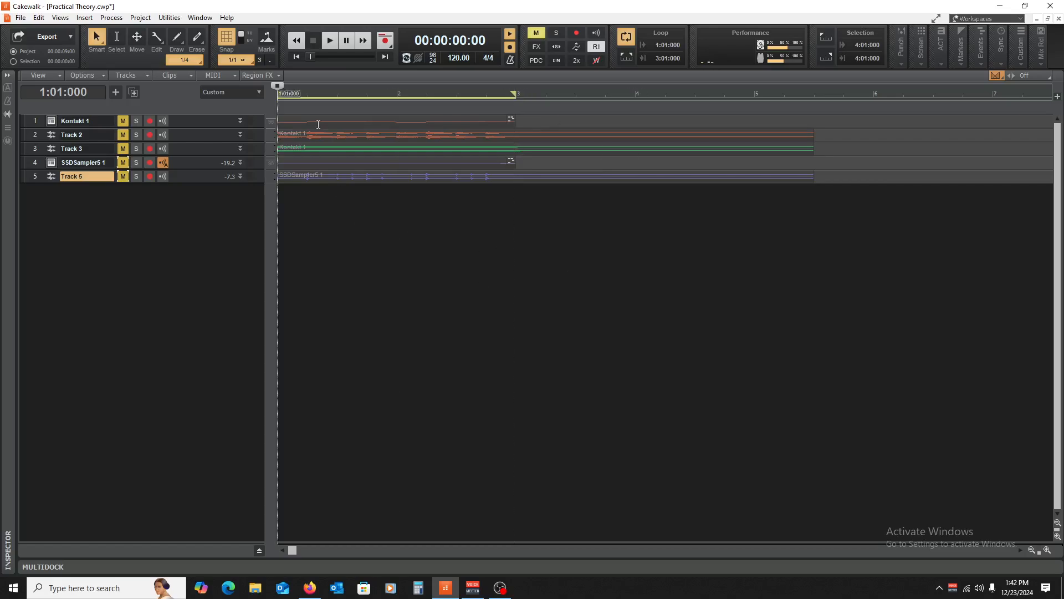
{"action": "left_click_drag", "start_coordinate": [125, 125], "coordinate": [117, 93]}
{"action": "left_click", "coordinate": [517, 266]}
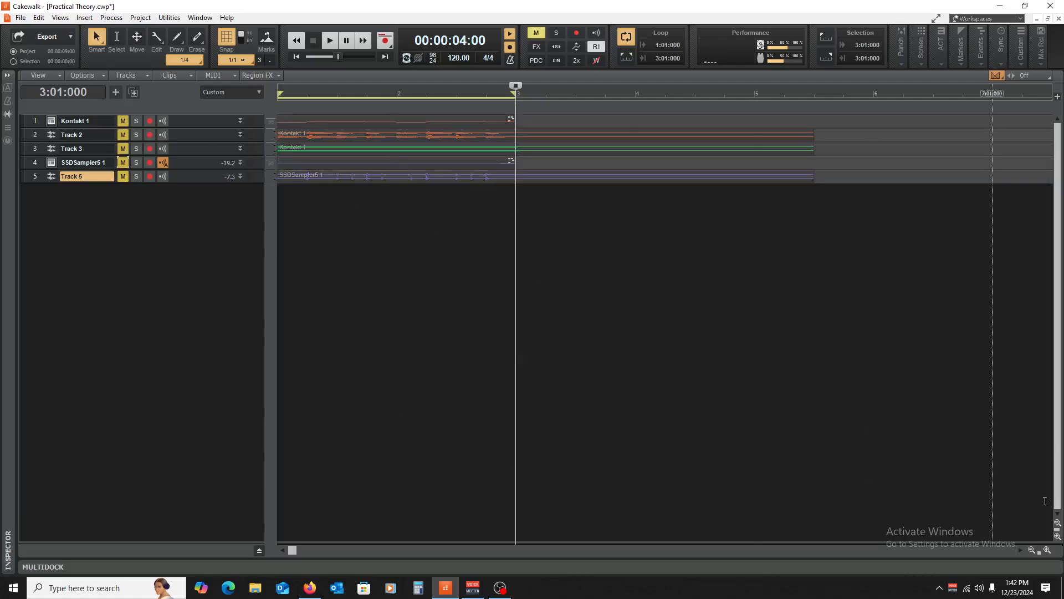
{"action": "left_click", "coordinate": [1031, 549]}
{"action": "left_click", "coordinate": [1031, 549]}
{"action": "left_click", "coordinate": [1031, 549]}
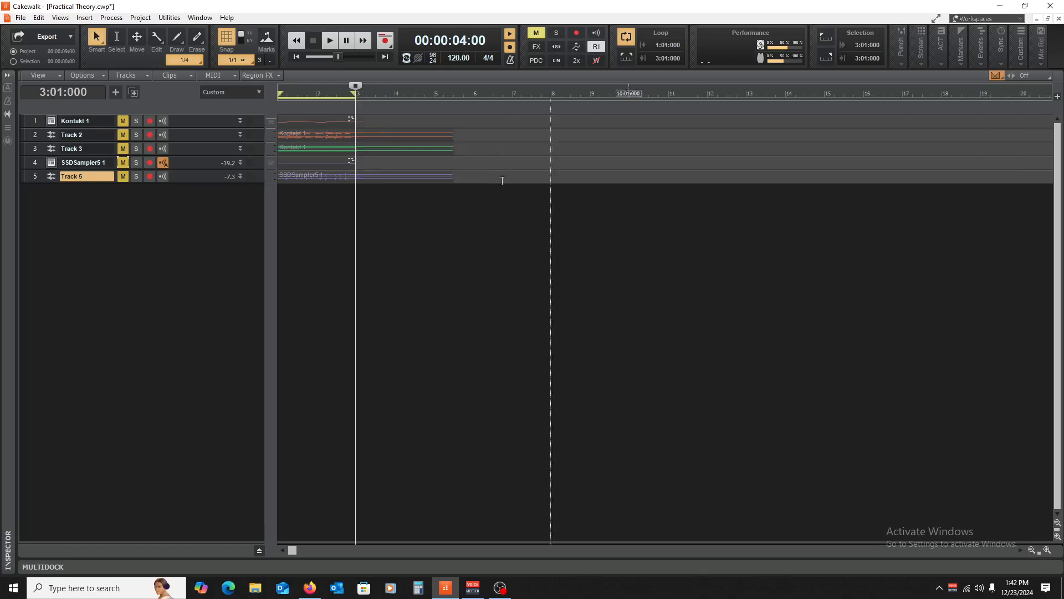
{"action": "key", "text": "ctrl+a"}
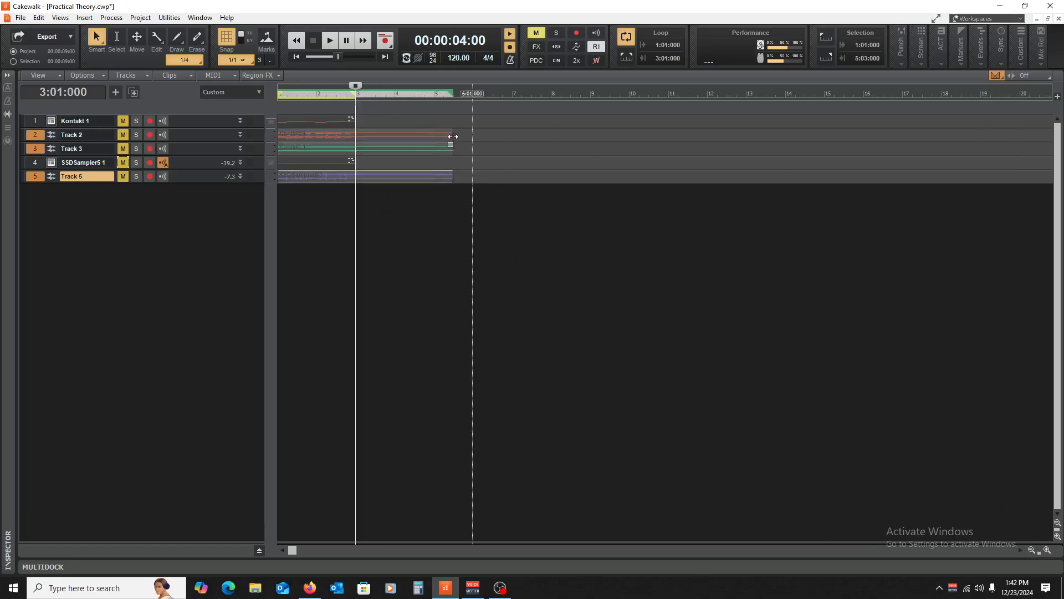
{"action": "left_click_drag", "start_coordinate": [453, 137], "coordinate": [359, 147]}
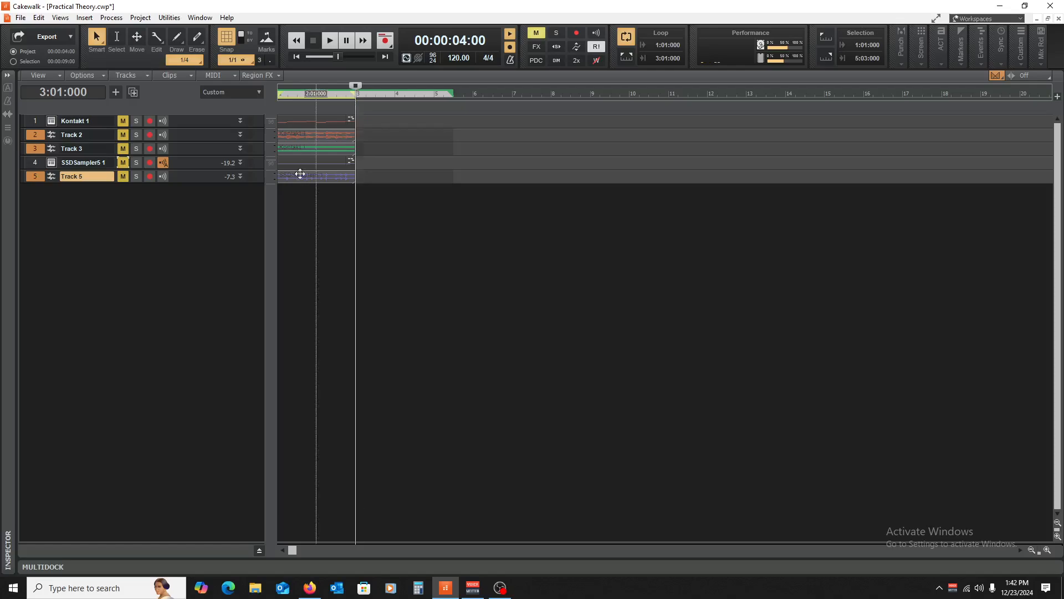
{"action": "left_click_drag", "start_coordinate": [122, 120], "coordinate": [130, 185]}
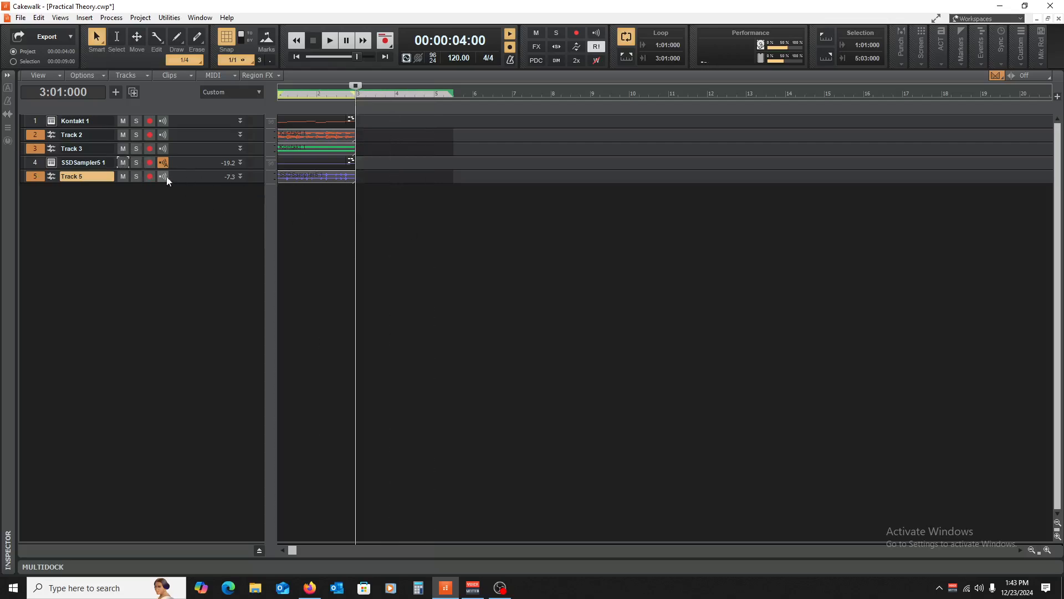
- Mute Tracks 2 and 3 and copy CLA MixHub from SSDSampler5 1 onto Kontakt 1
{"action": "left_click_drag", "start_coordinate": [123, 135], "coordinate": [123, 148]}
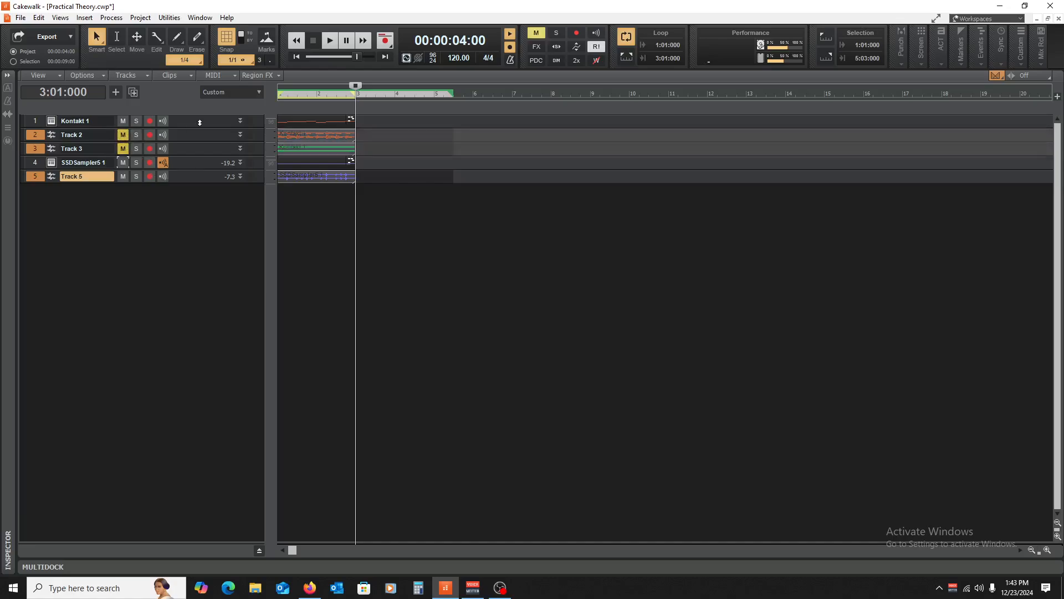
{"action": "left_click_drag", "start_coordinate": [199, 123], "coordinate": [189, 142]}
{"action": "key", "text": "w"}
{"action": "key", "text": "space"}
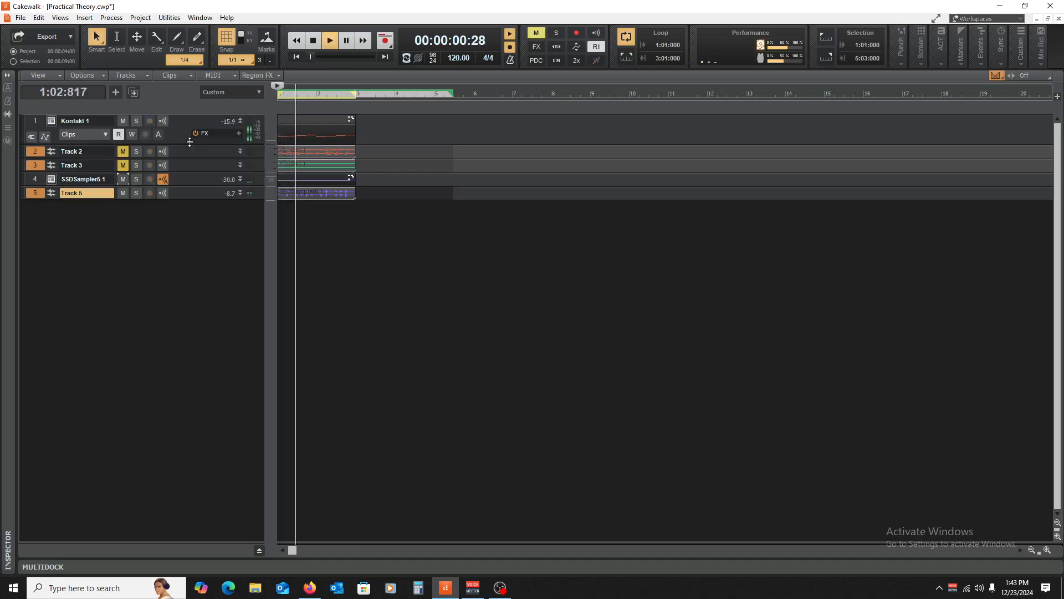
{"action": "left_click_drag", "start_coordinate": [190, 143], "coordinate": [191, 182]}
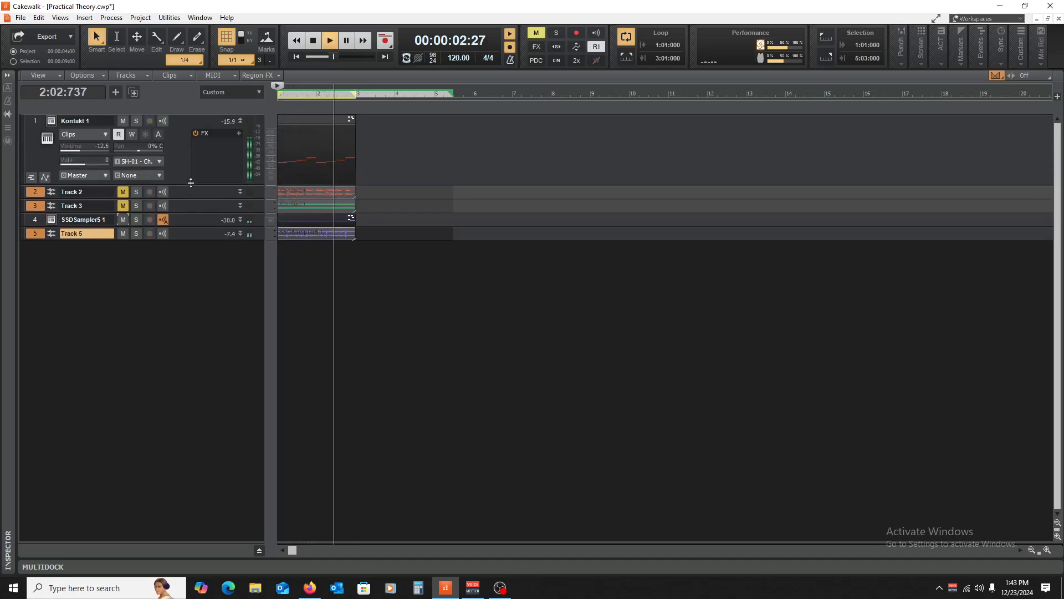
{"action": "left_click_drag", "start_coordinate": [203, 227], "coordinate": [210, 294]}
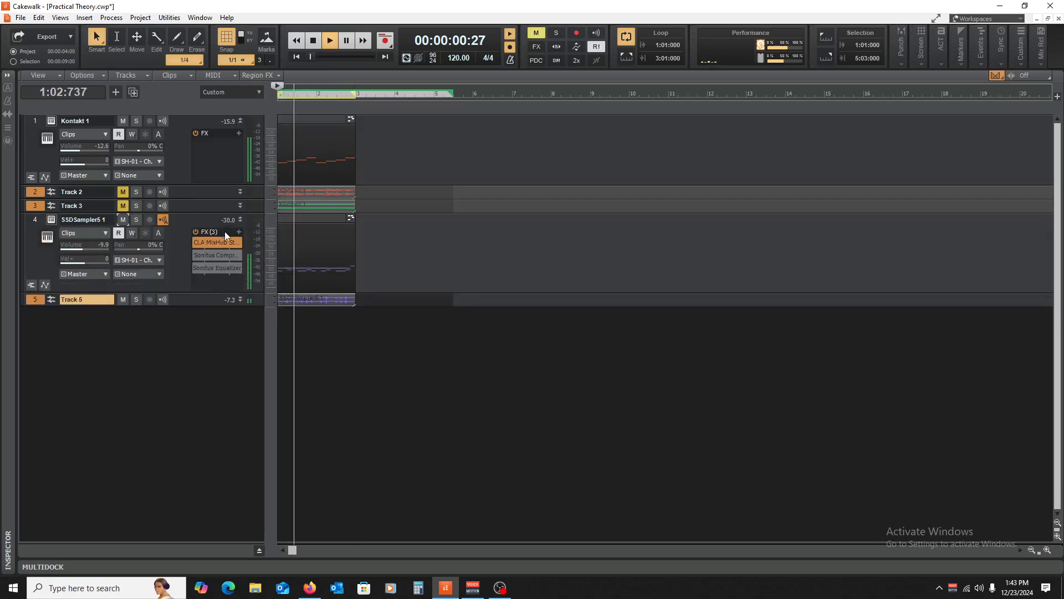
{"action": "left_click_drag", "start_coordinate": [214, 242], "coordinate": [211, 147]}
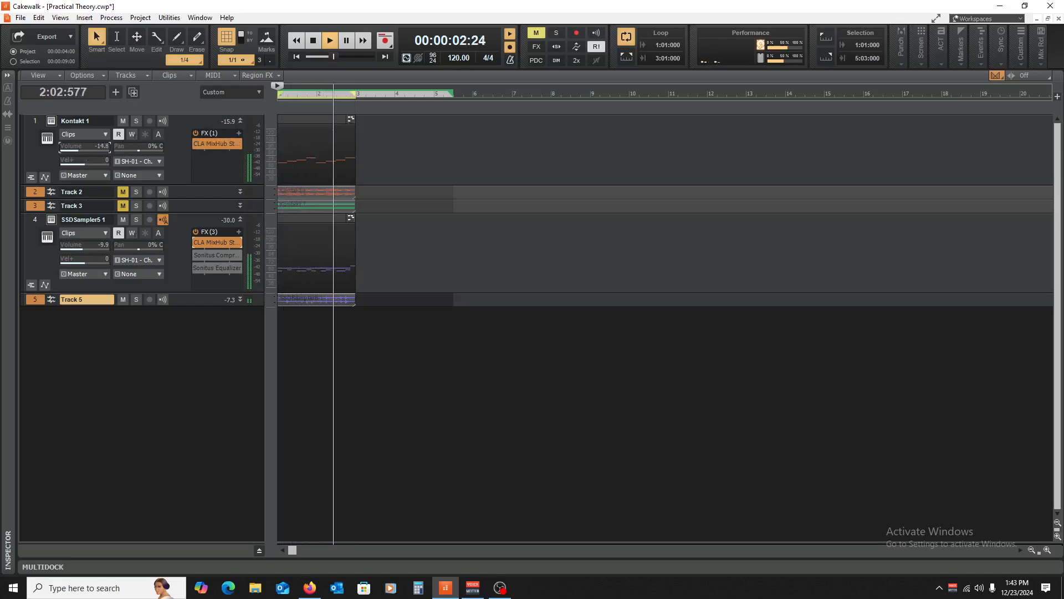
{"action": "left_click", "coordinate": [239, 120]}
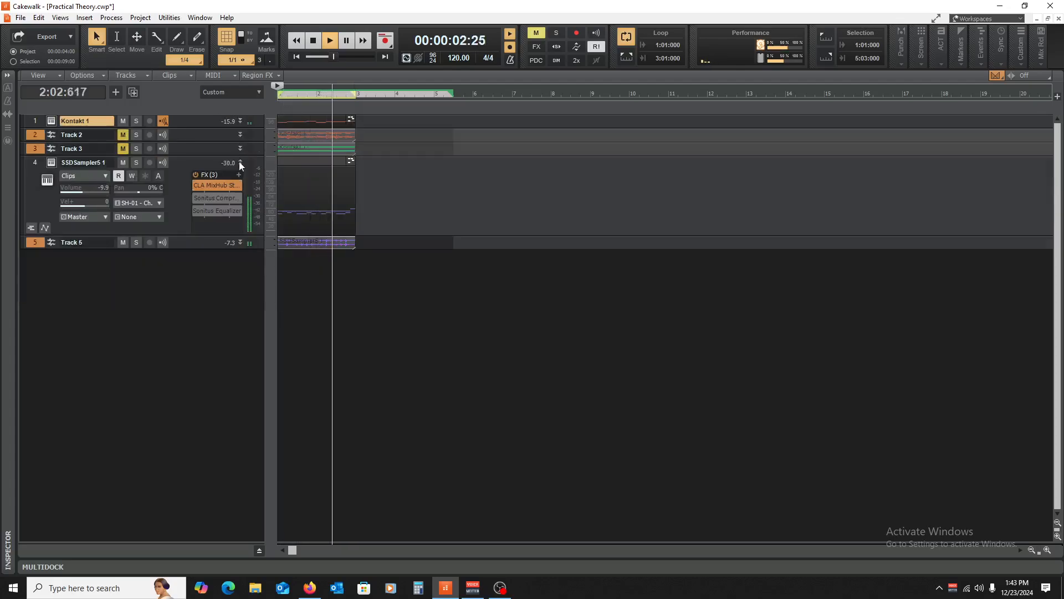
{"action": "left_click", "coordinate": [240, 162]}
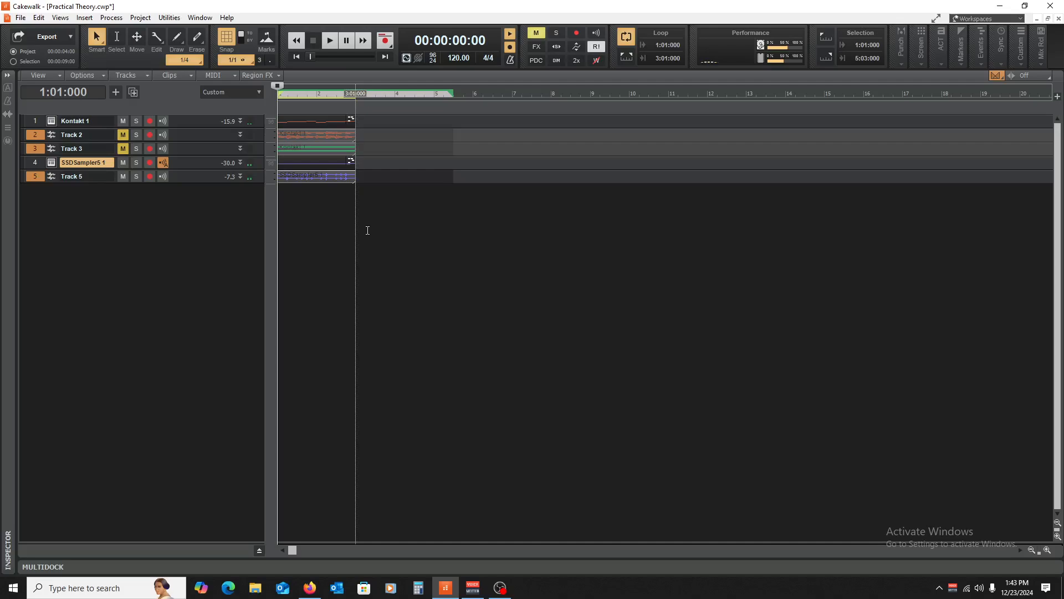
- Mute Track 5 and SSDSampler5 1, leaving the now time at the project start
{"action": "left_click", "coordinate": [383, 272]}
{"action": "key", "text": "w"}
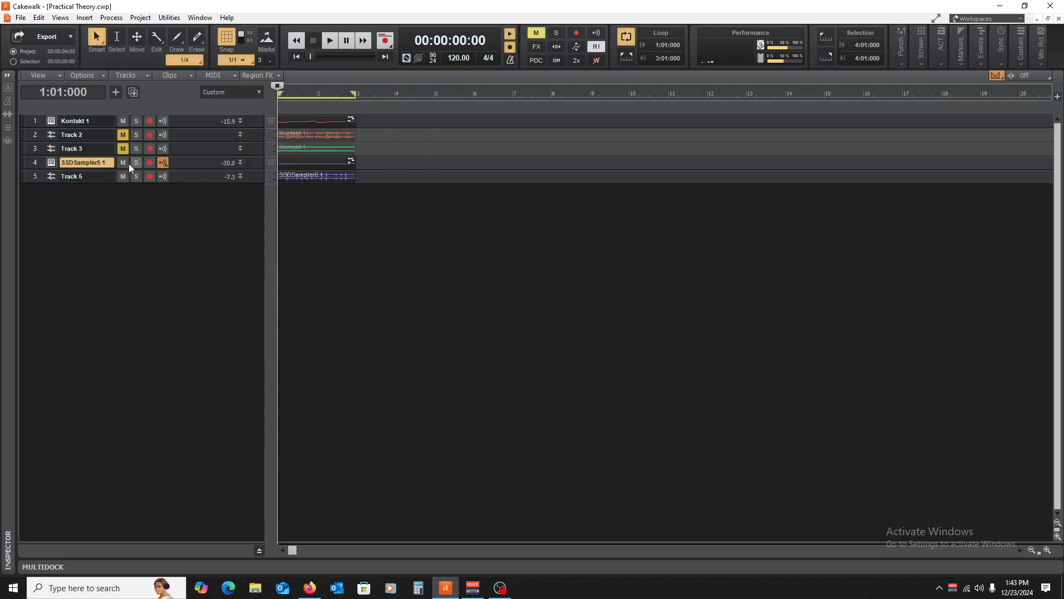
{"action": "left_click", "coordinate": [123, 176]}
{"action": "left_click", "coordinate": [122, 122]}
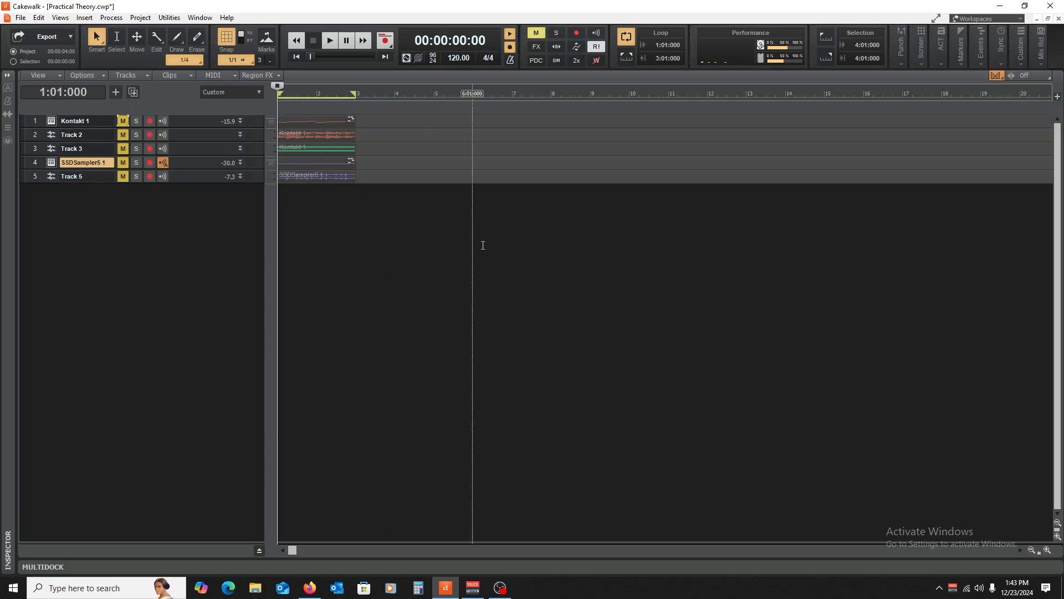
{"action": "left_click", "coordinate": [355, 296]}
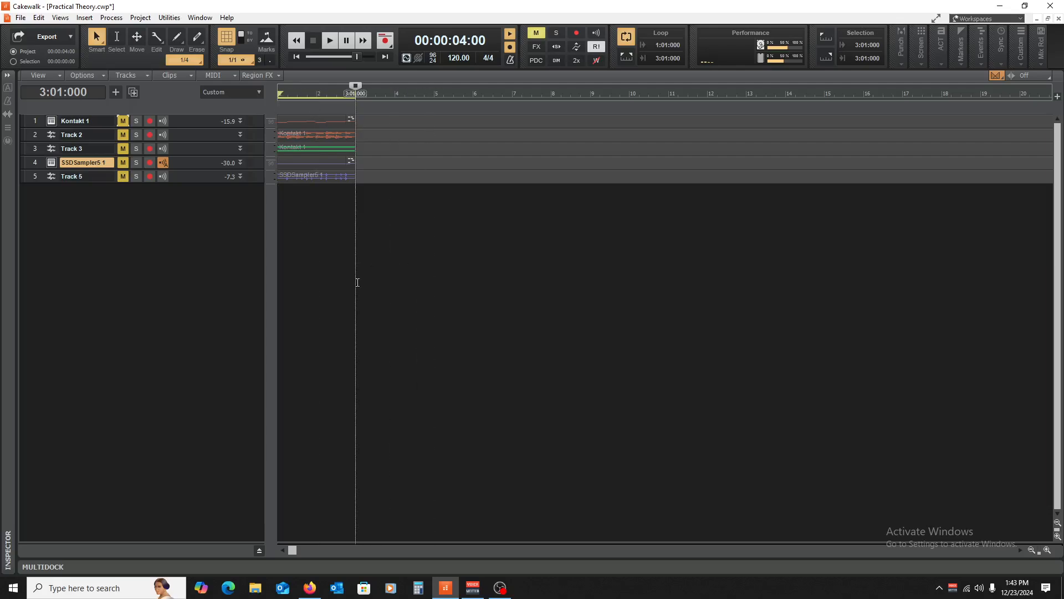
{"action": "key", "text": "w"}
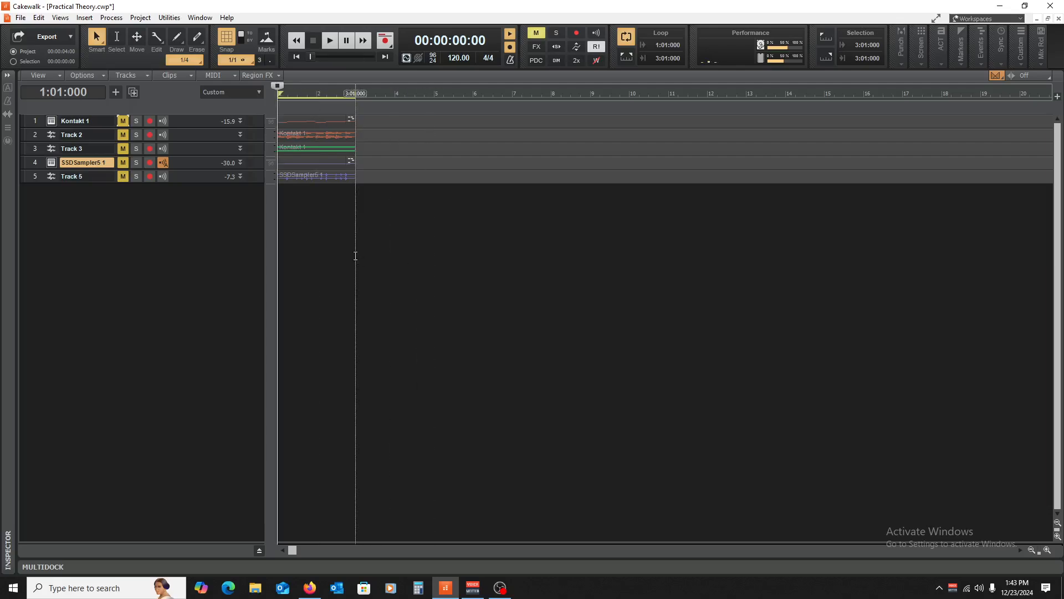